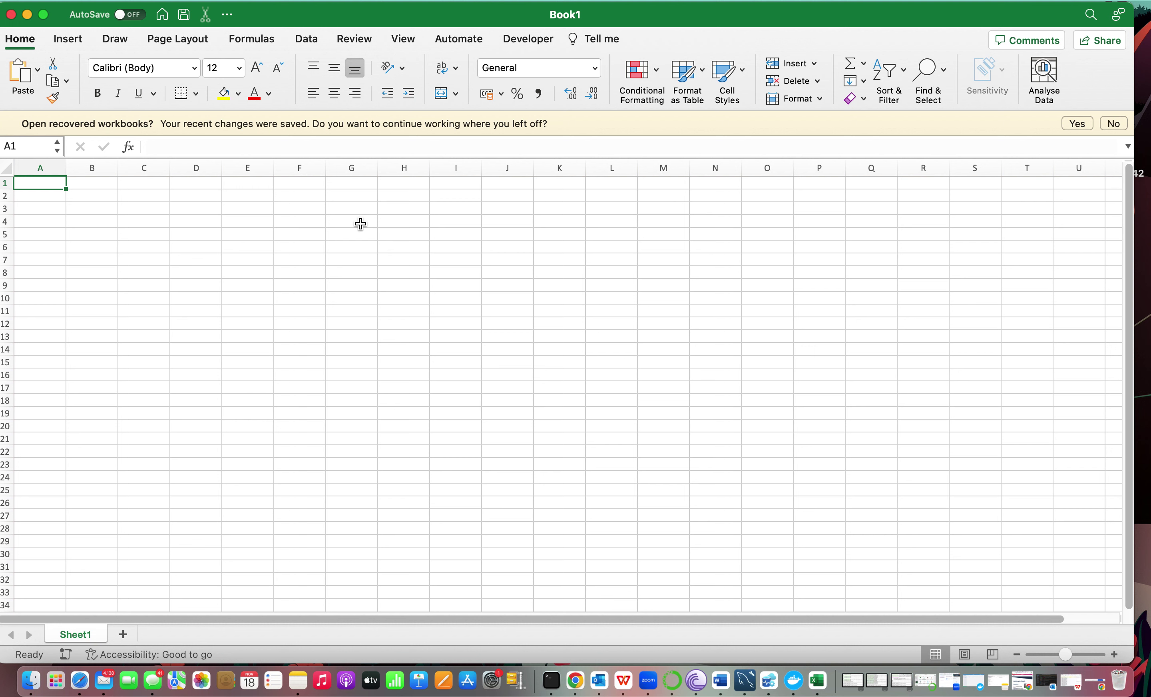
# Enter the label 'name' in G4 with the student's name in the cell beside it.
pyautogui.click(361, 225)
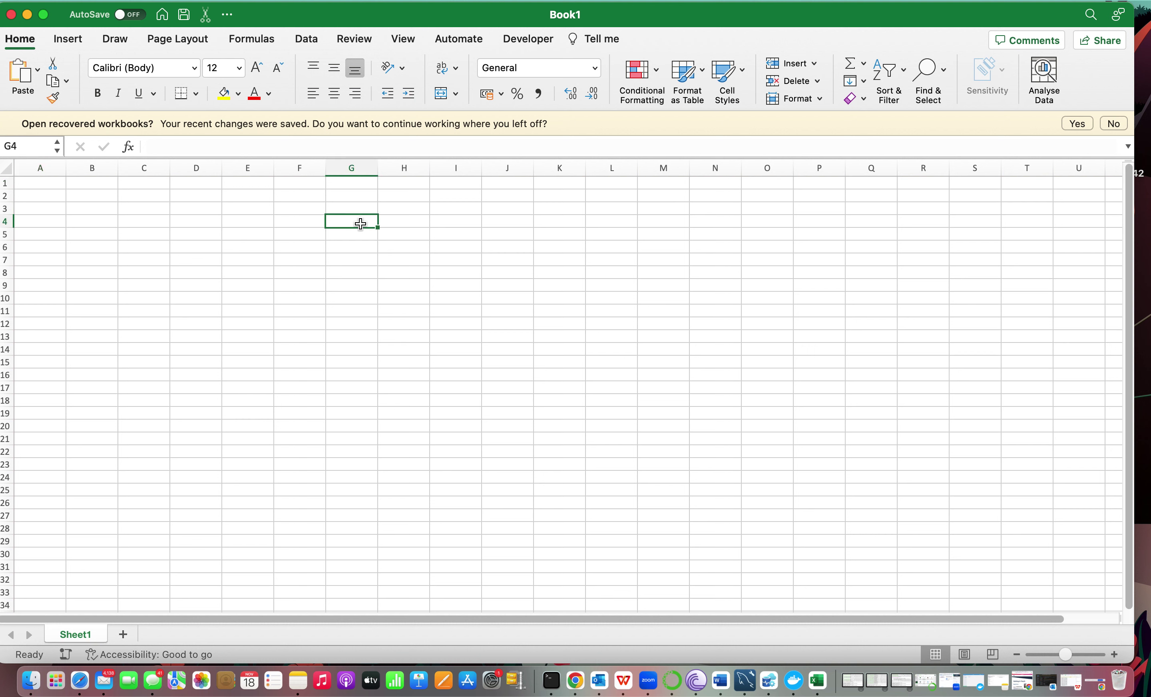
pyautogui.write('nmp')
pyautogui.press('BackSpace')
pyautogui.press('BackSpace')
pyautogui.write('ame')
pyautogui.press('Tab')
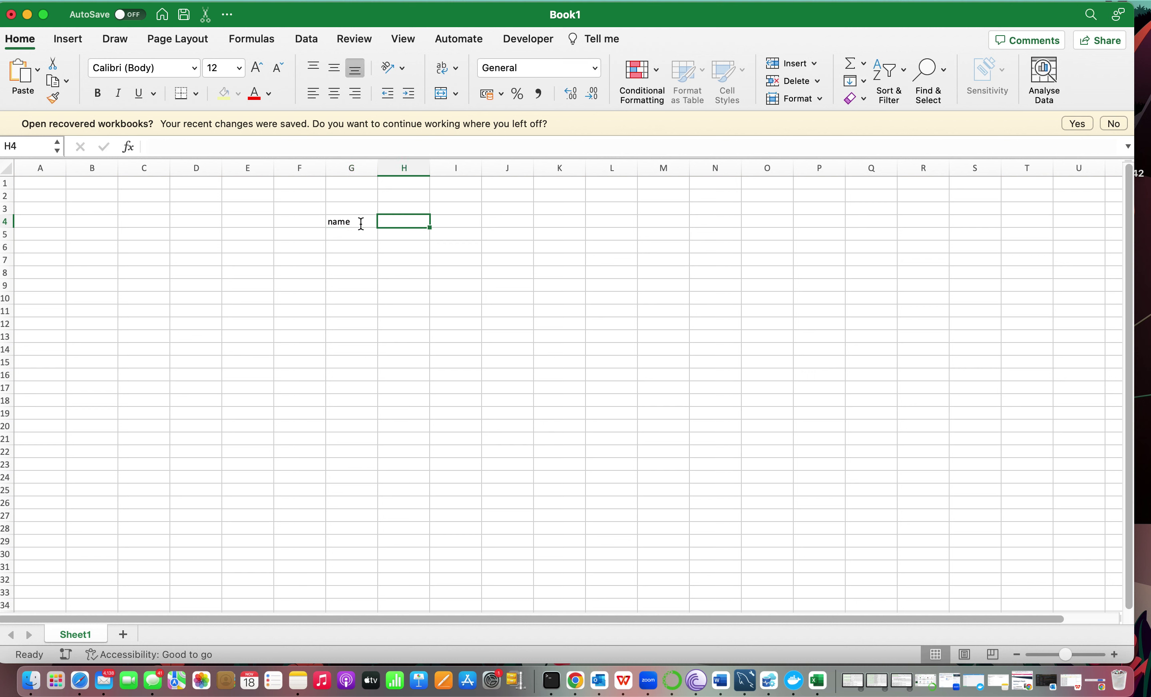
pyautogui.write('Rukayat')
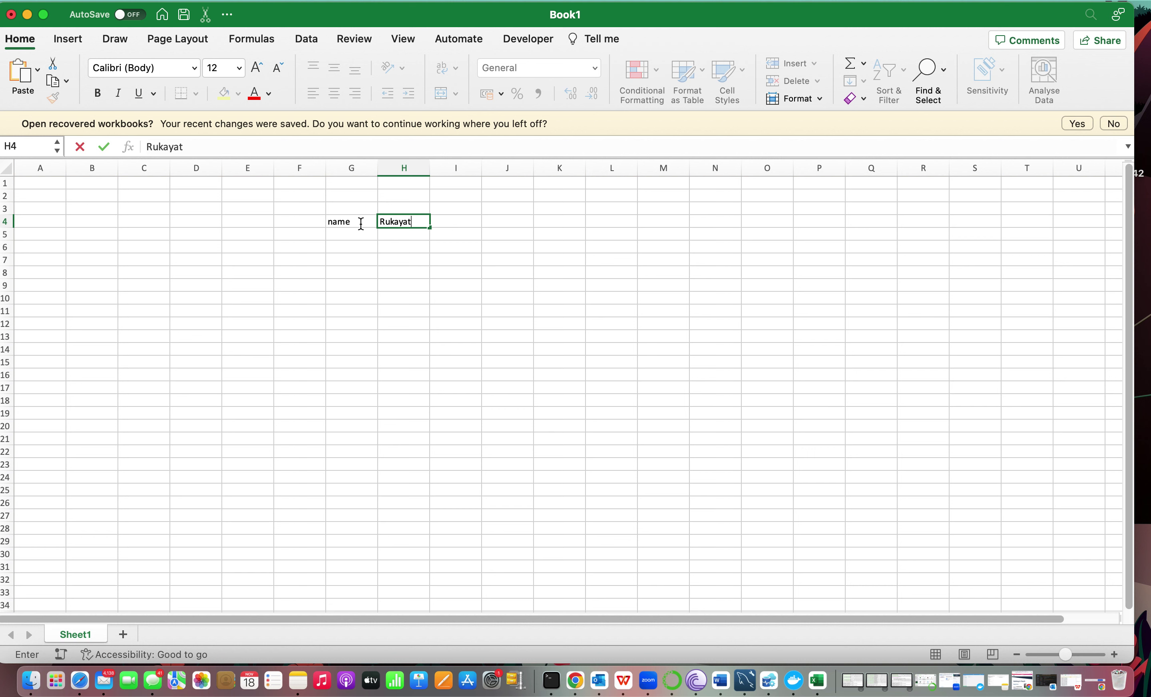
pyautogui.press('Tab')
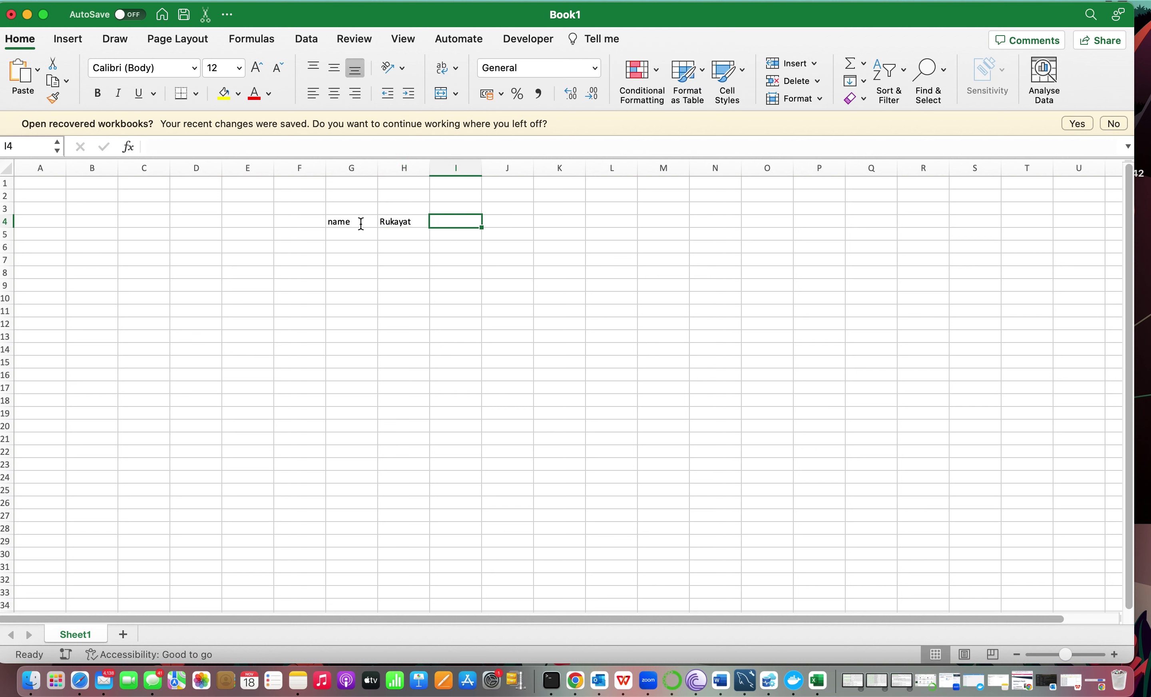
pyautogui.press('Return')
# Add 'age' with 13 and the 'class' label below, then select the G4:H6 block.
pyautogui.press('Left')
pyautogui.write('age')
pyautogui.press('Tab')
pyautogui.write('13')
pyautogui.press('Return')
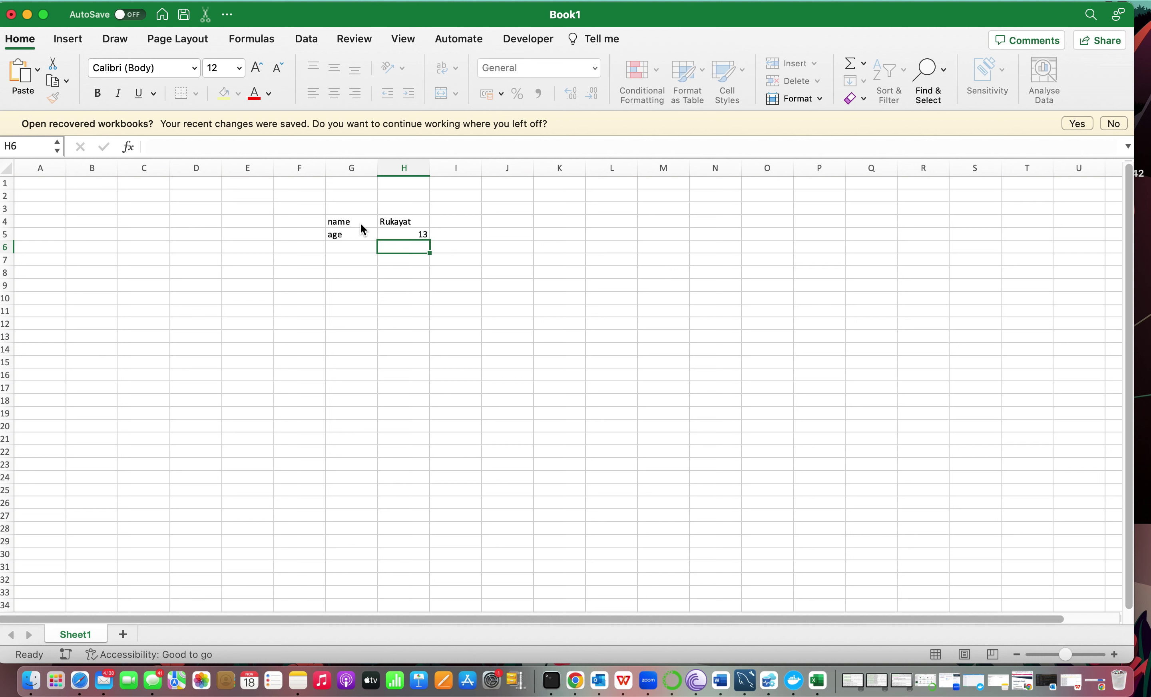
pyautogui.write('class')
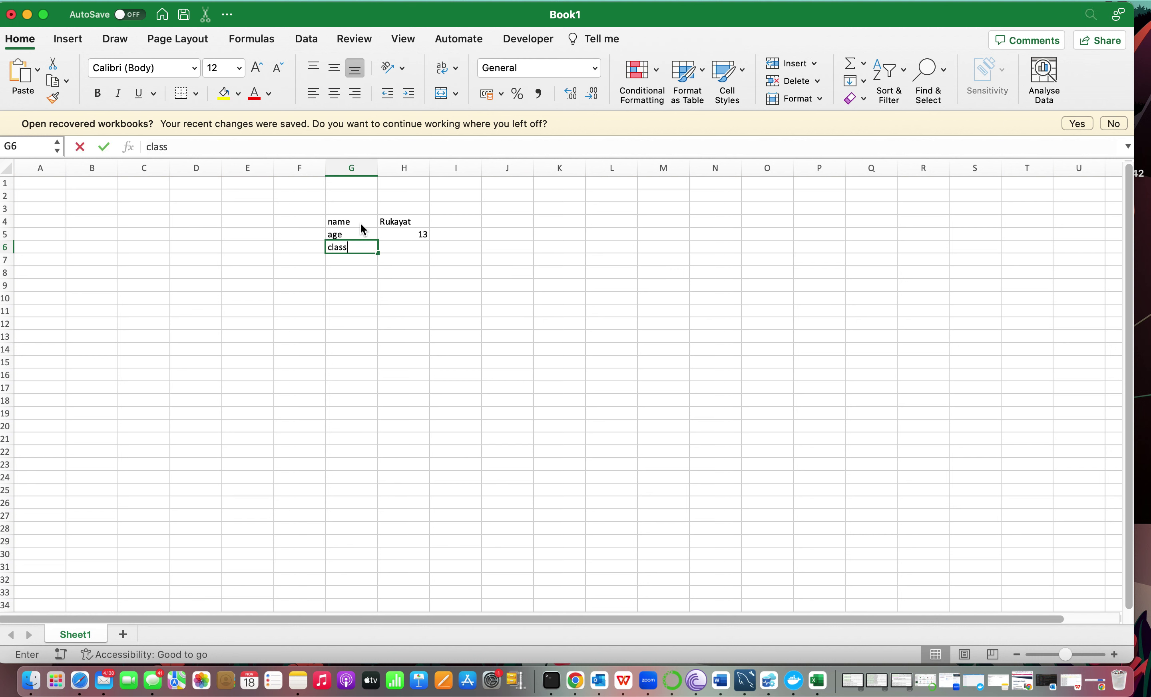
pyautogui.press('Tab')
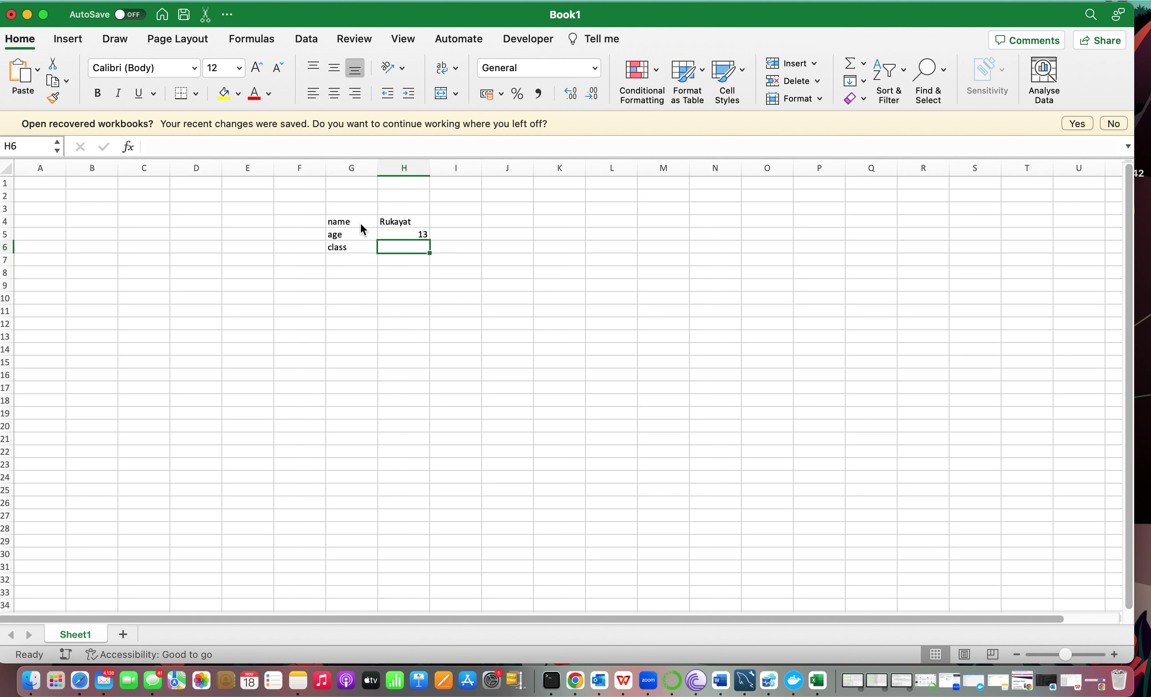
pyautogui.moveTo(339, 221); pyautogui.dragTo(390, 250)
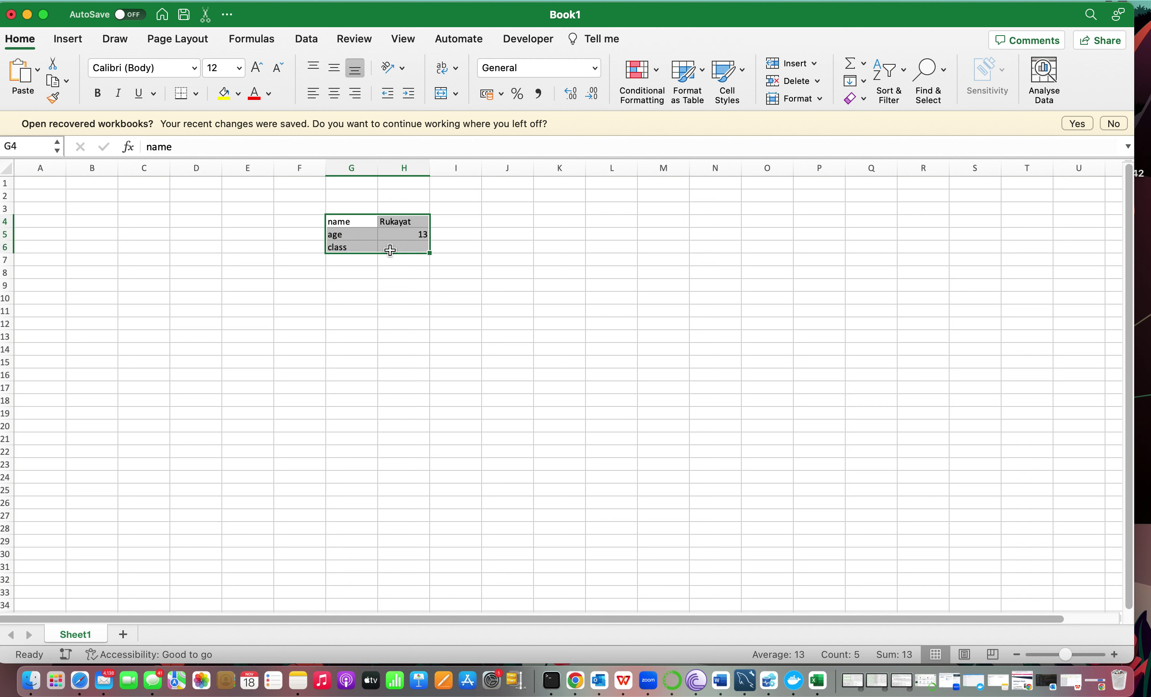
# Delete the G4:H6 entries, decline reopening recovered workbooks, and select N9.
pyautogui.press('Delete')
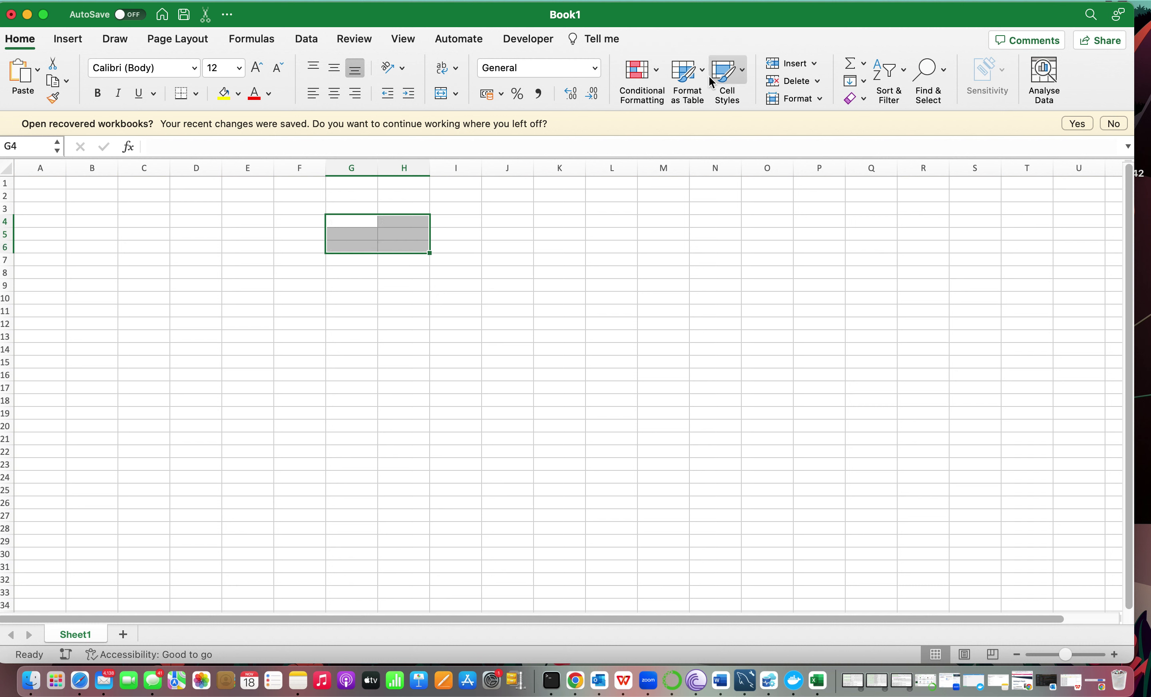
pyautogui.click(1114, 124)
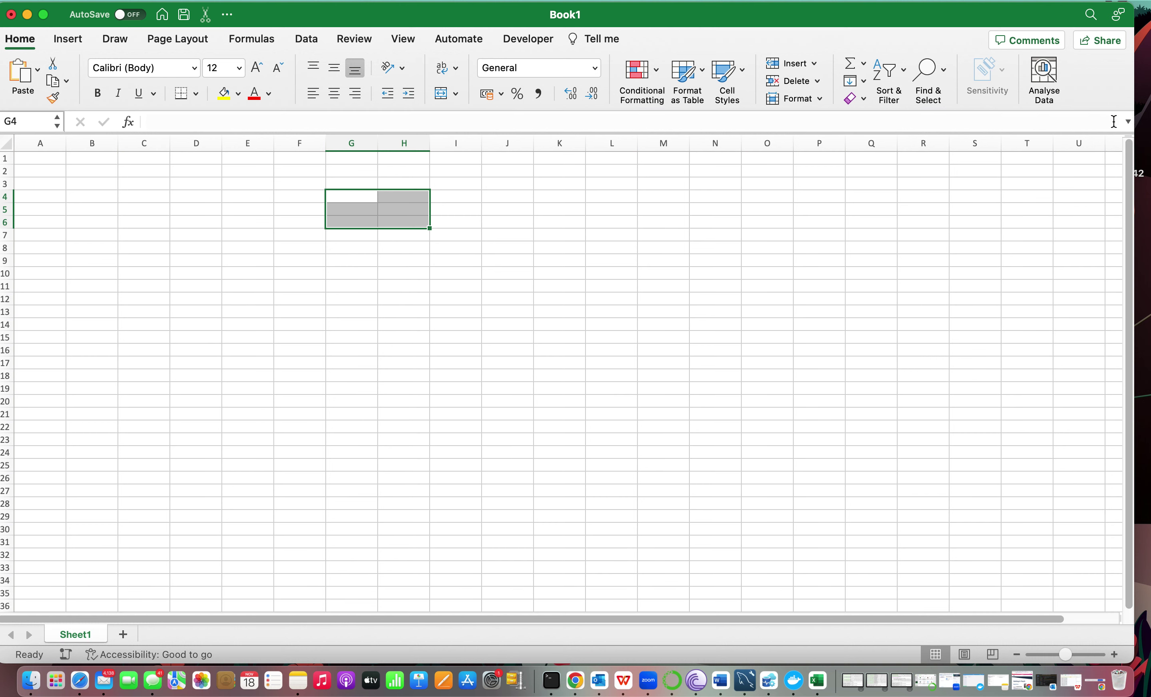
pyautogui.click(724, 266)
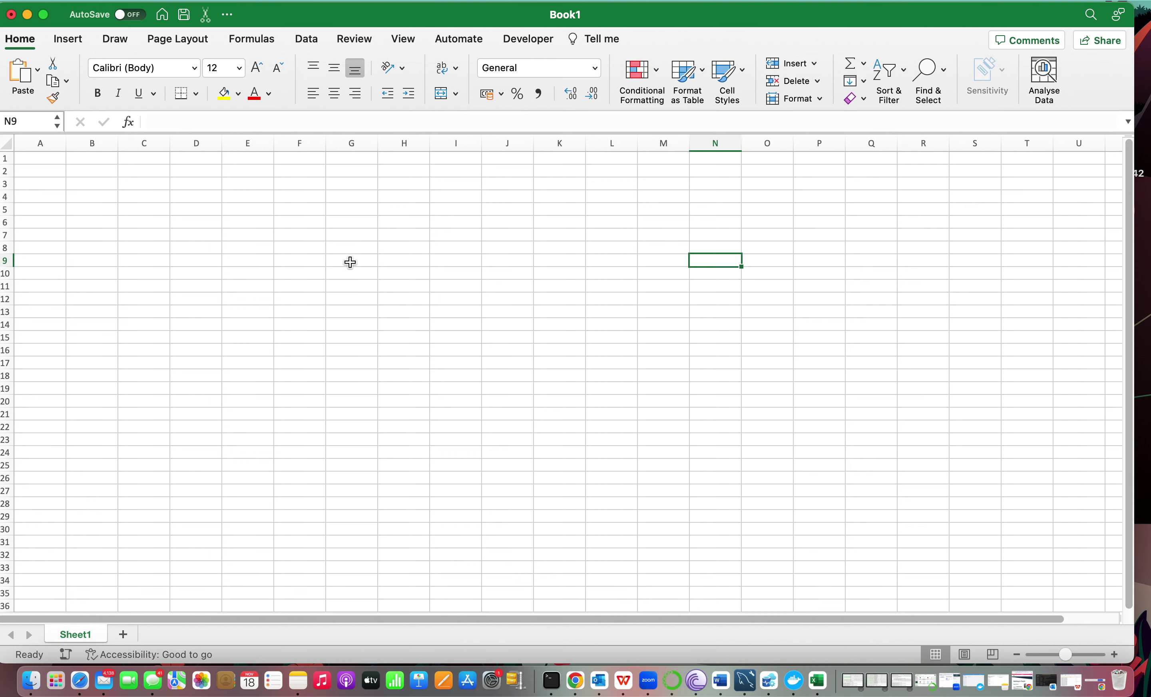
# Practise selecting cells B4, D4, F4, H5 and J3.
pyautogui.click(98, 202)
pyautogui.click(202, 198)
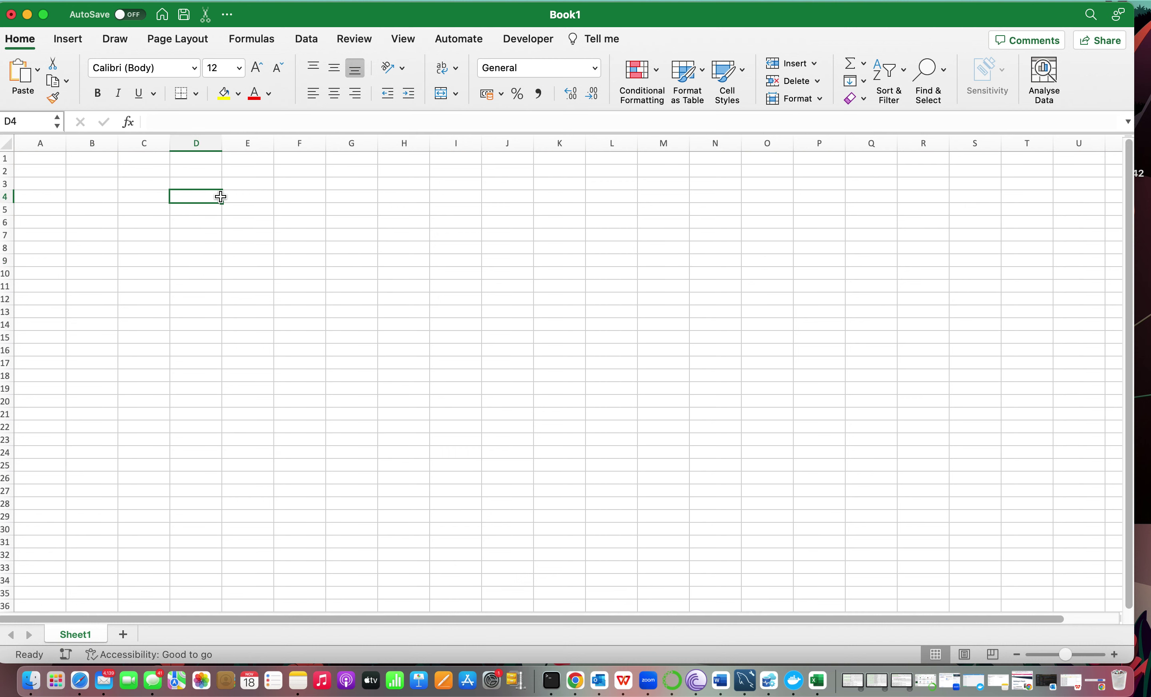
pyautogui.click(311, 196)
pyautogui.click(389, 208)
pyautogui.click(482, 183)
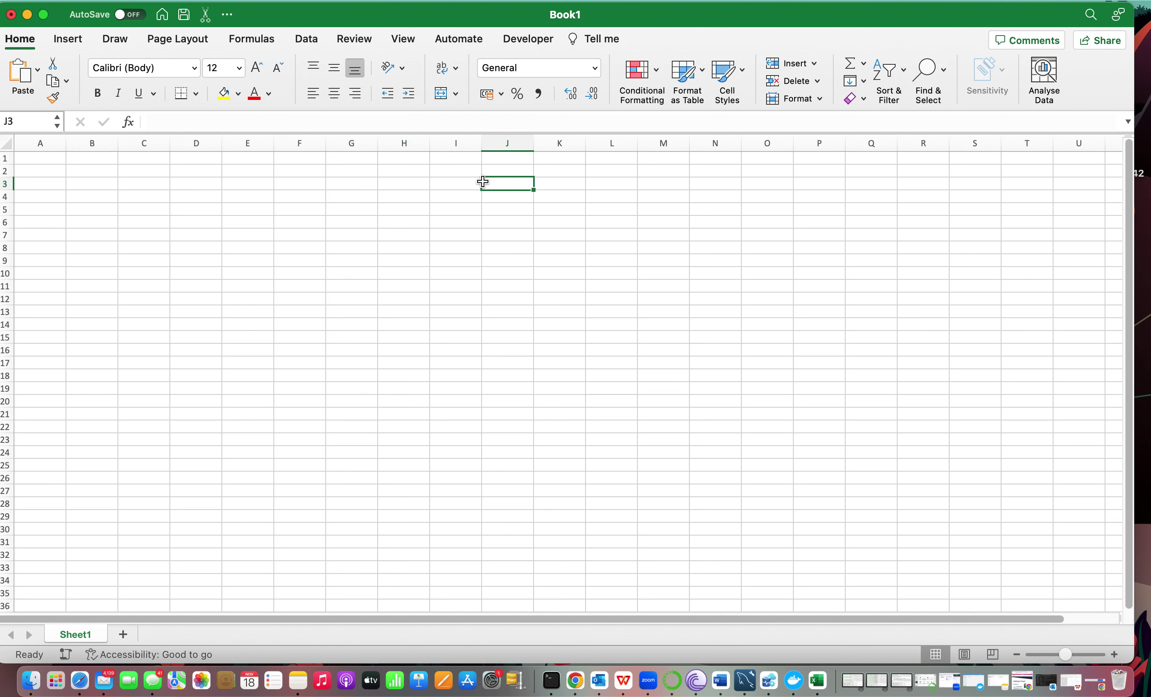
# Type the word 'cell' into H9 and reselect it.
pyautogui.click(385, 264)
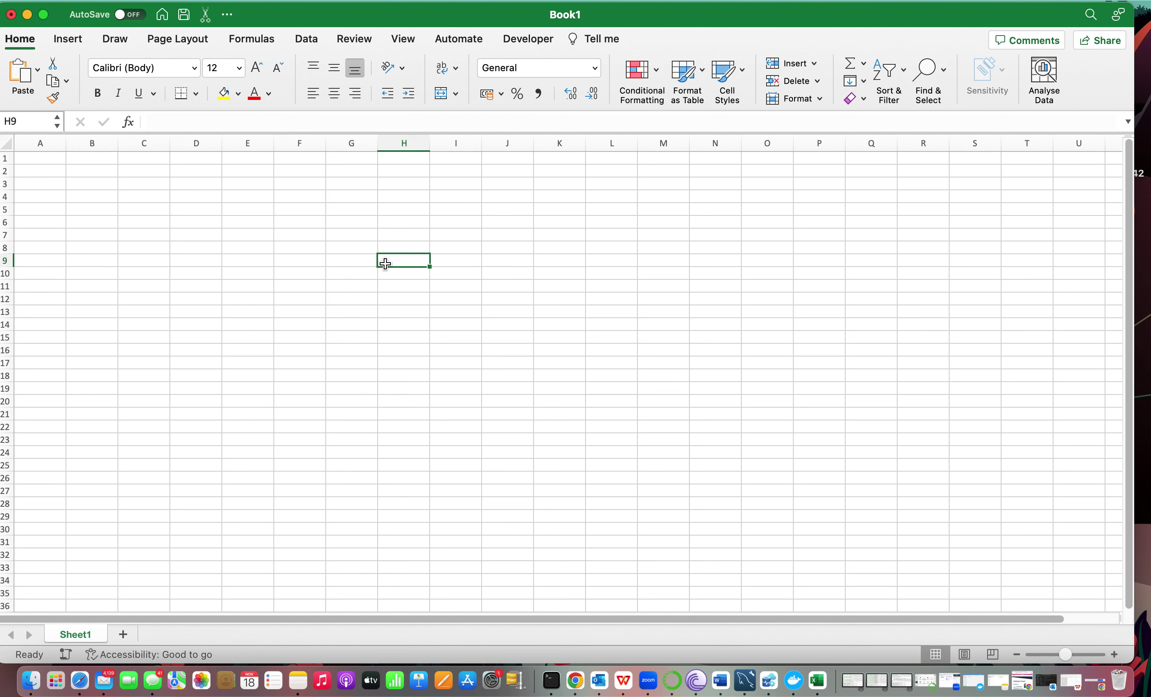
pyautogui.write('cell')
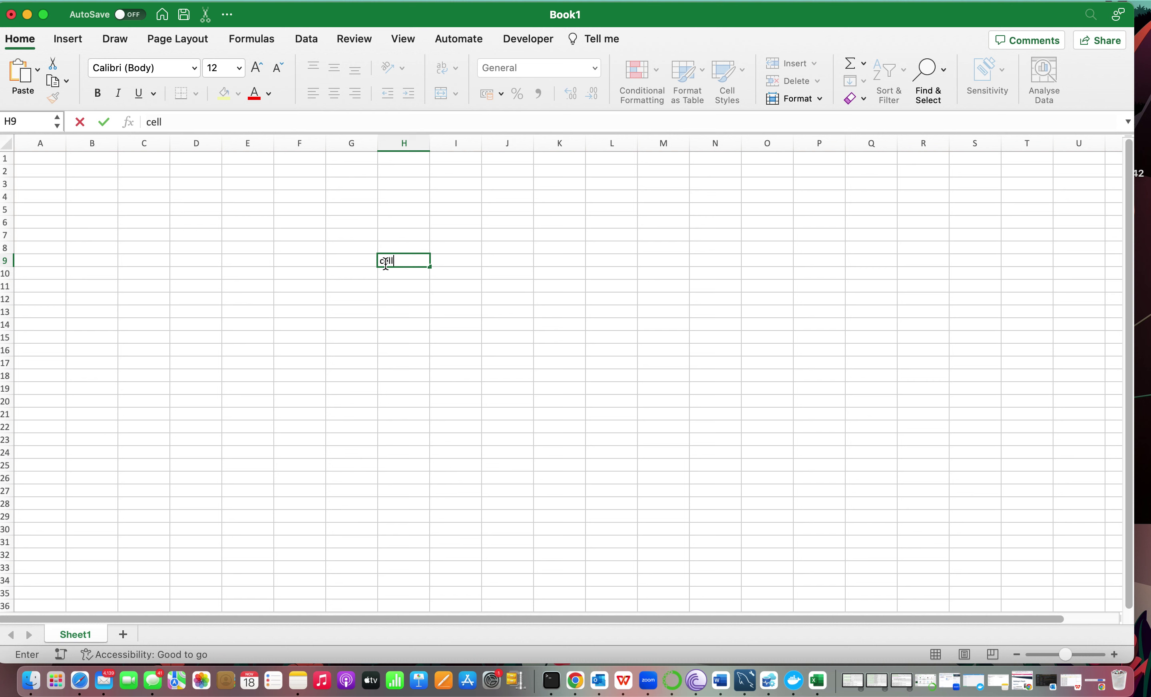
pyautogui.click(498, 260)
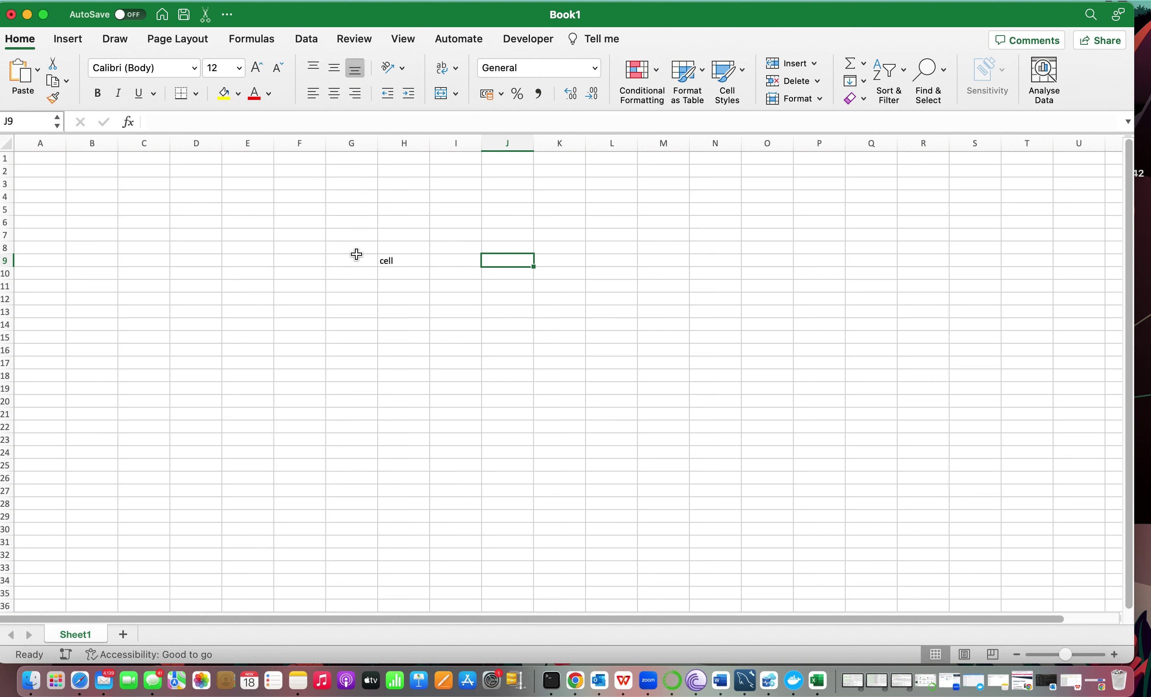
pyautogui.click(402, 261)
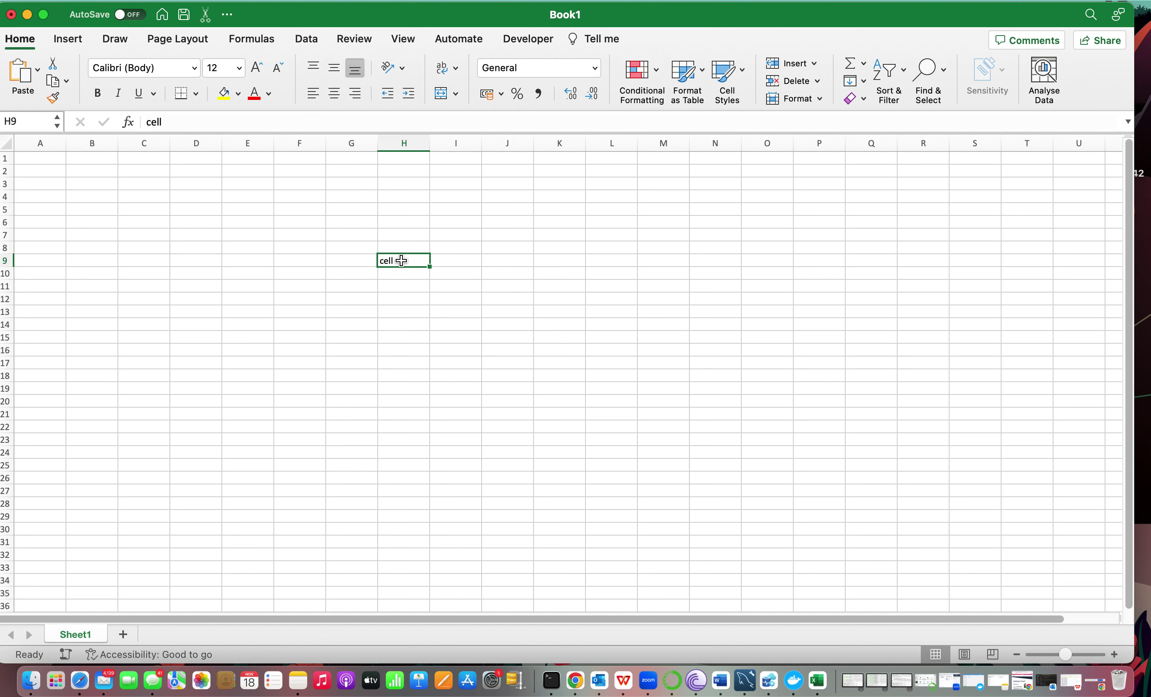
pyautogui.click(403, 145)
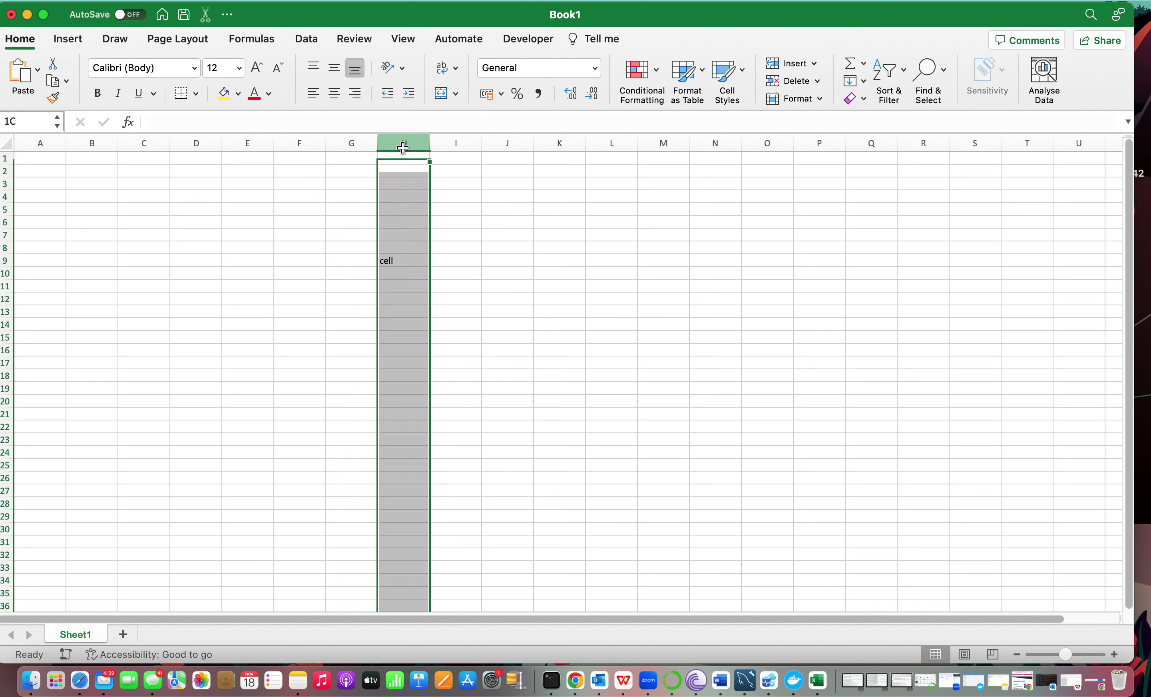
pyautogui.click(8, 261)
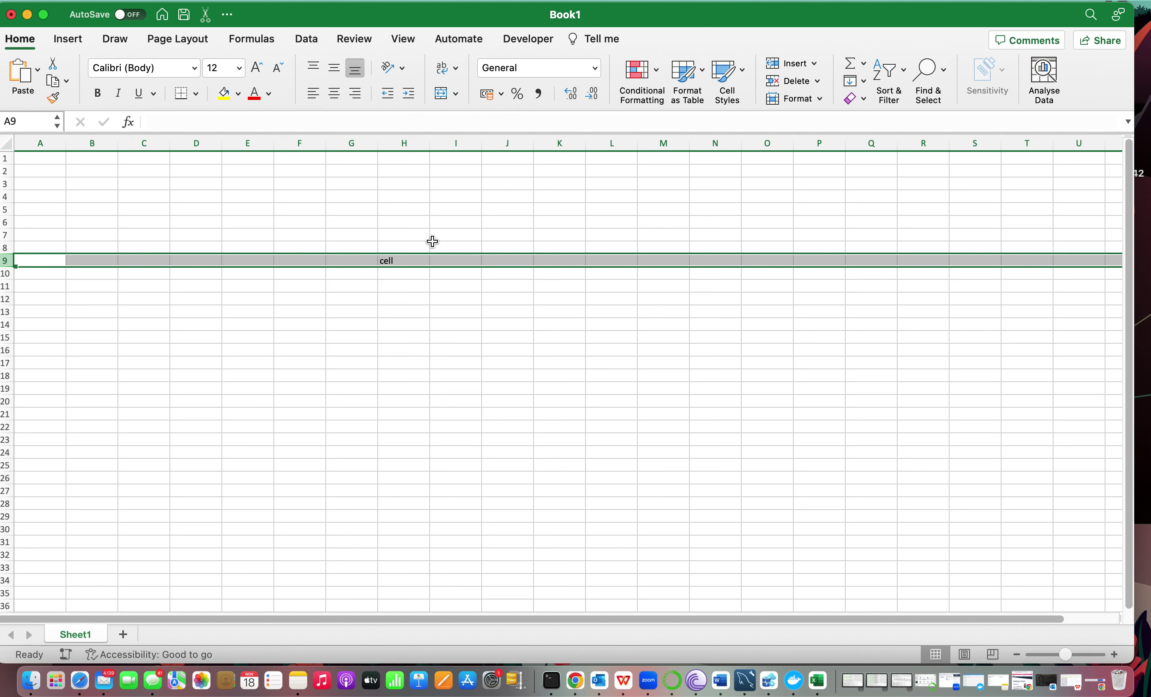
pyautogui.click(413, 145)
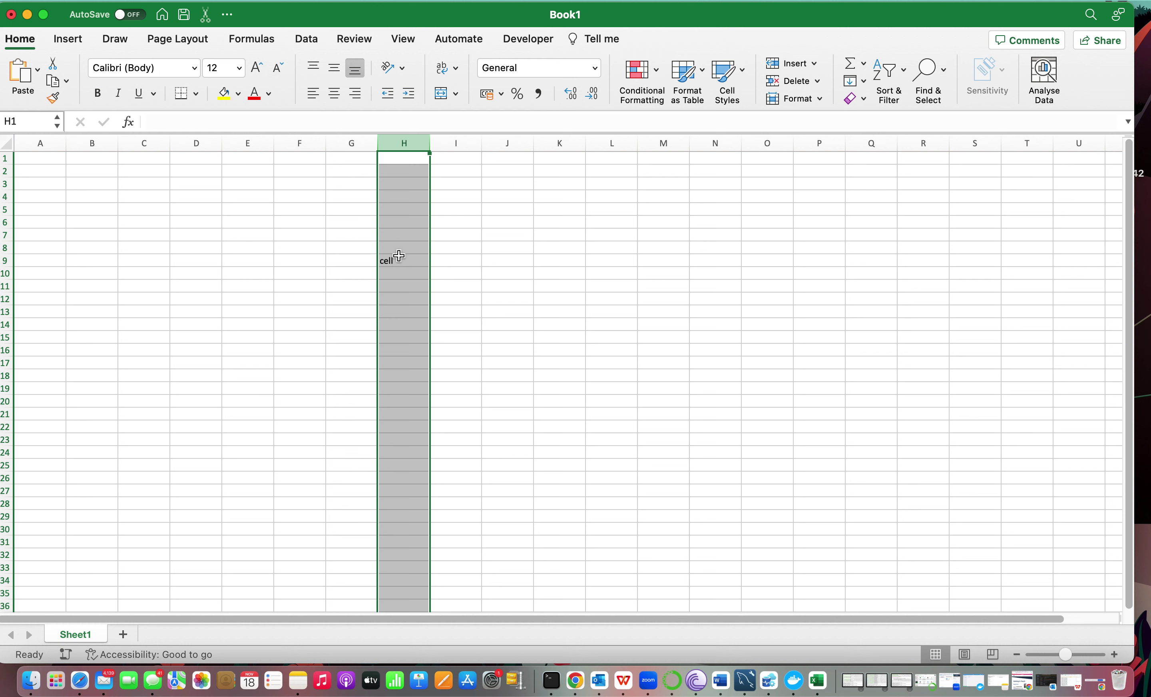
pyautogui.click(385, 232)
pyautogui.click(396, 257)
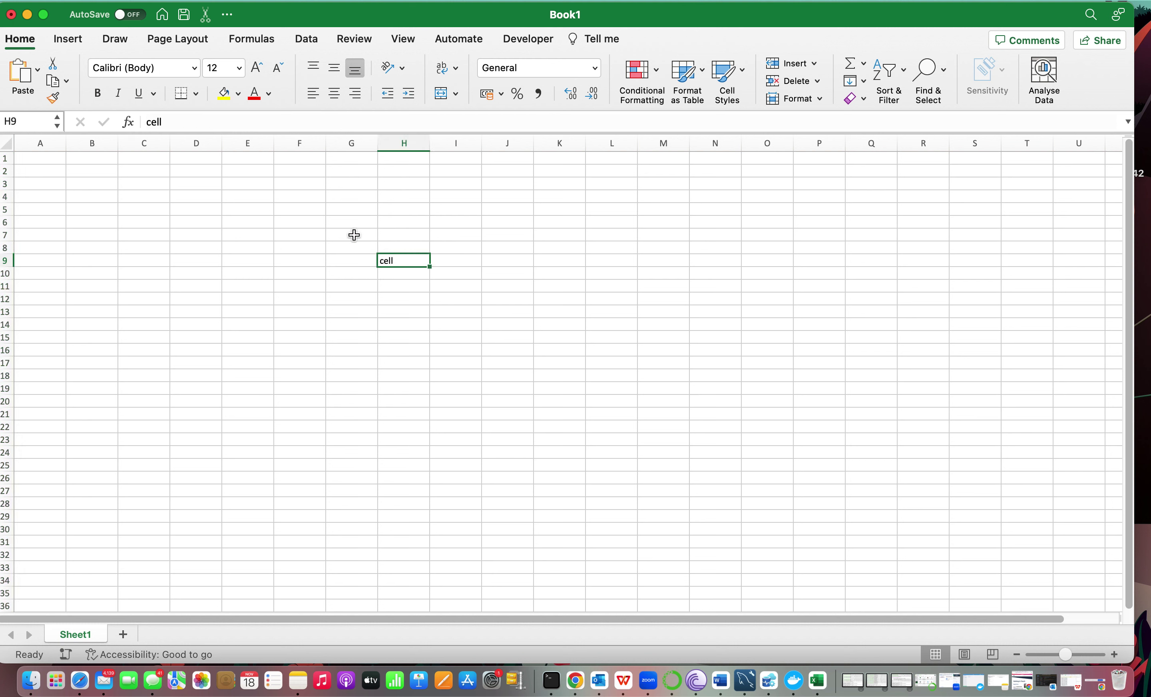
pyautogui.click(236, 206)
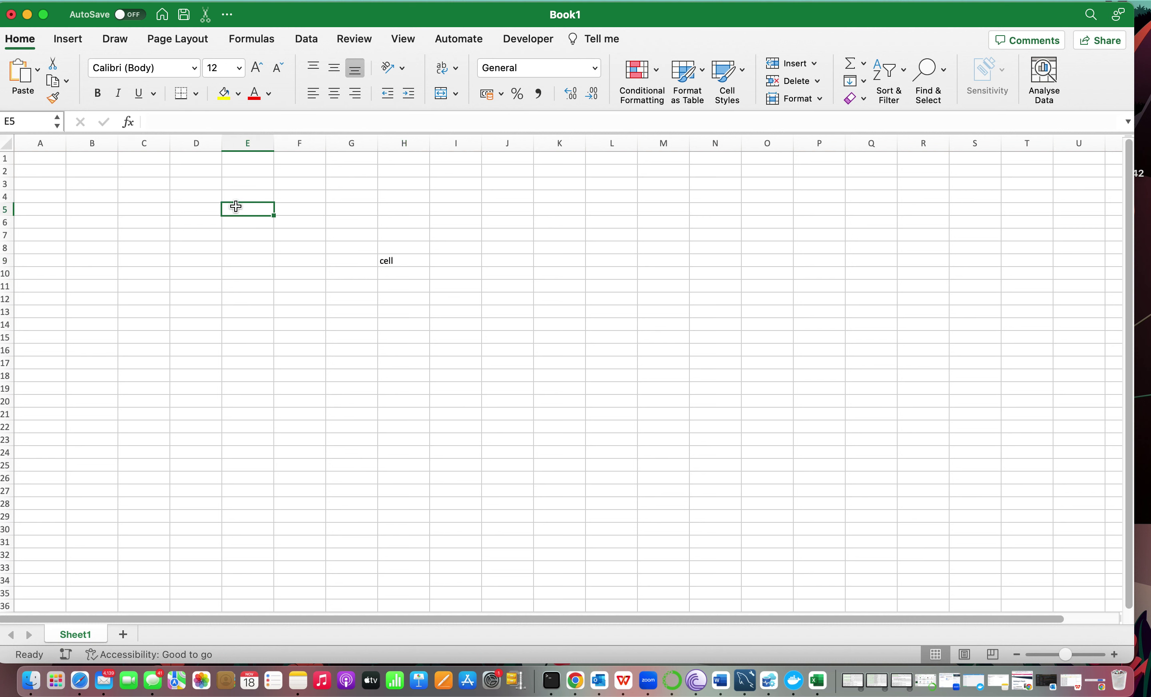
pyautogui.click(351, 234)
pyautogui.click(398, 262)
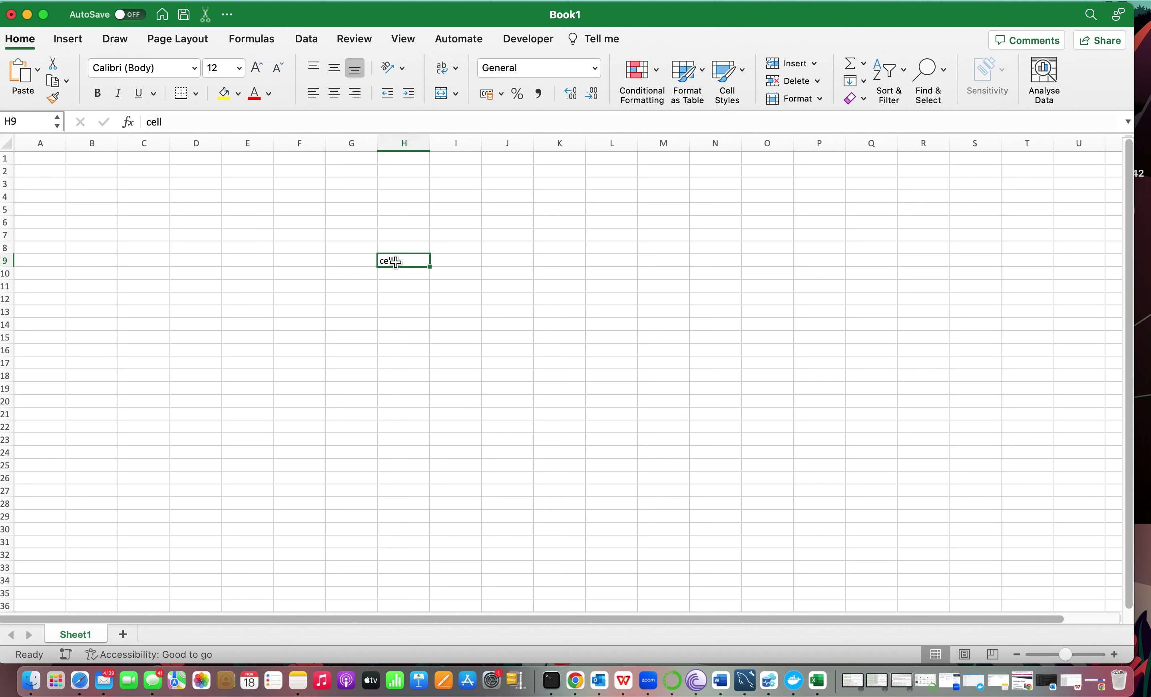
pyautogui.click(3, 259)
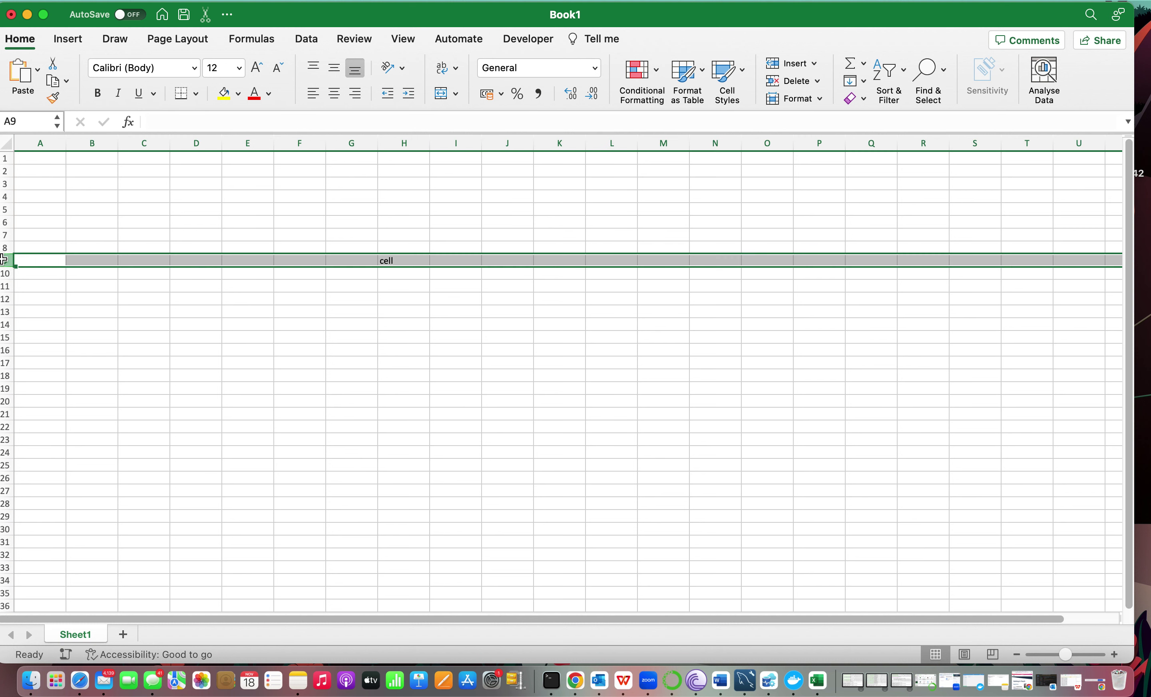
pyautogui.click(402, 143)
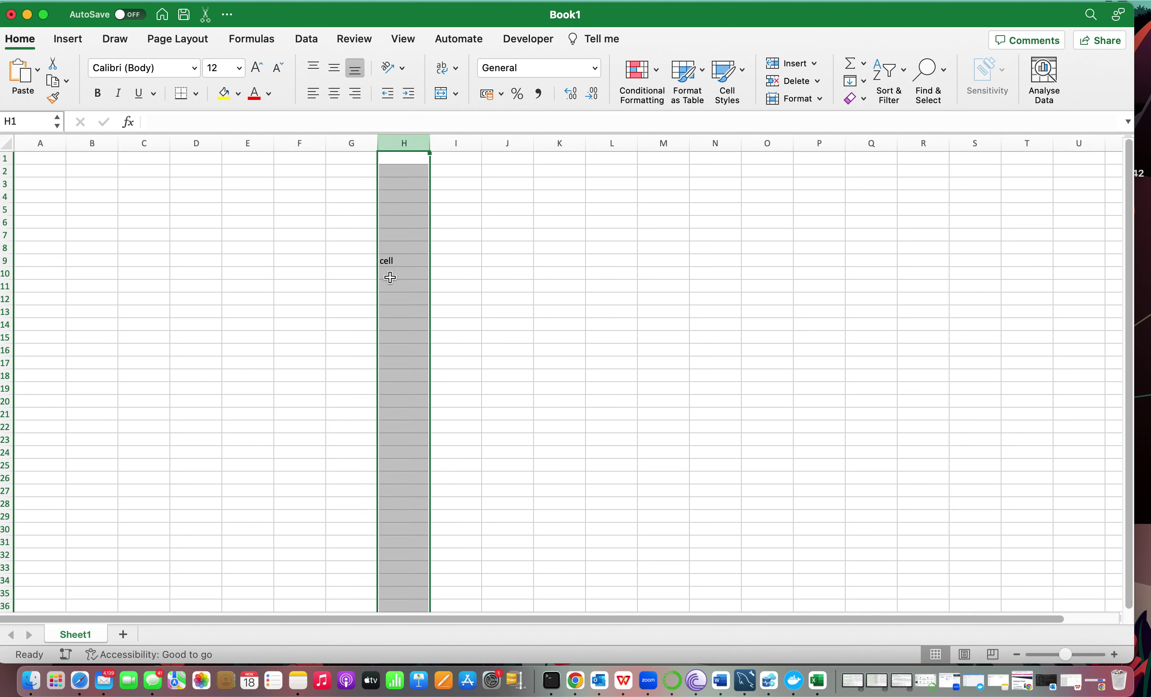
pyautogui.click(390, 259)
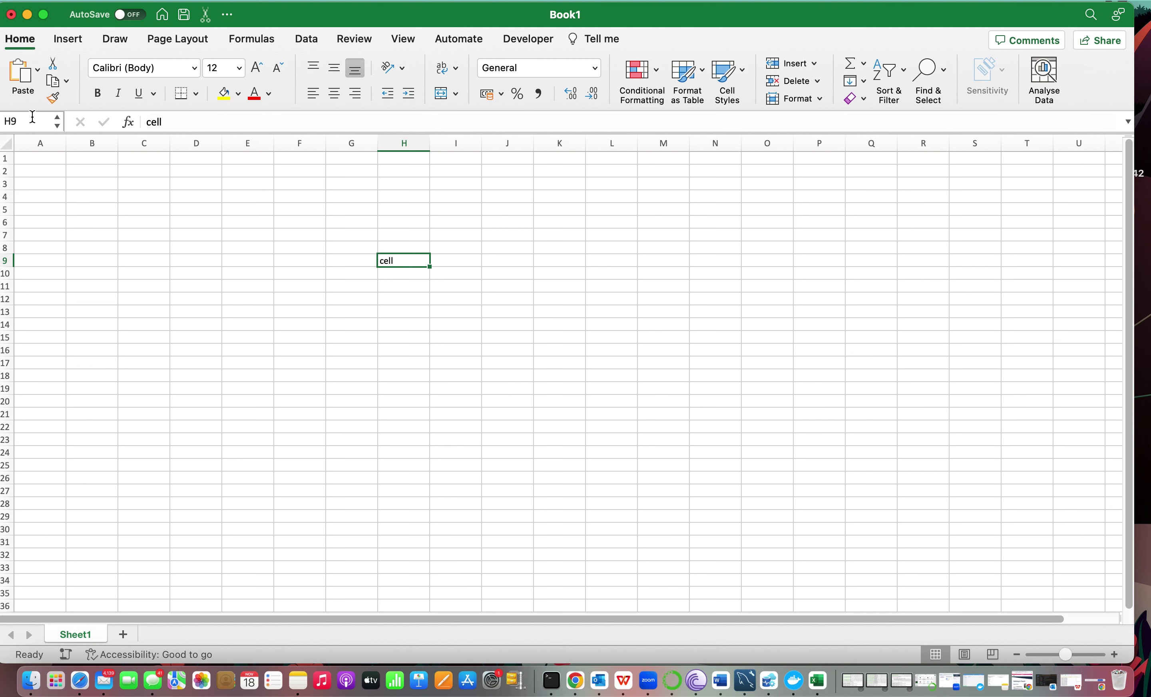
# Select A1, E5, H7, K7, G3, H9 and G7 in turn, finishing on H5.
pyautogui.click(65, 162)
pyautogui.click(247, 210)
pyautogui.click(390, 238)
pyautogui.click(562, 239)
pyautogui.click(344, 187)
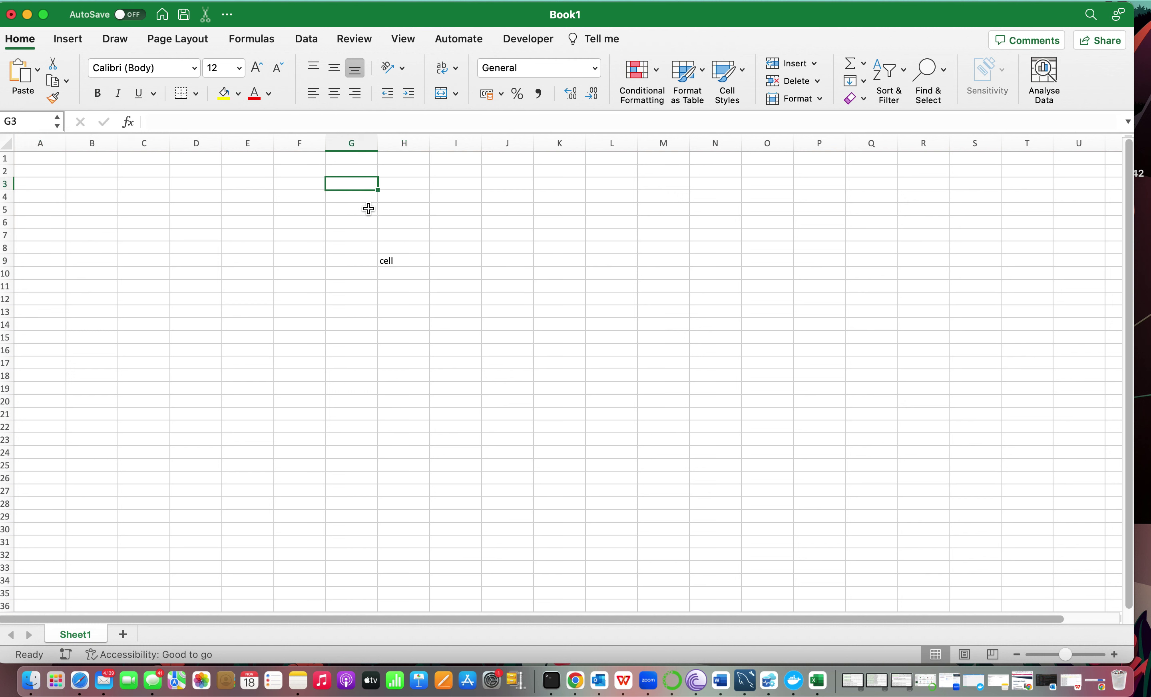
pyautogui.click(376, 260)
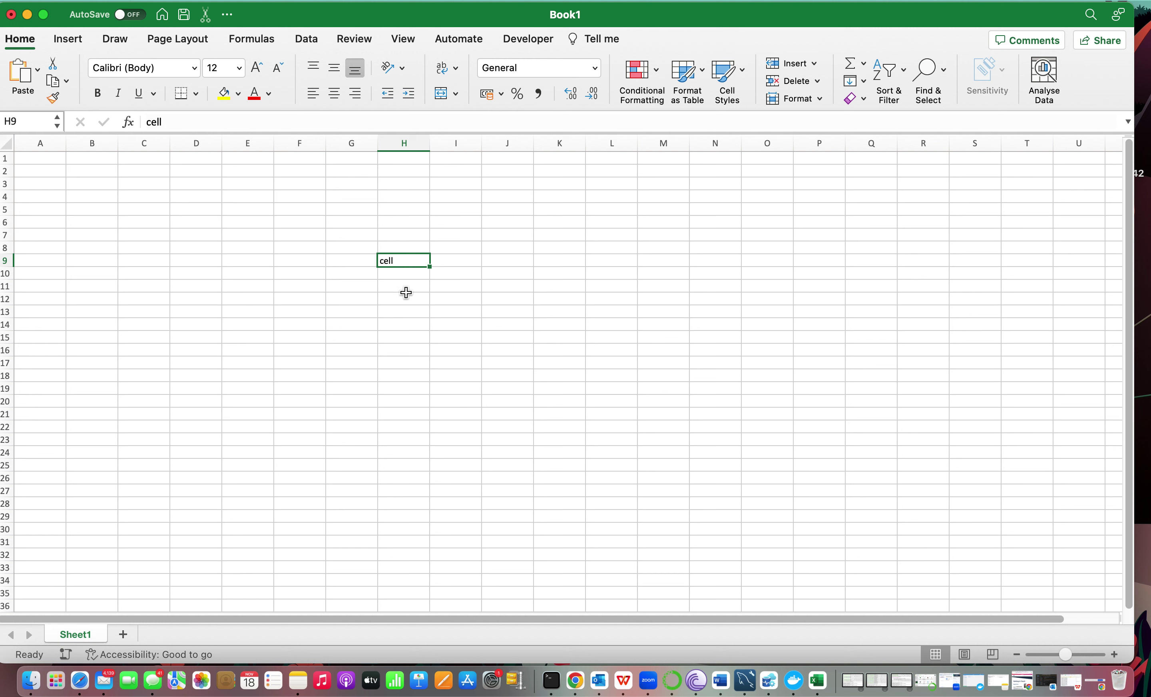
pyautogui.click(362, 232)
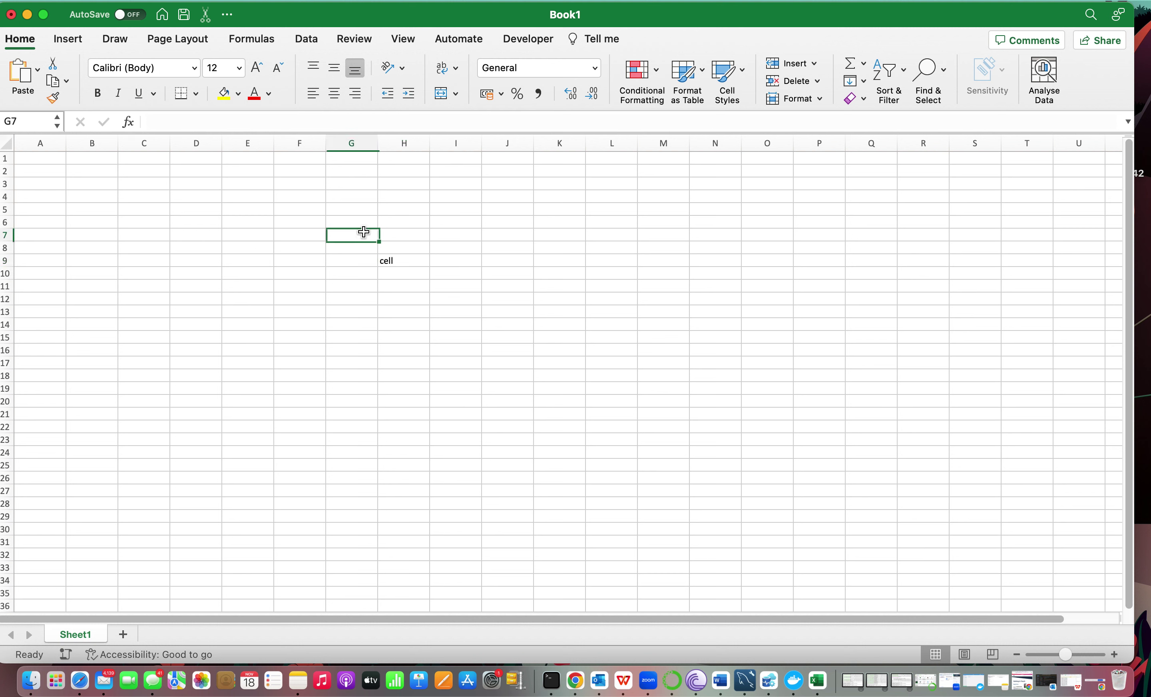
pyautogui.click(409, 211)
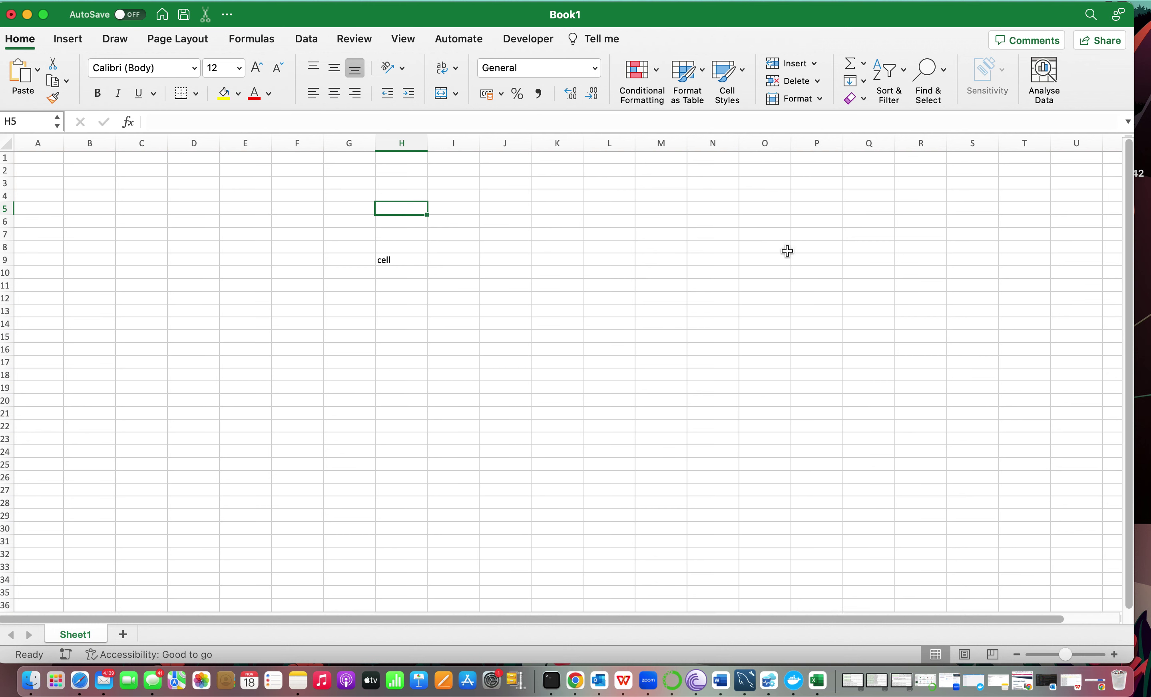
pyautogui.hscroll(15, 787, 251)
pyautogui.hscroll(15, 787, 251)
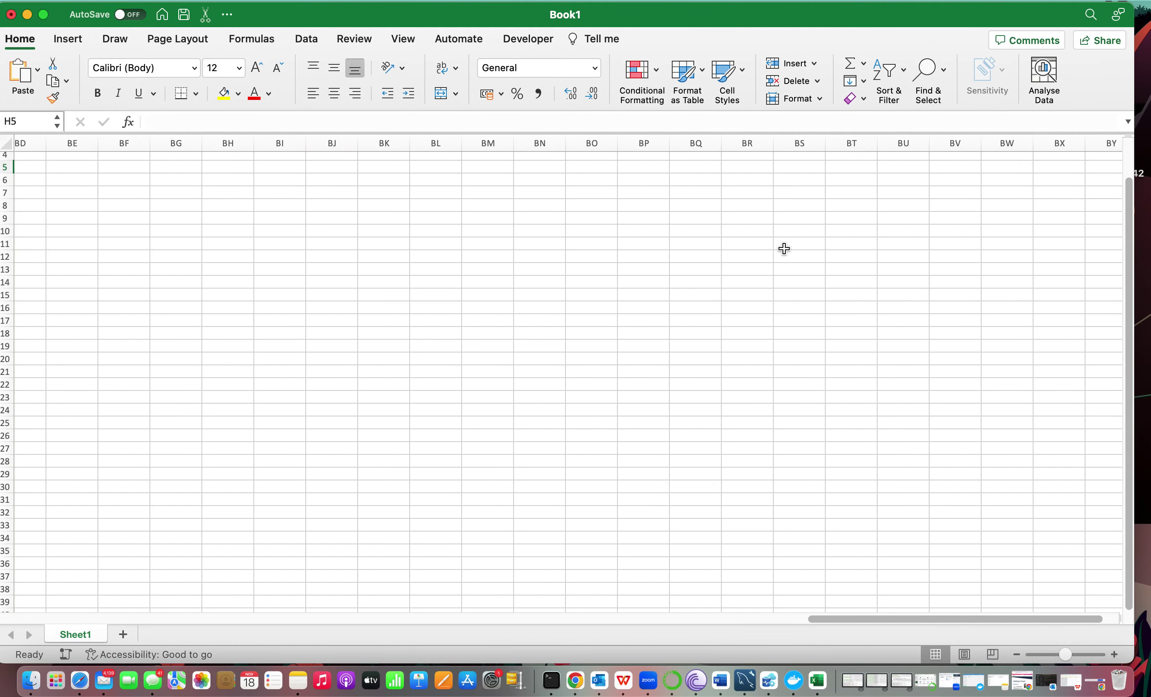
pyautogui.hscroll(2, 784, 249)
pyautogui.hscroll(9, 775, 293)
pyautogui.hscroll(20, 777, 295)
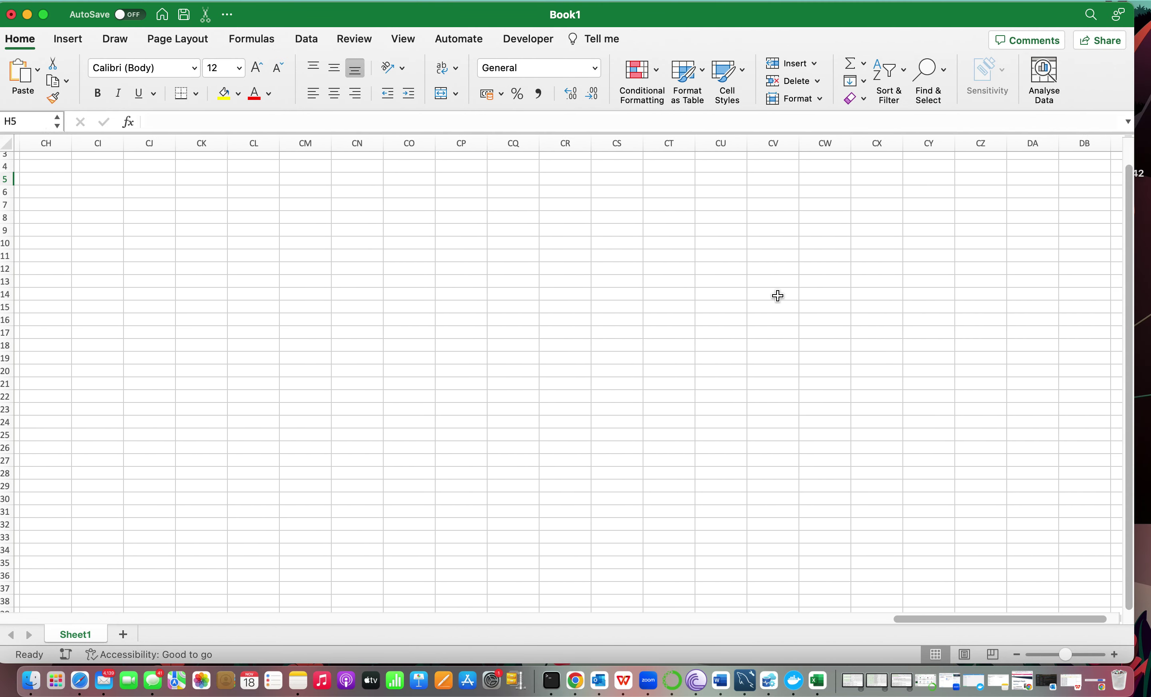
pyautogui.hscroll(9, 777, 295)
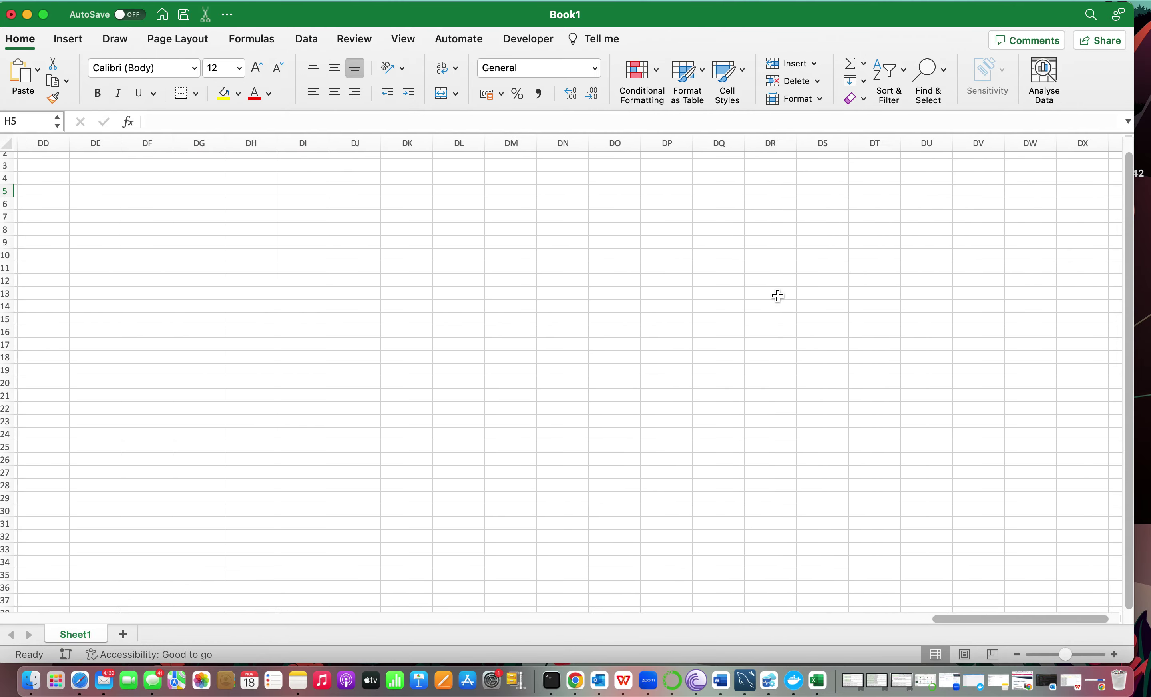
pyautogui.hscroll(-20, 777, 295)
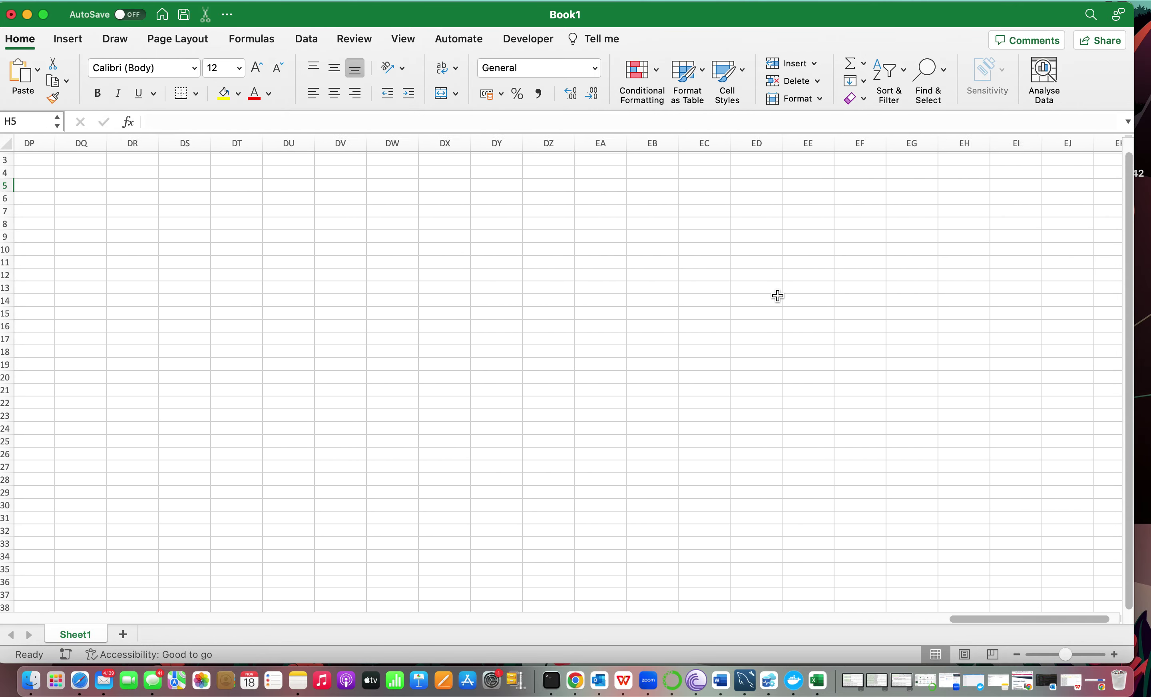
pyautogui.hscroll(-20, 777, 295)
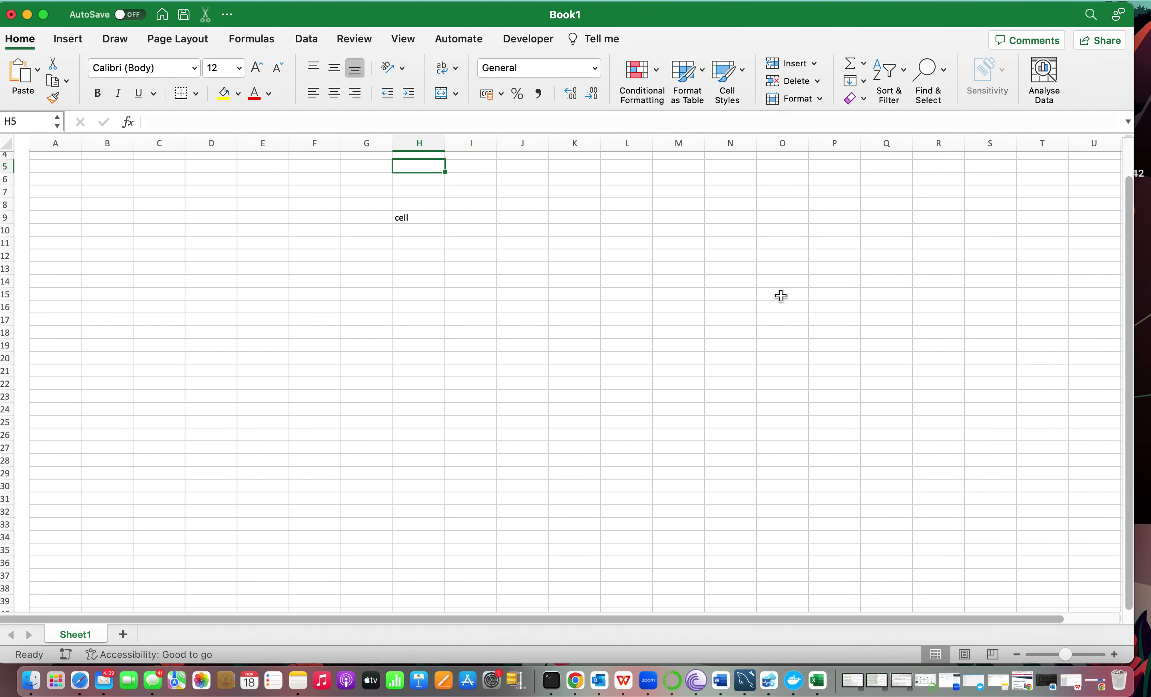
pyautogui.scroll(-8, 779, 296)
pyautogui.scroll(-20, 780, 296)
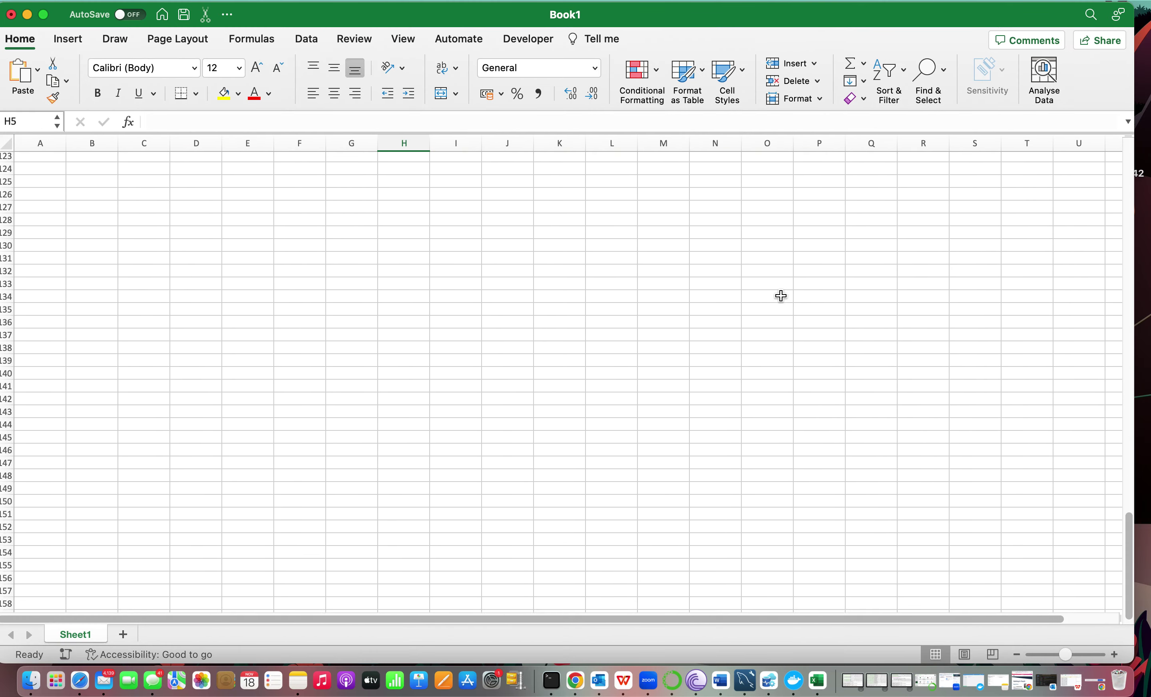
pyautogui.scroll(-20, 781, 295)
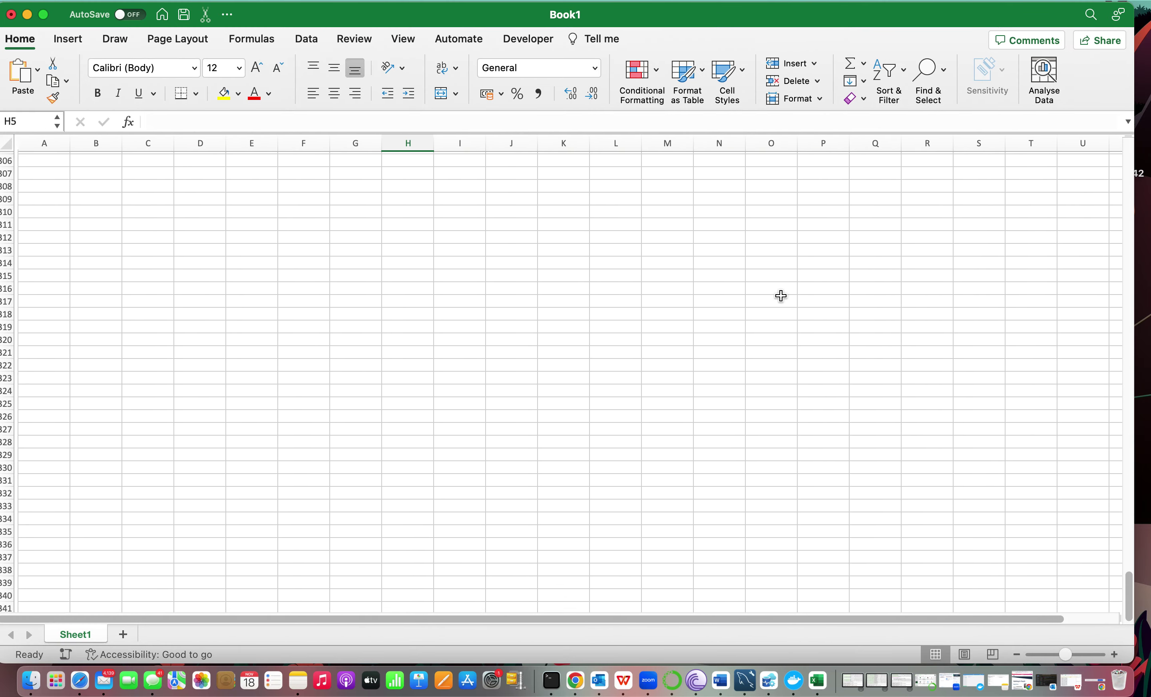
pyautogui.scroll(-20, 780, 295)
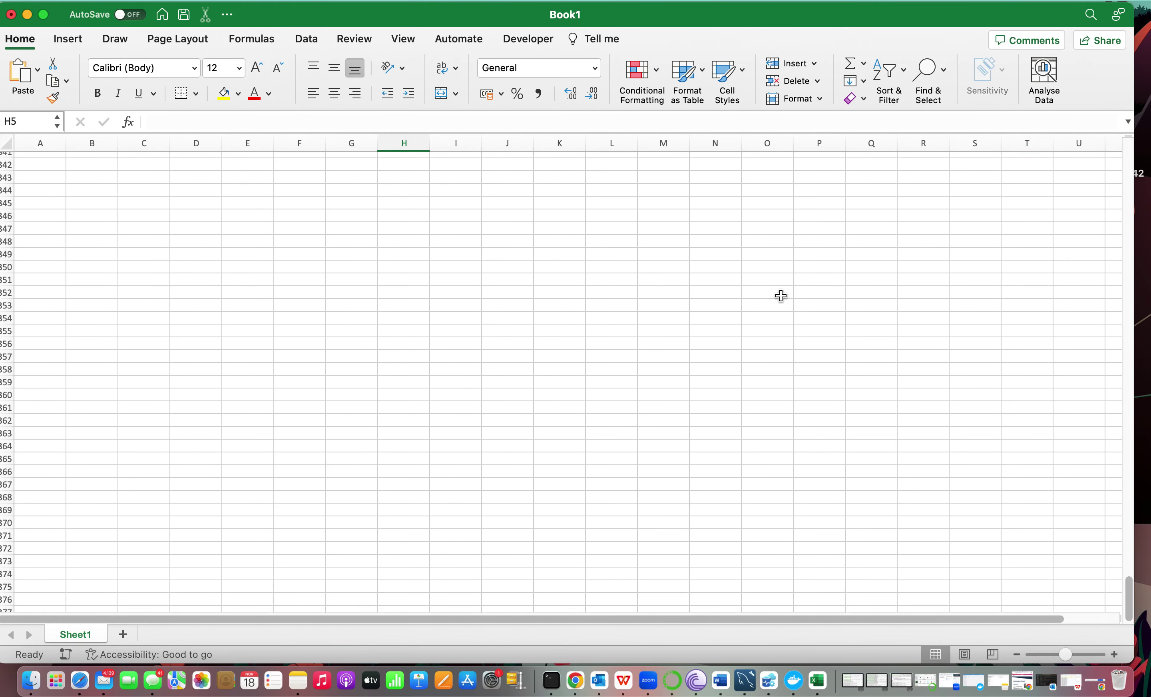
pyautogui.hotkey('ctrl', 'BackSpace')
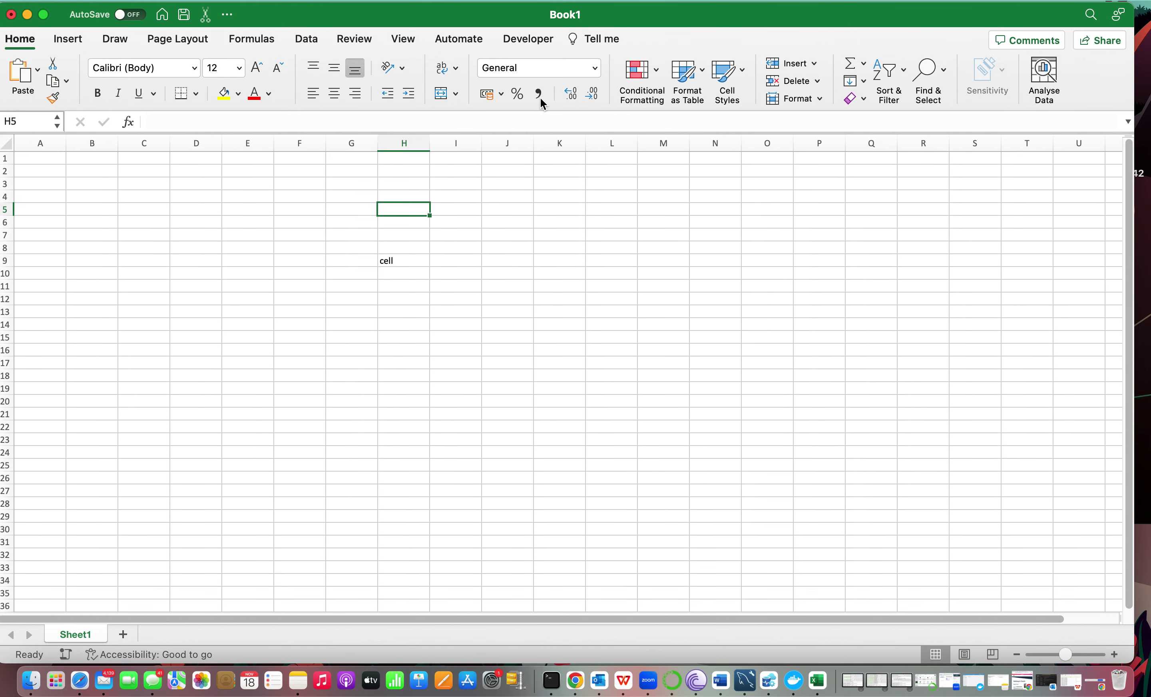
# Make the window full screen, add Sheet2 and Sheet3, and return to Sheet1.
pyautogui.click(45, 15)
pyautogui.click(270, 241)
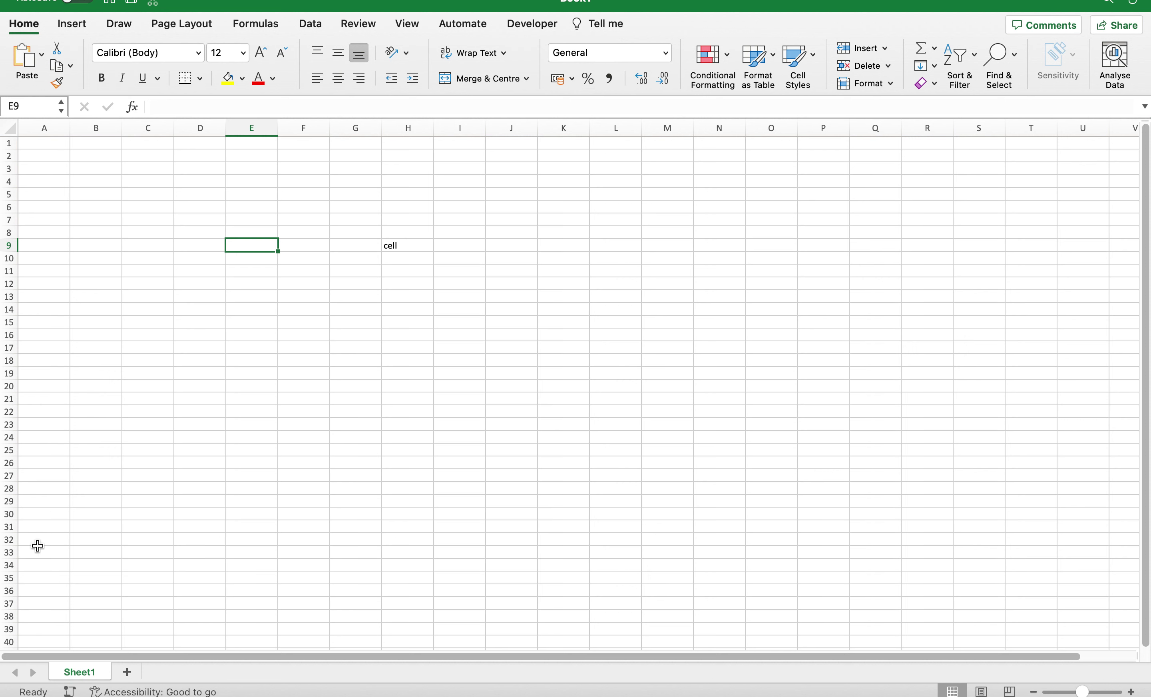
pyautogui.click(128, 676)
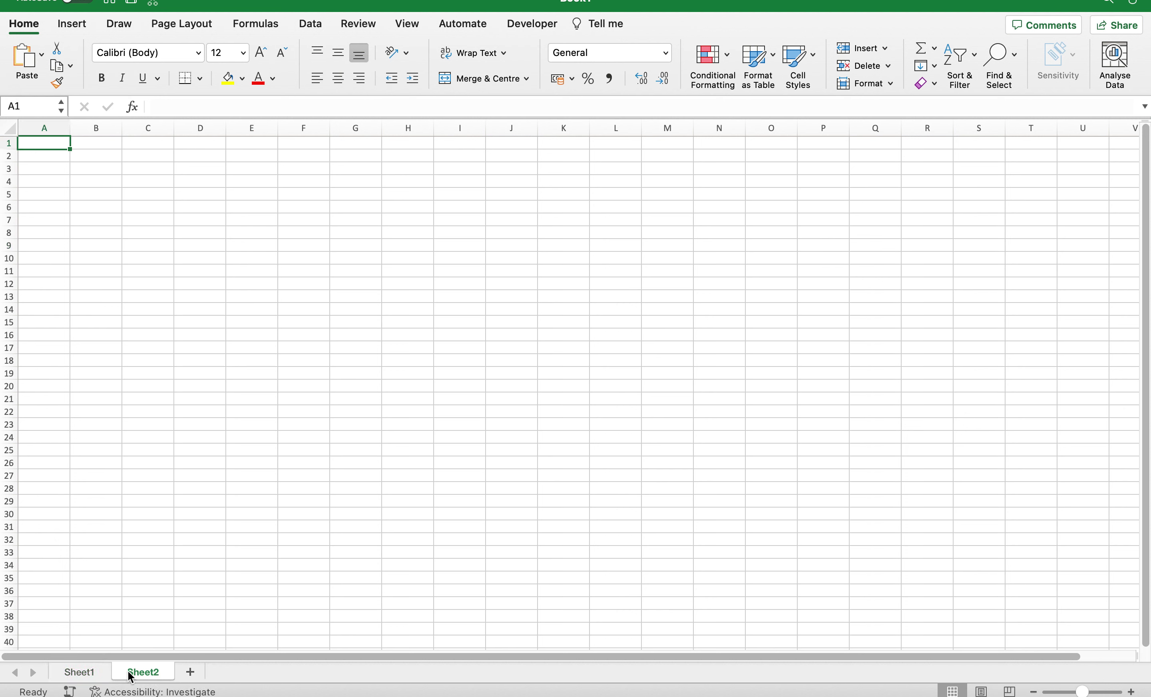
pyautogui.click(191, 672)
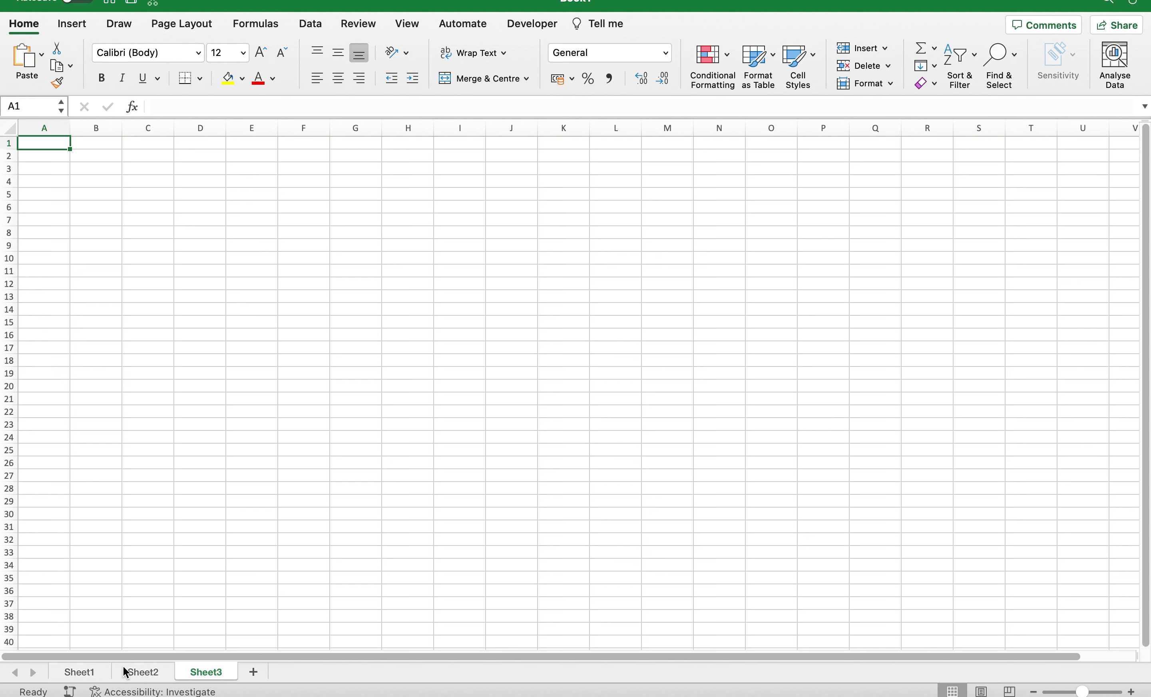
pyautogui.click(84, 673)
# Rename the Sheet1 tab to 'lesson 1' and switch between it and Sheet2.
pyautogui.doubleClick(85, 673)
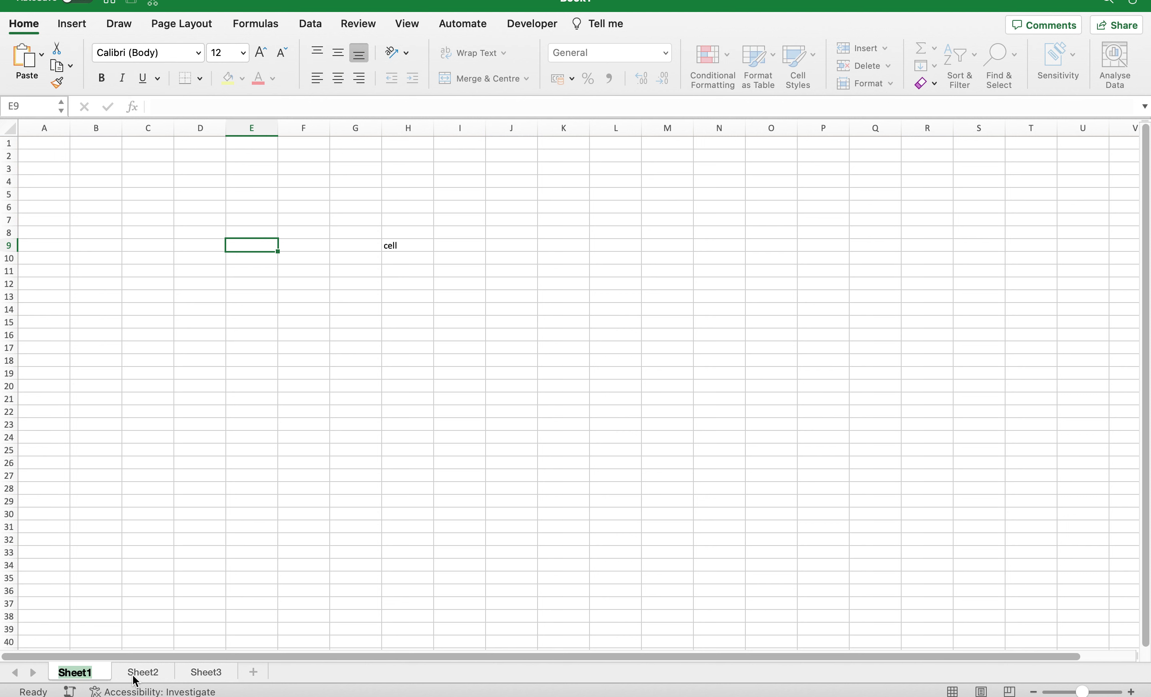
pyautogui.write('lesson 1')
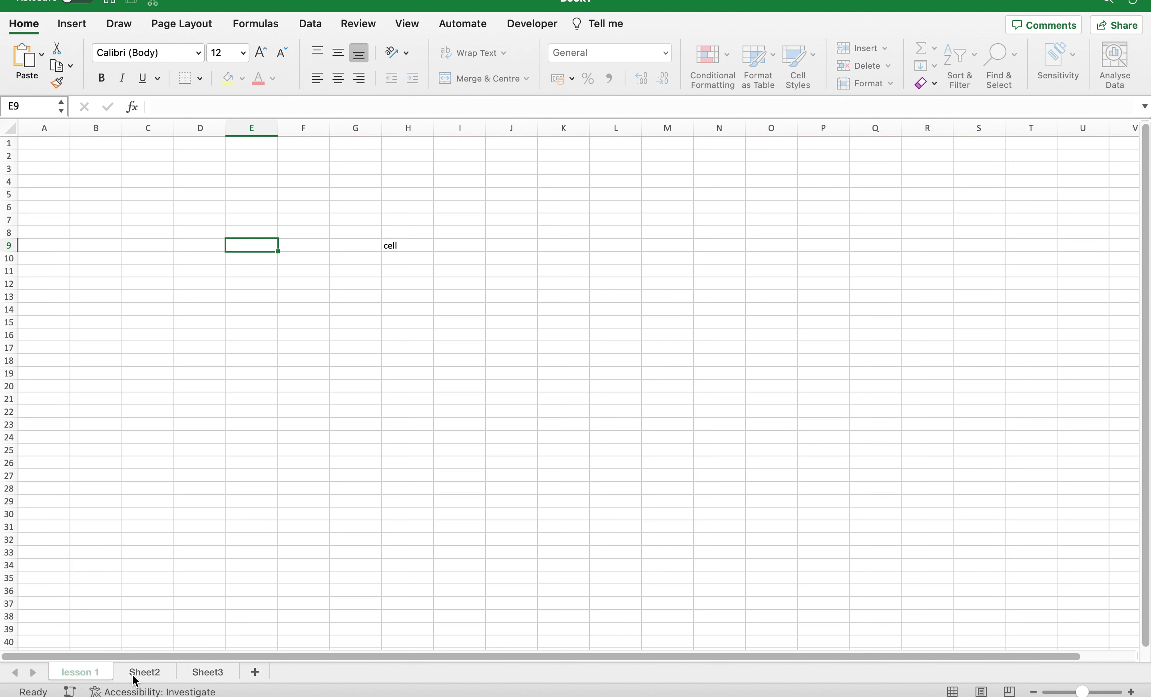
pyautogui.press('Return')
pyautogui.click(136, 674)
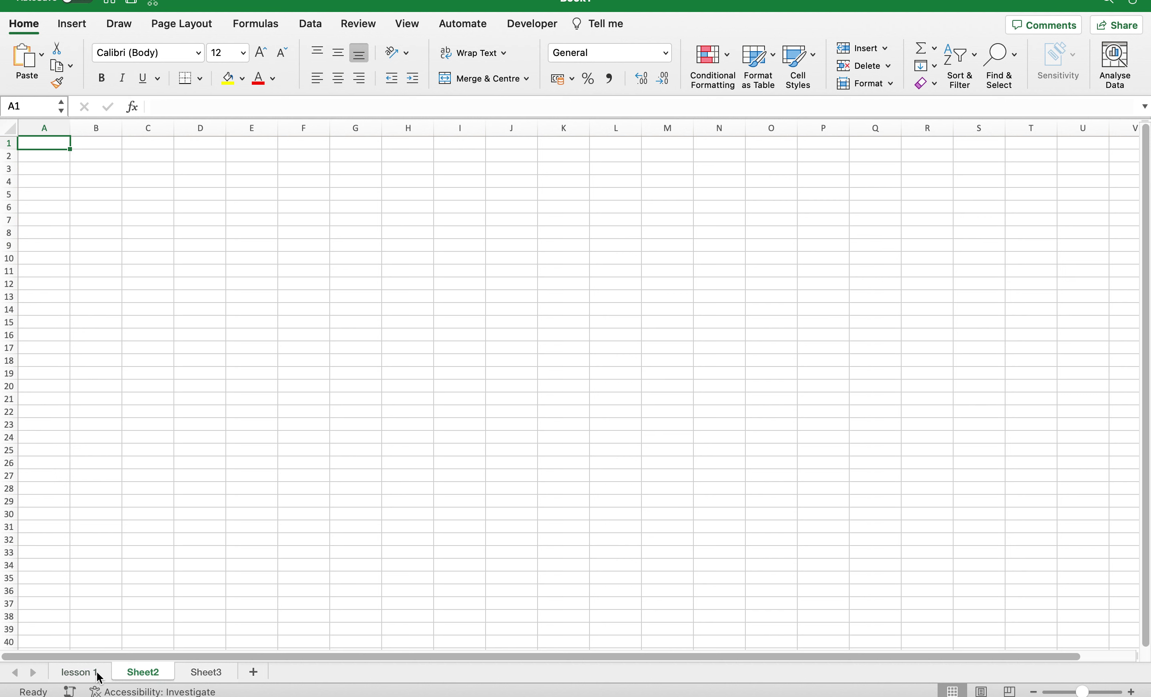
pyautogui.click(87, 673)
pyautogui.click(131, 673)
pyautogui.click(78, 673)
# Apply the blue theme colour to the lesson 1 tab through Tab Colour.
pyautogui.rightClick(77, 673)
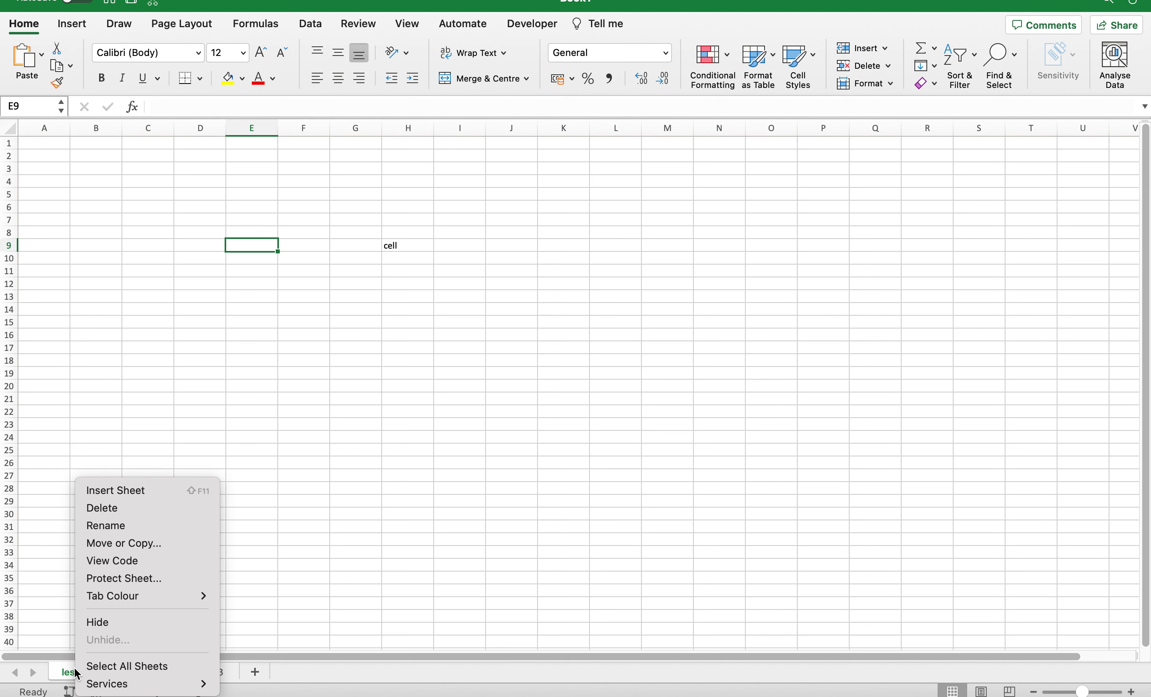
pyautogui.moveTo(85, 600)
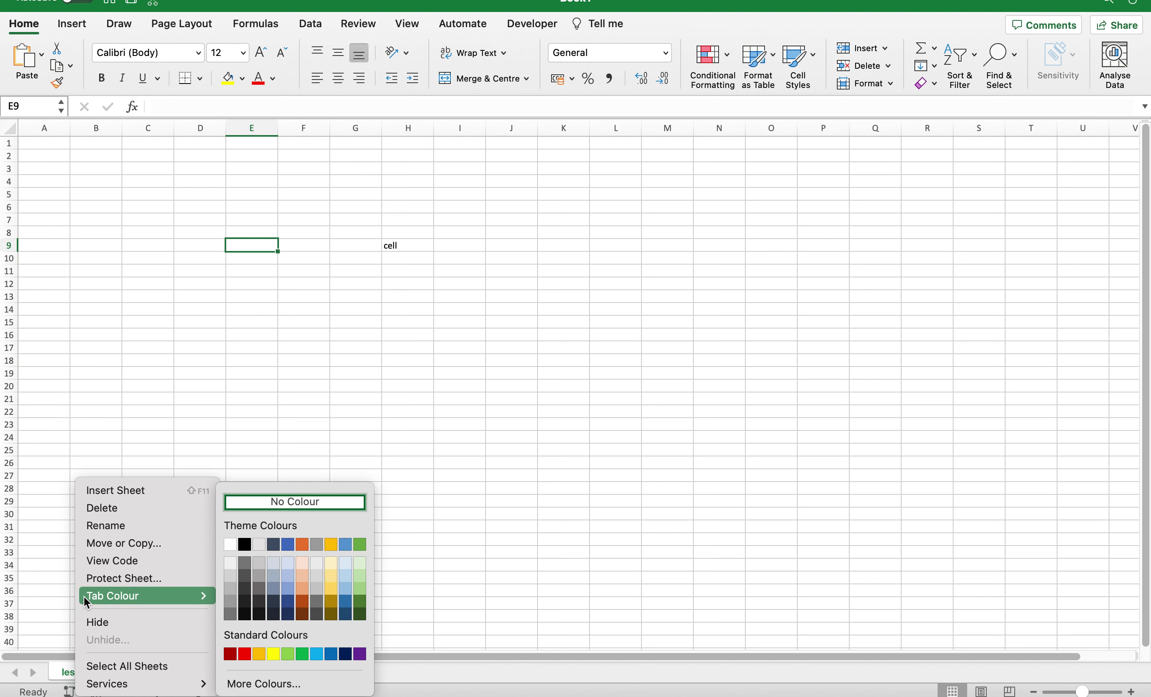
pyautogui.click(282, 415)
pyautogui.rightClick(87, 673)
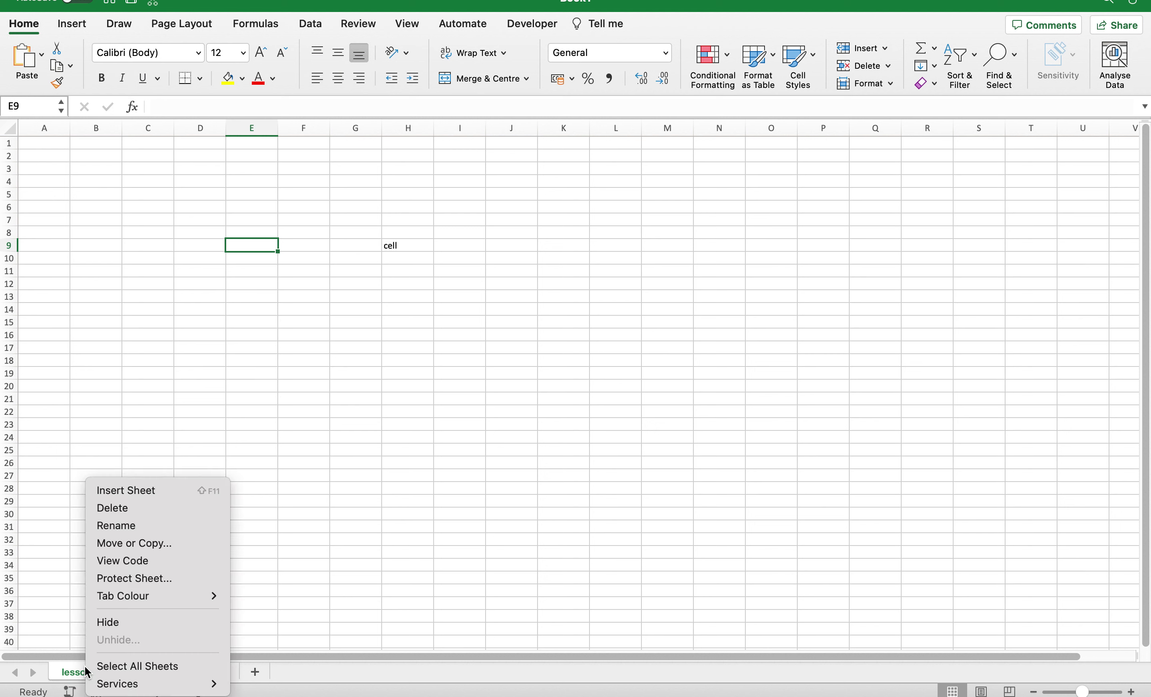
pyautogui.moveTo(105, 689)
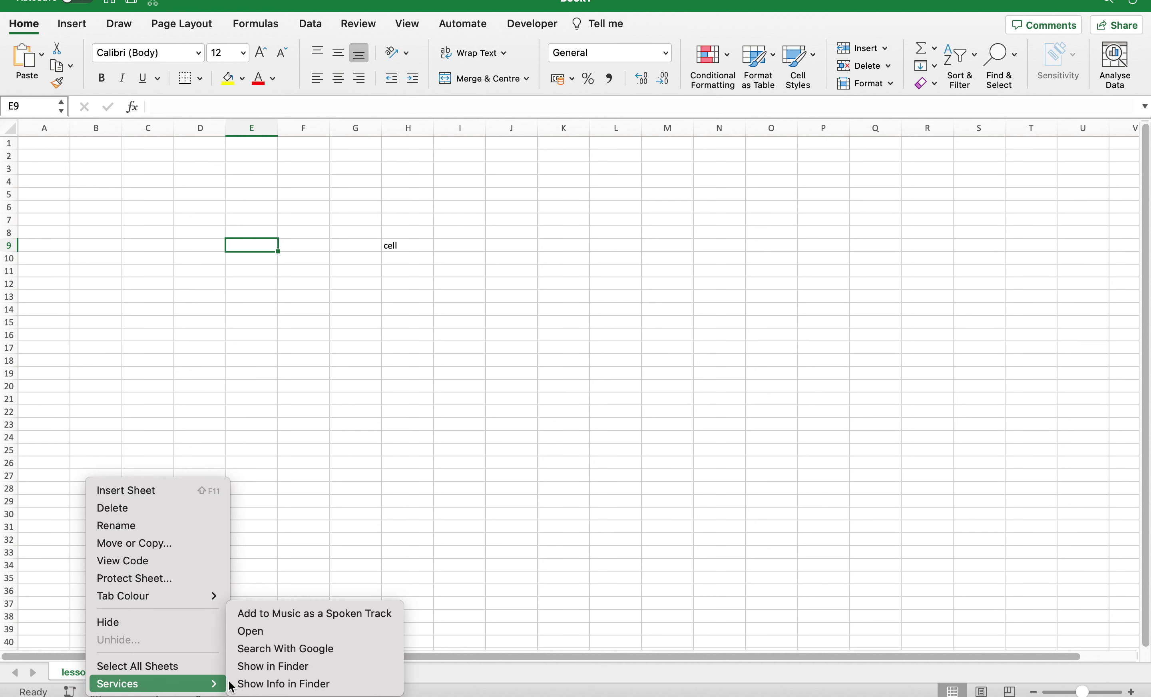
pyautogui.moveTo(151, 598)
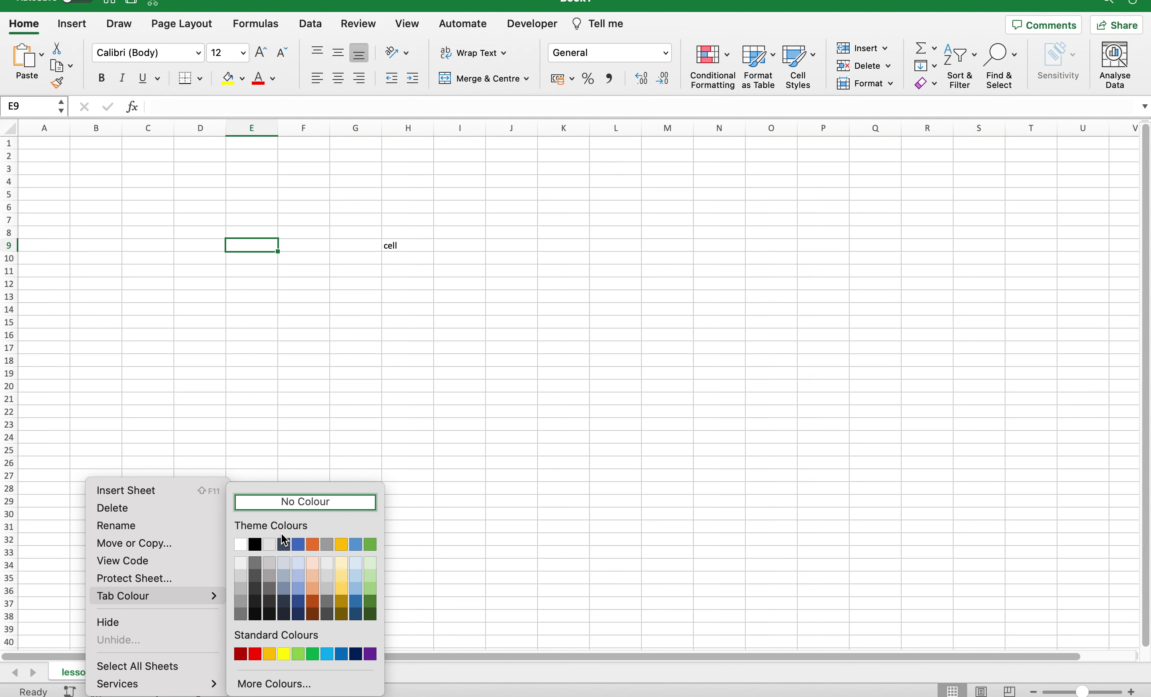
pyautogui.click(298, 544)
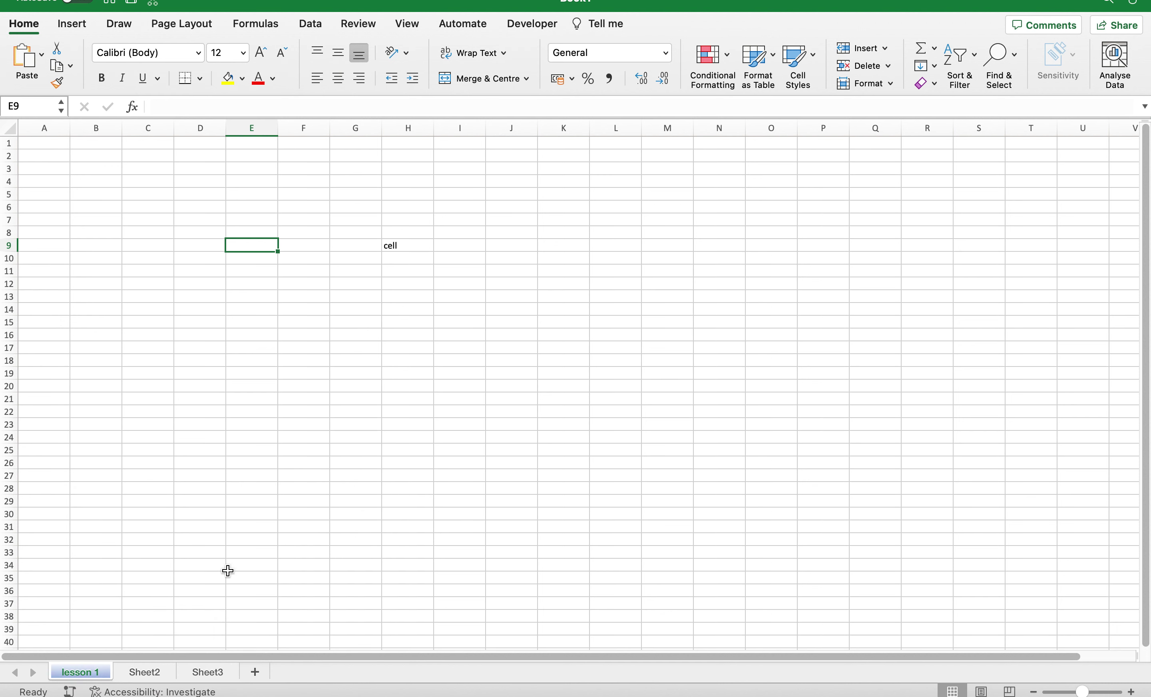
pyautogui.rightClick(100, 675)
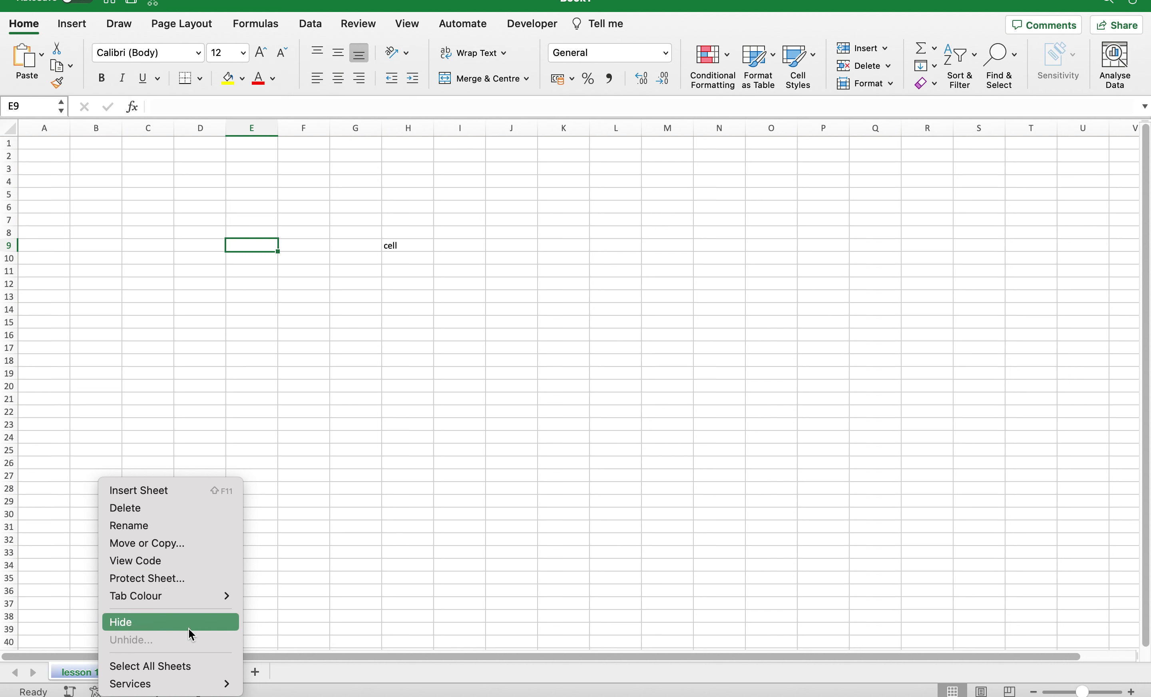
# Insert a new blank Sheet4 from the sheet tab's menu.
pyautogui.click(182, 492)
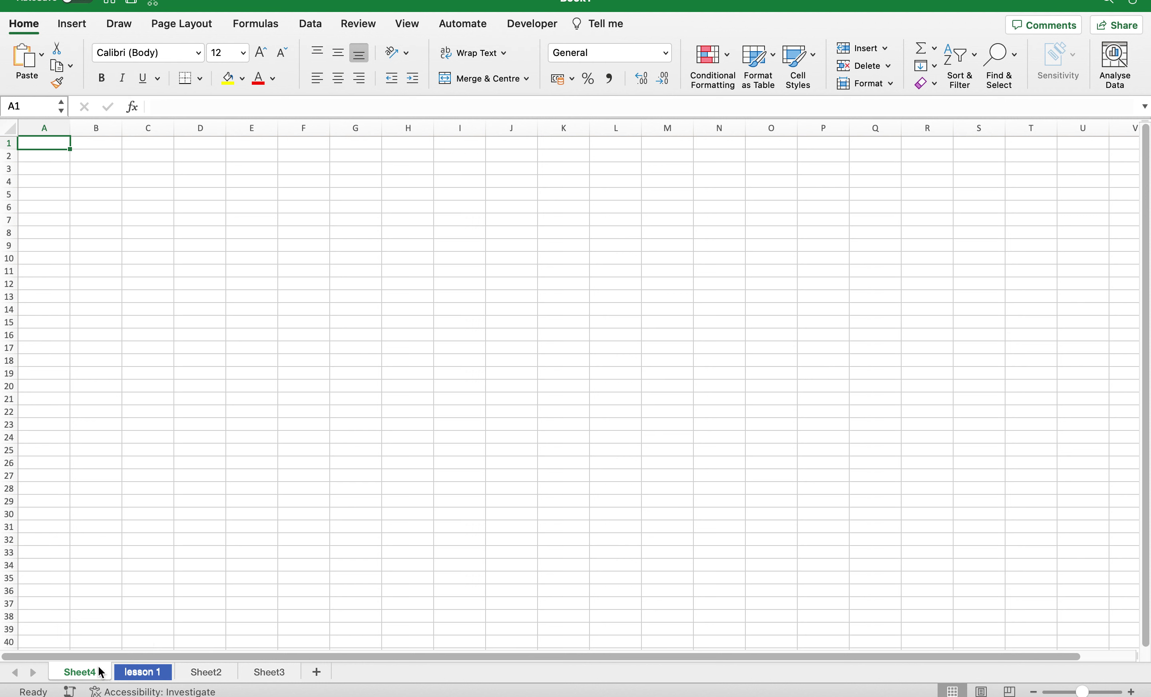
pyautogui.rightClick(136, 676)
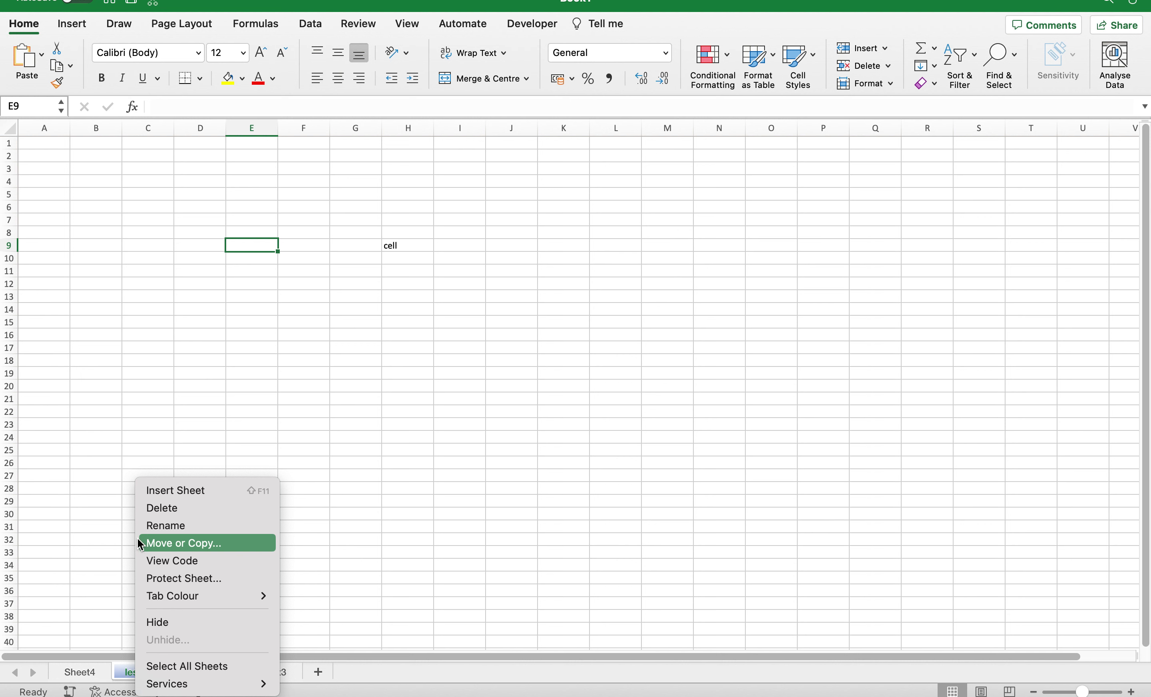
pyautogui.click(118, 544)
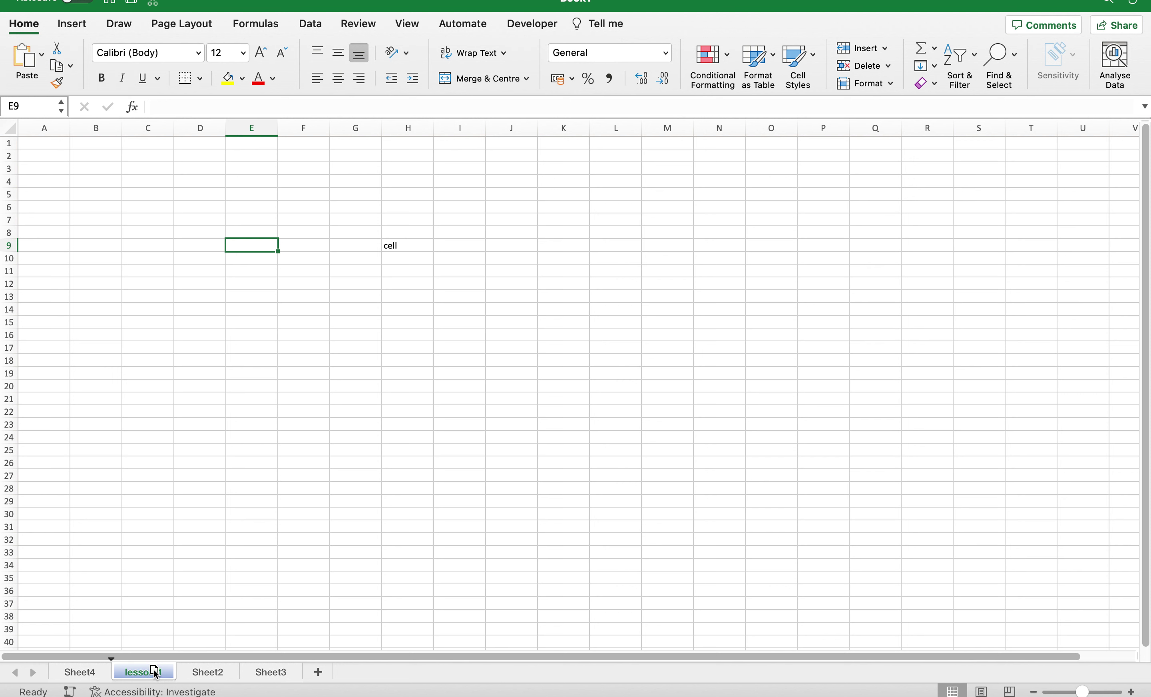
# Drag the lesson 1 tab to the leftmost position in the tab order.
pyautogui.moveTo(157, 673)
pyautogui.mouseDown()
pyautogui.moveTo(154, 641)
pyautogui.moveTo(195, 643)
pyautogui.moveTo(286, 684)
pyautogui.mouseUp()
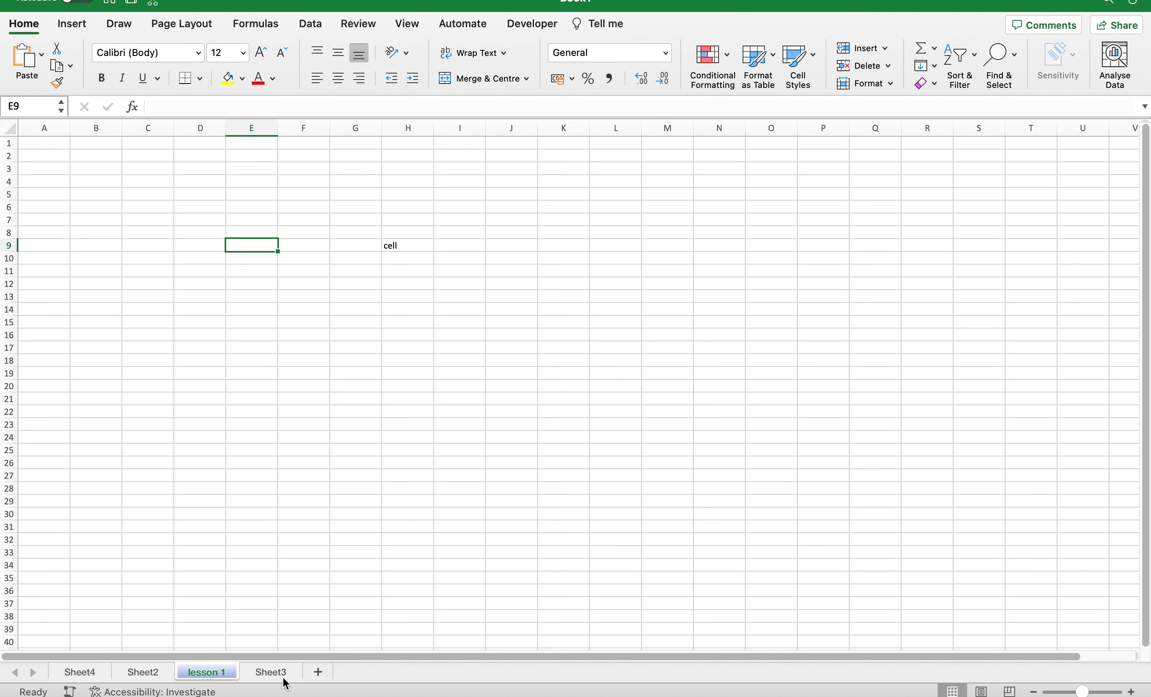
pyautogui.moveTo(206, 677); pyautogui.dragTo(214, 678)
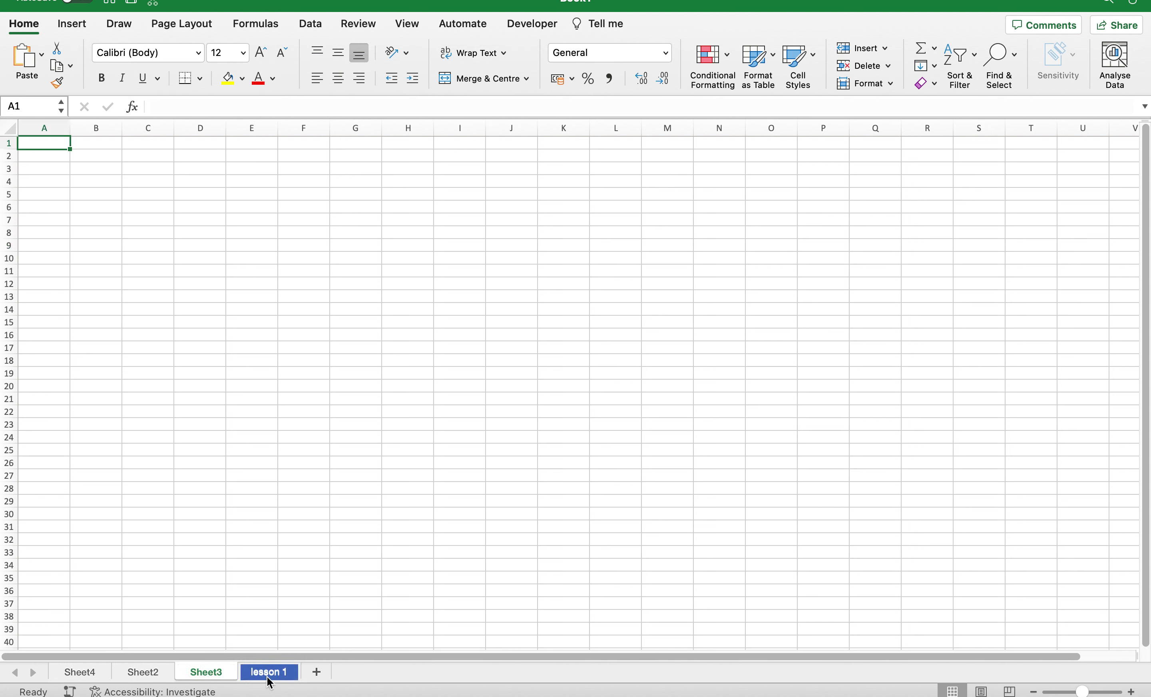
pyautogui.moveTo(267, 676)
pyautogui.mouseDown()
pyautogui.moveTo(180, 659)
pyautogui.moveTo(82, 676)
pyautogui.mouseUp()
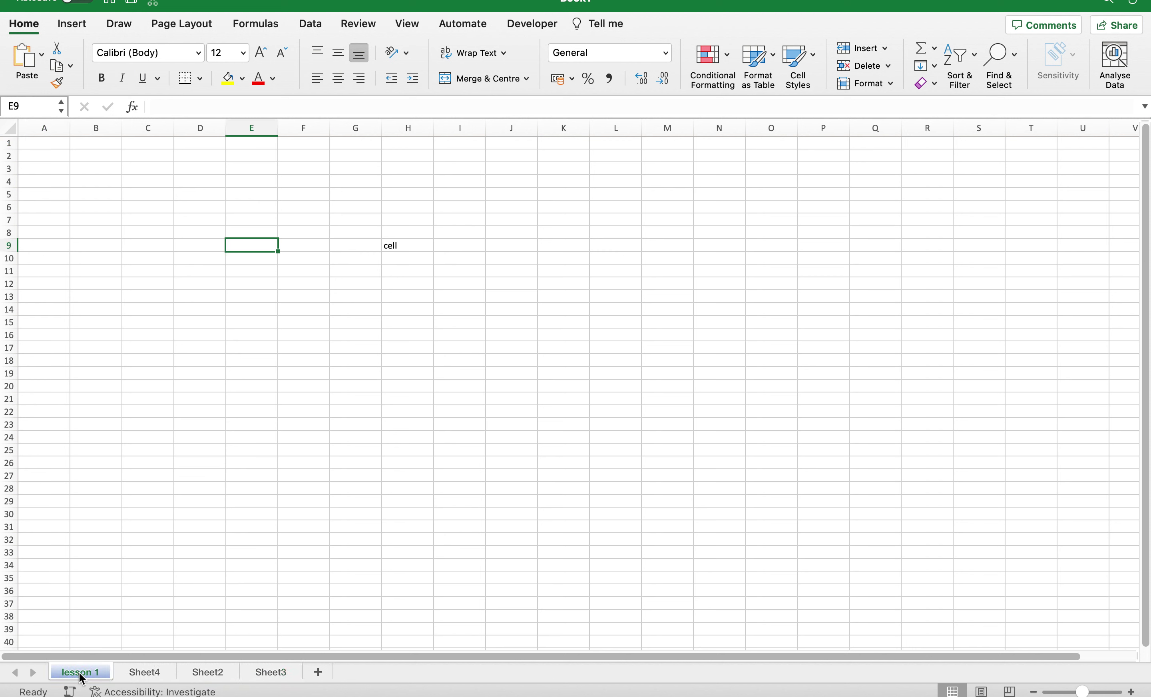
pyautogui.rightClick(81, 678)
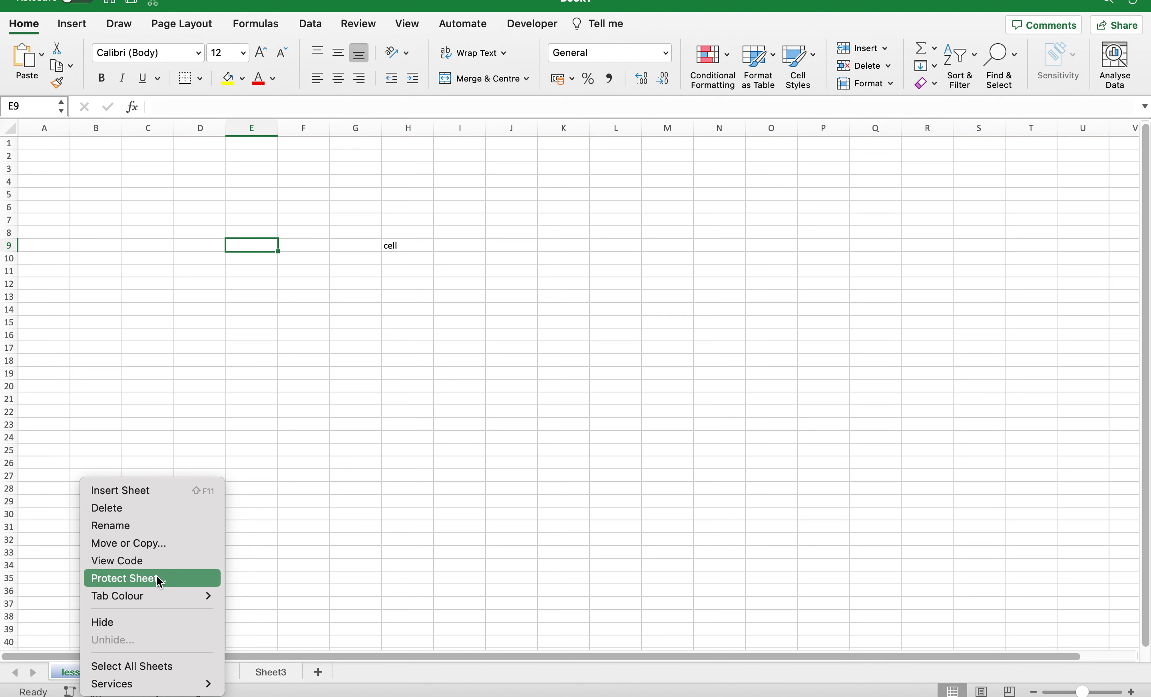
pyautogui.click(167, 579)
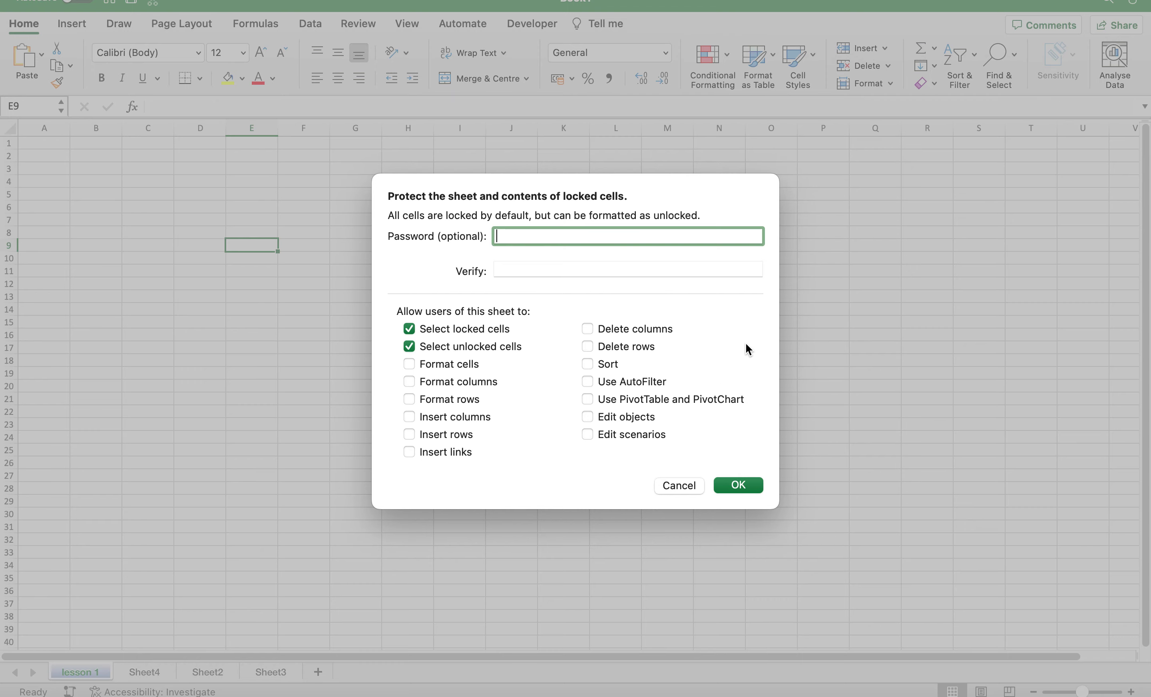
pyautogui.click(678, 485)
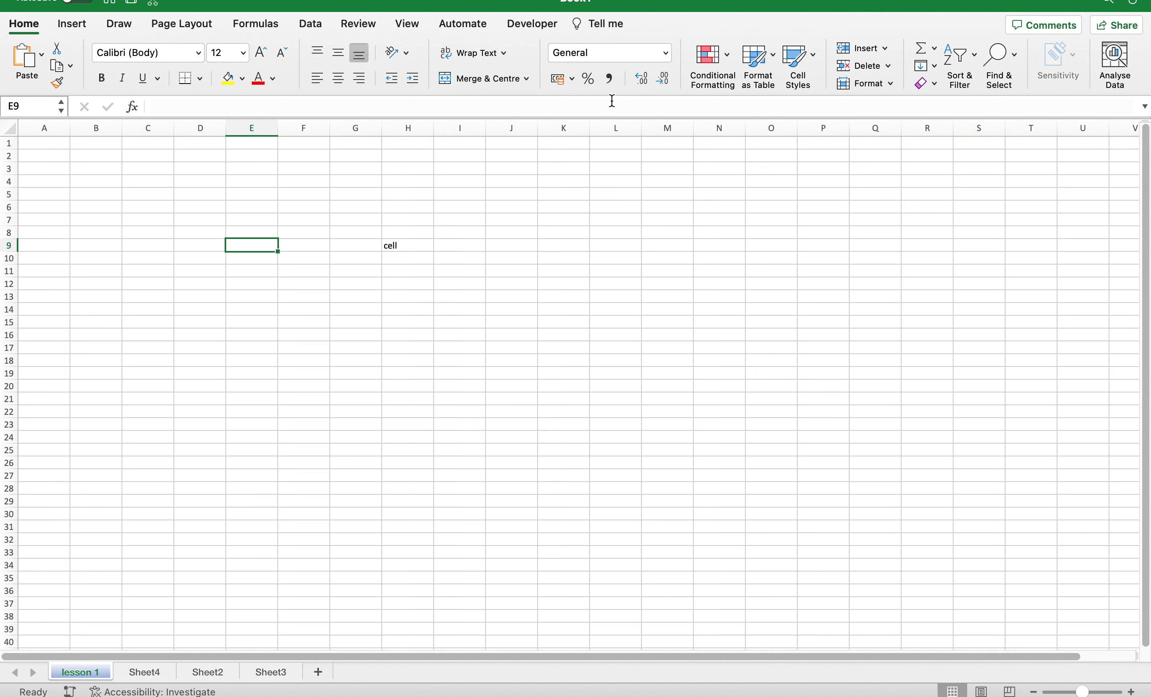
pyautogui.scroll(-3, 563, 285)
# Move to H9, view the sheet in Page Layout, then switch to Page Break Preview.
pyautogui.scroll(3, 563, 285)
pyautogui.press('Right')
pyautogui.press('Right')
pyautogui.press('Right')
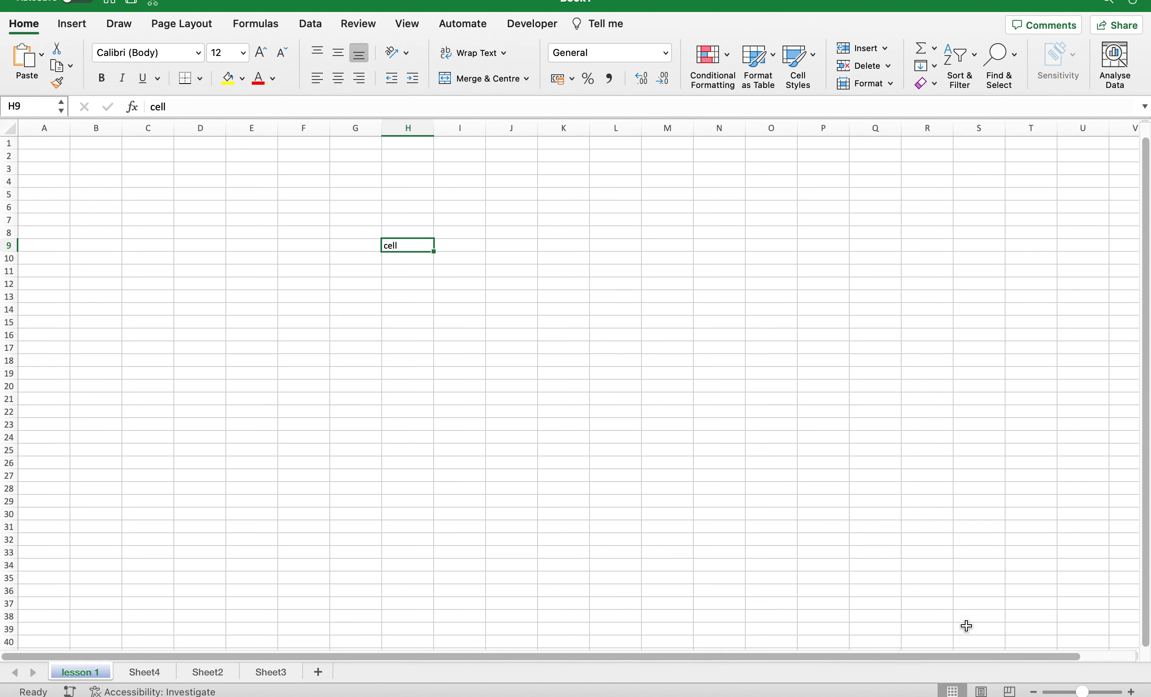
pyautogui.click(981, 691)
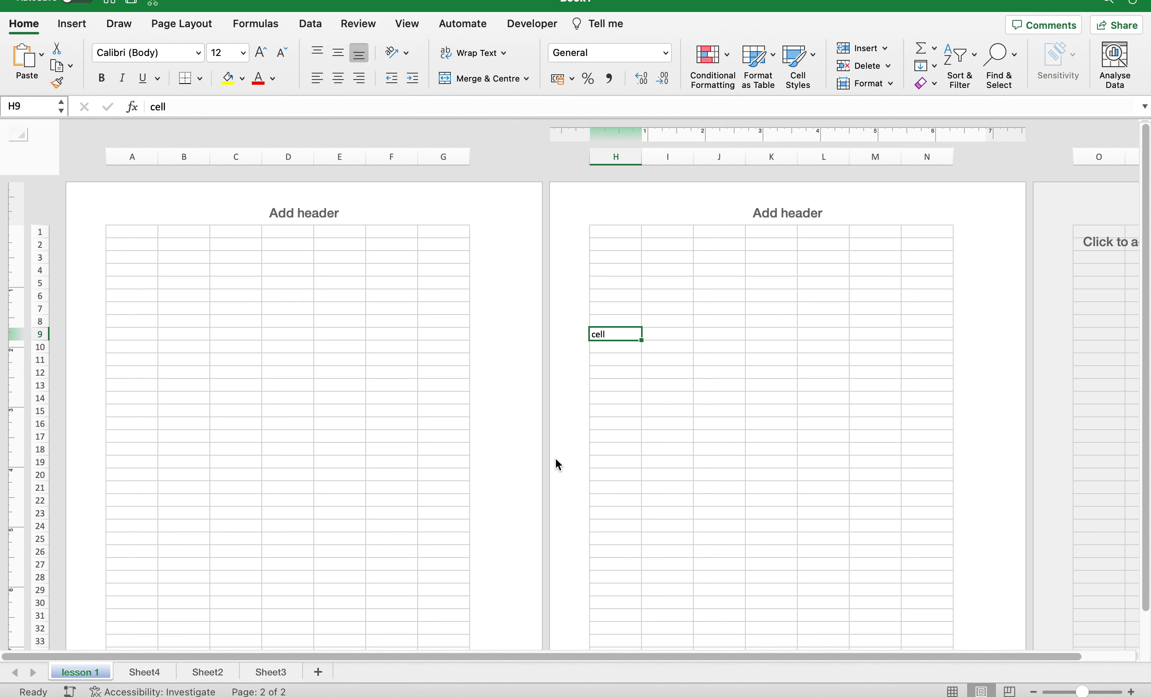
pyautogui.hscroll(10, 555, 459)
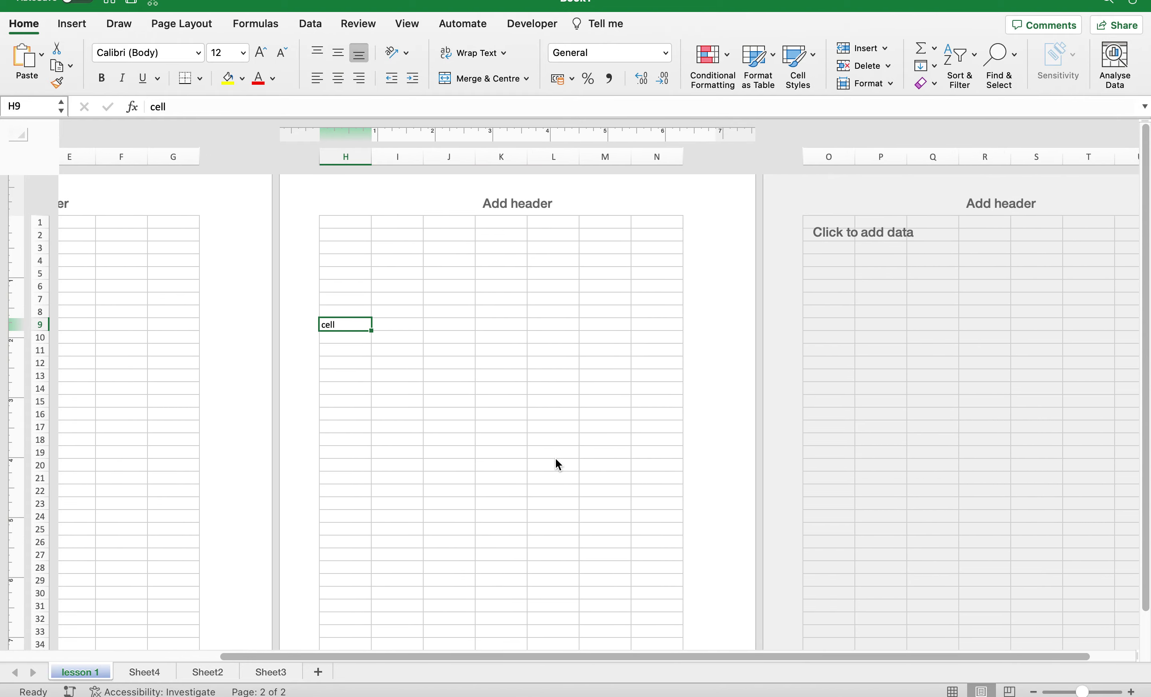
pyautogui.hscroll(-10, 556, 458)
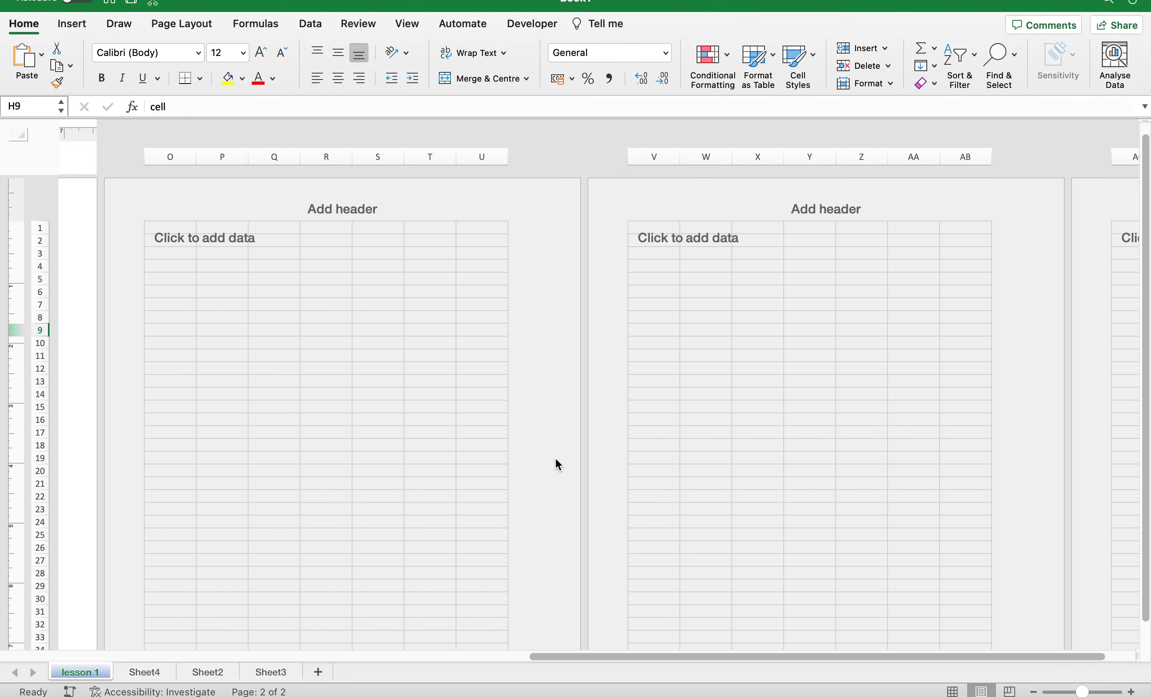
pyautogui.hscroll(-3, 556, 459)
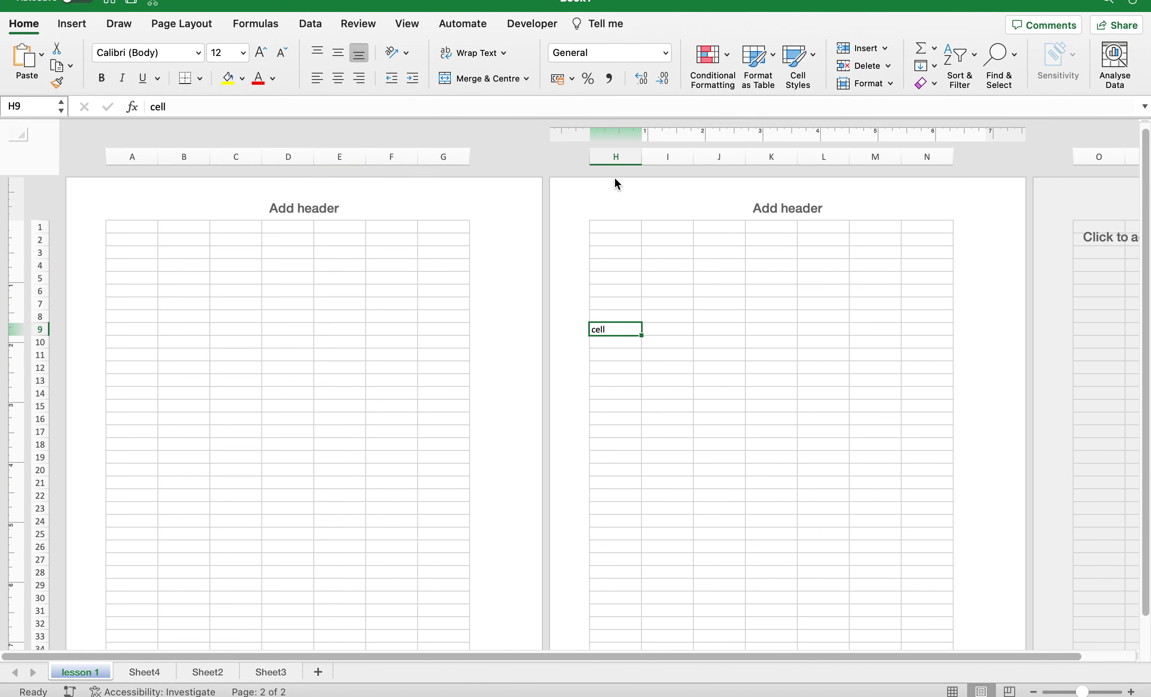
pyautogui.scroll(1, 574, 227)
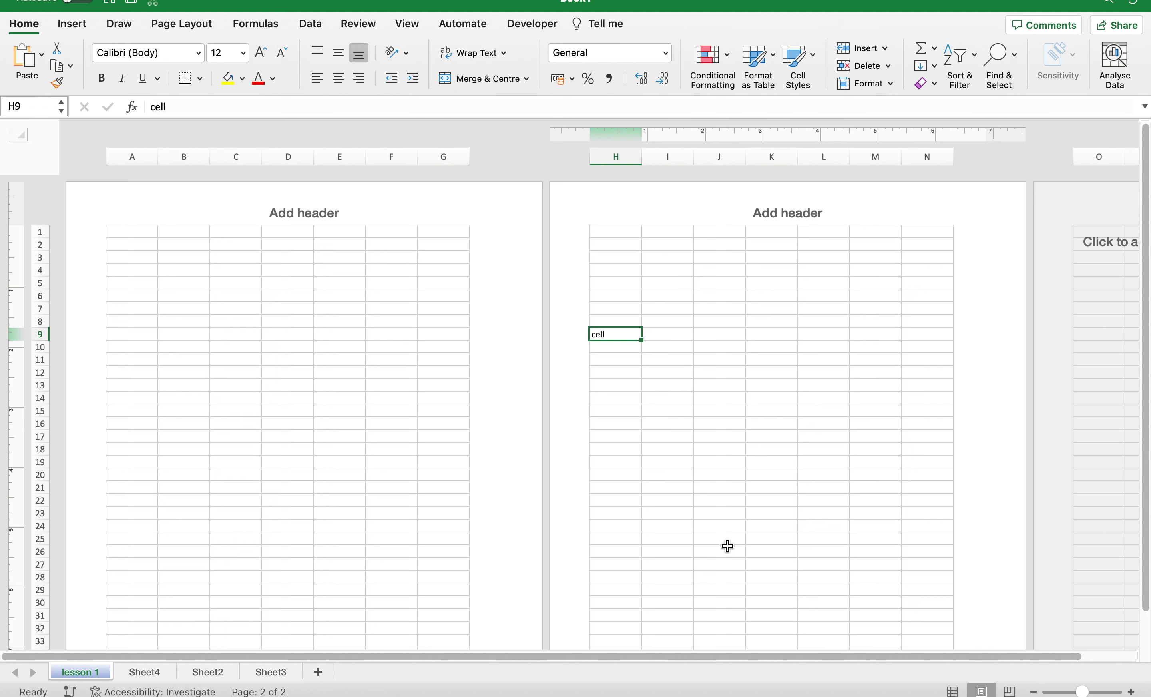
pyautogui.click(1011, 691)
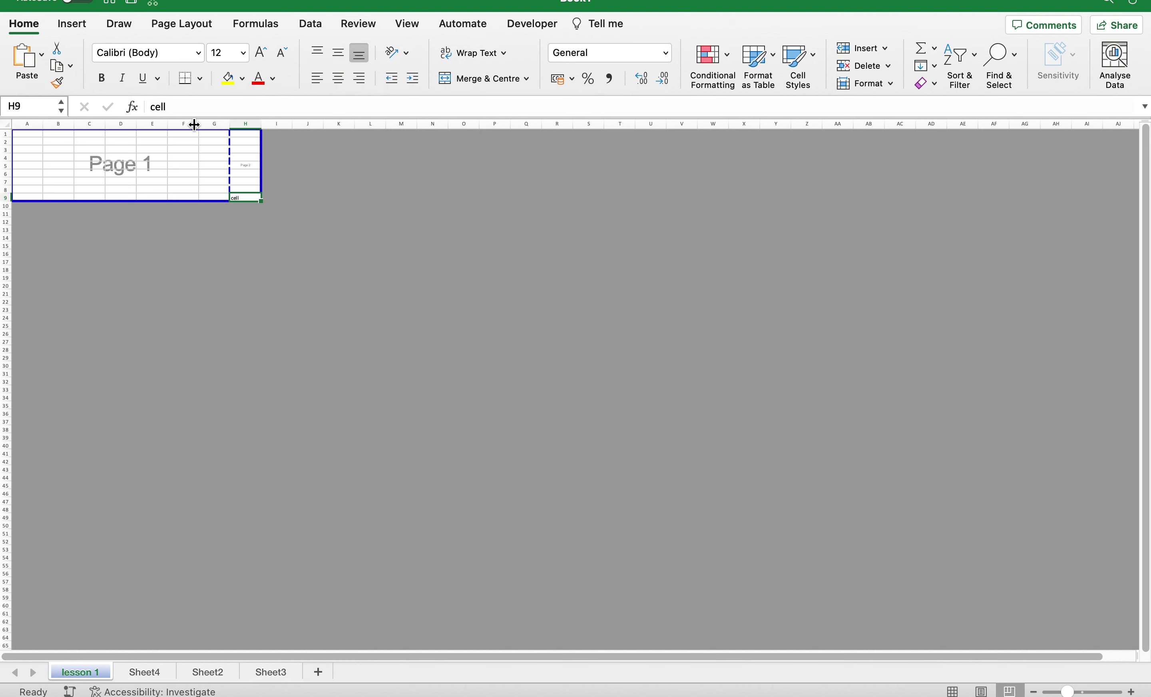
# Zoom out slightly in Page Break Preview, then switch back to Normal view.
pyautogui.scroll(5, 249, 136)
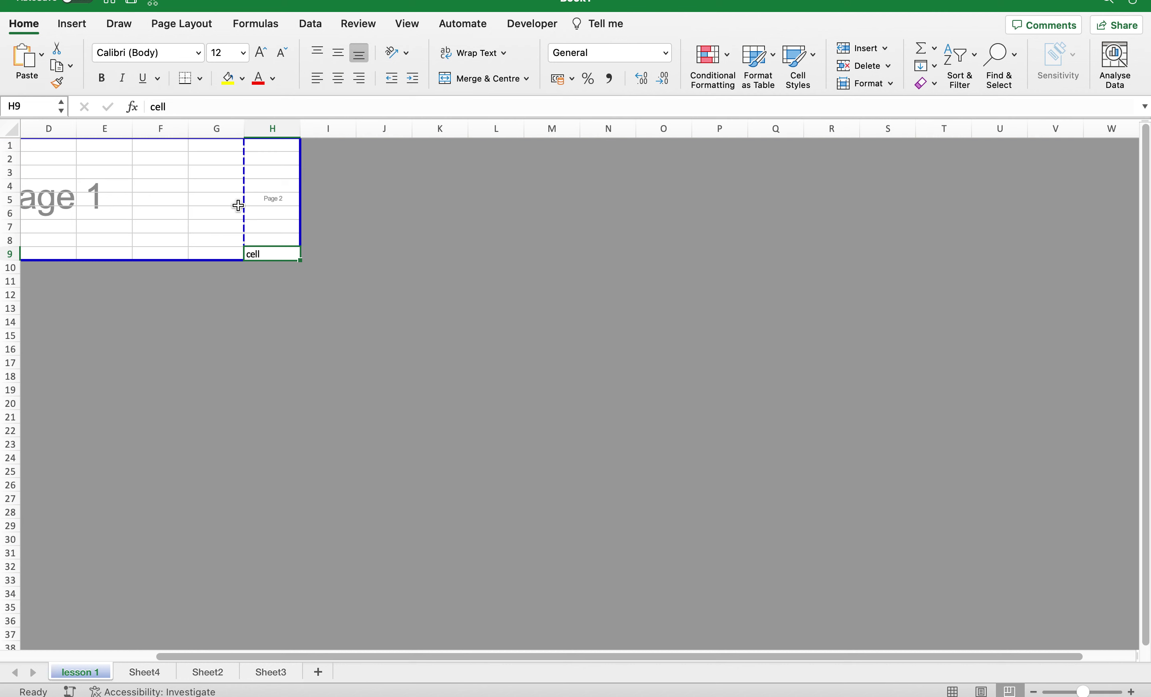
pyautogui.scroll(2, 218, 228)
pyautogui.hscroll(-5, 218, 227)
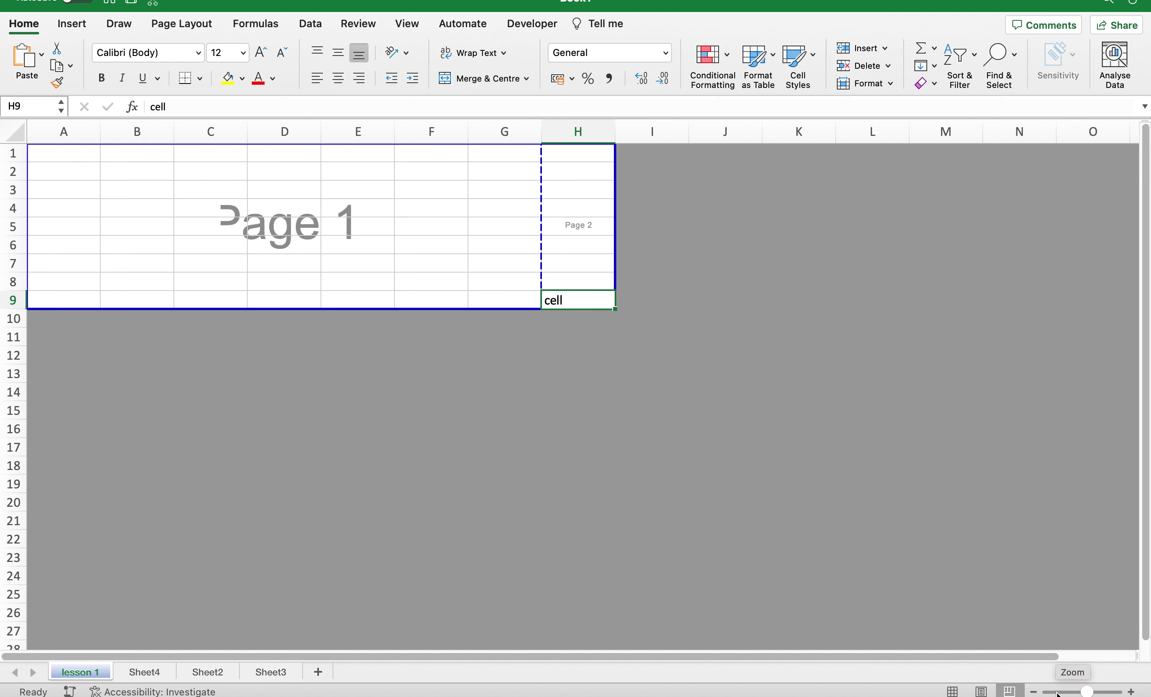
pyautogui.moveTo(1087, 692); pyautogui.dragTo(1074, 690)
pyautogui.click(953, 691)
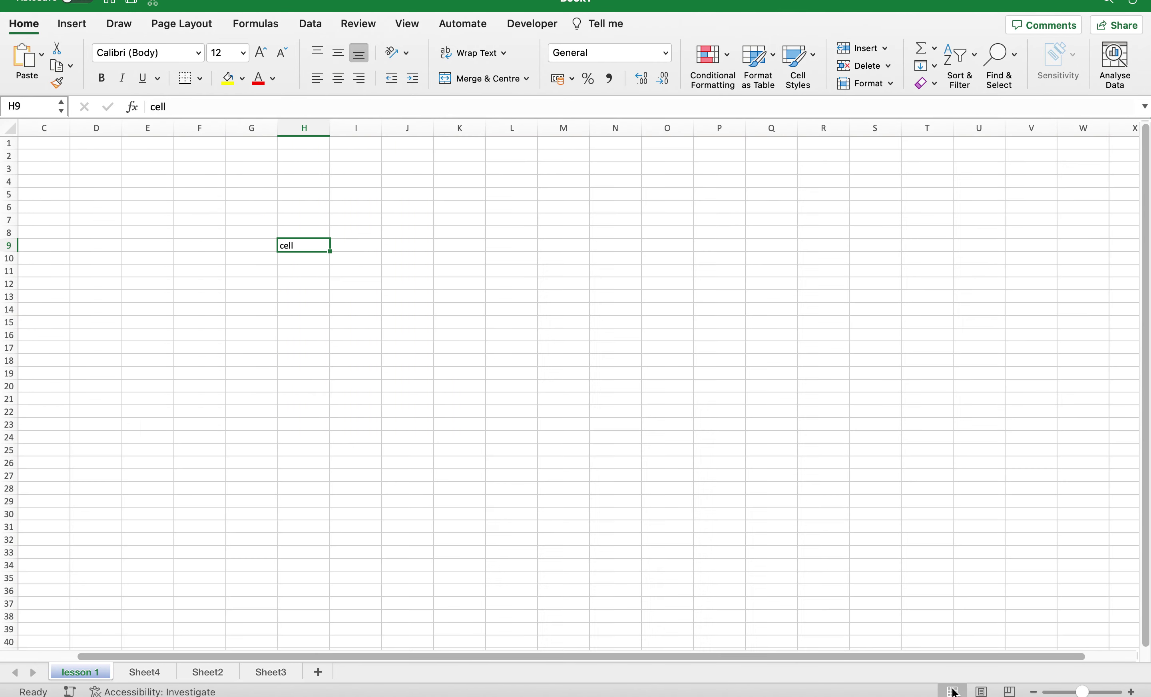
pyautogui.hscroll(-3, 825, 450)
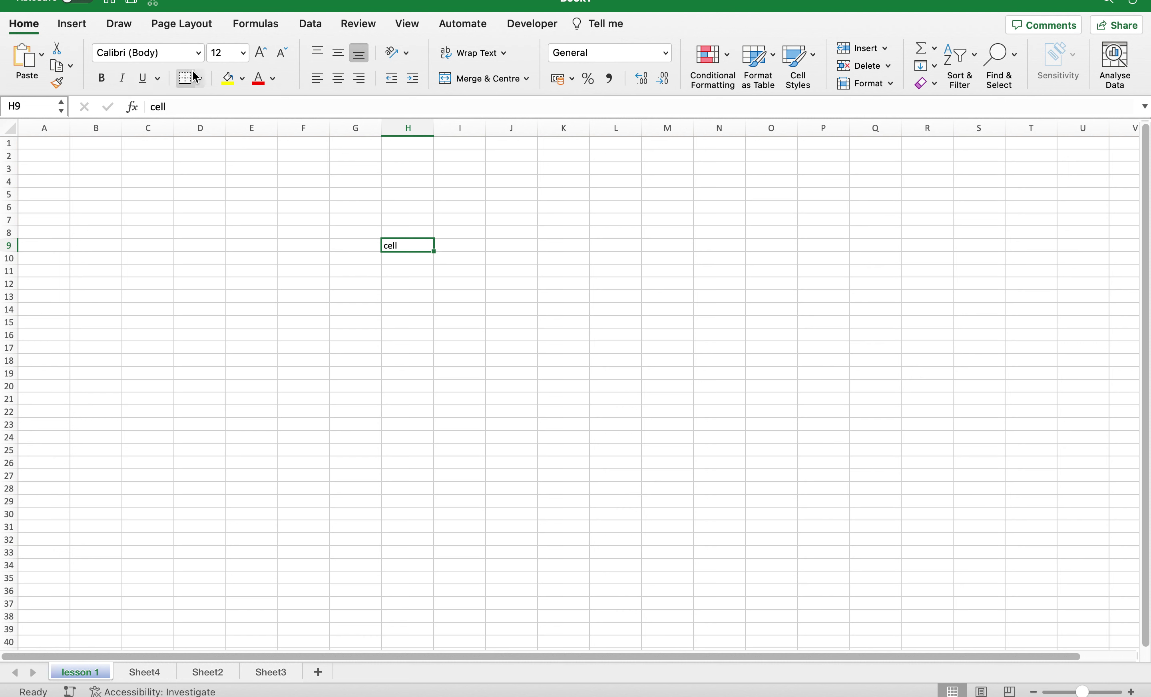
pyautogui.click(239, 84)
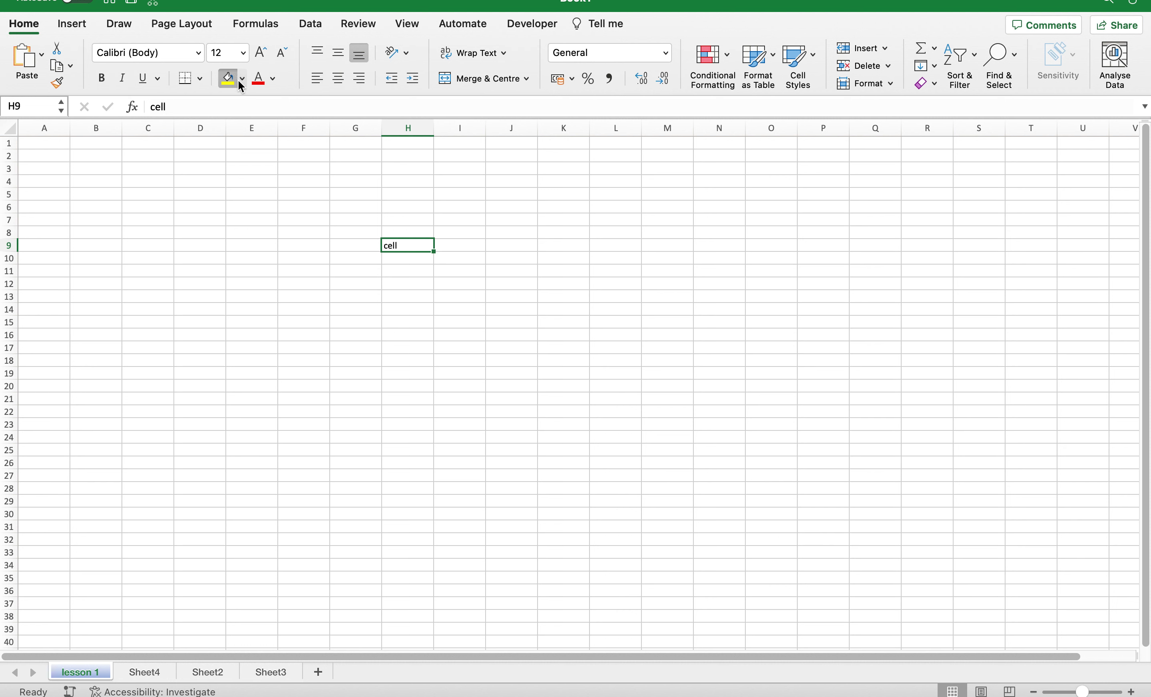
# Give H9 a yellow fill and make its text red.
pyautogui.click(240, 80)
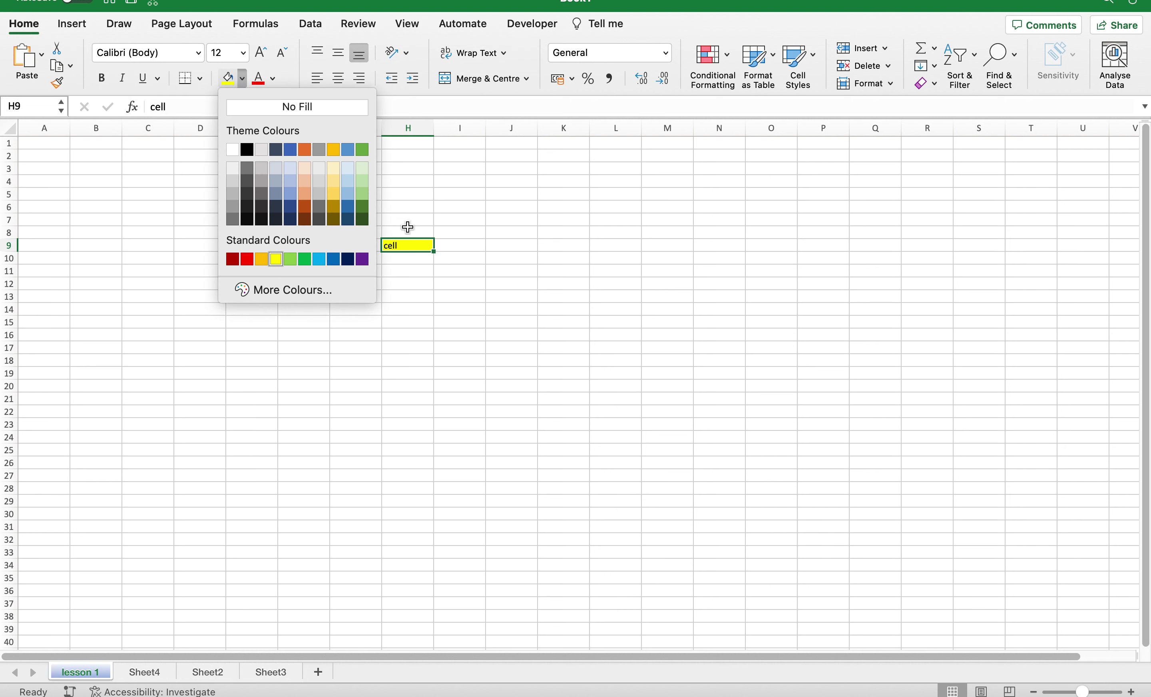
pyautogui.click(407, 245)
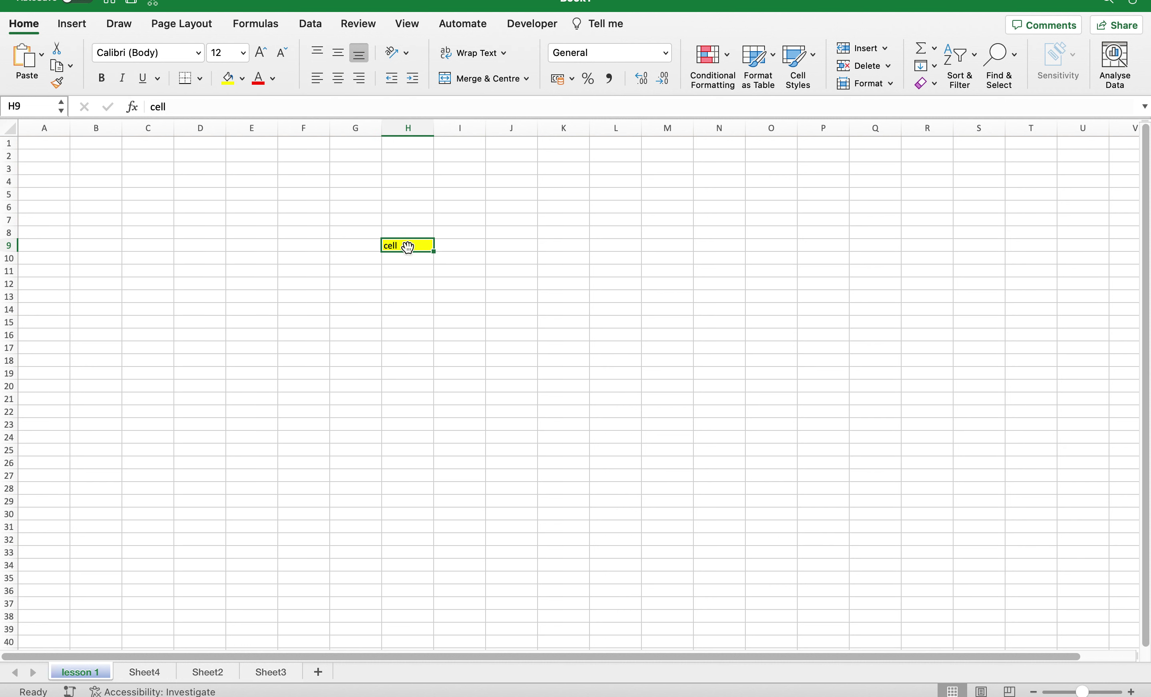
pyautogui.click(274, 80)
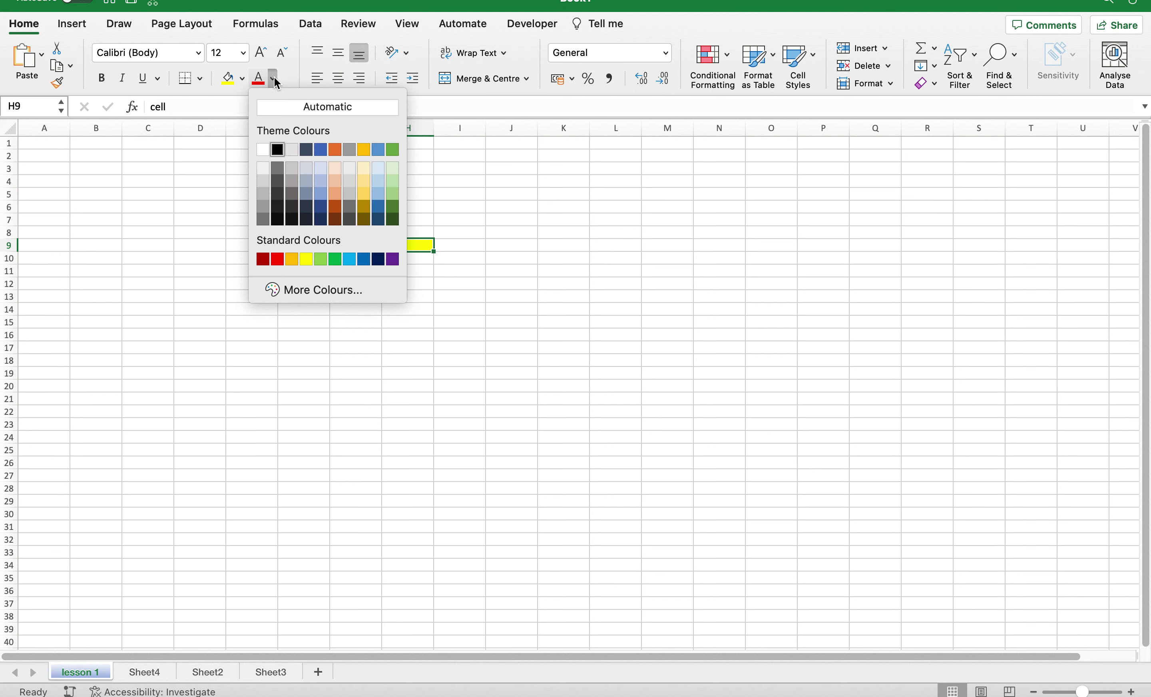
pyautogui.click(269, 260)
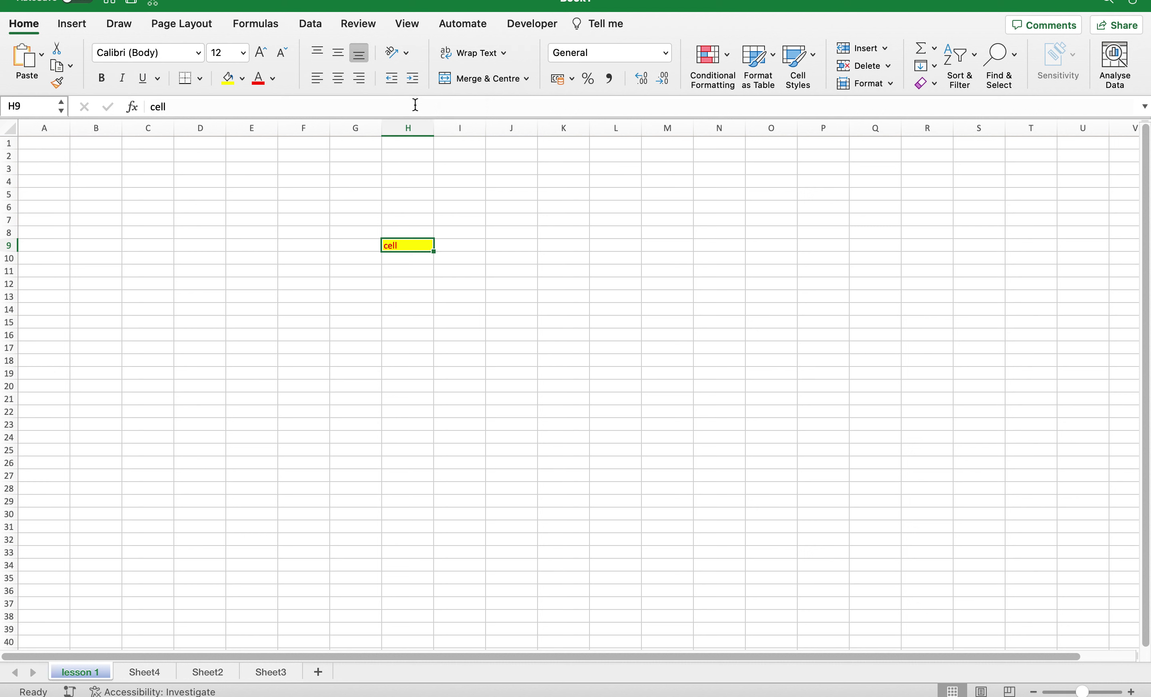
# Look over the text orientation options without changing anything, then bring up the text wrapping options.
pyautogui.click(408, 52)
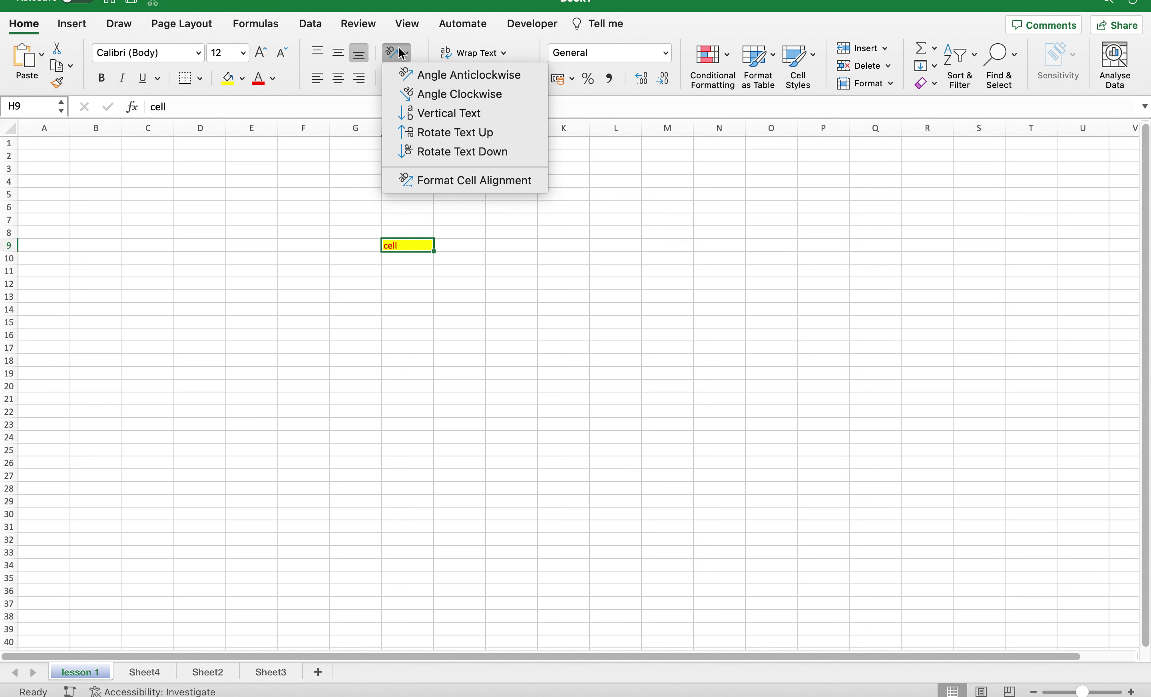
pyautogui.click(293, 187)
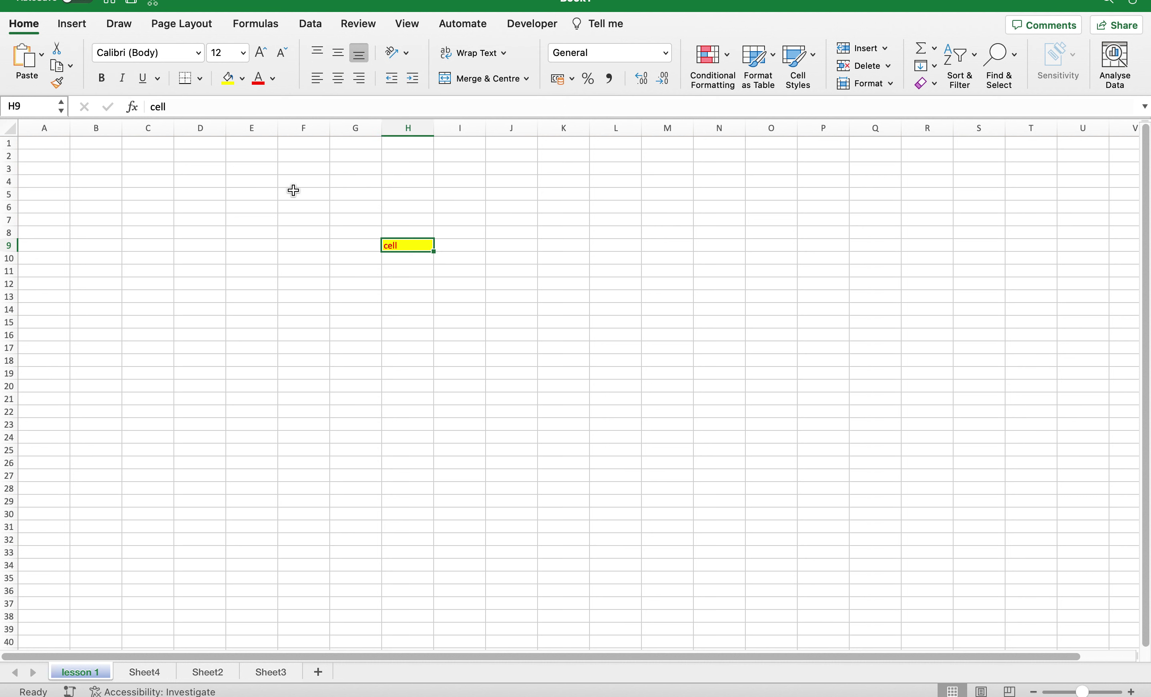
pyautogui.click(506, 52)
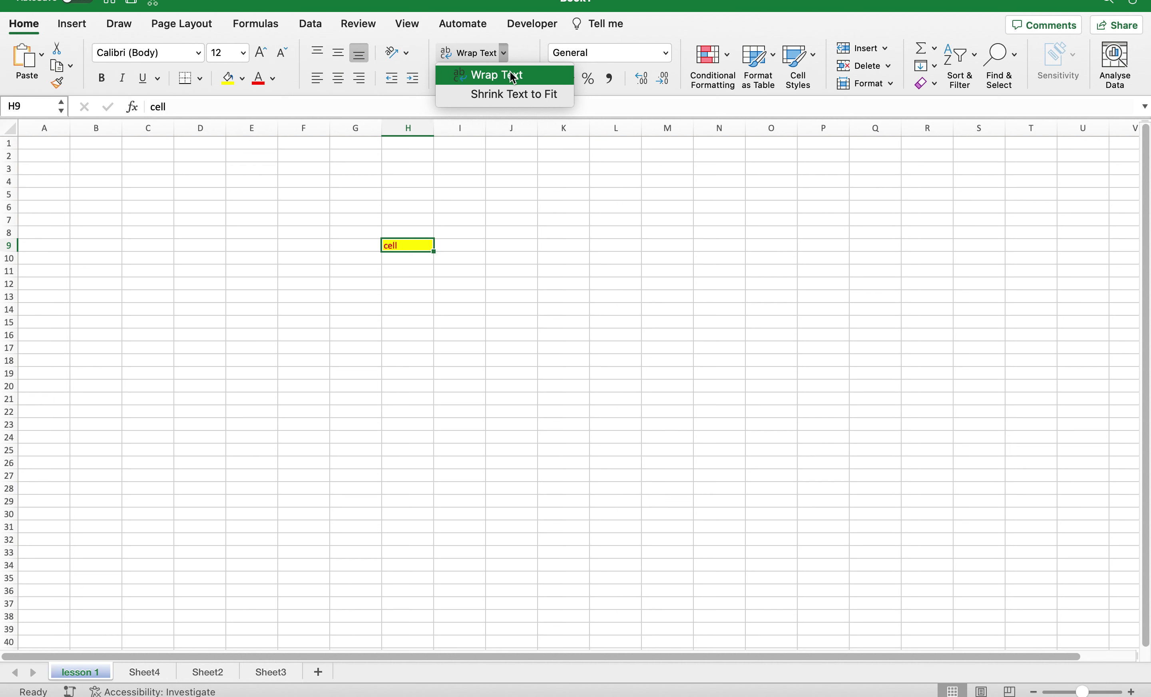
pyautogui.click(35, 141)
pyautogui.click(35, 140)
pyautogui.write('1234567890')
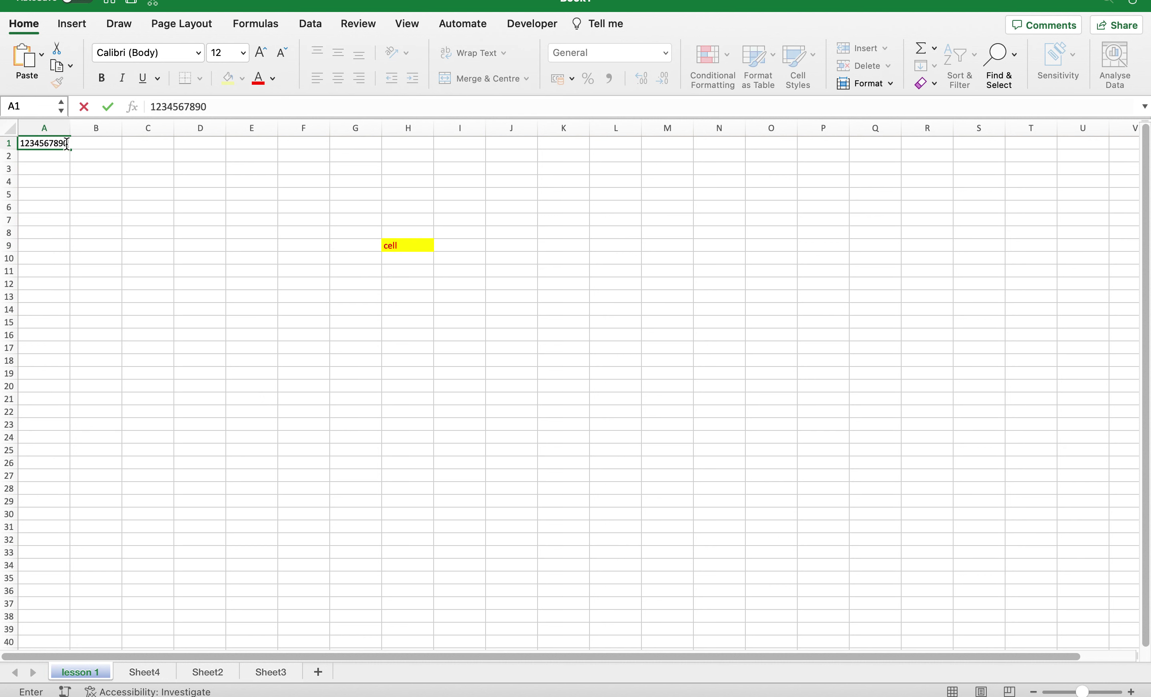
pyautogui.click(128, 143)
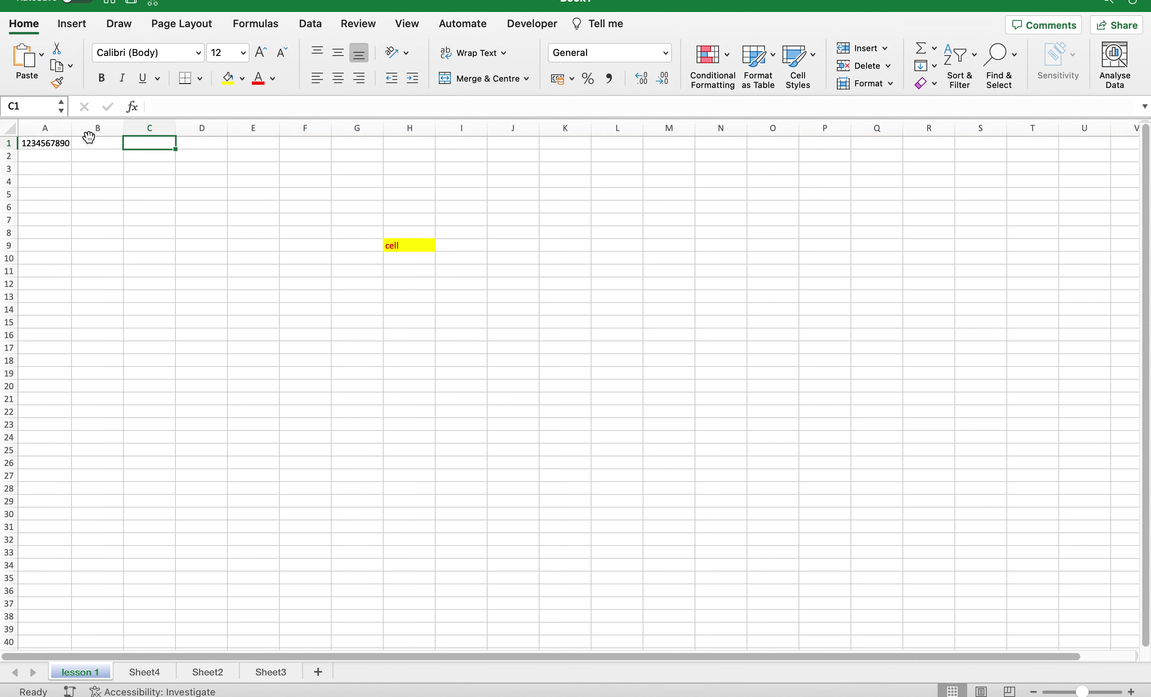
pyautogui.click(60, 142)
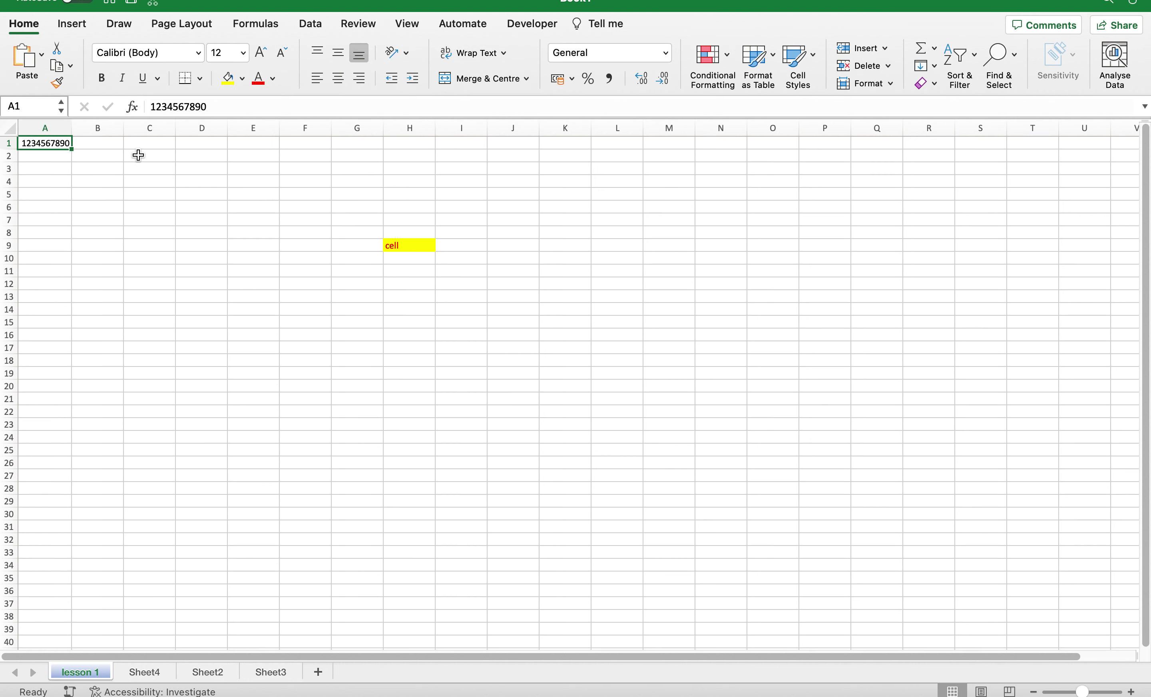
pyautogui.click(240, 105)
pyautogui.write('123456789')
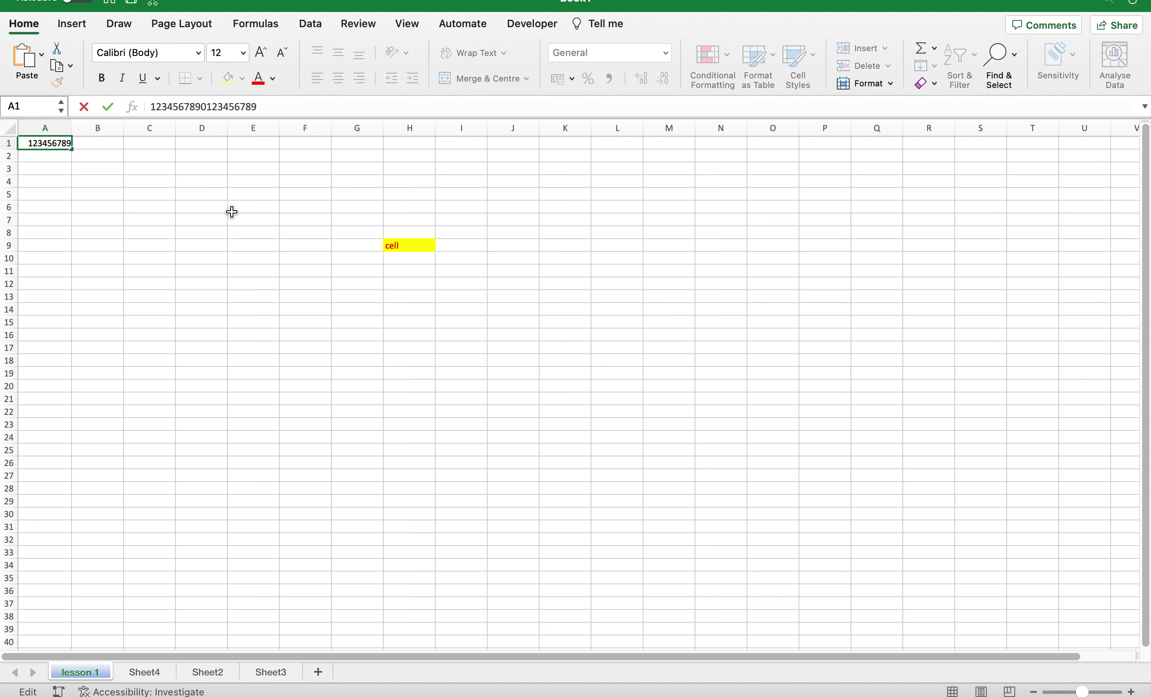
pyautogui.press('Return')
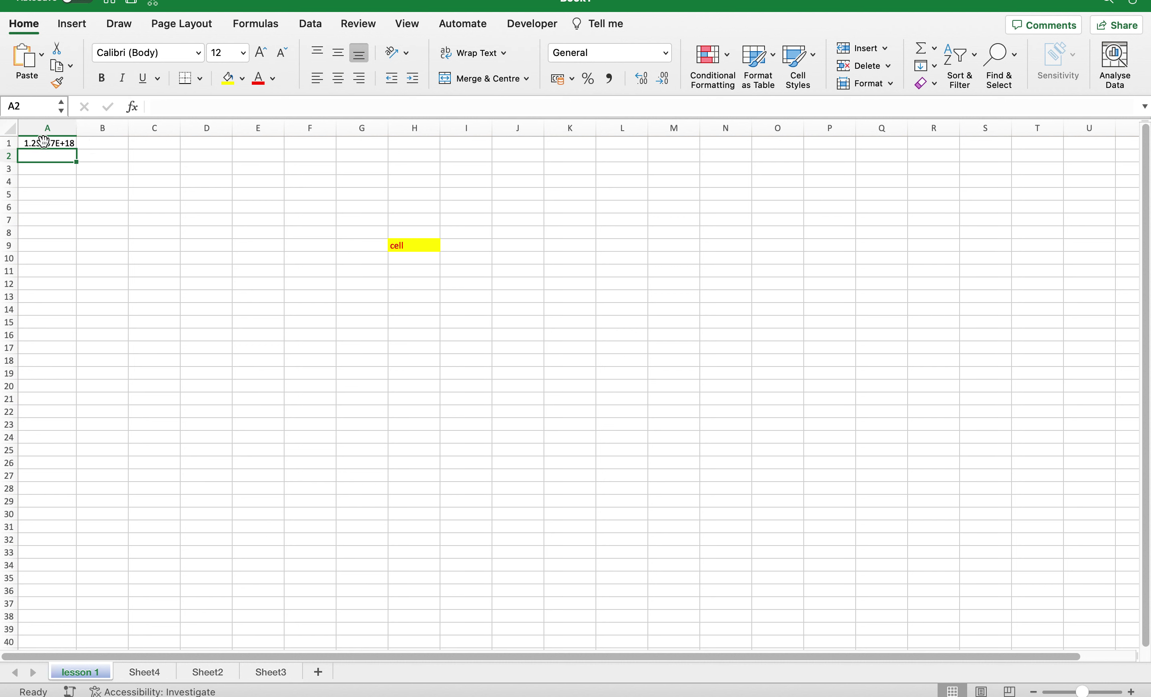
# Inspect A1's stored value and its trailing 0000 without changing it.
pyautogui.click(48, 143)
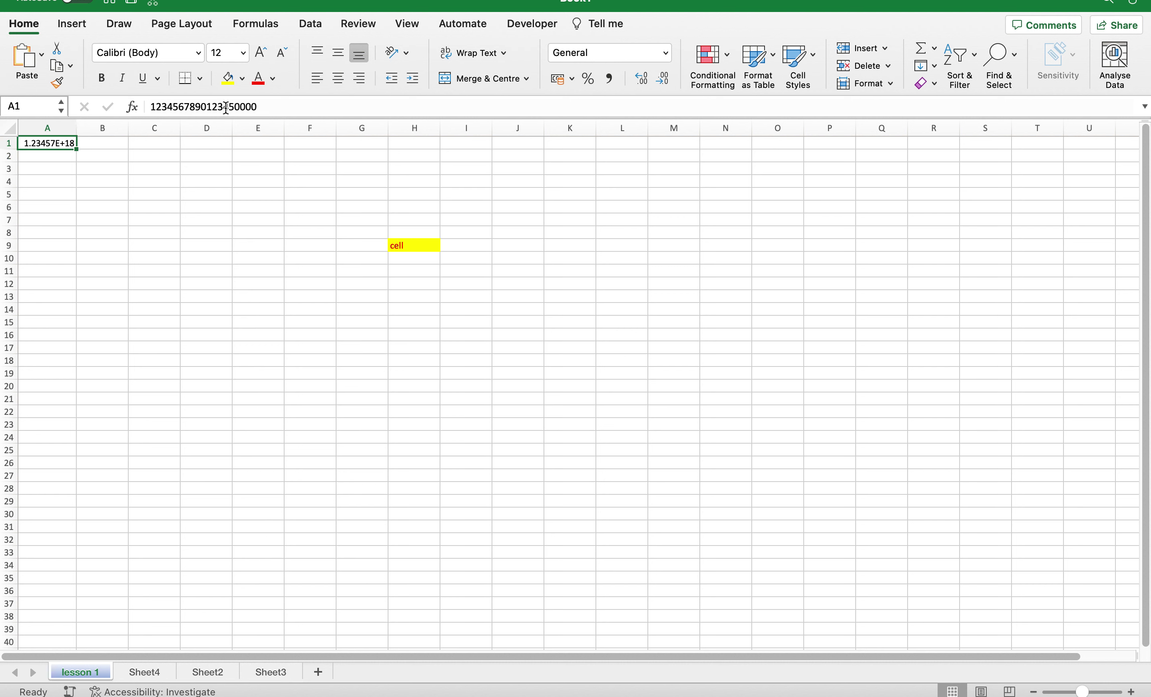
pyautogui.moveTo(234, 106); pyautogui.dragTo(301, 100)
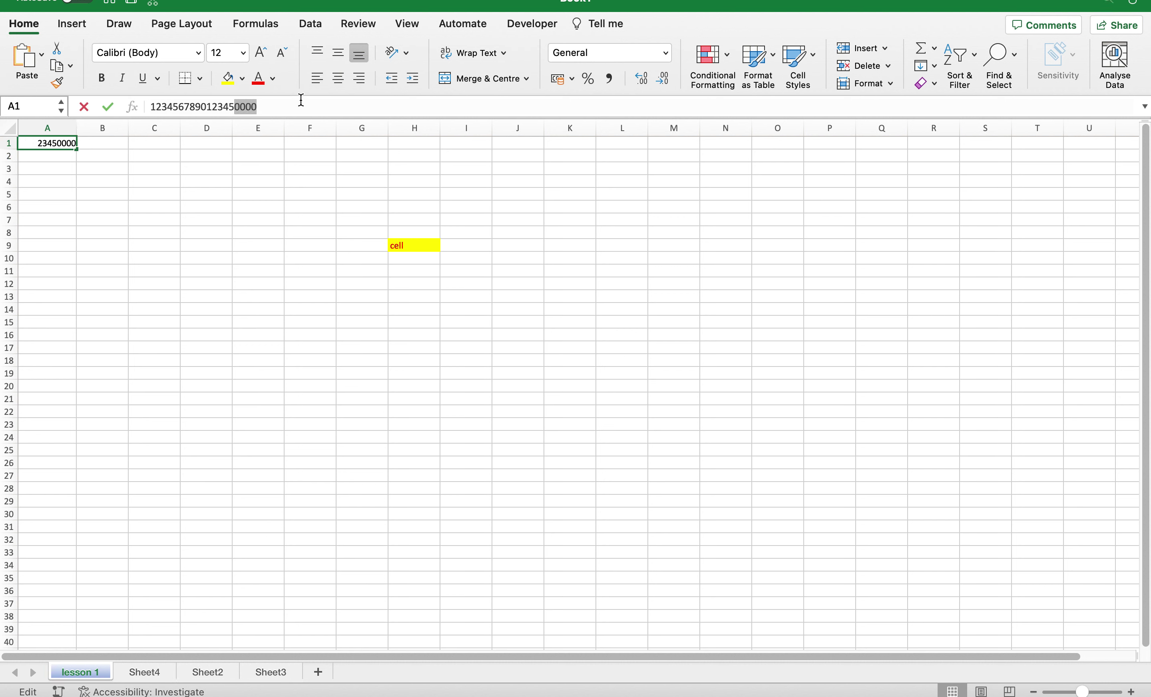
pyautogui.click(201, 167)
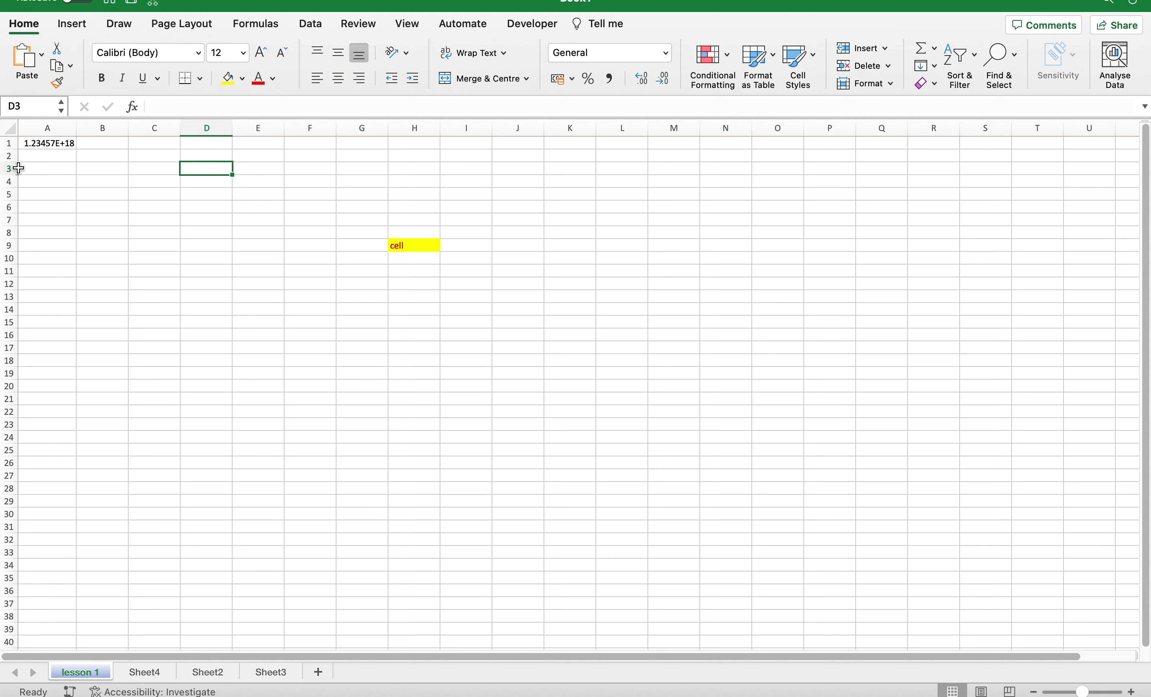
# Replace A1's number with 'This is a very long sentence', fixing a typo.
pyautogui.click(27, 143)
pyautogui.moveTo(282, 105); pyautogui.dragTo(86, 107)
pyautogui.write('This as')
pyautogui.press('BackSpace')
pyautogui.press('BackSpace')
pyautogui.press('BackSpace')
pyautogui.write('is a very long sentence')
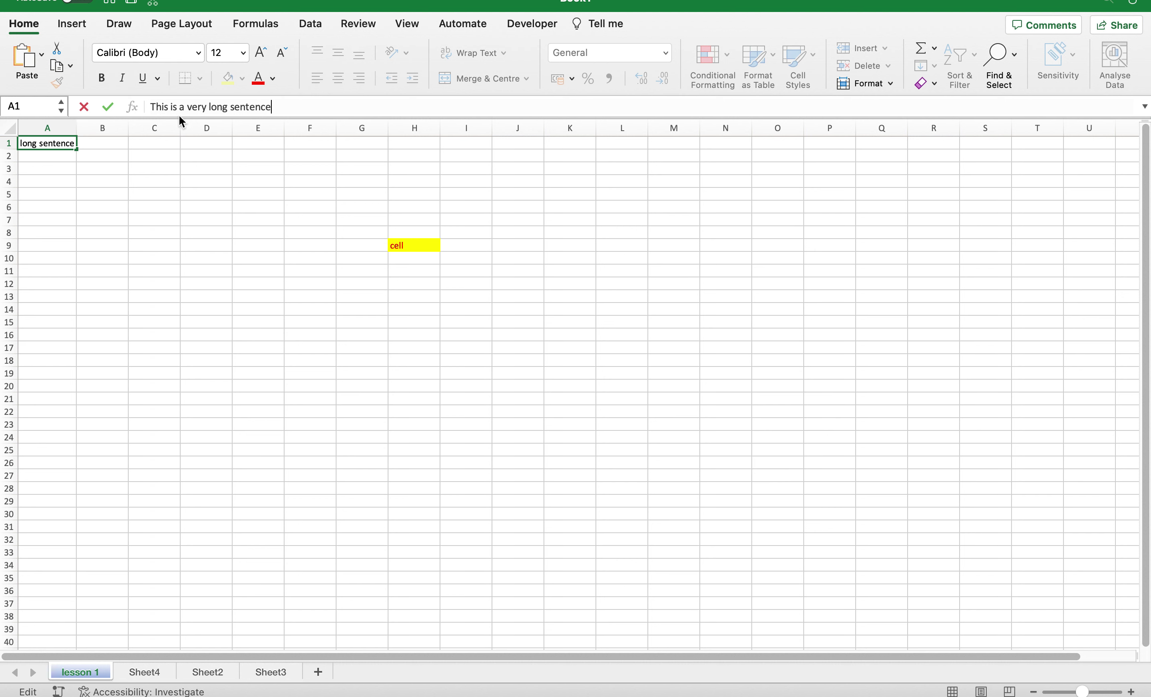
# Commit the sentence in A1, widen column A, then restore its original width.
pyautogui.press('Return')
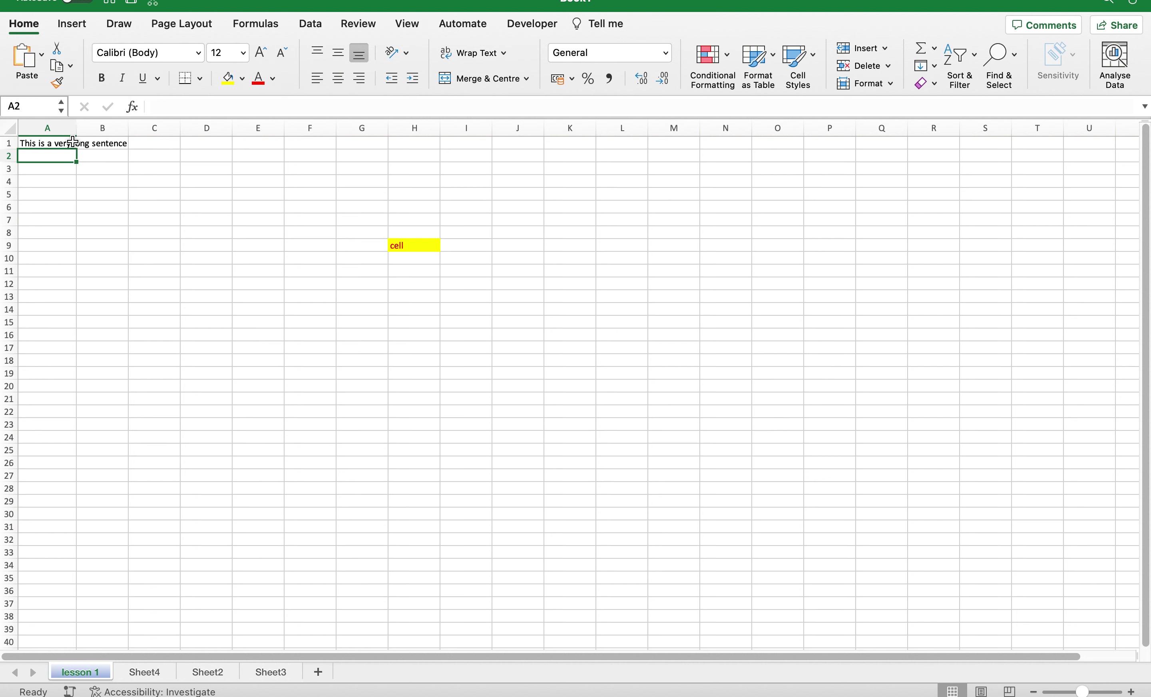
pyautogui.moveTo(76, 130); pyautogui.dragTo(118, 134)
pyautogui.moveTo(88, 132); pyautogui.dragTo(72, 132)
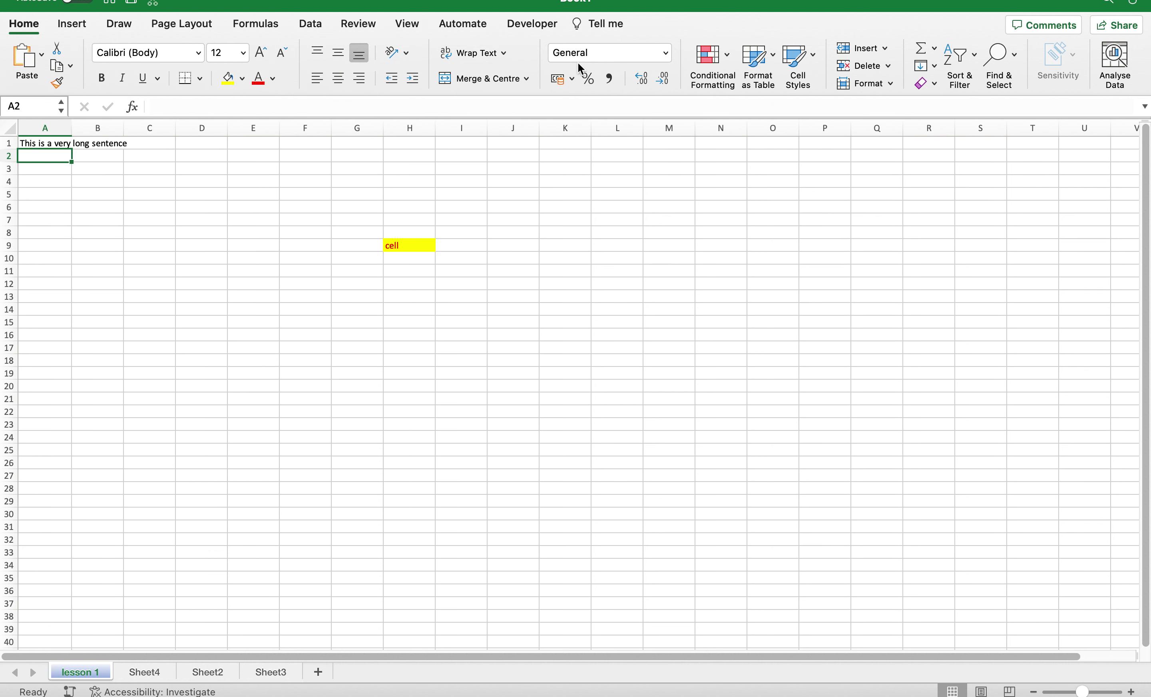
# Apply Wrap Text to A1's sentence, then undo the wrapping.
pyautogui.click(491, 57)
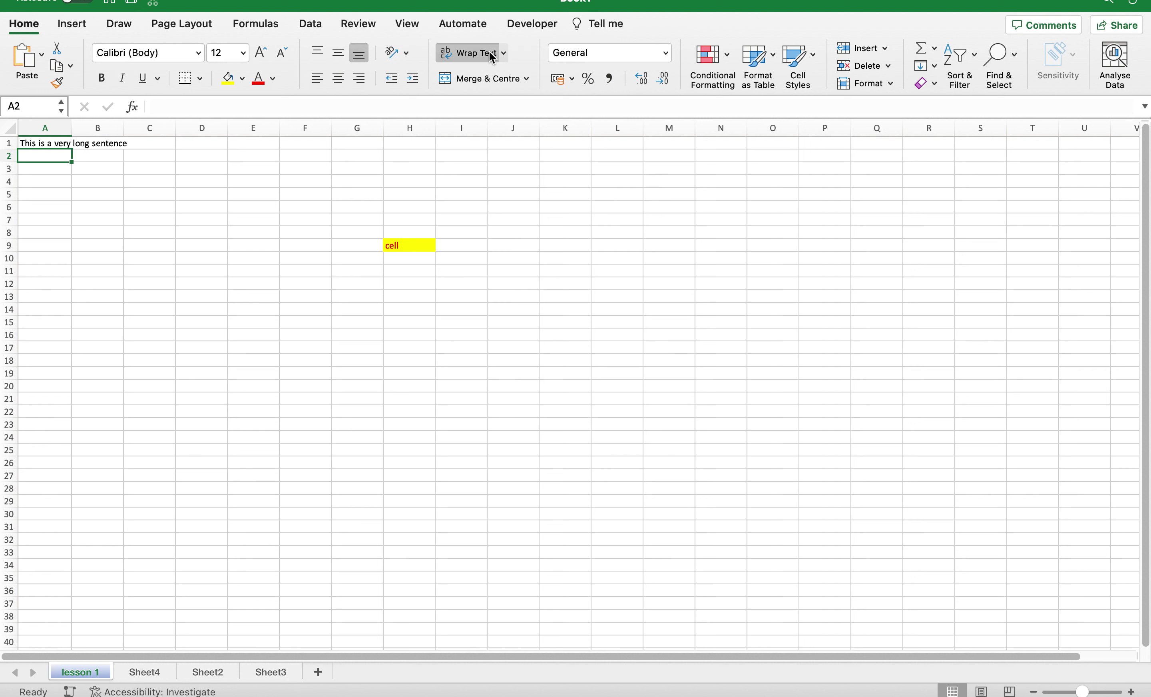
pyautogui.click(47, 143)
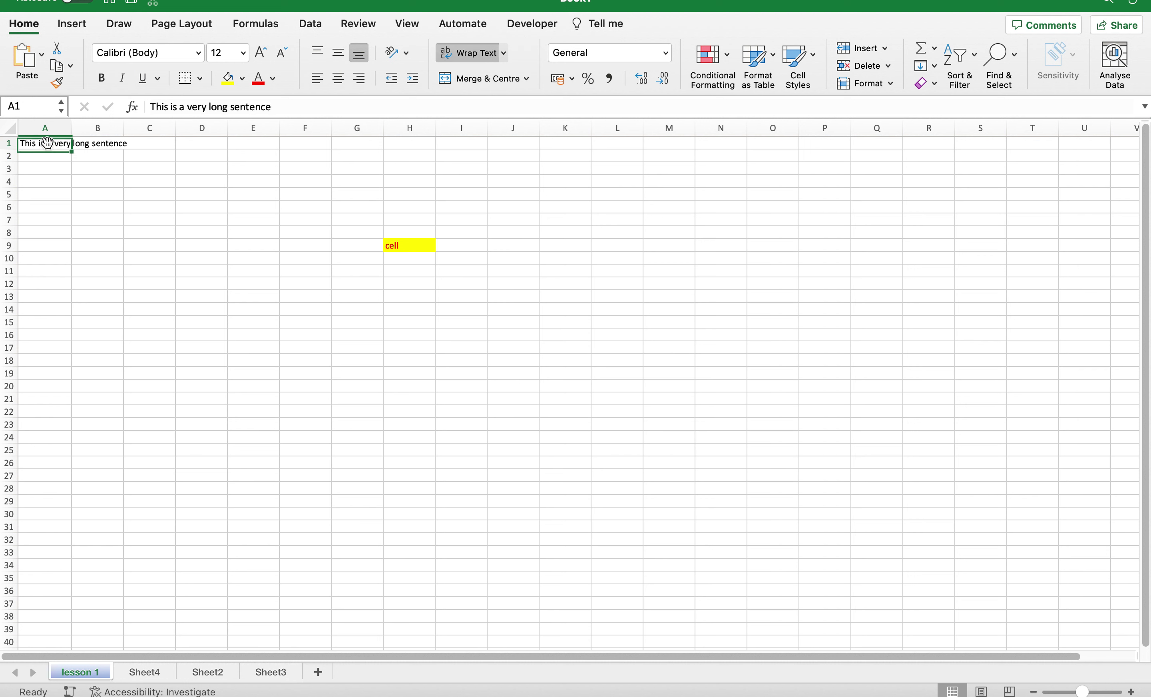
pyautogui.click(504, 52)
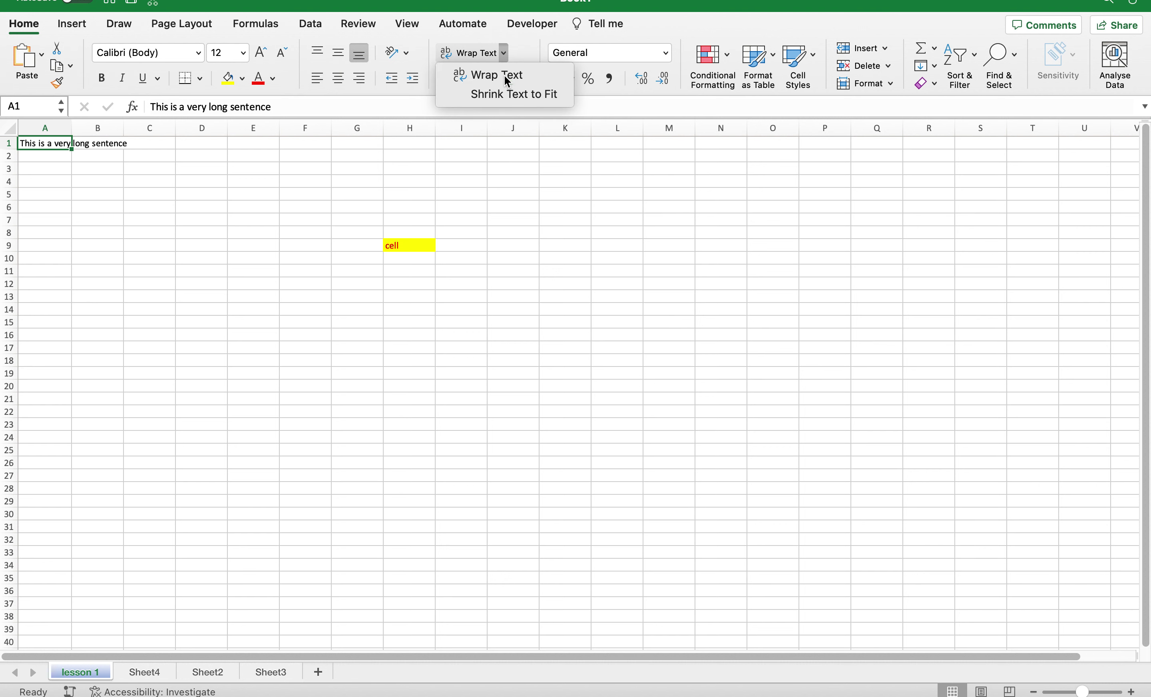
pyautogui.click(509, 76)
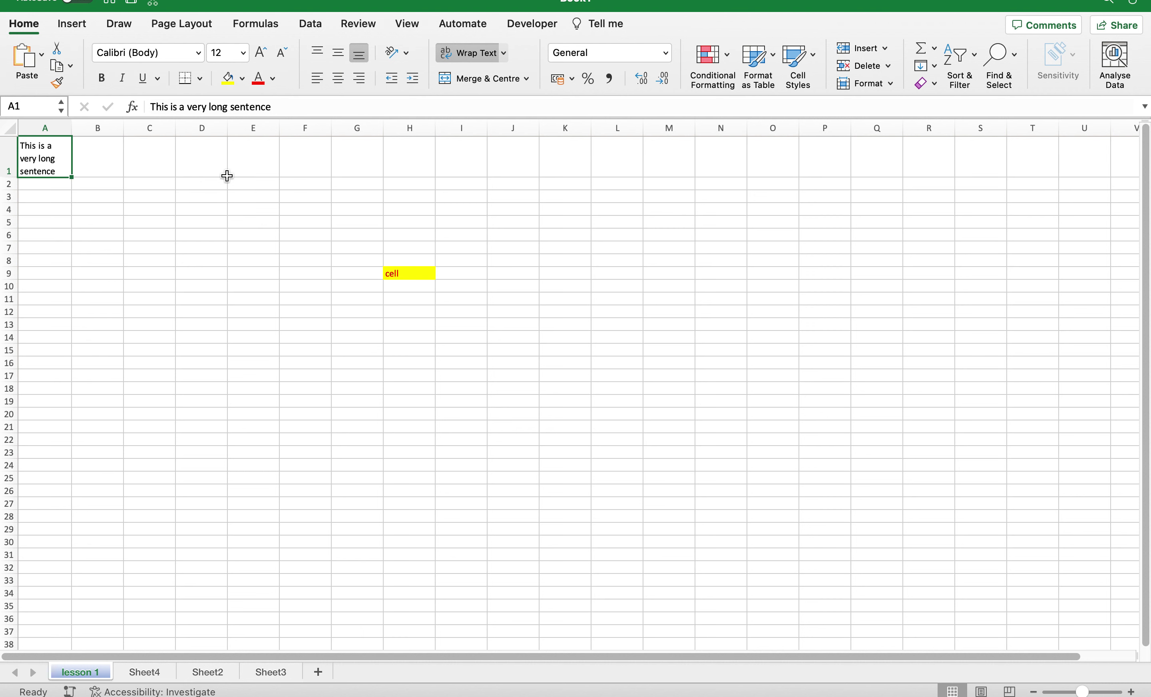
pyautogui.press('super+z')
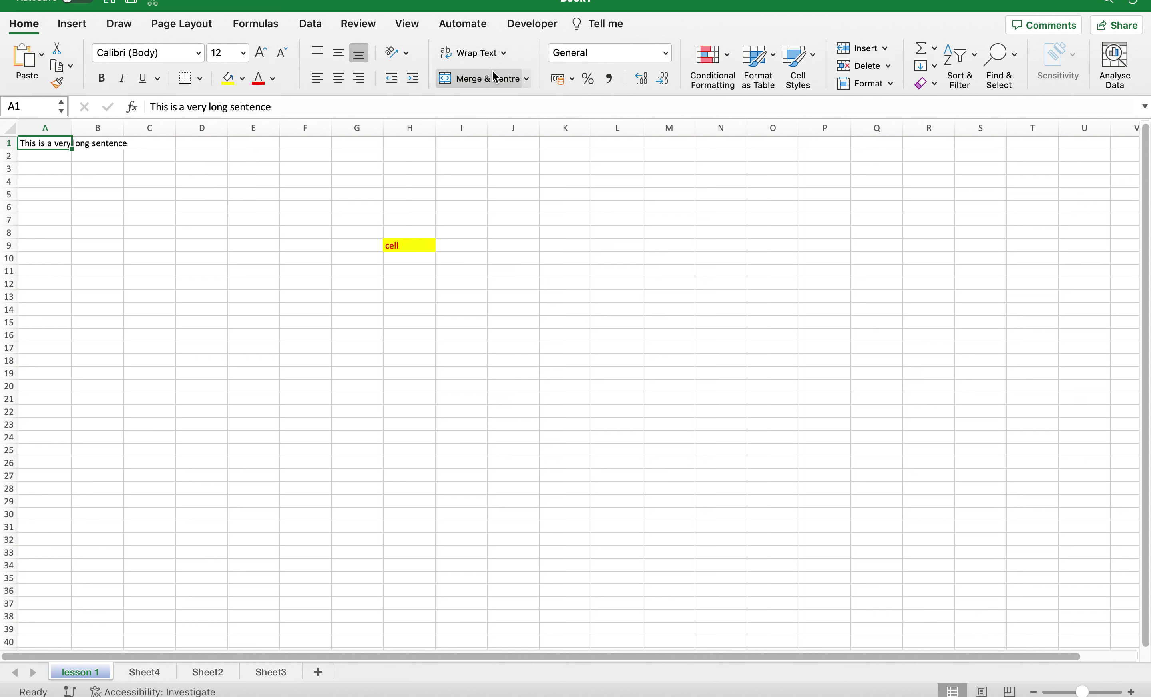
pyautogui.click(505, 51)
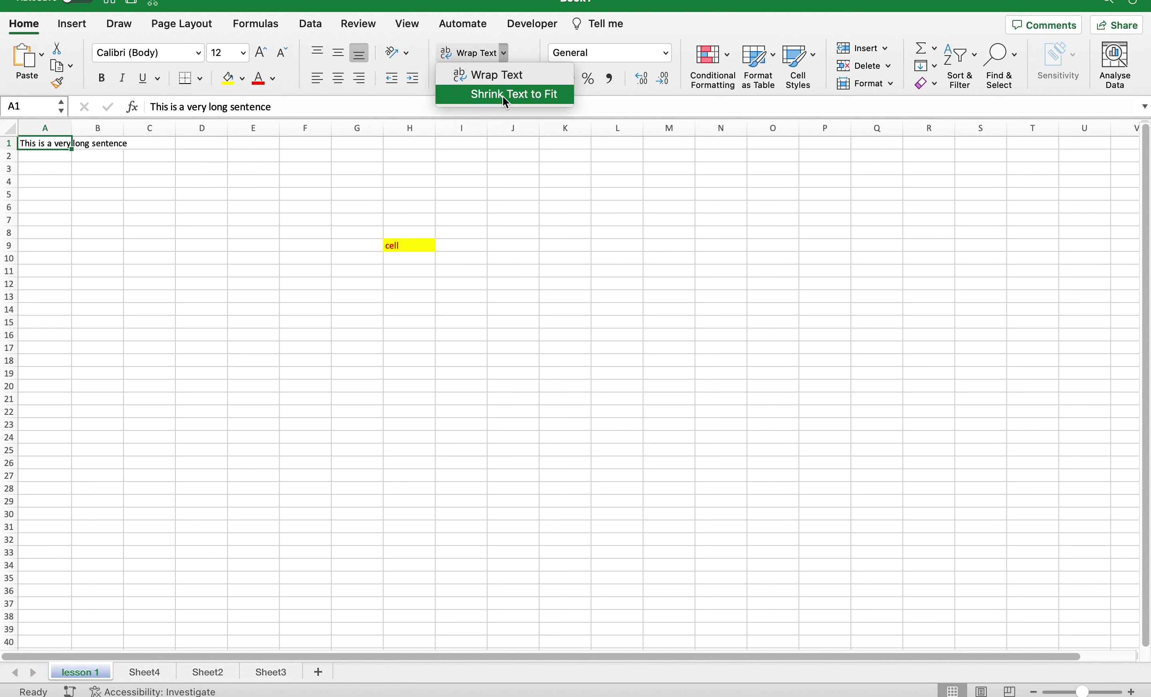
# Shrink A1's sentence to fit the cell, then wrap it over three lines instead.
pyautogui.click(505, 97)
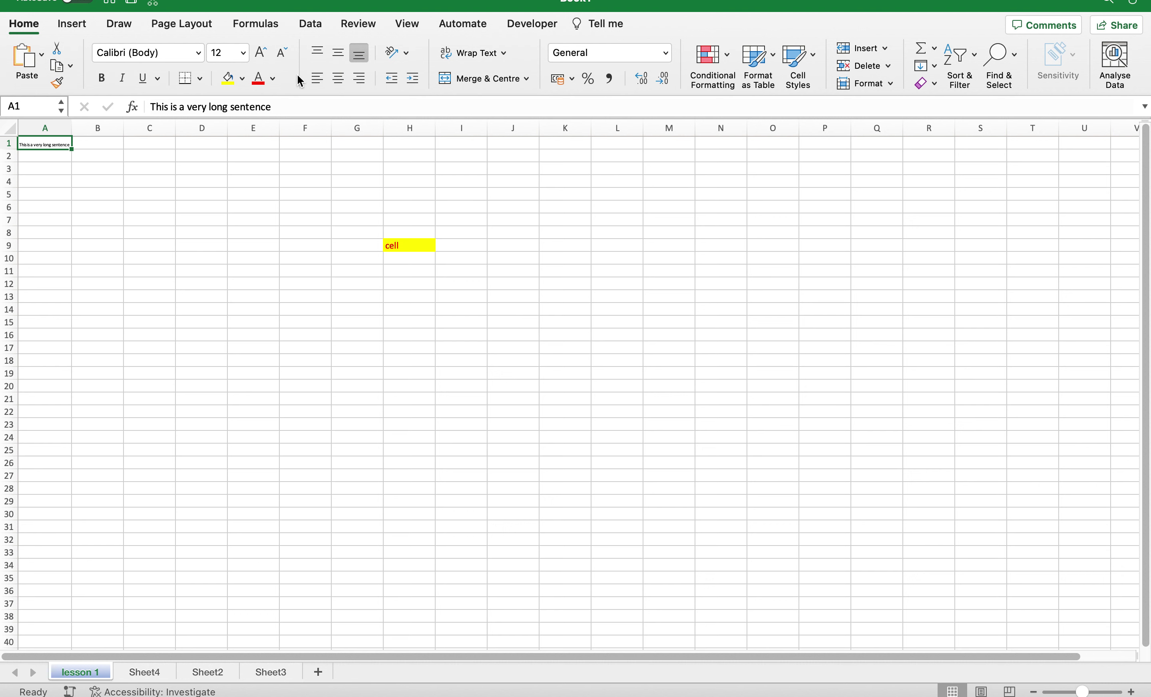
pyautogui.click(503, 53)
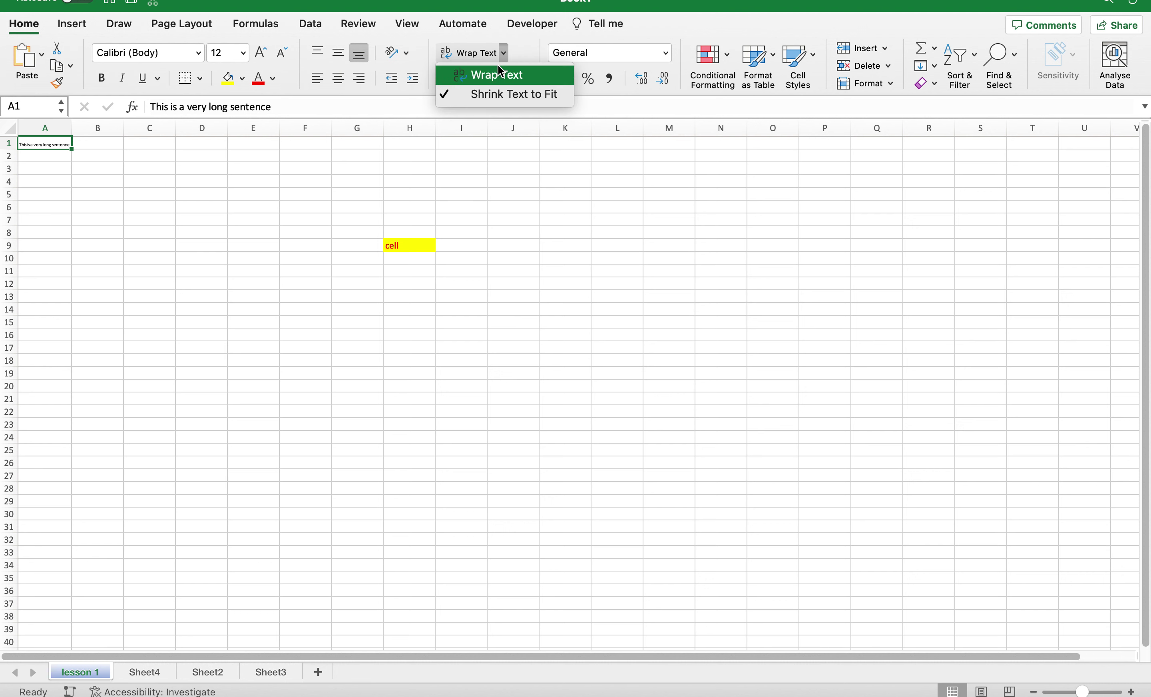
pyautogui.click(499, 71)
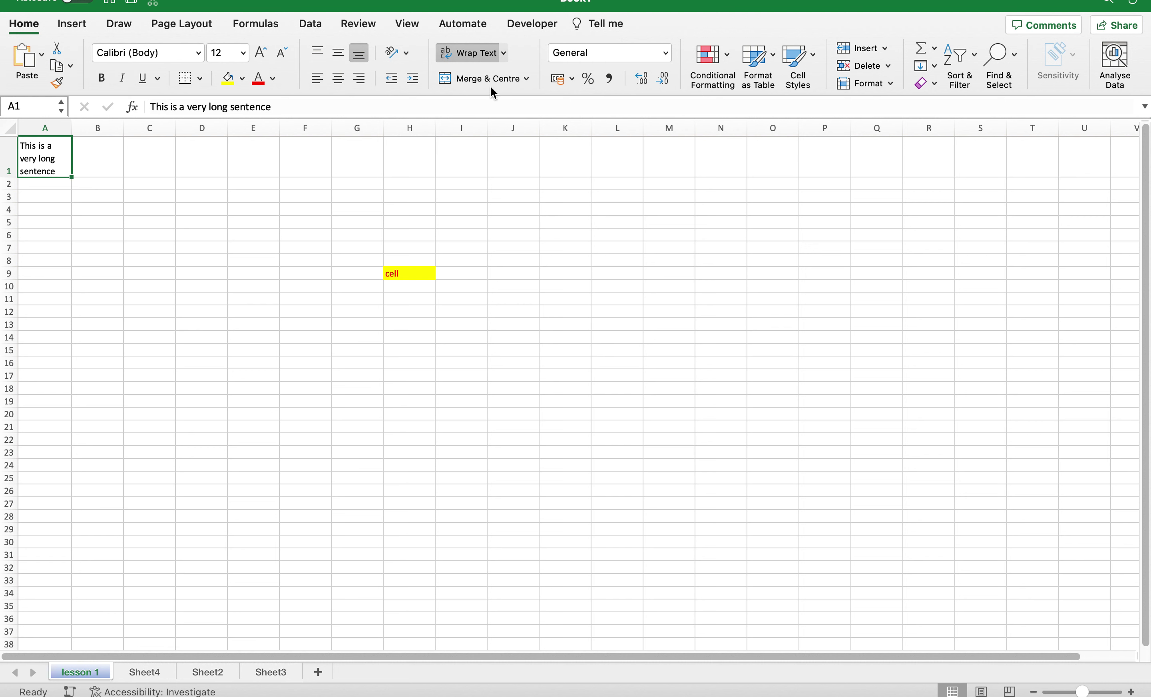
# Select G2:K2 and merge and centre it into one cell.
pyautogui.click(526, 78)
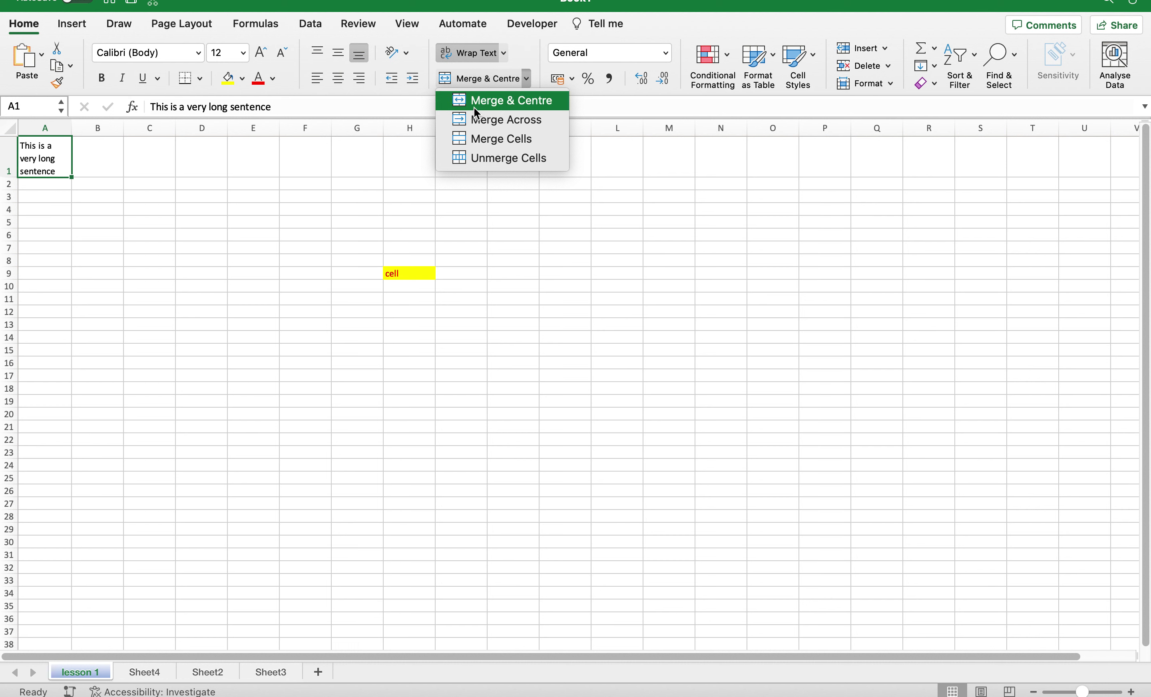
pyautogui.click(368, 190)
pyautogui.click(367, 188)
pyautogui.moveTo(367, 188); pyautogui.dragTo(530, 179)
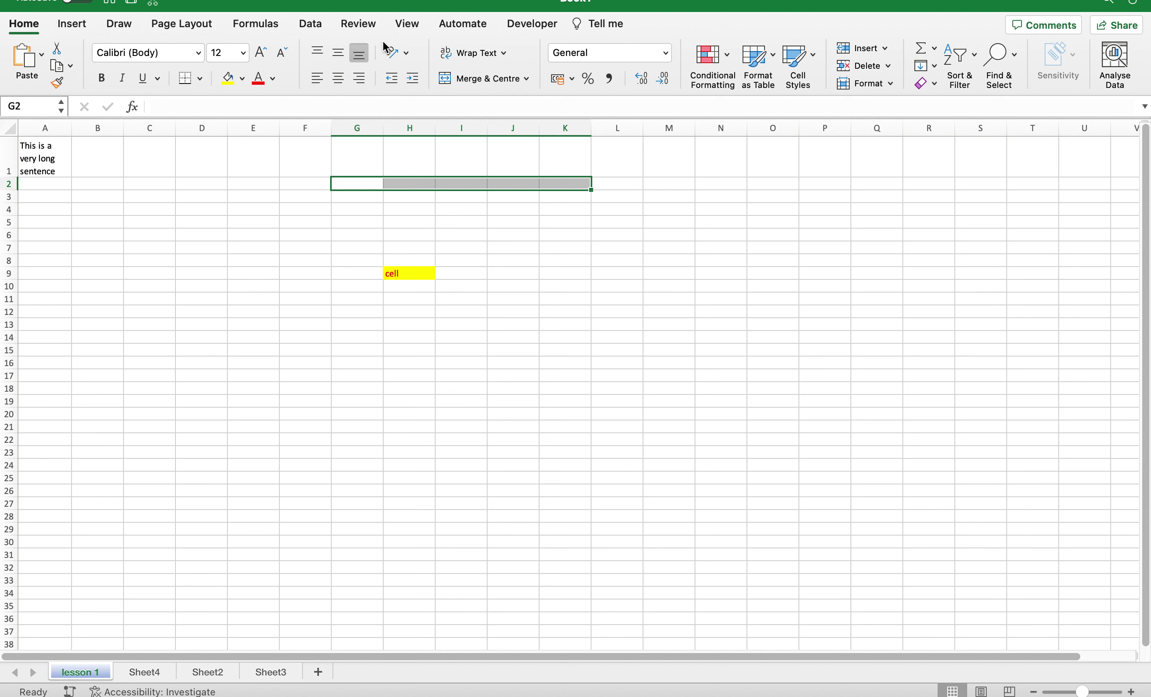
pyautogui.click(526, 80)
pyautogui.click(526, 102)
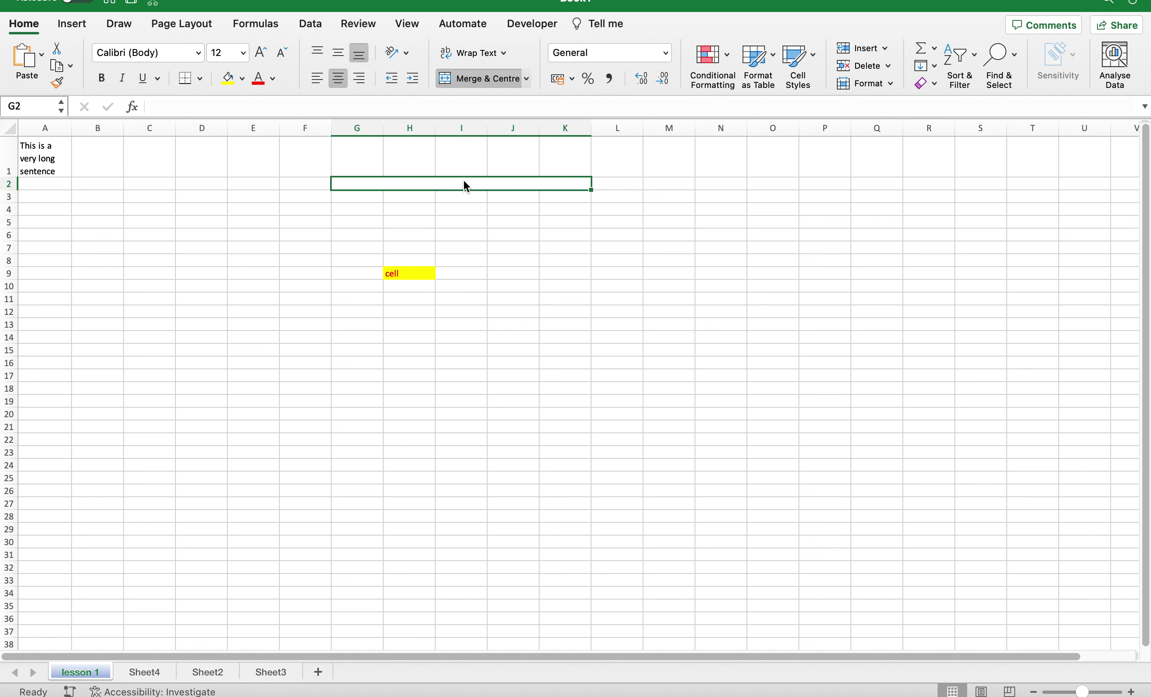
# Enter the heading 'This is the title page' in the merged cell.
pyautogui.write('Th')
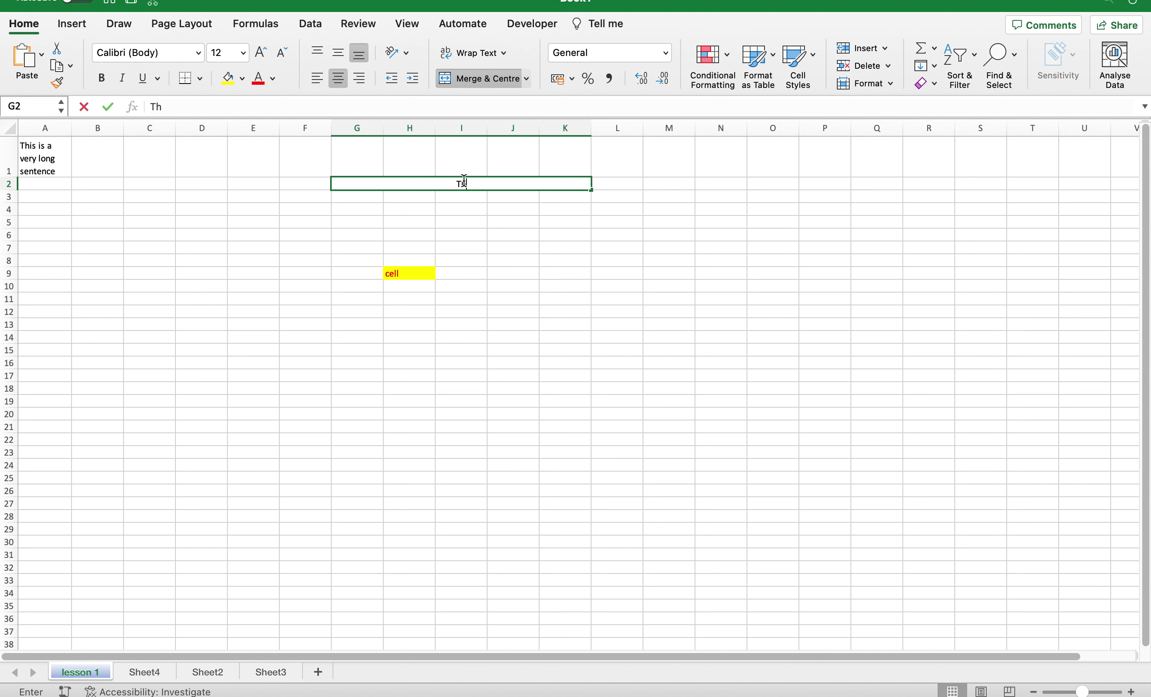
pyautogui.write('is is the')
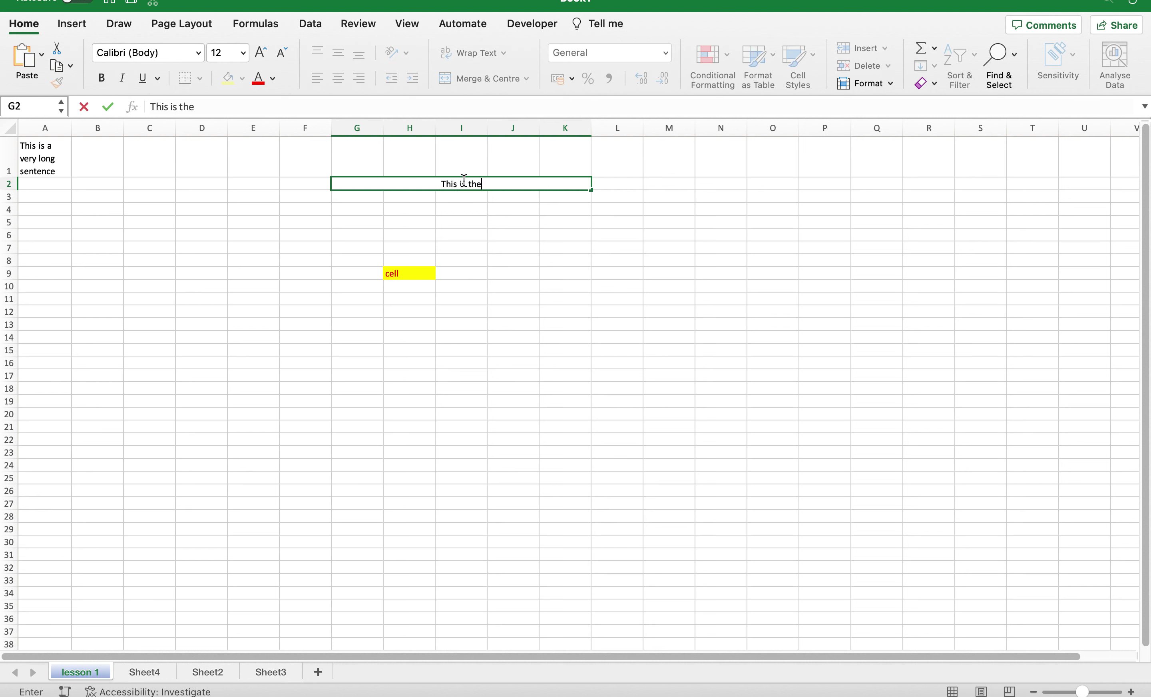
pyautogui.write(' title page')
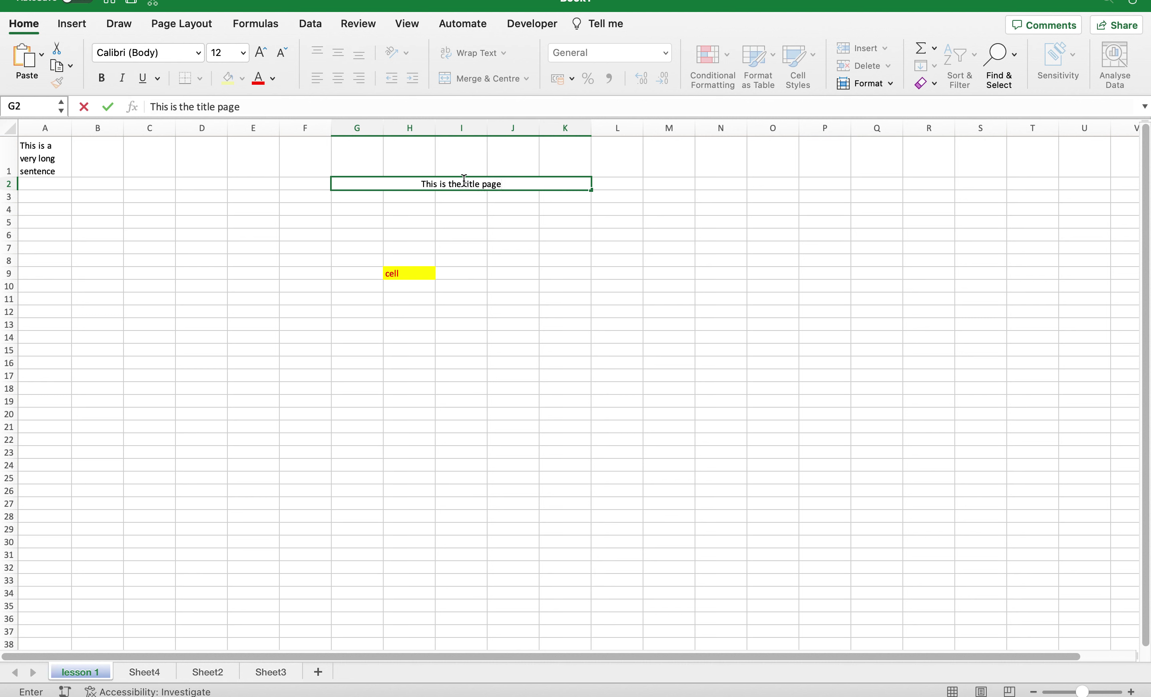
pyautogui.press('Return')
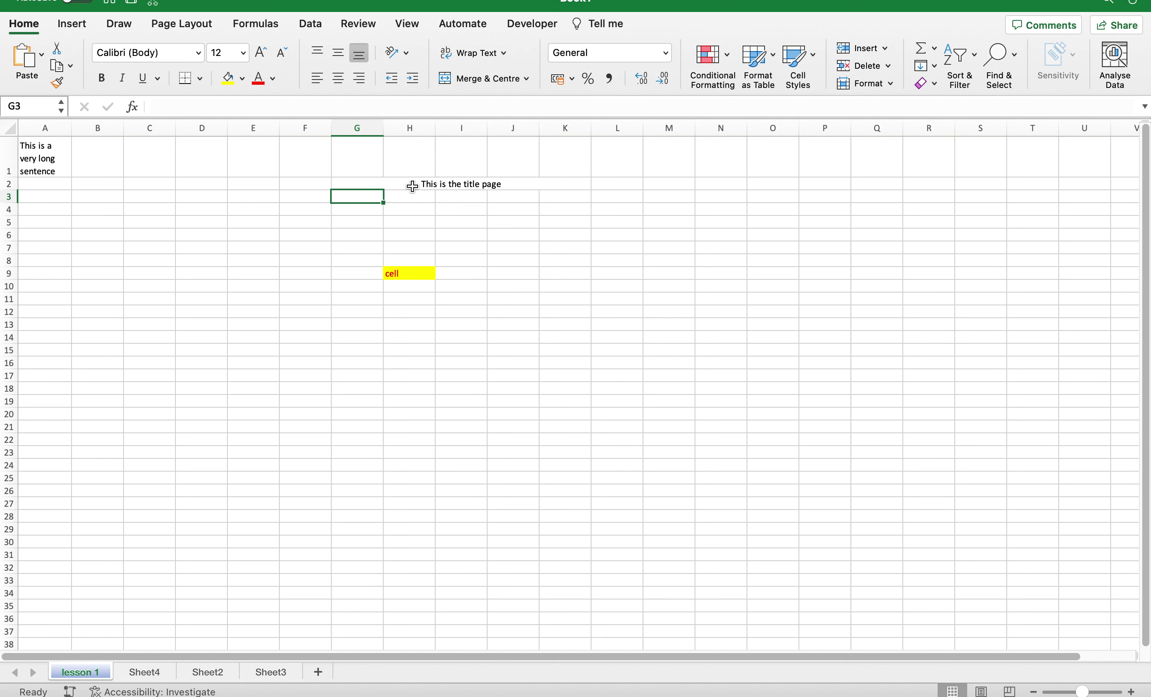
pyautogui.click(467, 186)
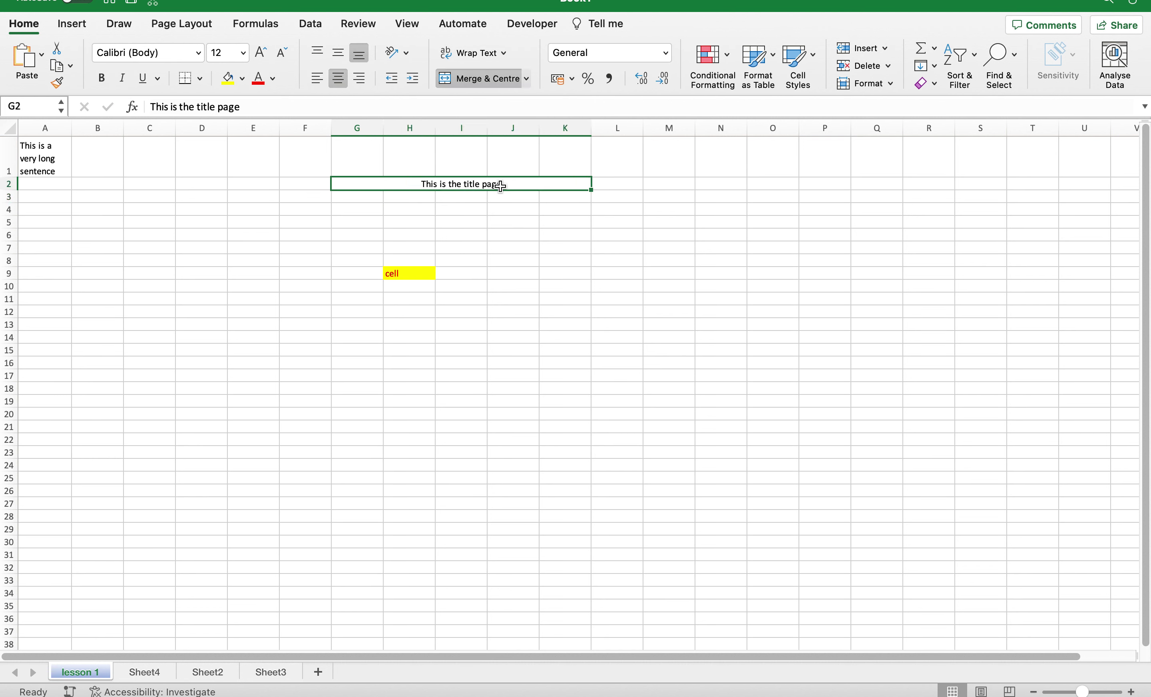
pyautogui.click(527, 78)
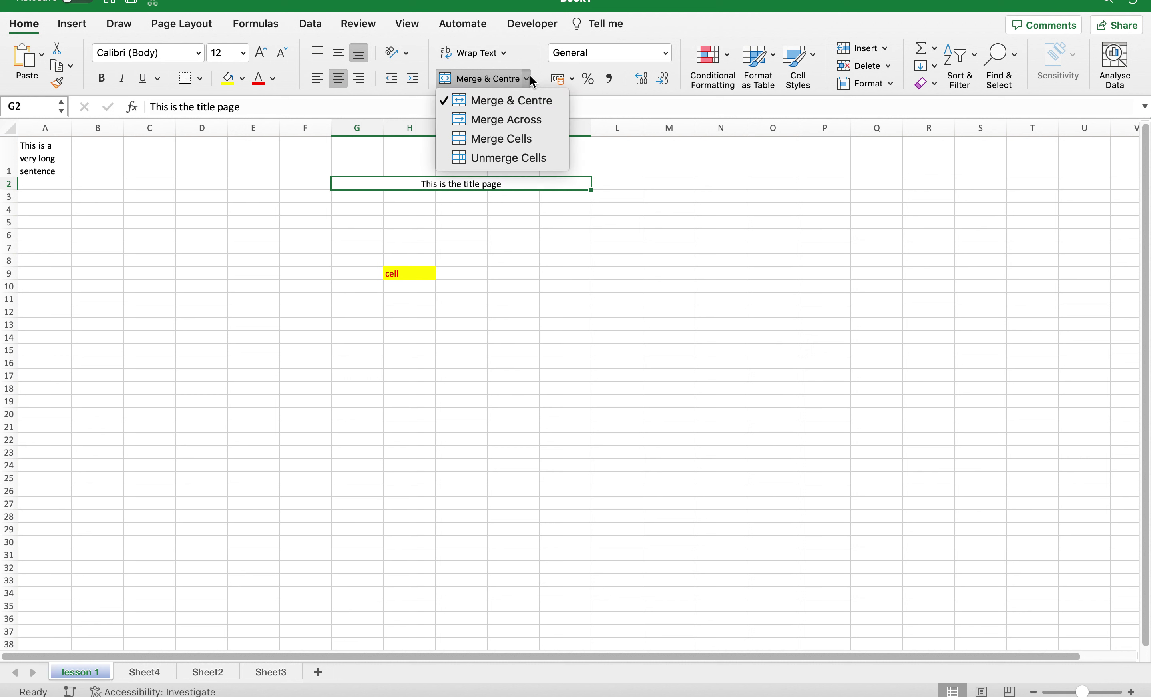
pyautogui.click(488, 121)
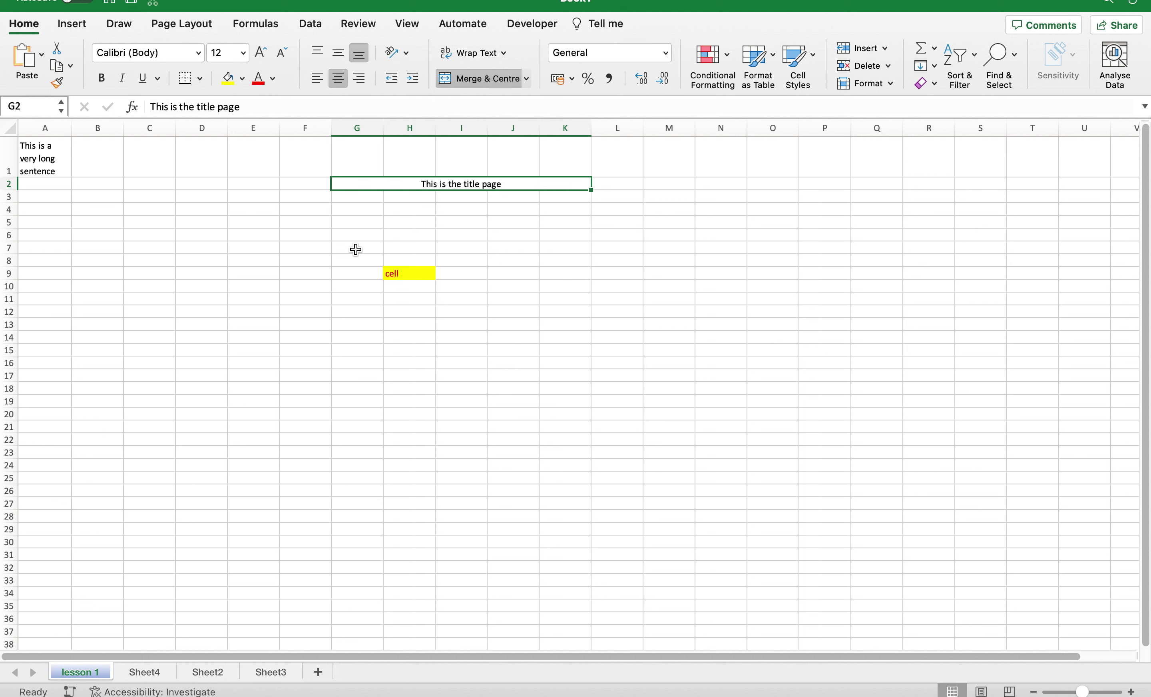
# Merge G7:K7 into one cell and enter 'This is the beginning of a very long text'.
pyautogui.moveTo(356, 247); pyautogui.dragTo(554, 242)
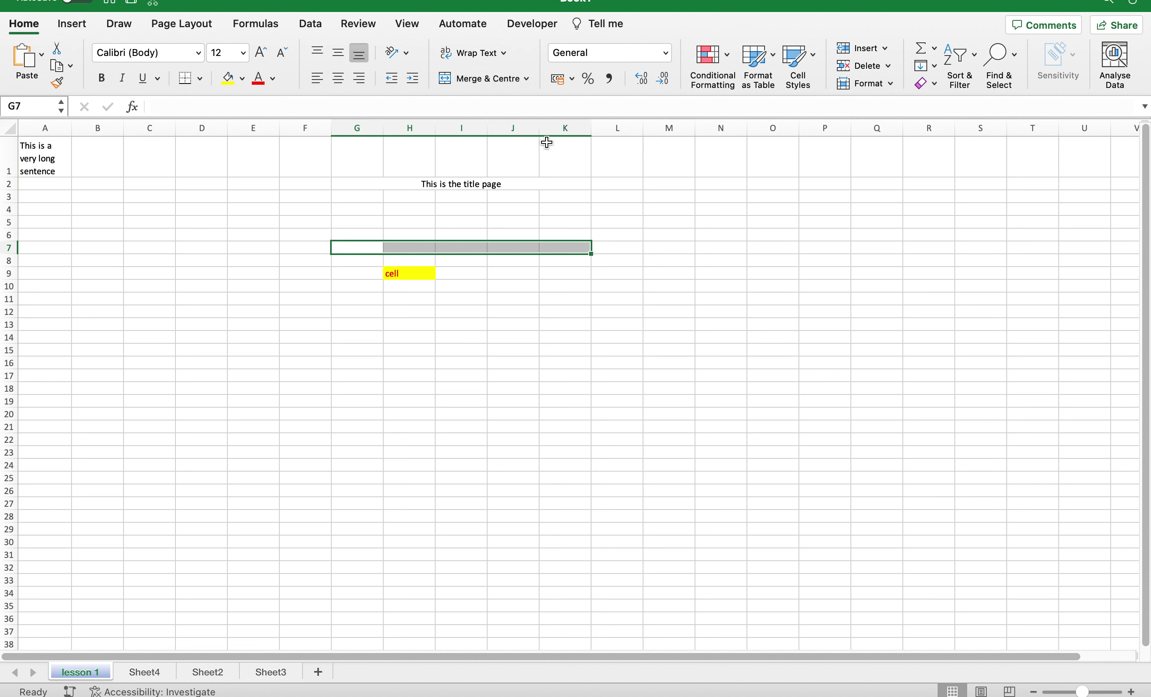
pyautogui.click(527, 77)
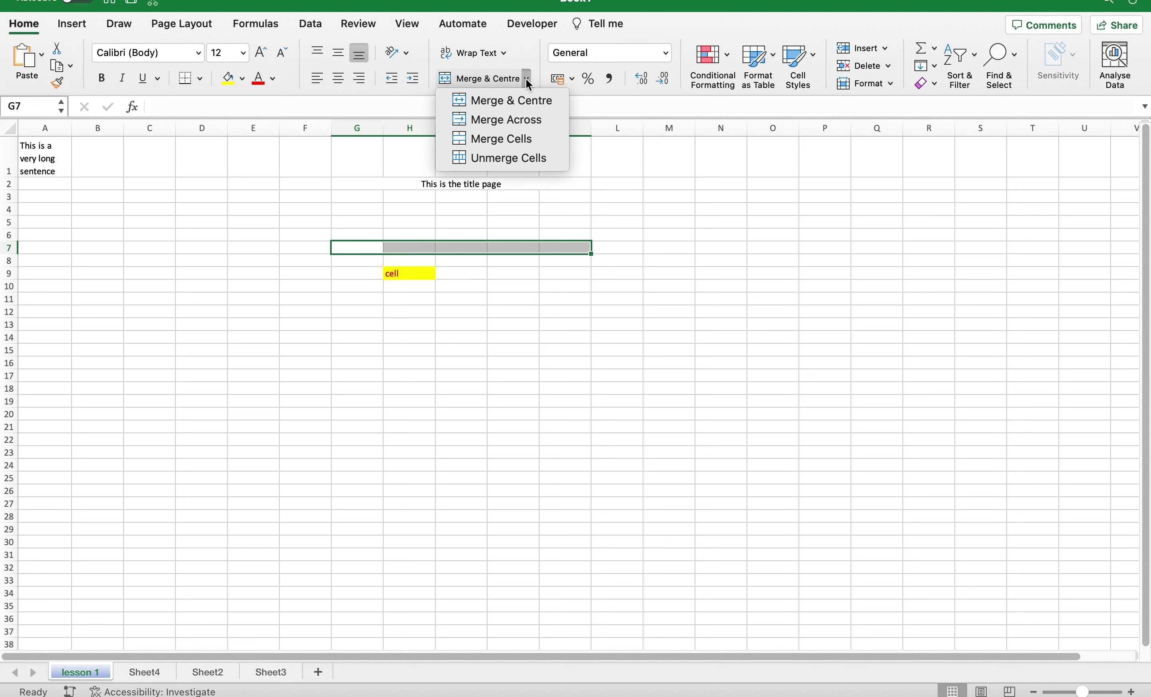
pyautogui.click(526, 118)
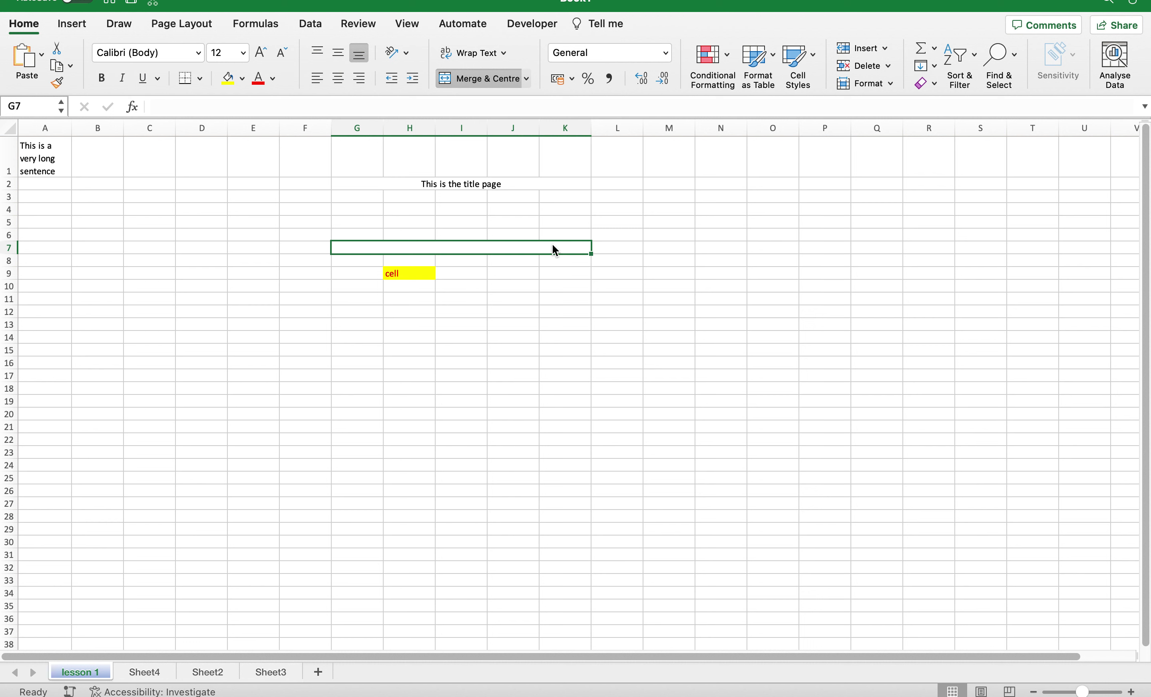
pyautogui.write('Th')
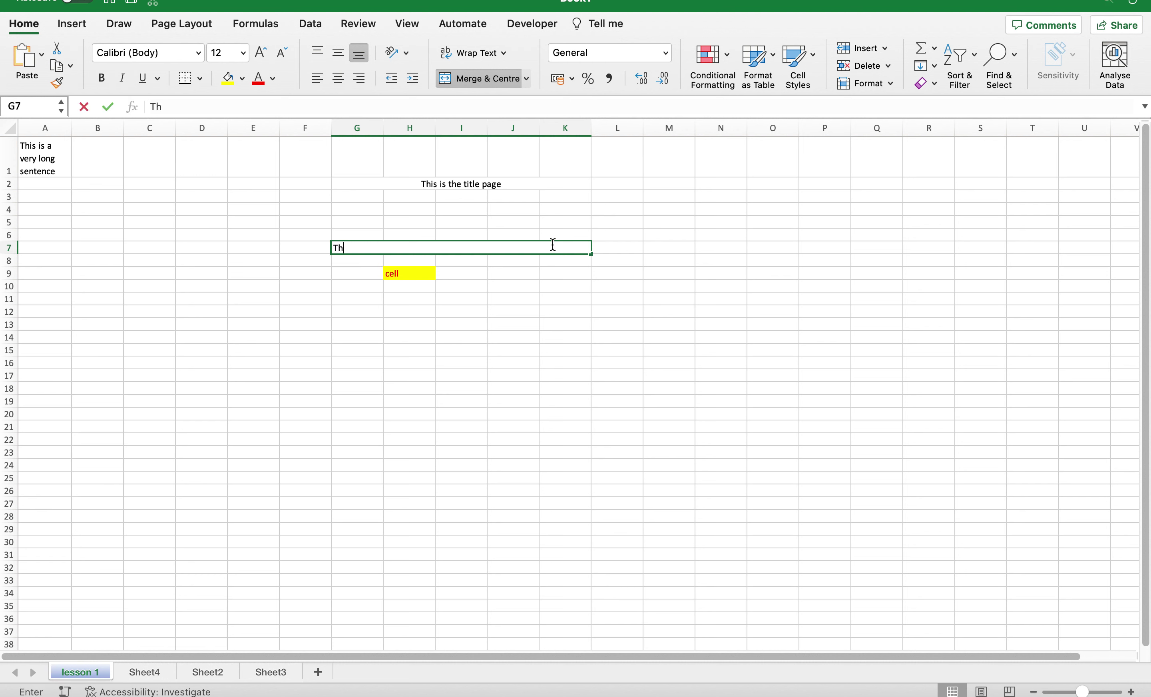
pyautogui.write('is is th')
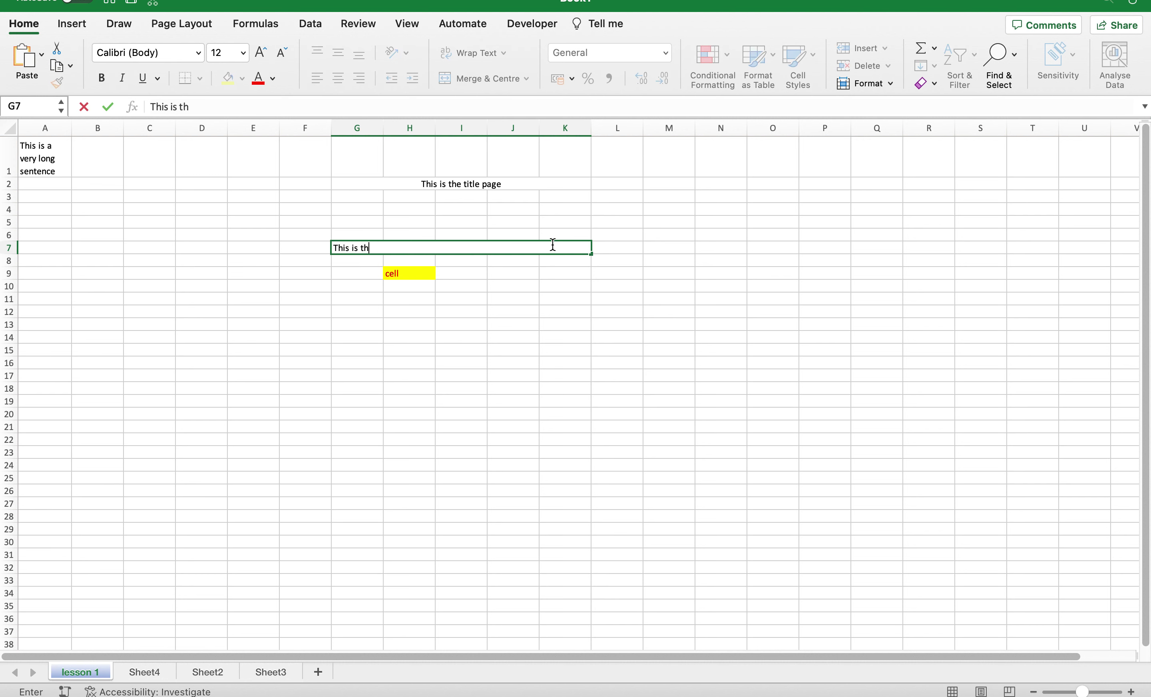
pyautogui.write('e beginning p')
pyautogui.press('BackSpace')
pyautogui.write('of a')
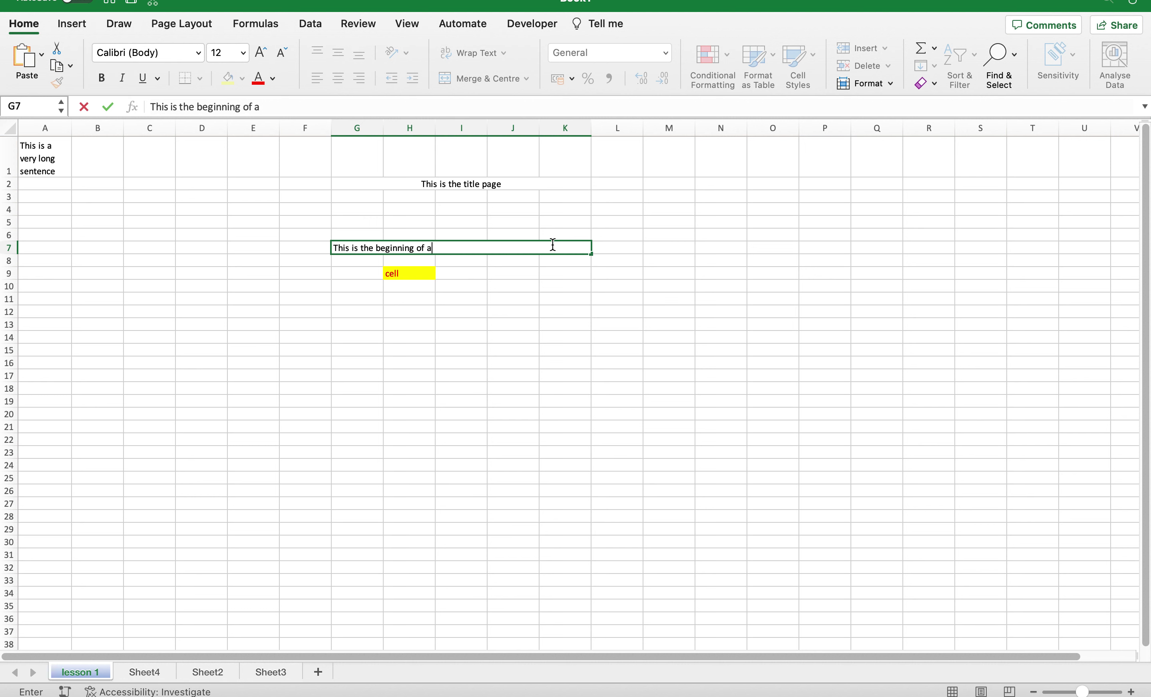
pyautogui.write(' very long text')
pyautogui.press('Return')
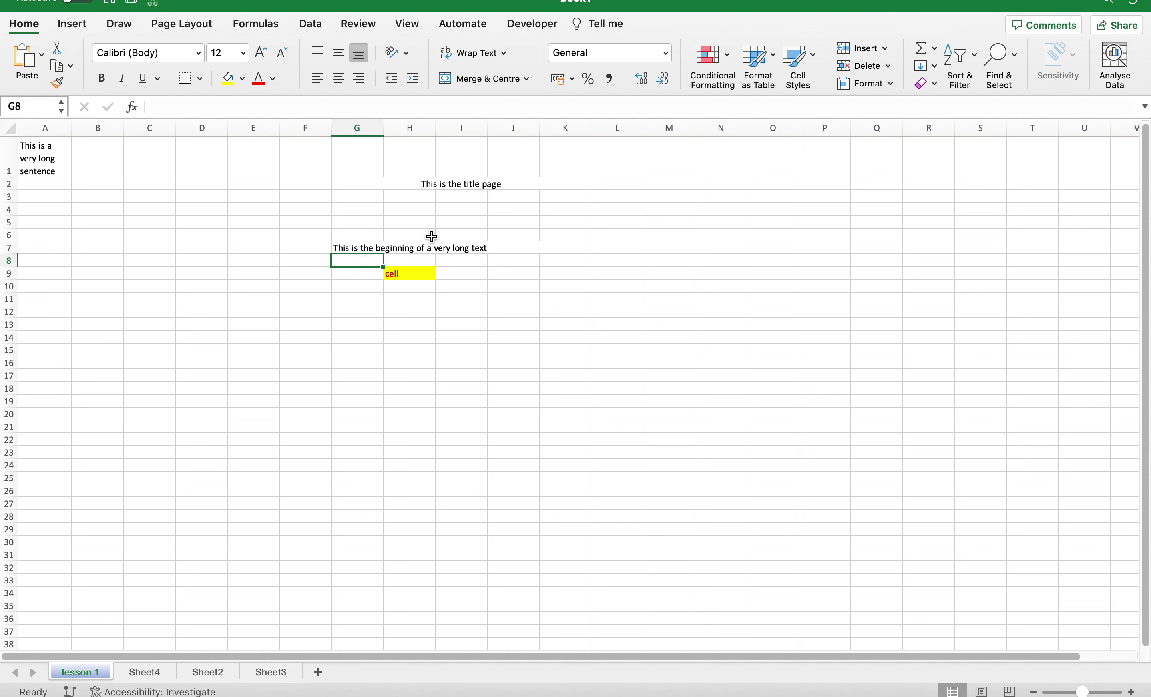
# Merge K4:O4 into one cell, dismiss the Create Table prompt, and enter 'This is'.
pyautogui.click(363, 248)
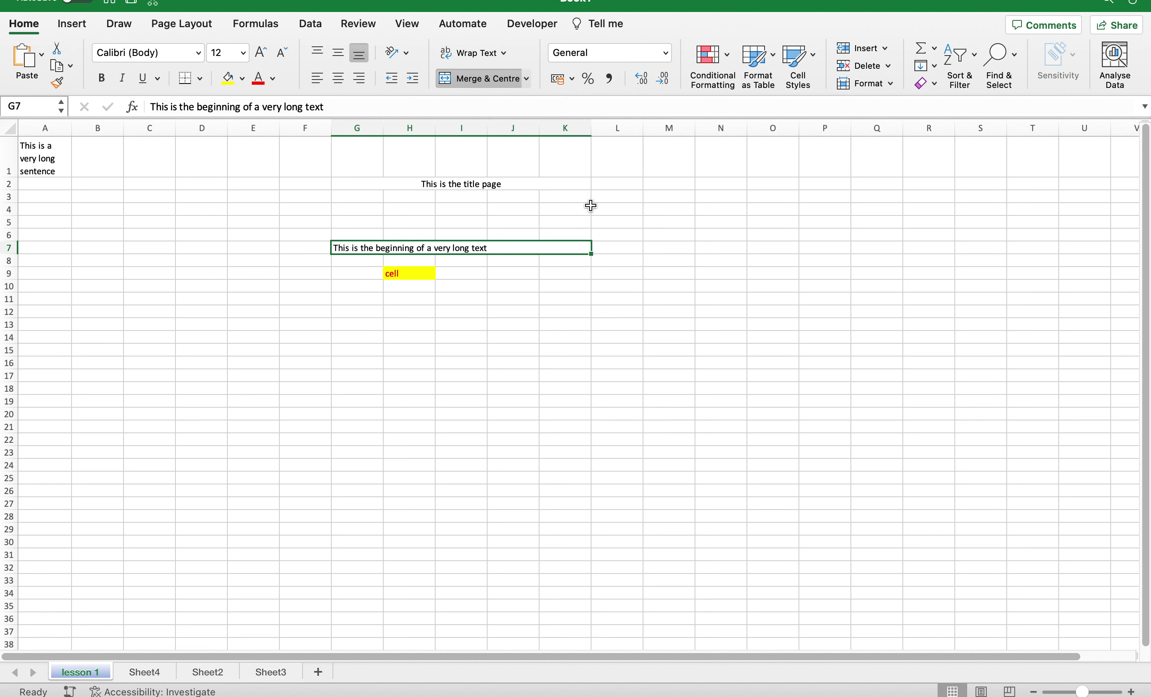
pyautogui.moveTo(588, 207); pyautogui.dragTo(770, 205)
pyautogui.click(526, 78)
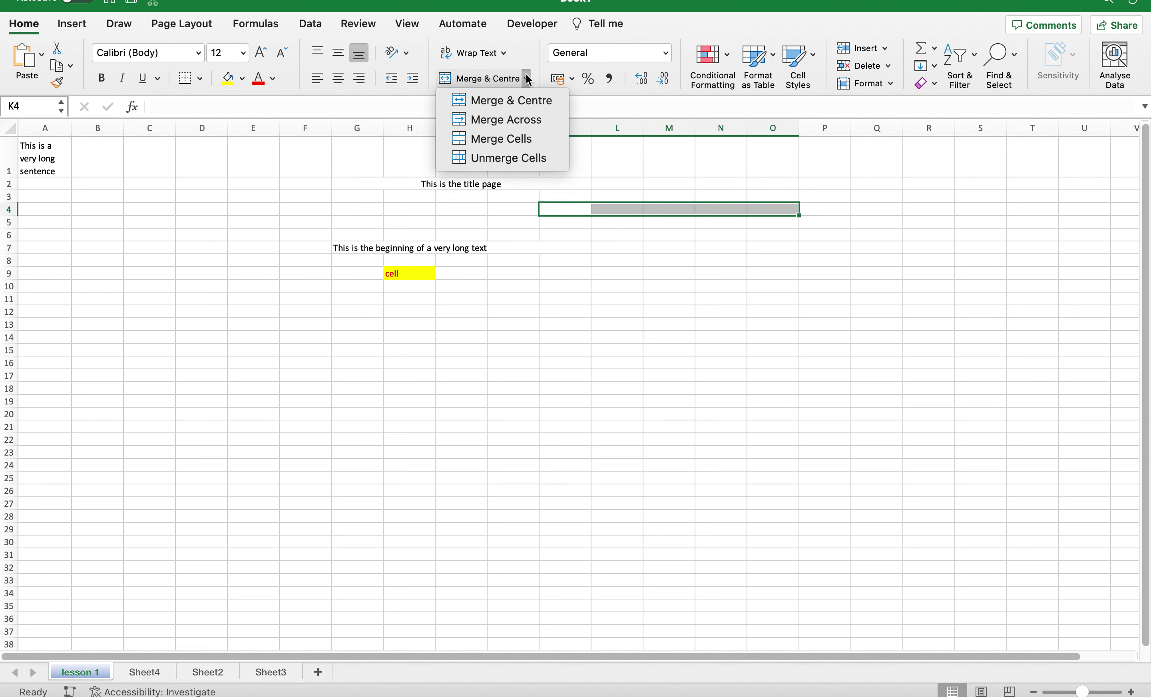
pyautogui.click(510, 147)
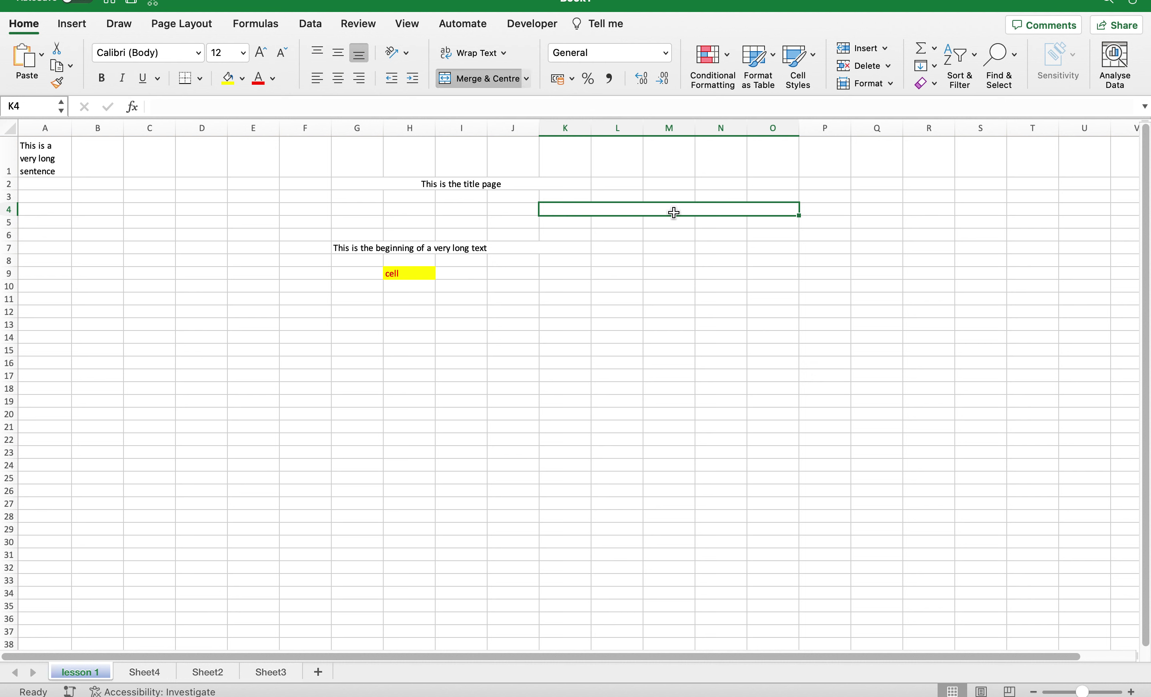
pyautogui.hotkey('ctrl', 't')
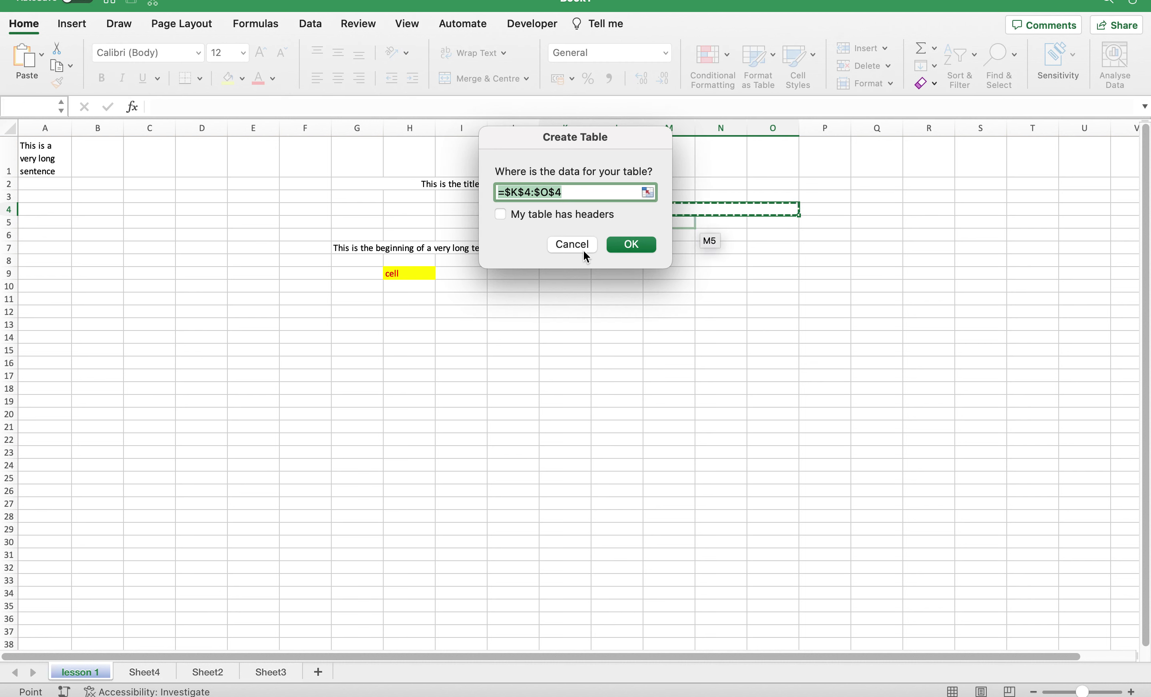
pyautogui.click(582, 249)
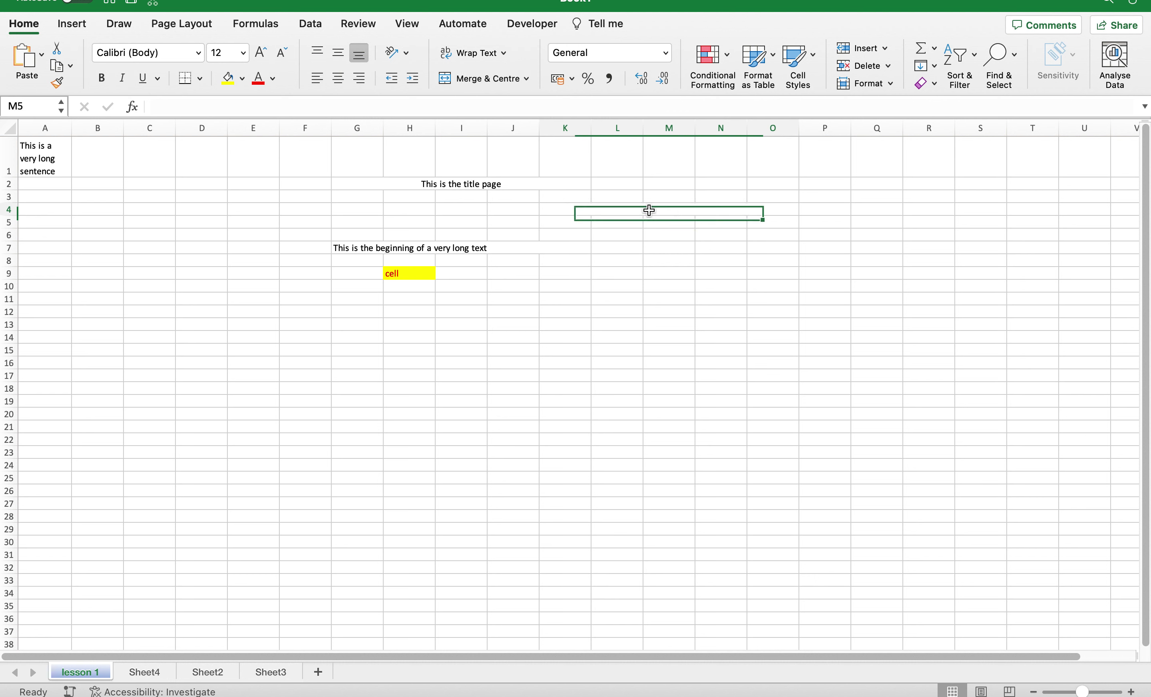
pyautogui.write('This is')
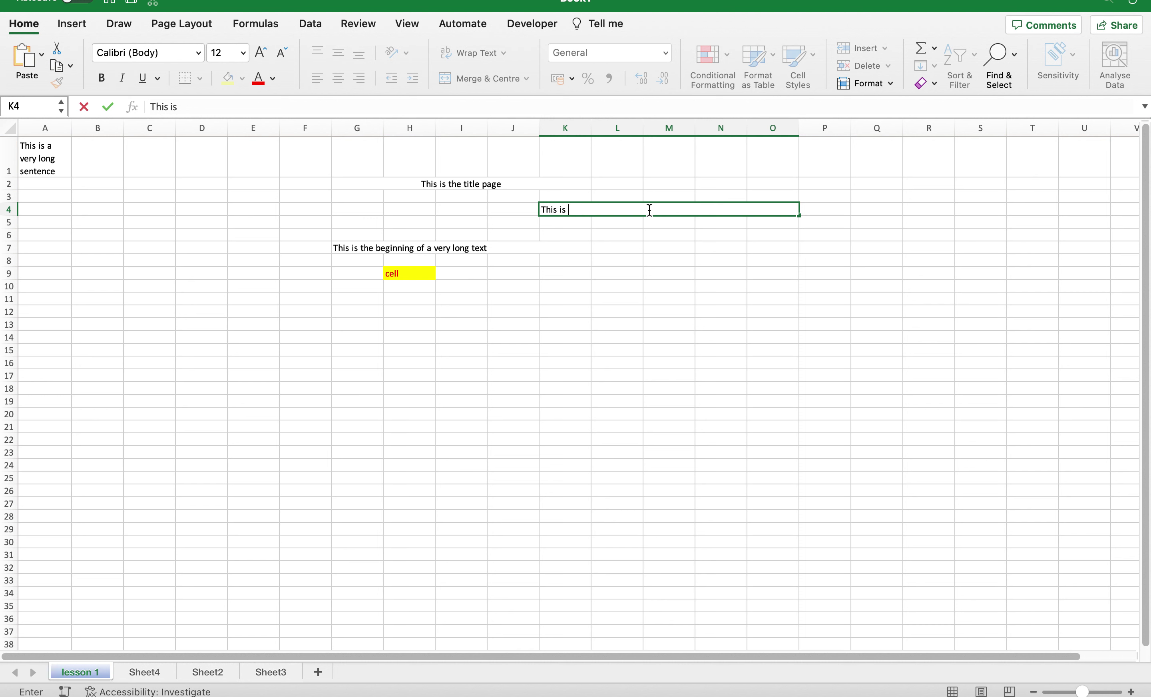
pyautogui.click(644, 245)
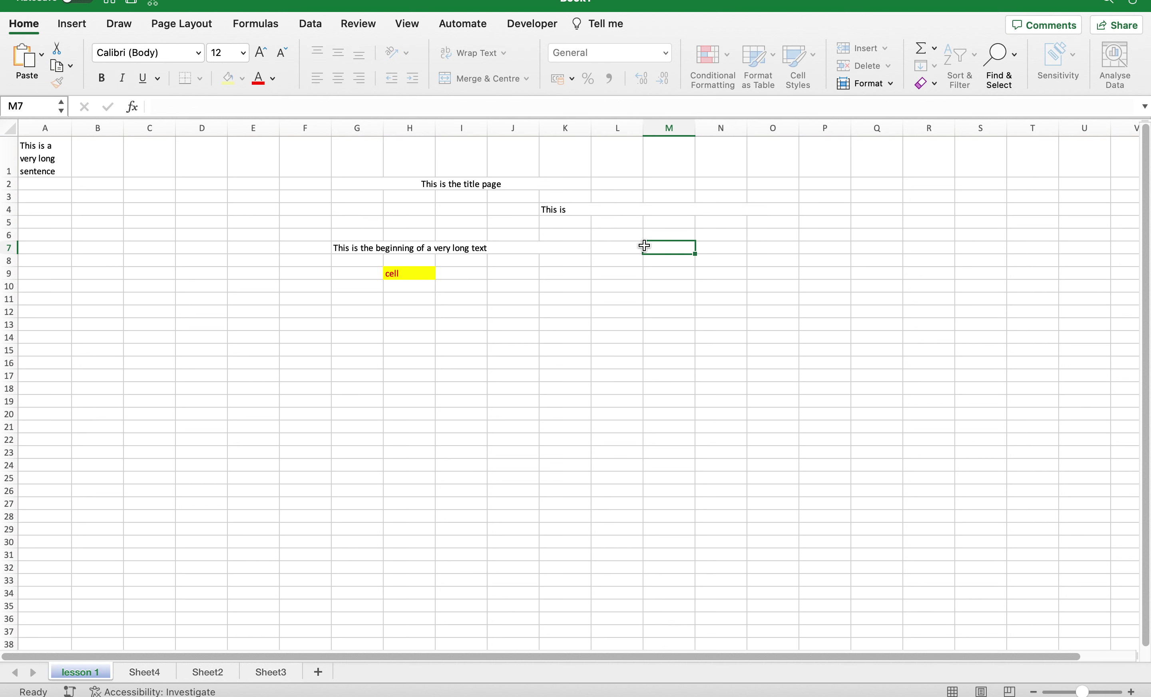
pyautogui.click(559, 211)
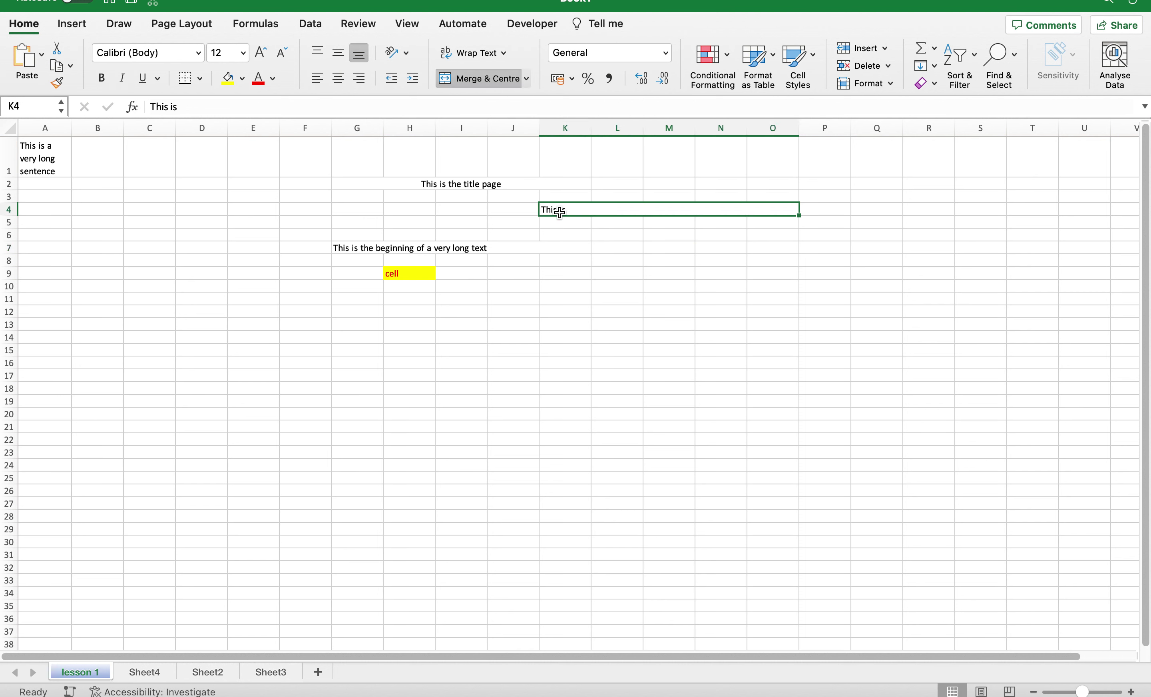
# Unmerge K4:O4 and G7:K7, and turn off Merge & Centre on the G2:K2 title.
pyautogui.click(526, 78)
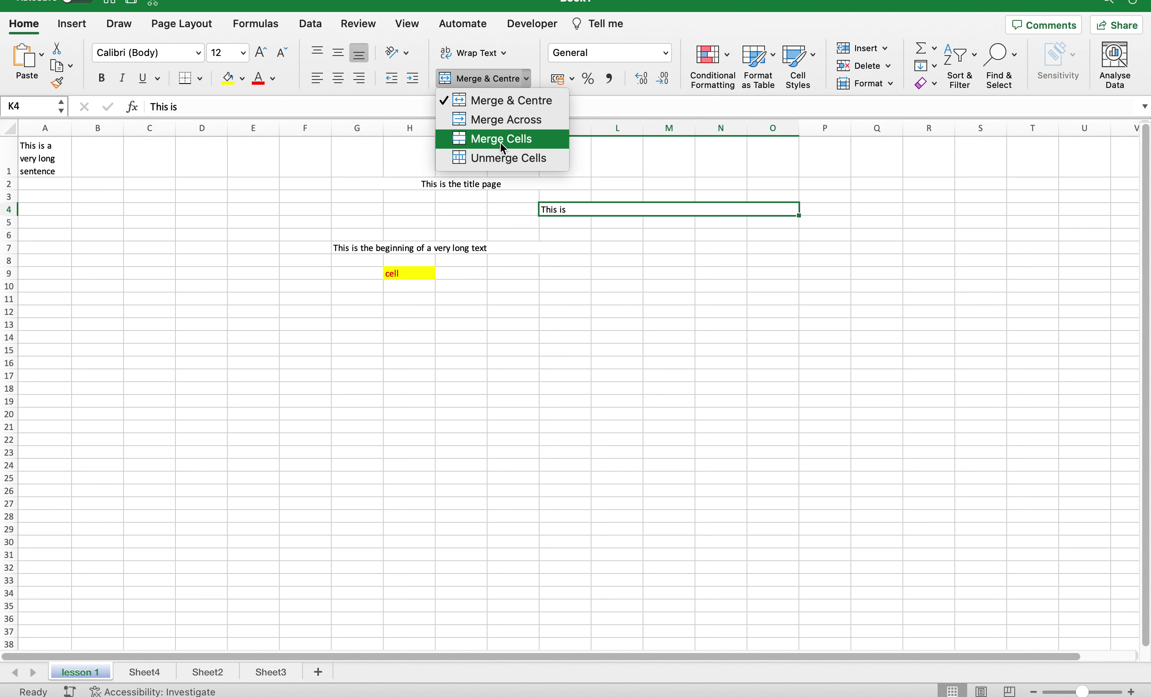
pyautogui.click(517, 159)
pyautogui.click(615, 246)
pyautogui.click(347, 248)
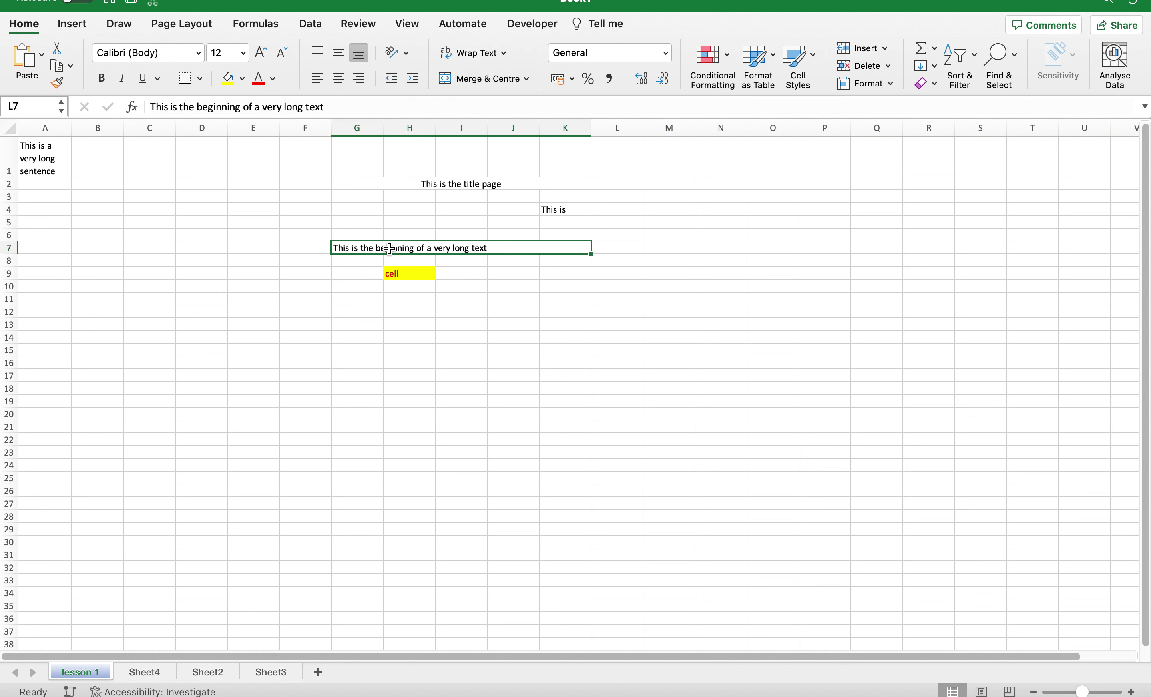
pyautogui.click(526, 79)
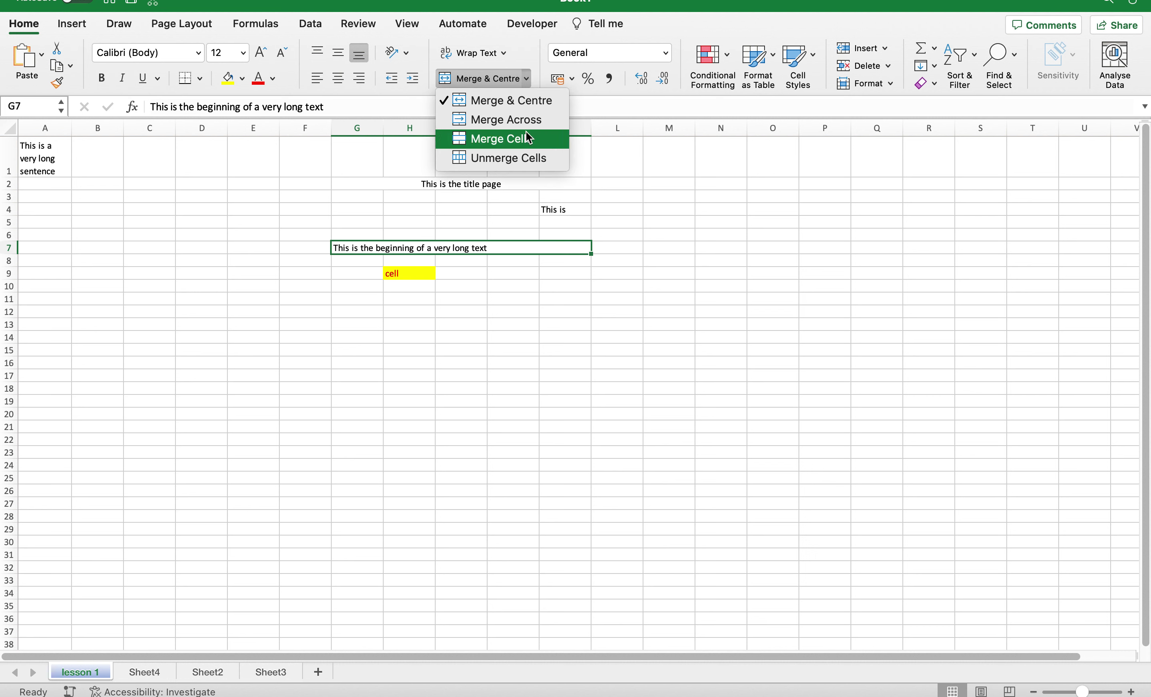
pyautogui.click(525, 157)
pyautogui.click(462, 288)
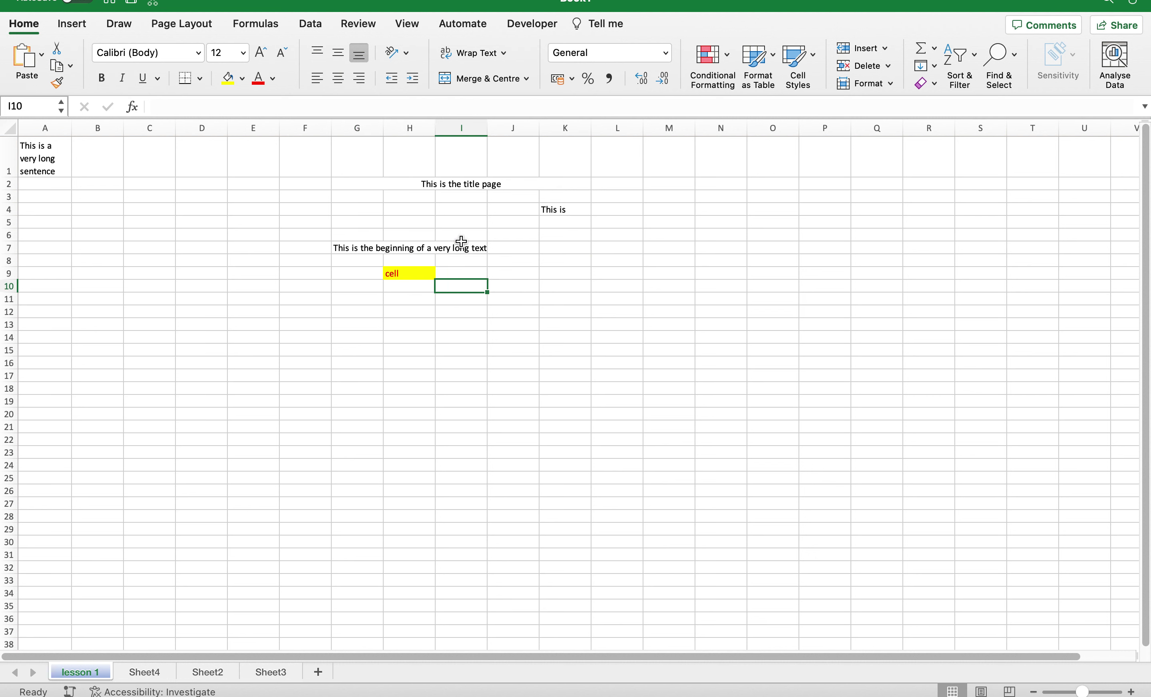
pyautogui.click(437, 180)
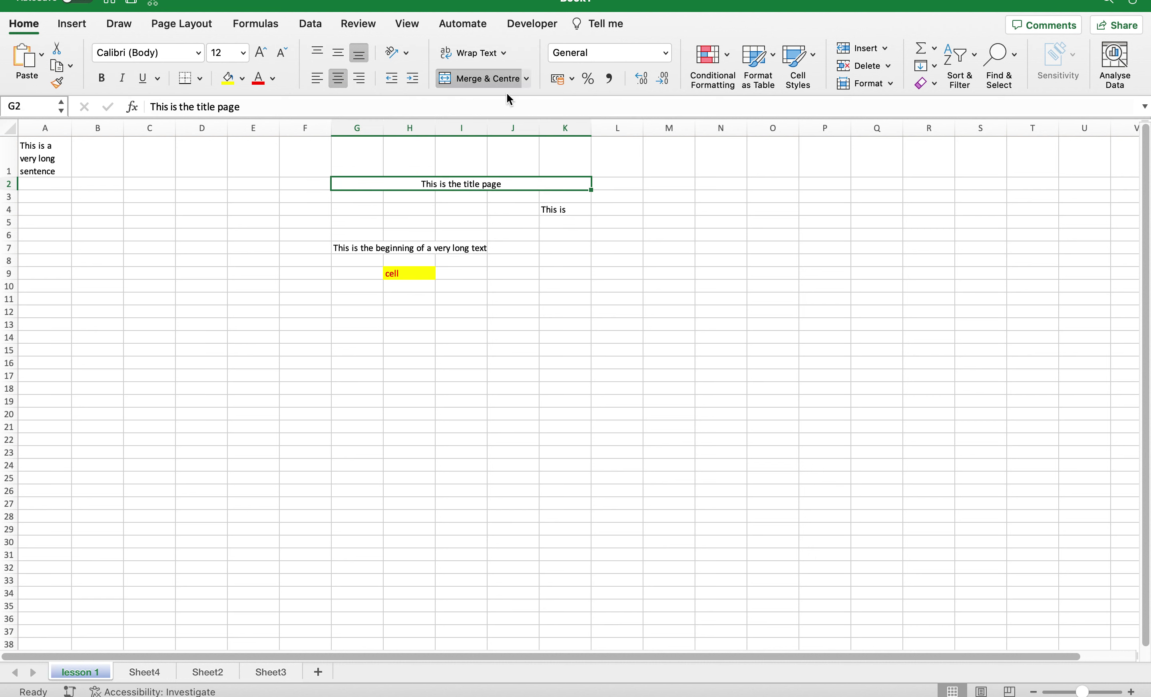
pyautogui.click(518, 80)
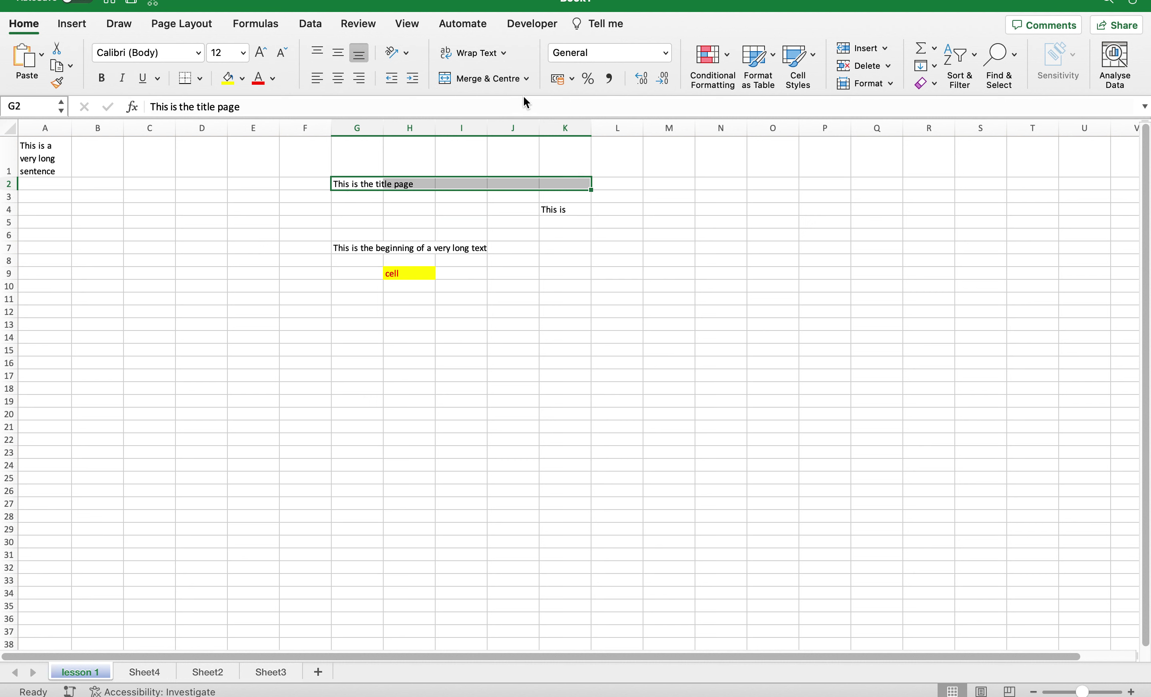
pyautogui.click(463, 316)
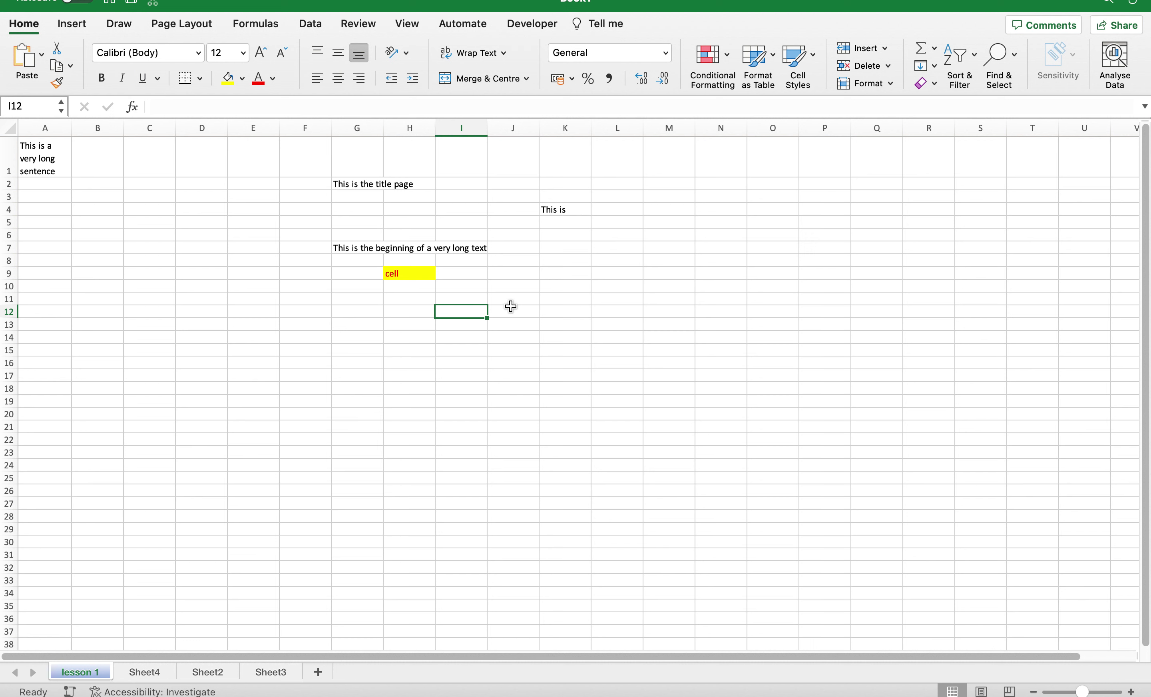
pyautogui.click(469, 252)
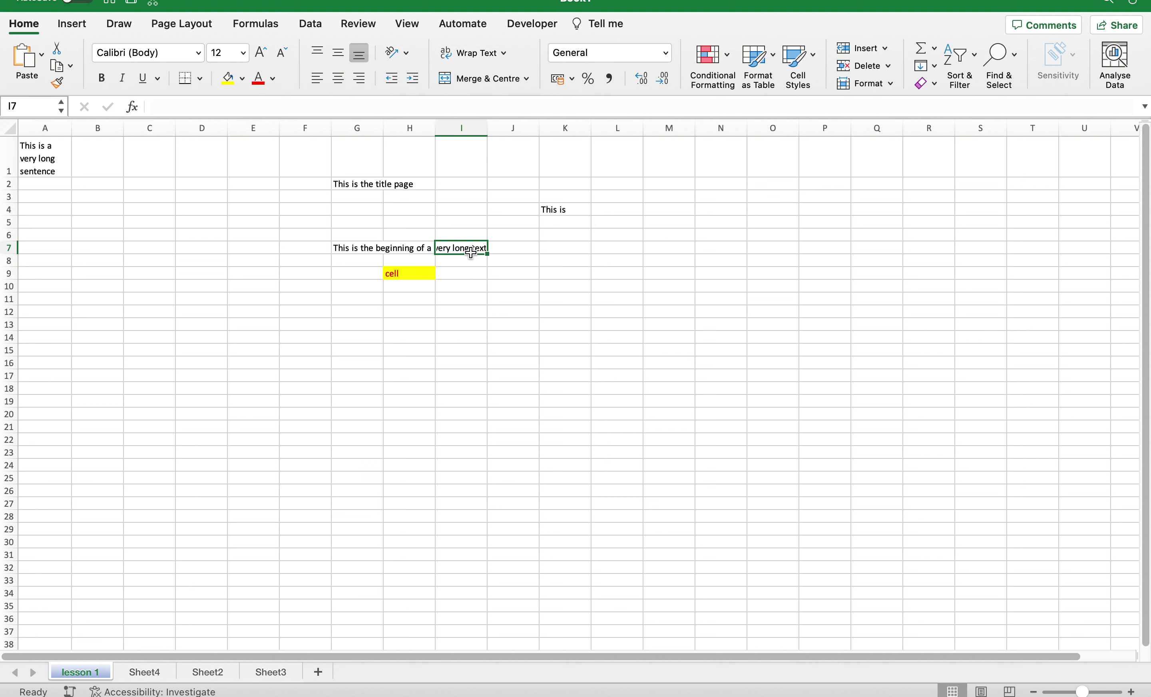
pyautogui.click(412, 211)
pyautogui.moveTo(371, 188); pyautogui.dragTo(581, 179)
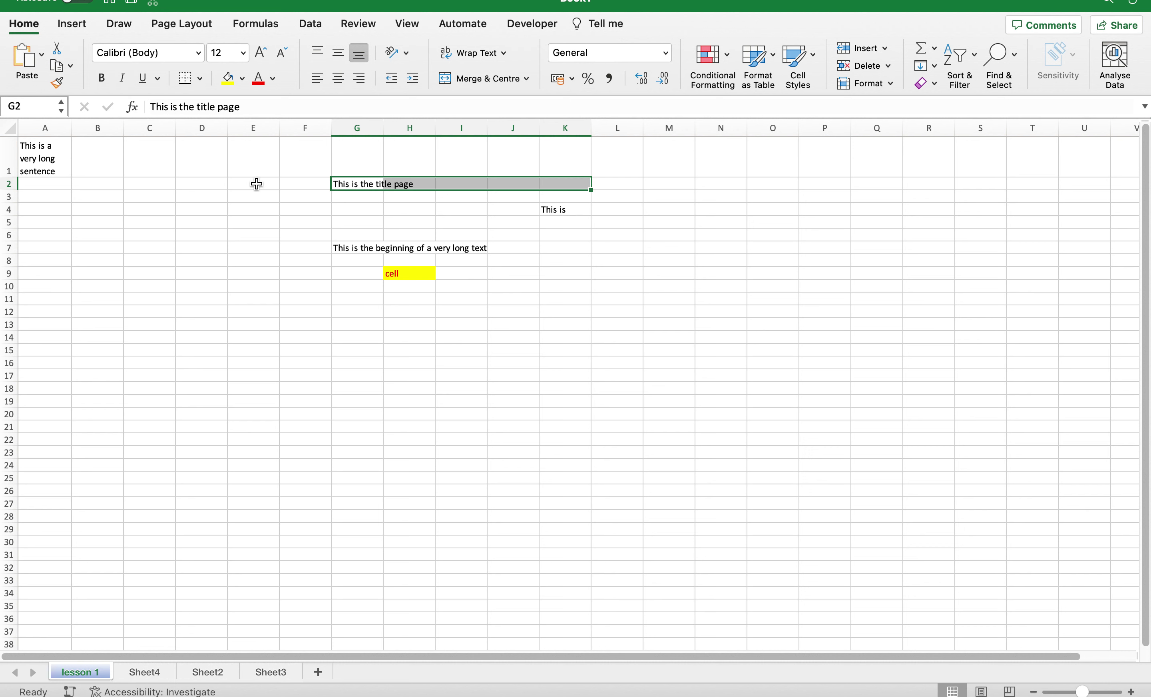
pyautogui.click(432, 236)
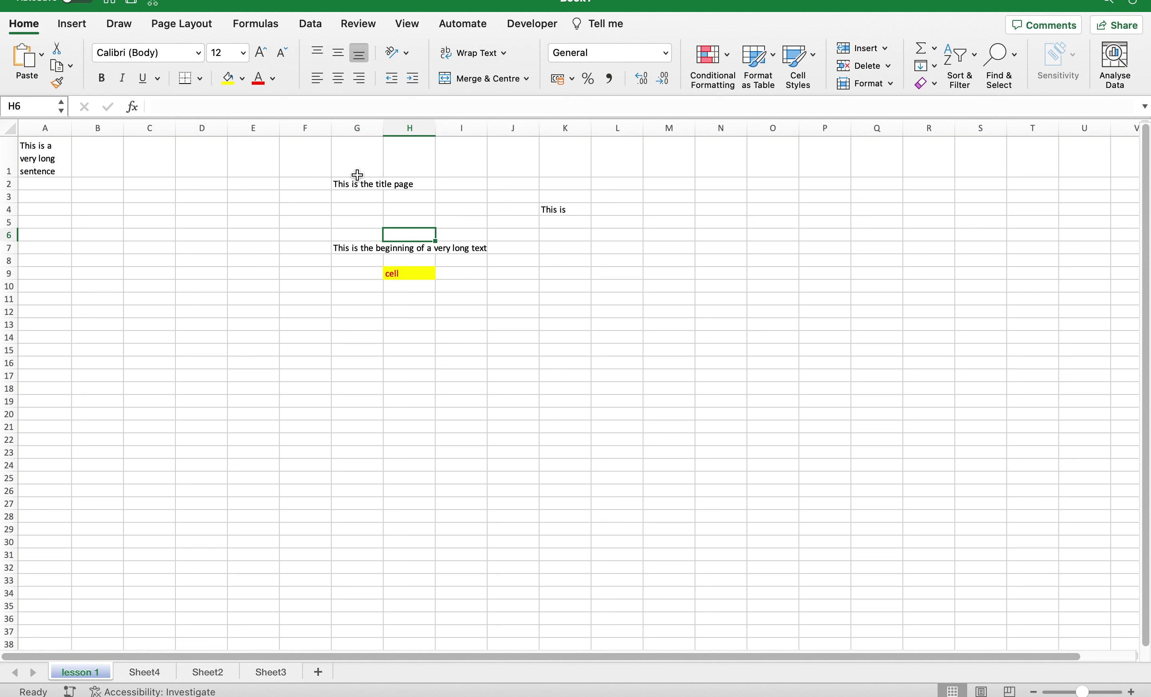
pyautogui.click(362, 187)
pyautogui.moveTo(362, 187); pyautogui.dragTo(565, 178)
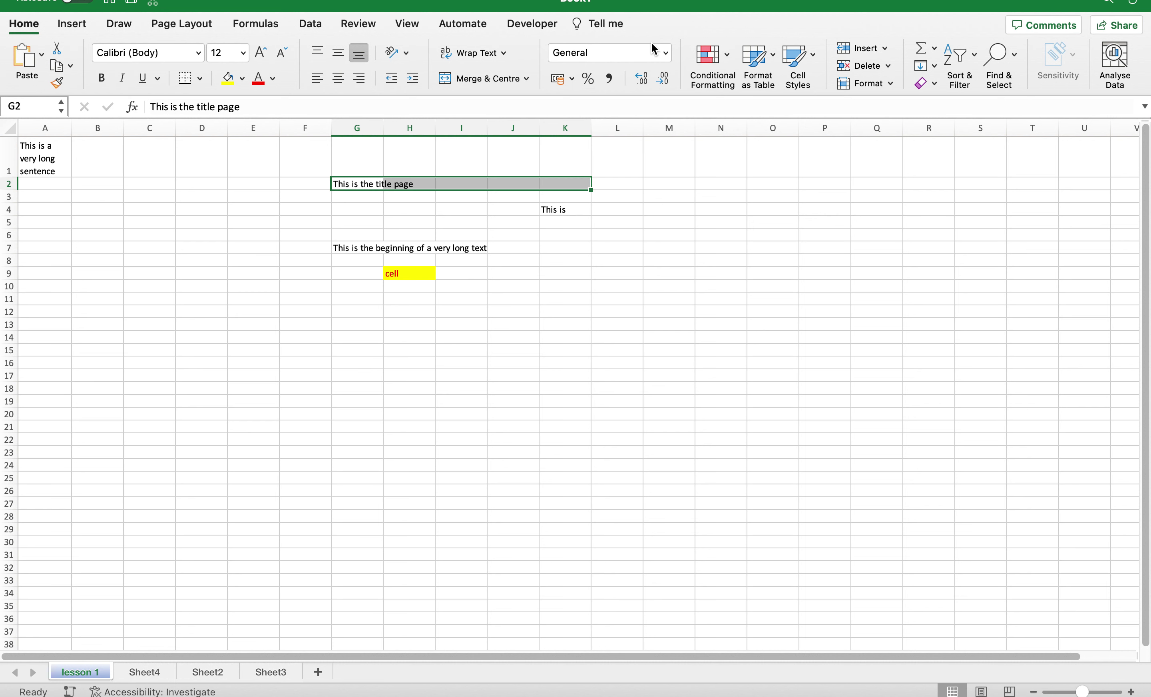
pyautogui.click(666, 54)
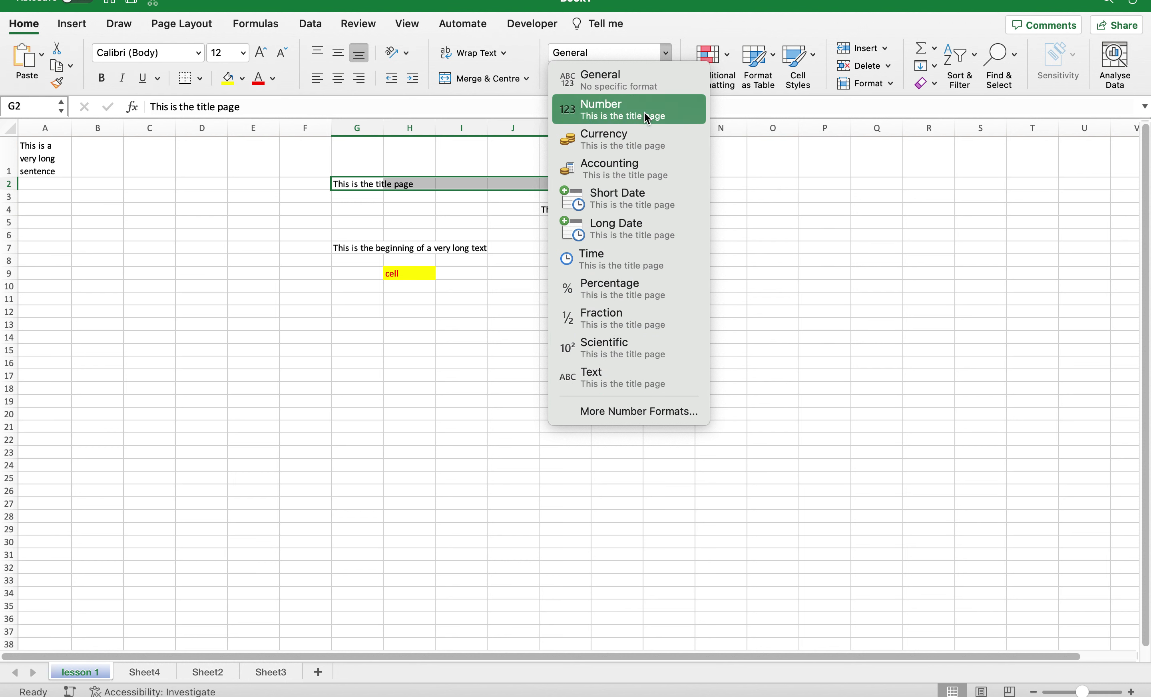
pyautogui.click(614, 417)
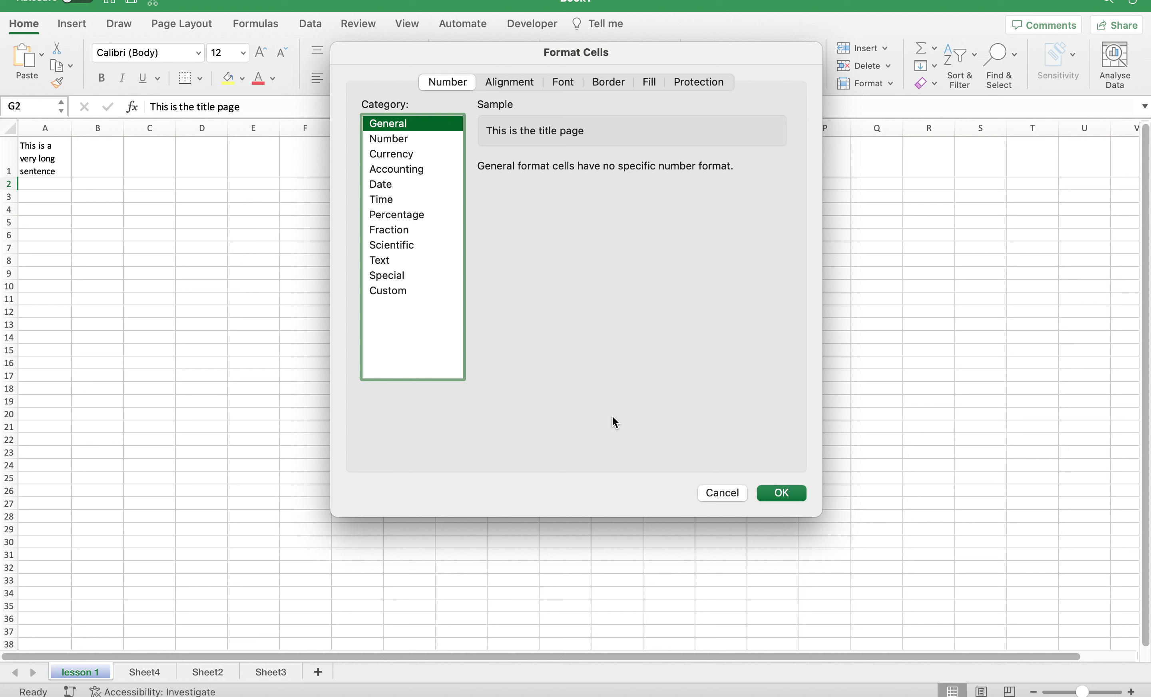
pyautogui.click(386, 289)
pyautogui.scroll(-10, 608, 311)
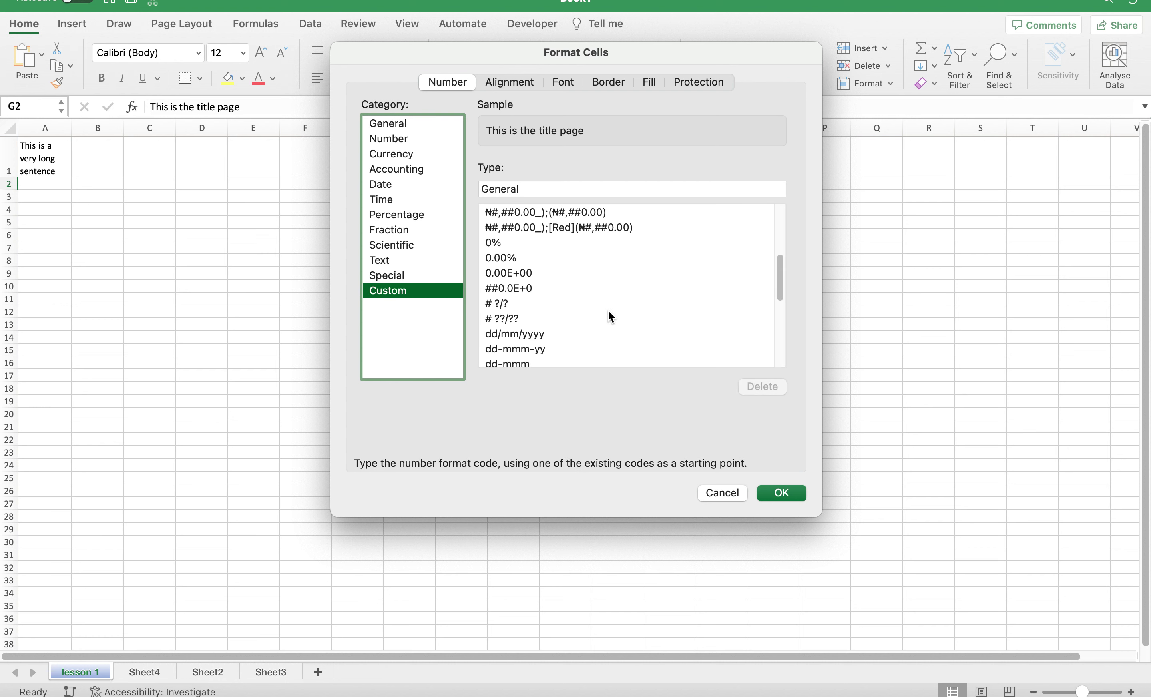
pyautogui.scroll(10, 608, 309)
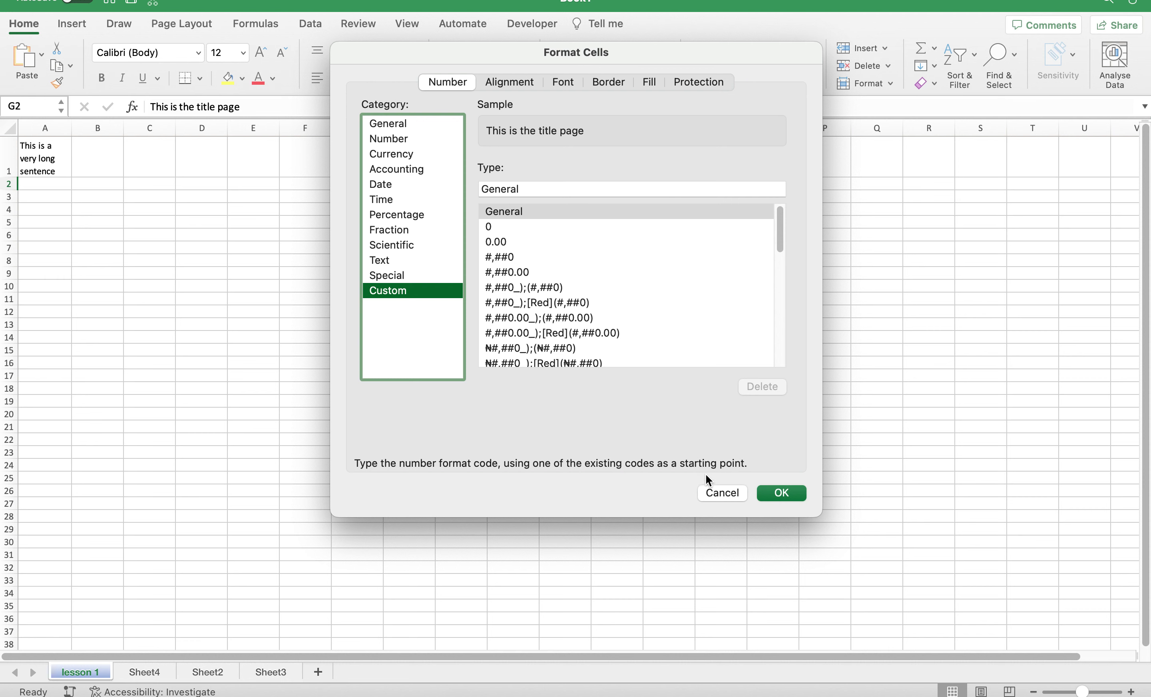
pyautogui.click(715, 491)
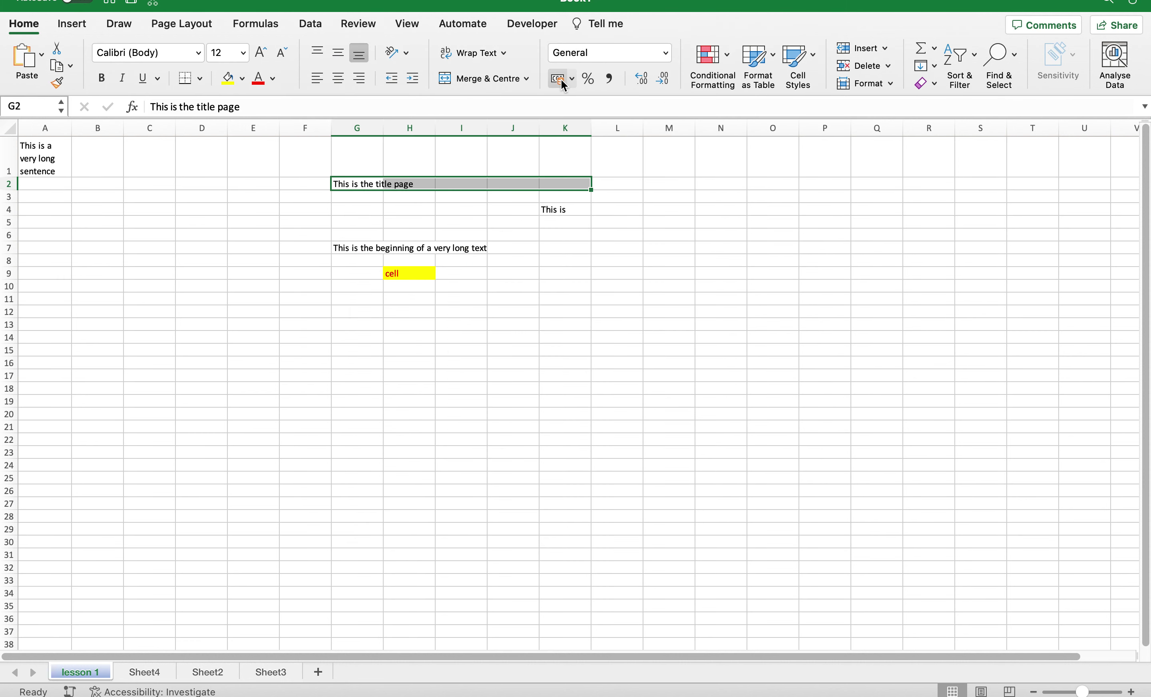
pyautogui.click(572, 80)
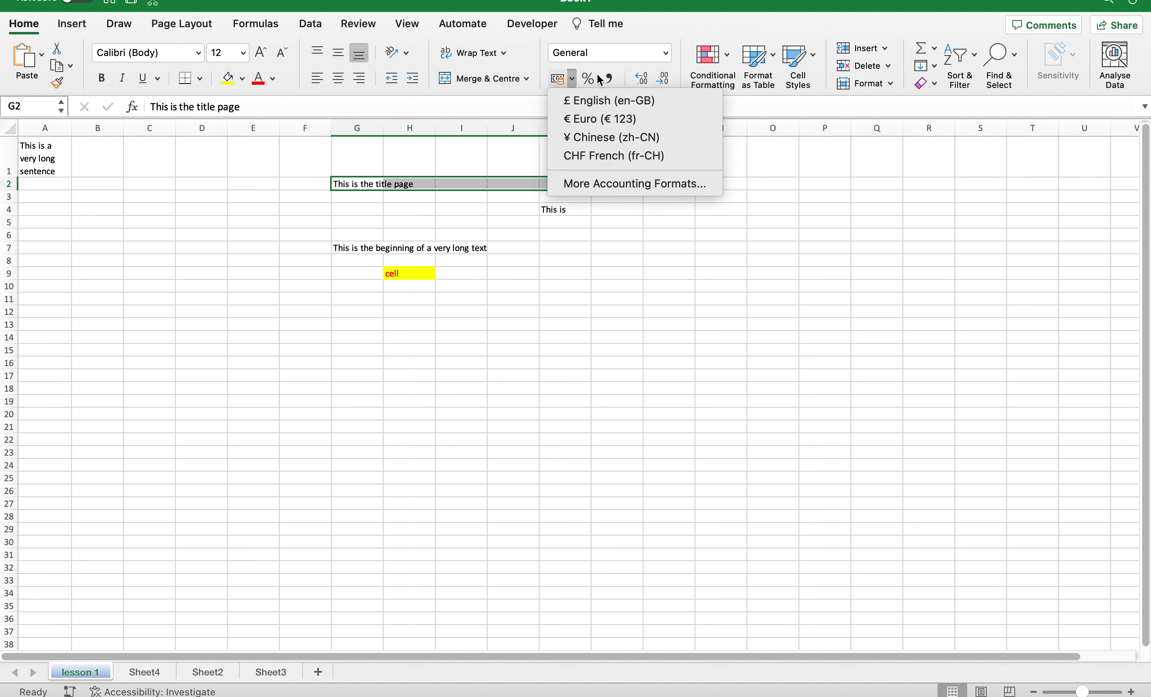
pyautogui.click(484, 135)
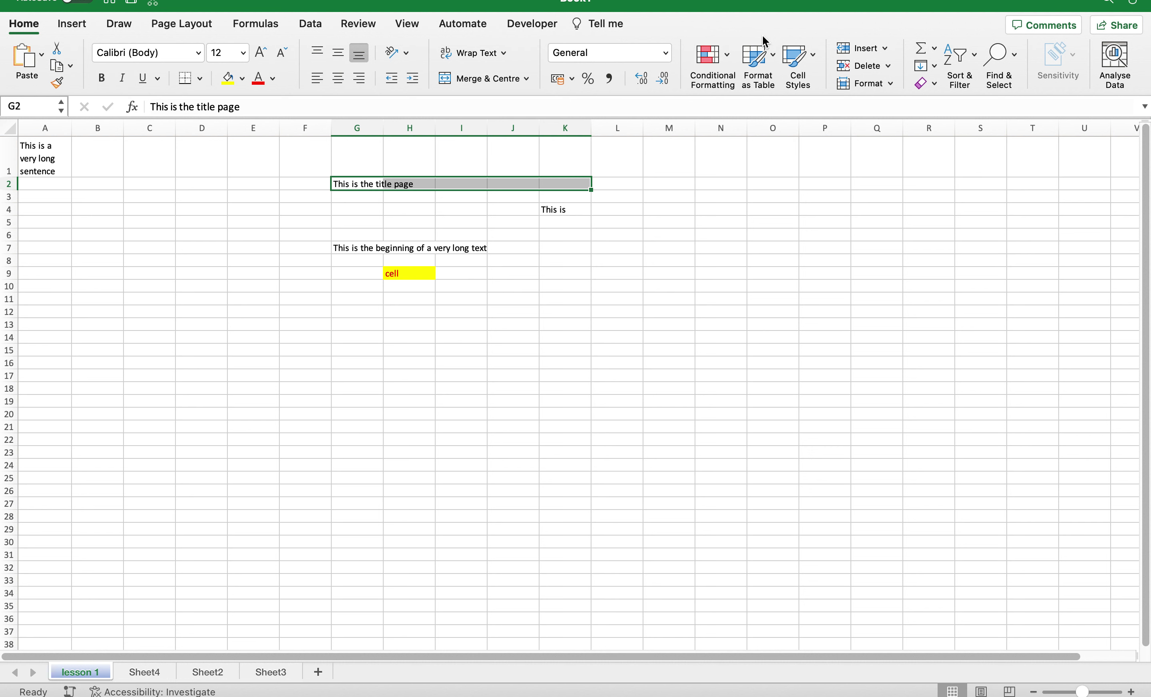
pyautogui.click(730, 53)
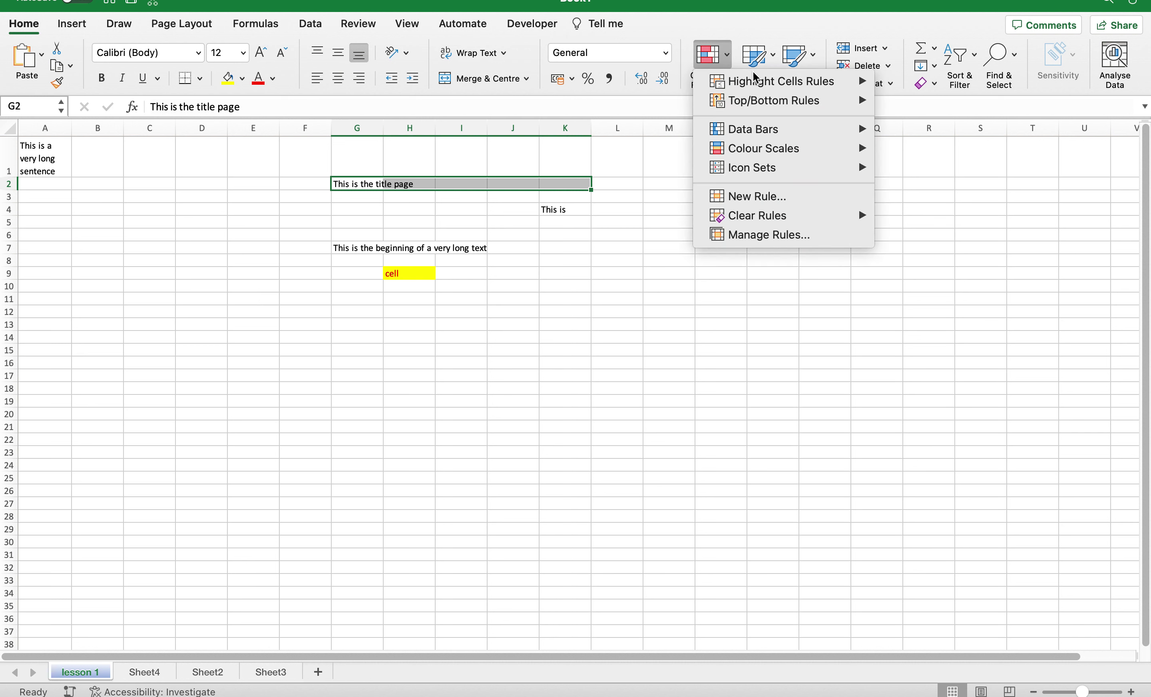
pyautogui.moveTo(761, 81)
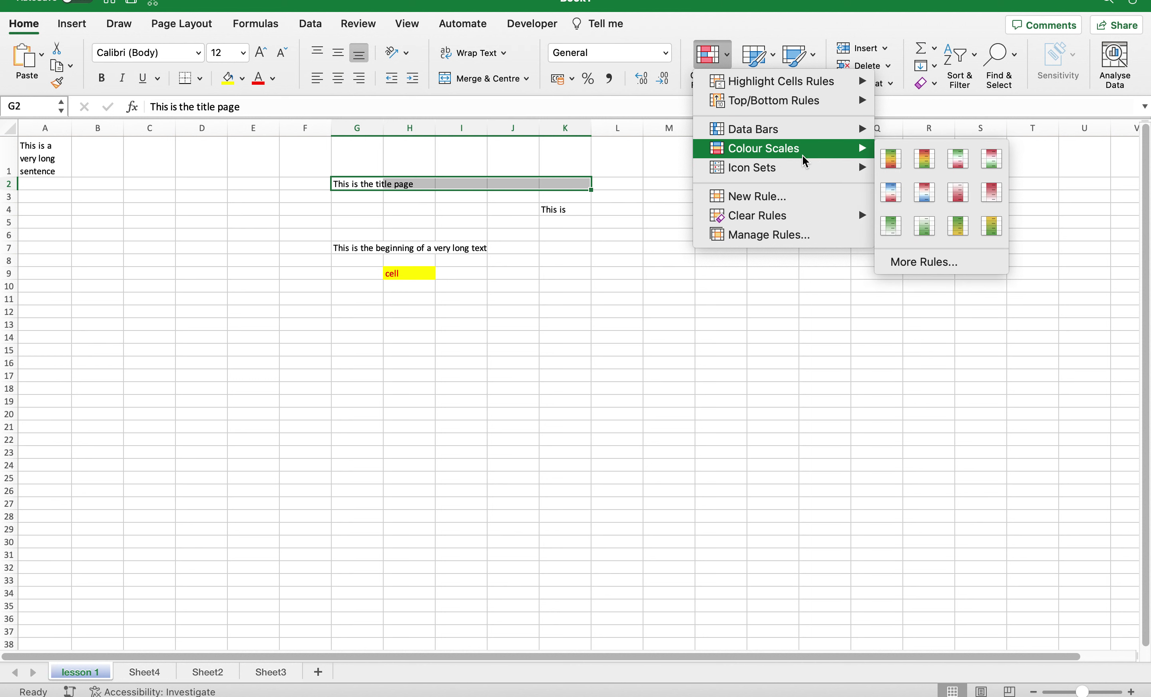
pyautogui.moveTo(796, 170)
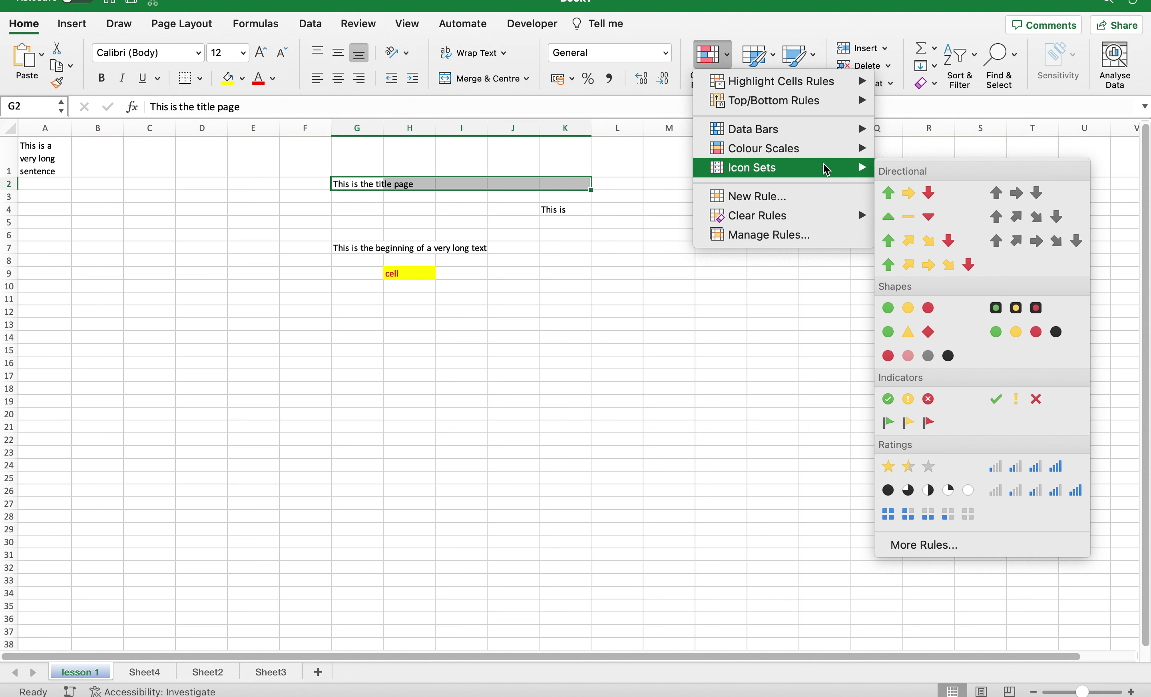
pyautogui.moveTo(815, 218)
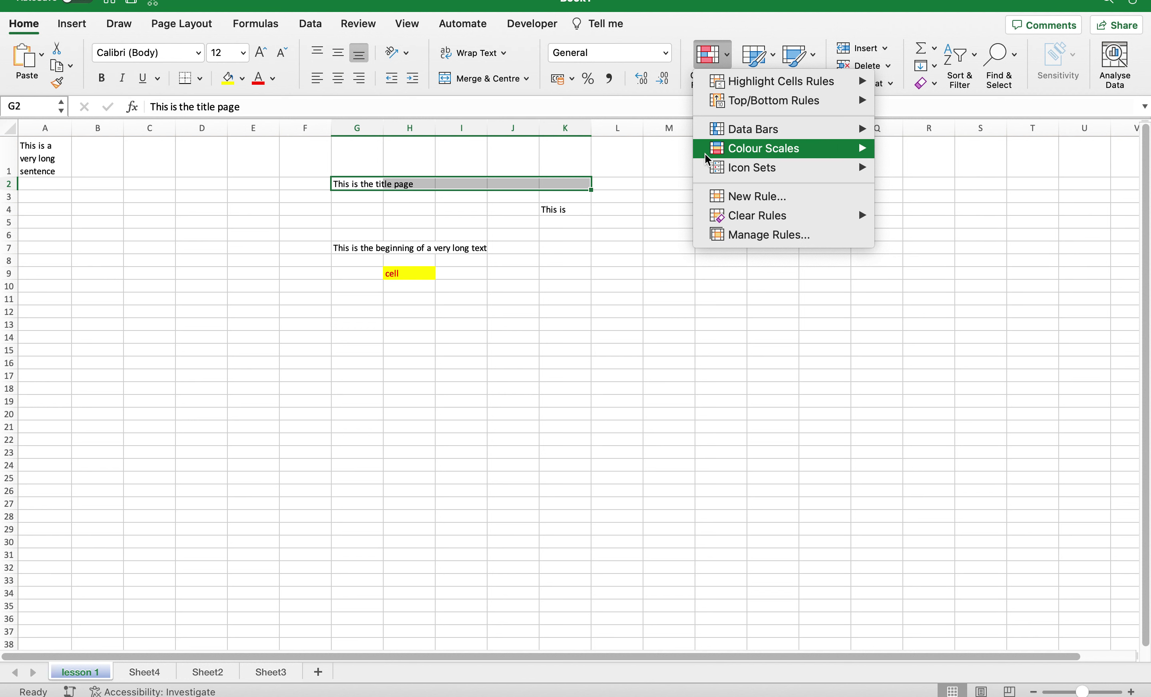
# Explore a new colour-scale rule's minimum type and colour options, then cancel the rule.
pyautogui.click(759, 198)
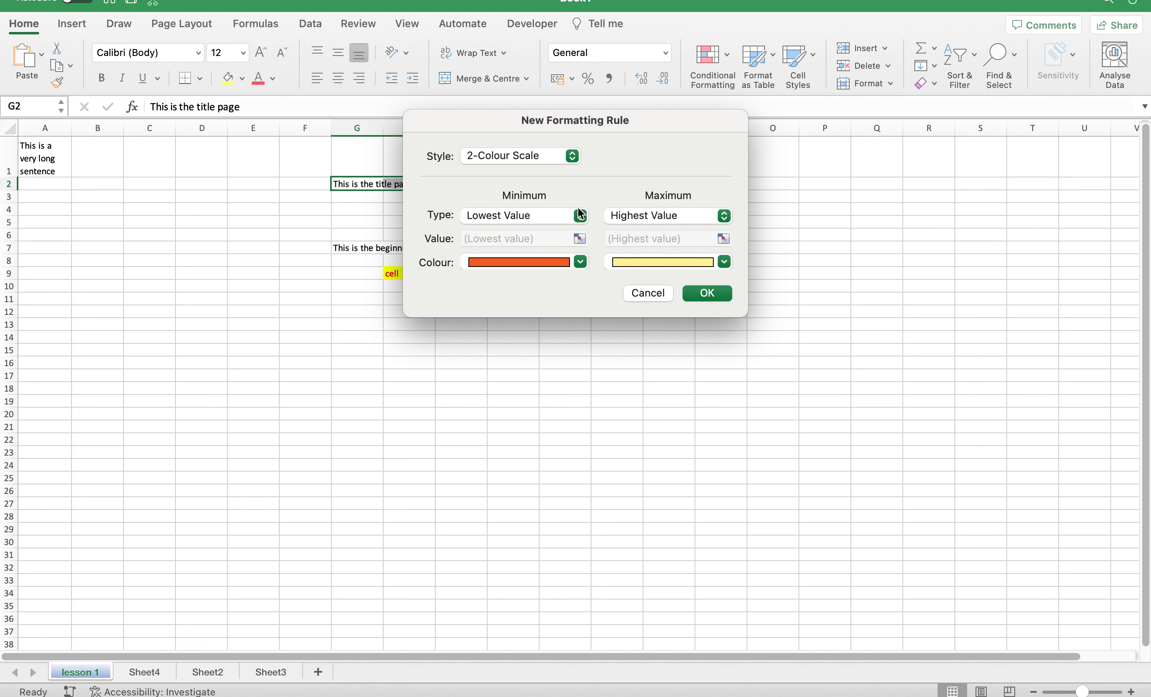
pyautogui.click(539, 214)
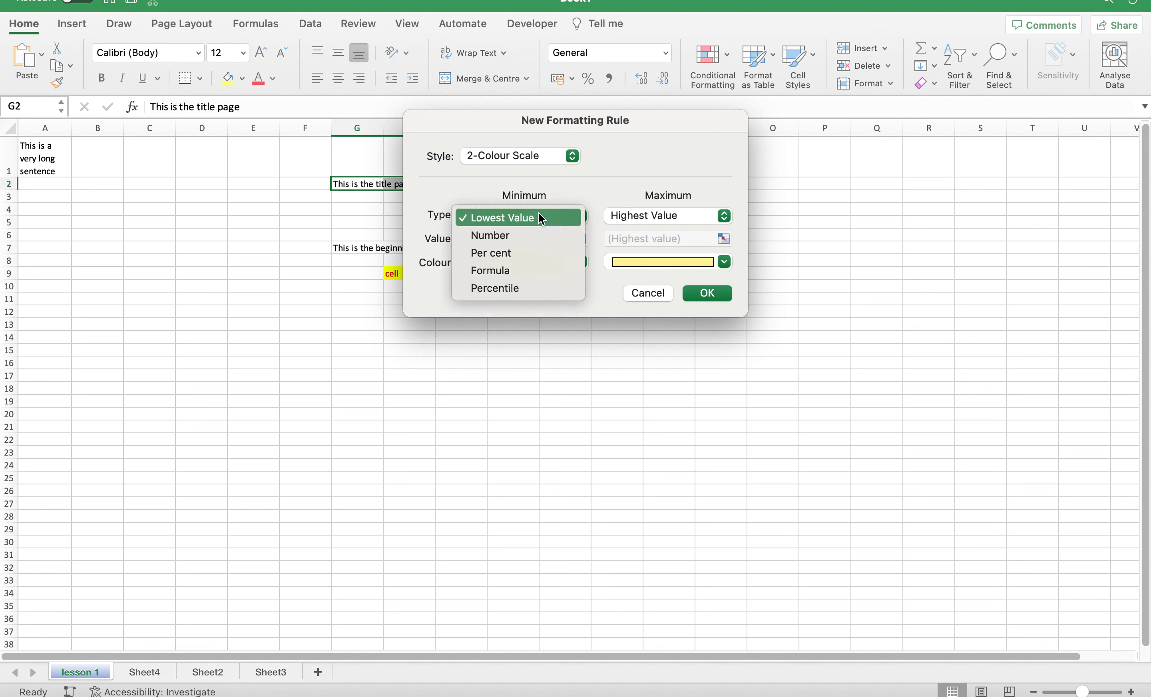
pyautogui.click(628, 193)
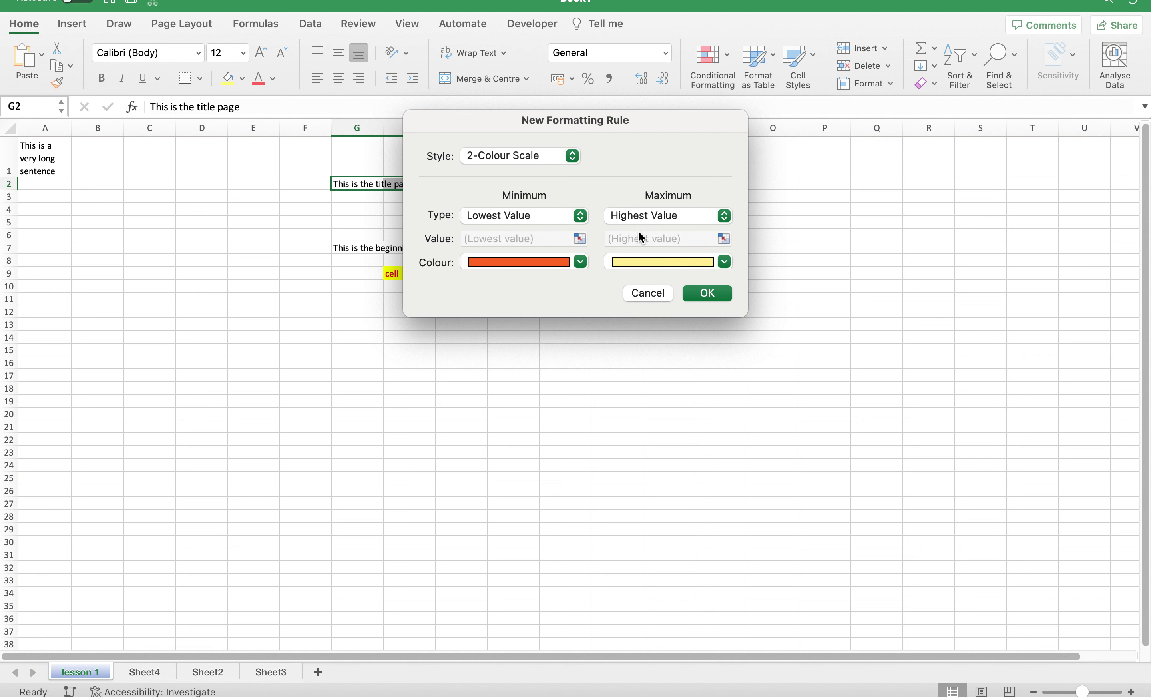
pyautogui.click(580, 263)
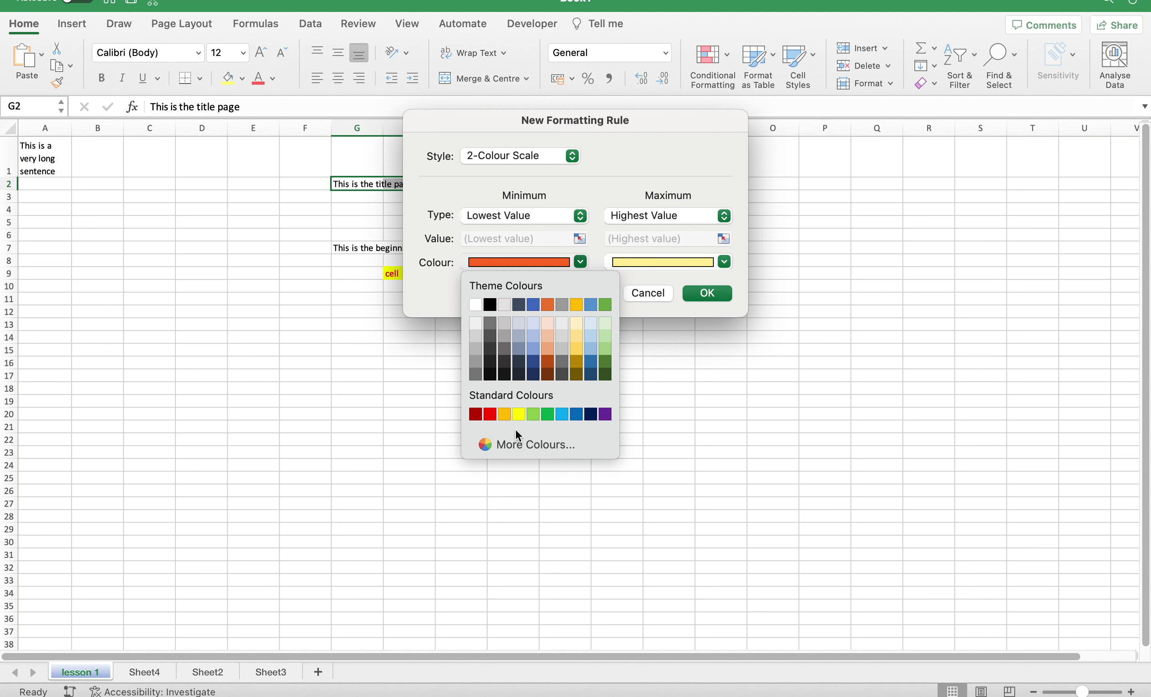
pyautogui.click(507, 442)
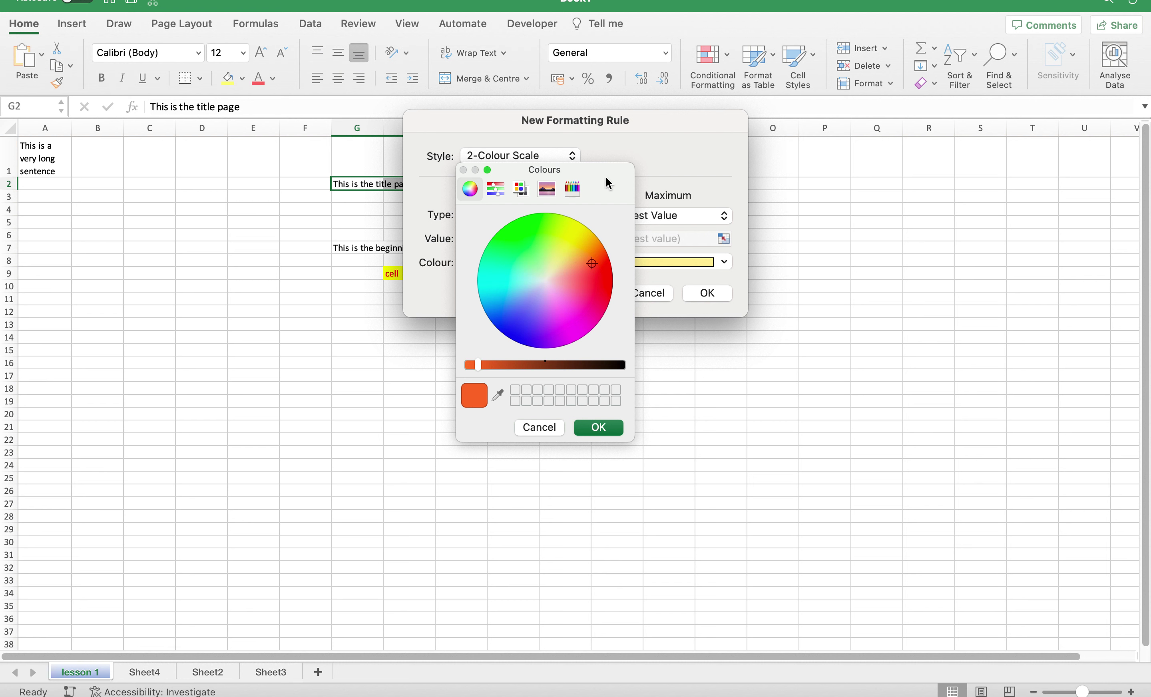
pyautogui.click(531, 425)
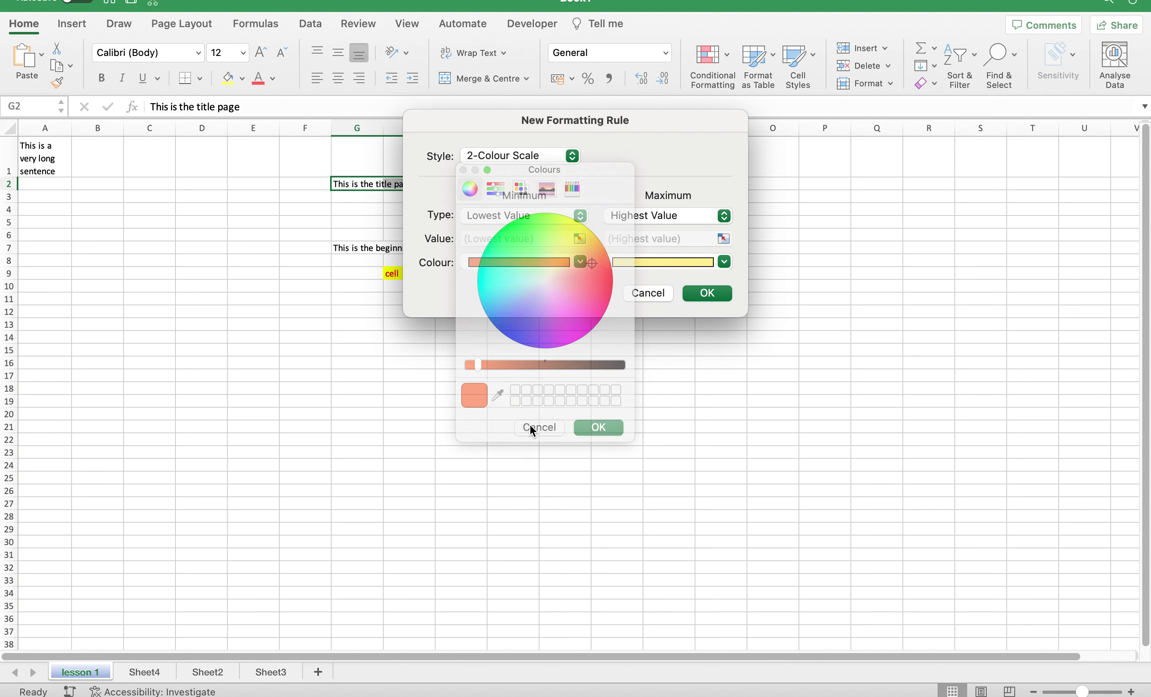
pyautogui.click(647, 293)
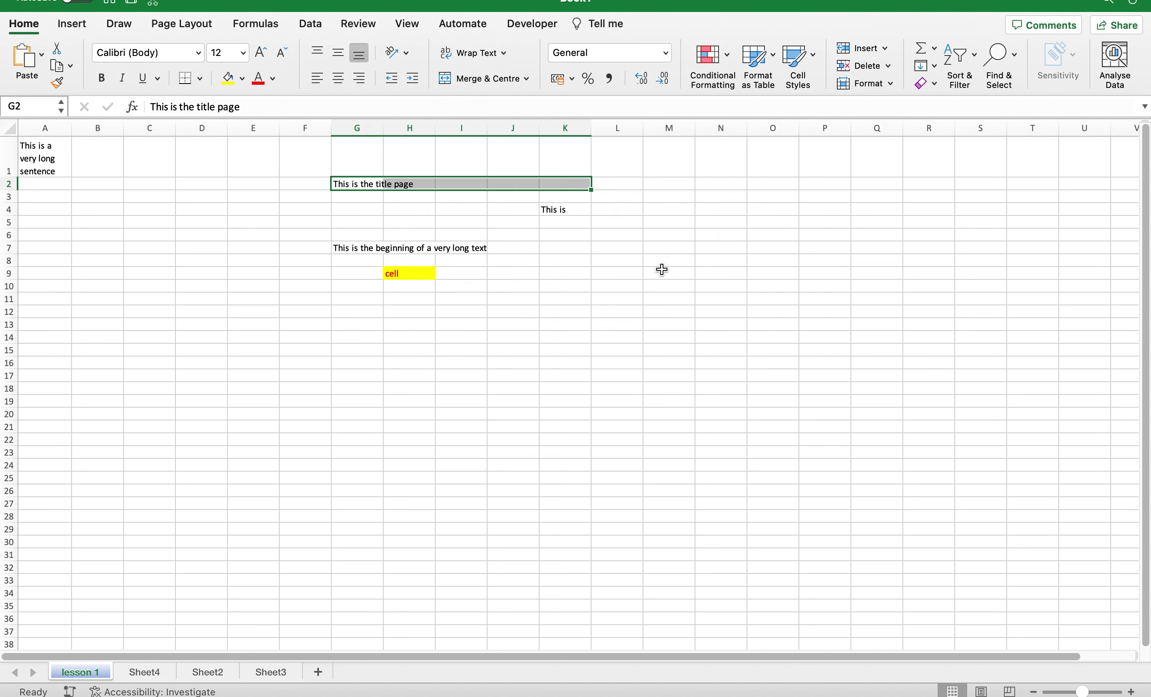
pyautogui.click(770, 55)
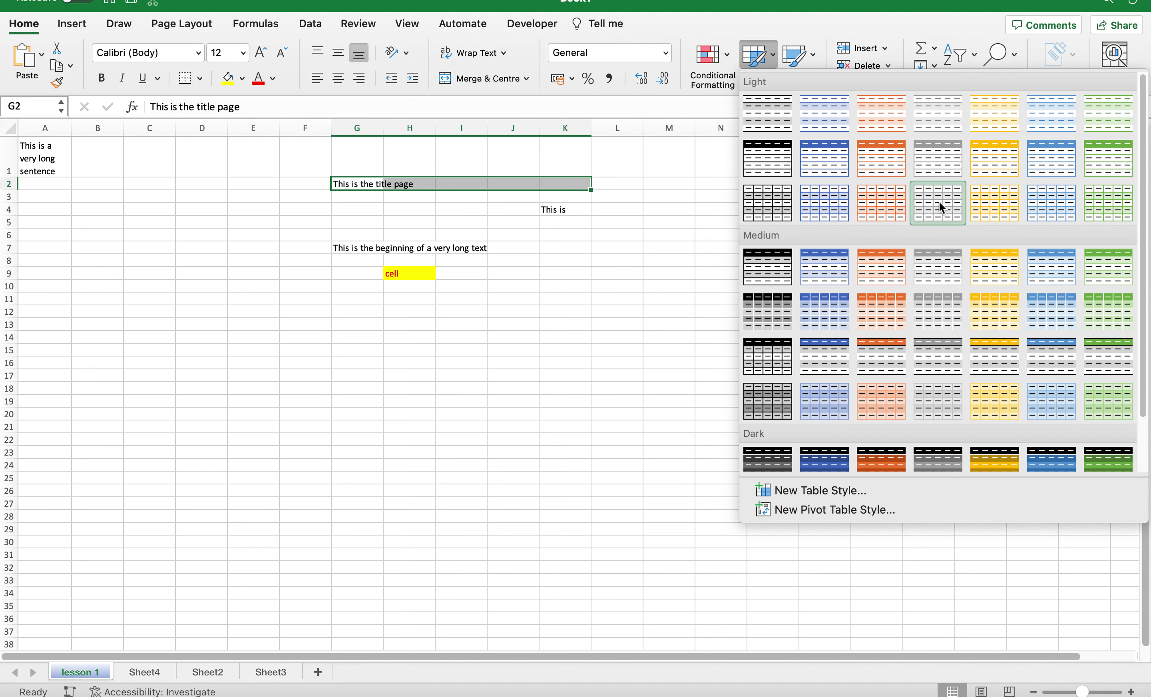
pyautogui.click(807, 490)
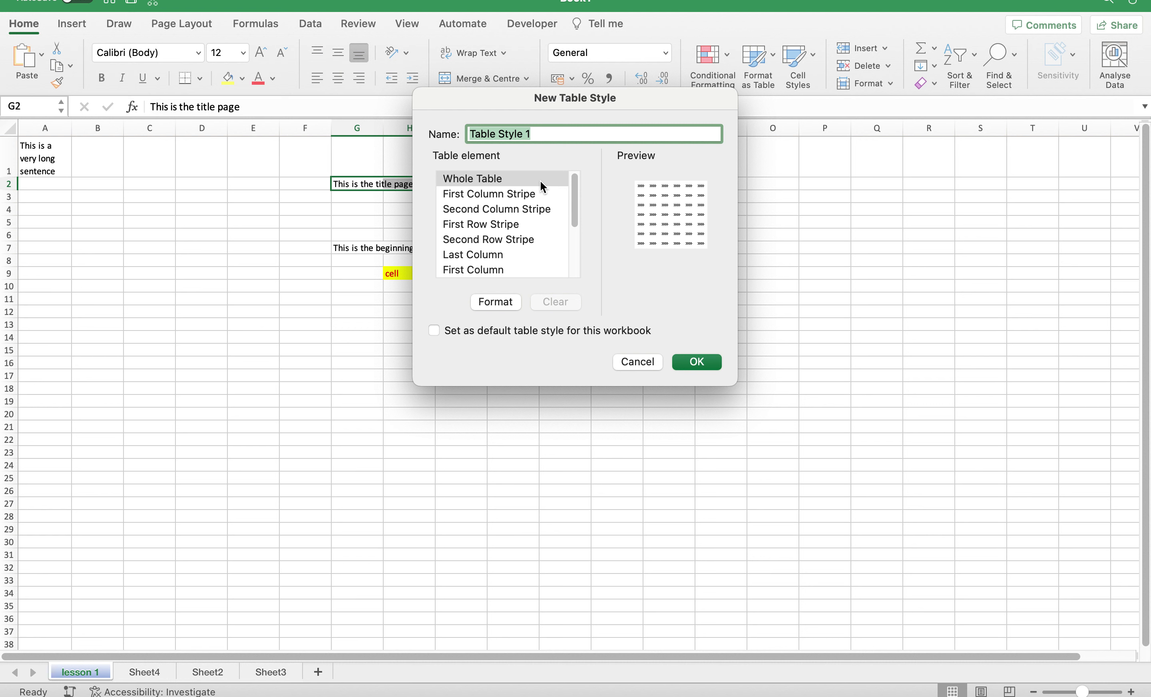
pyautogui.scroll(-5, 523, 213)
pyautogui.scroll(-2, 543, 238)
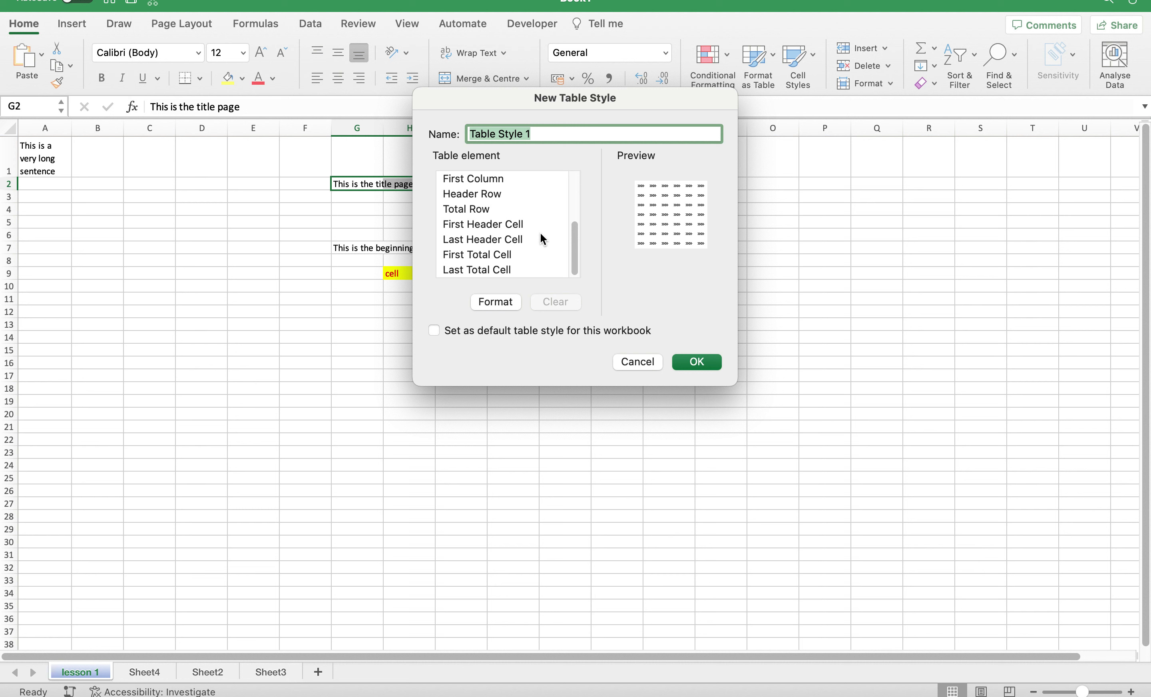
pyautogui.click(637, 361)
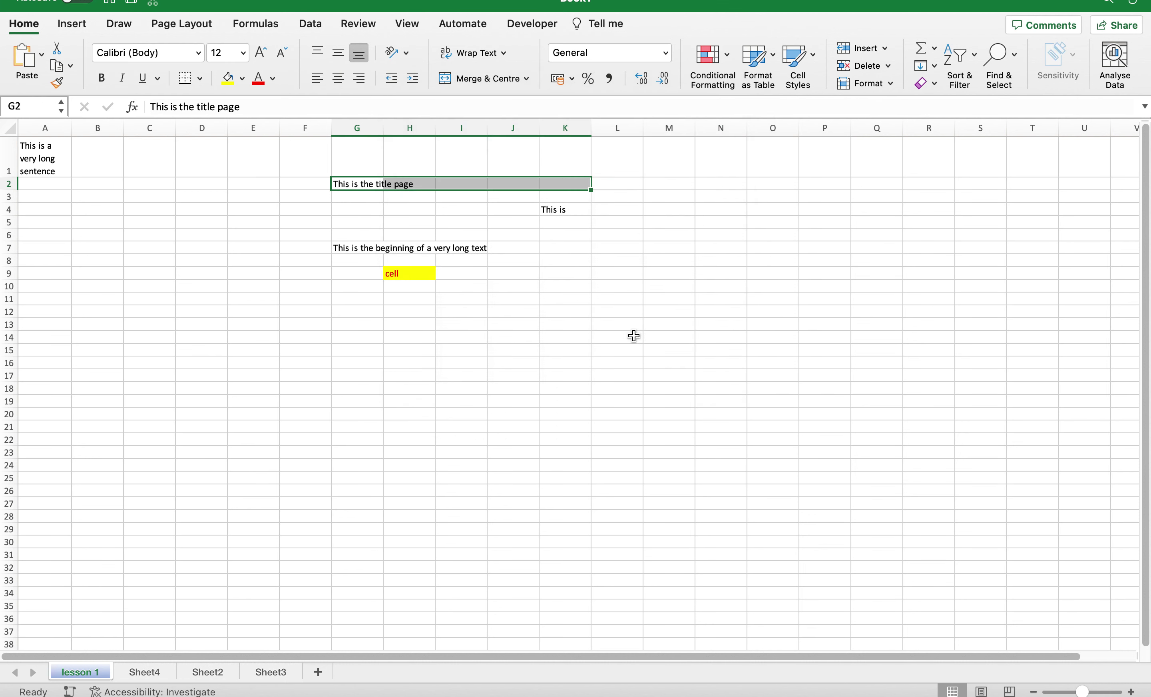
# Apply Excel's Good cell style to K4 so 'This is' shows green on light green.
pyautogui.click(811, 56)
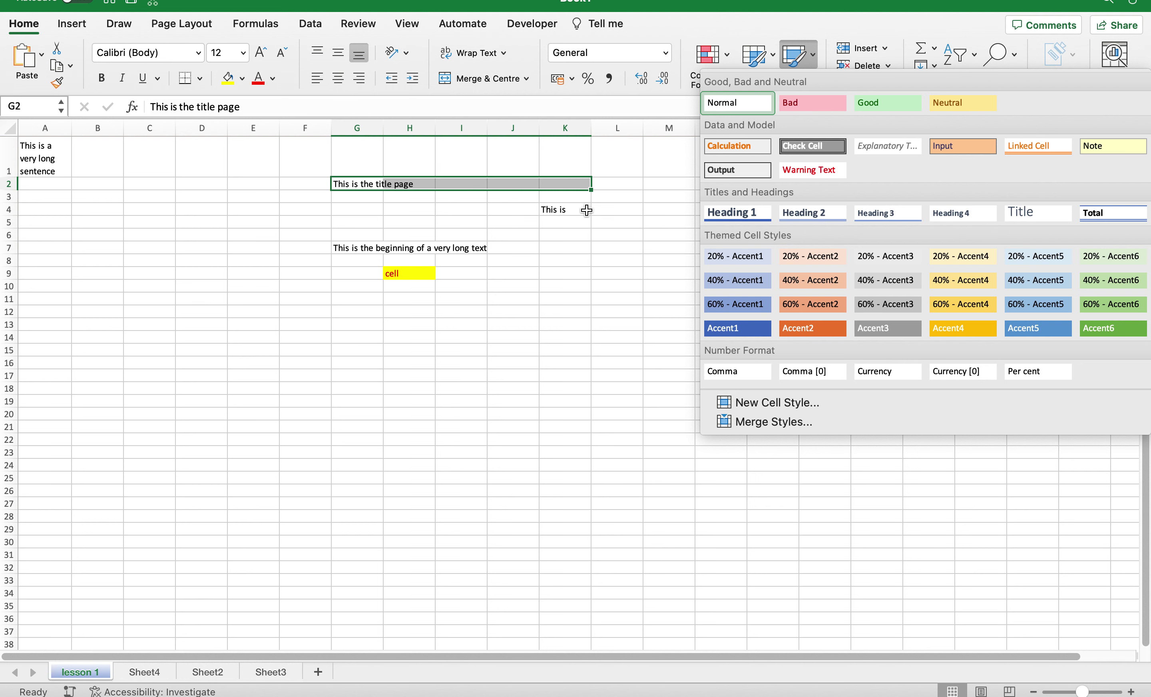
pyautogui.click(564, 210)
pyautogui.click(564, 210)
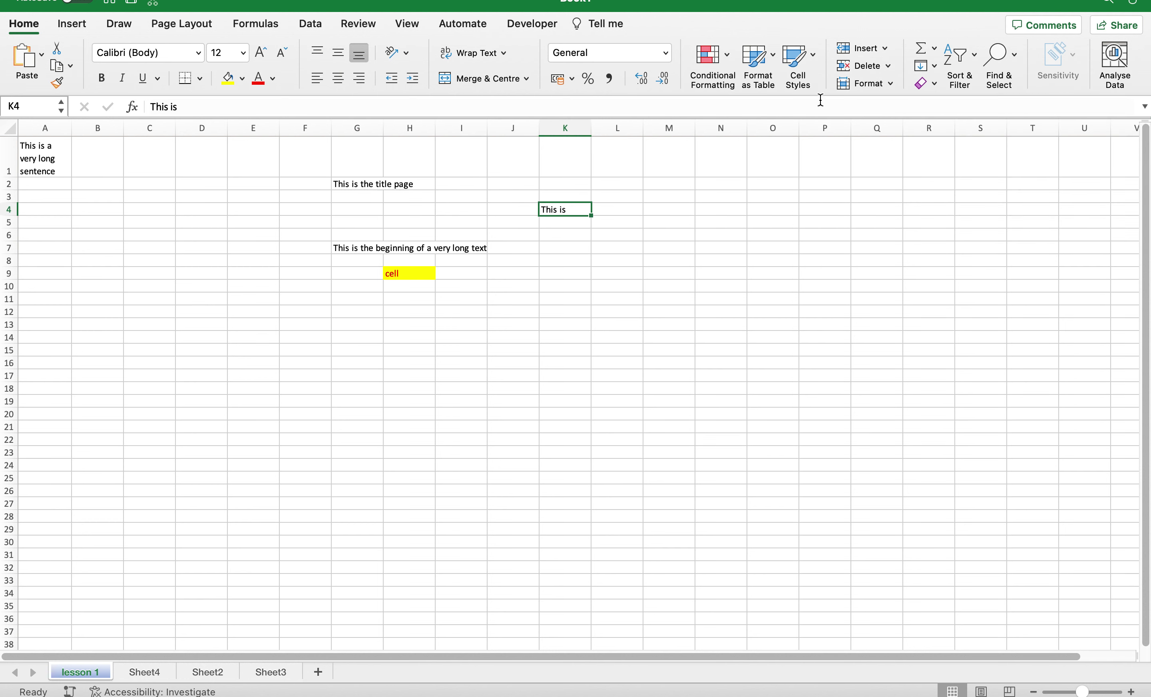
pyautogui.click(815, 53)
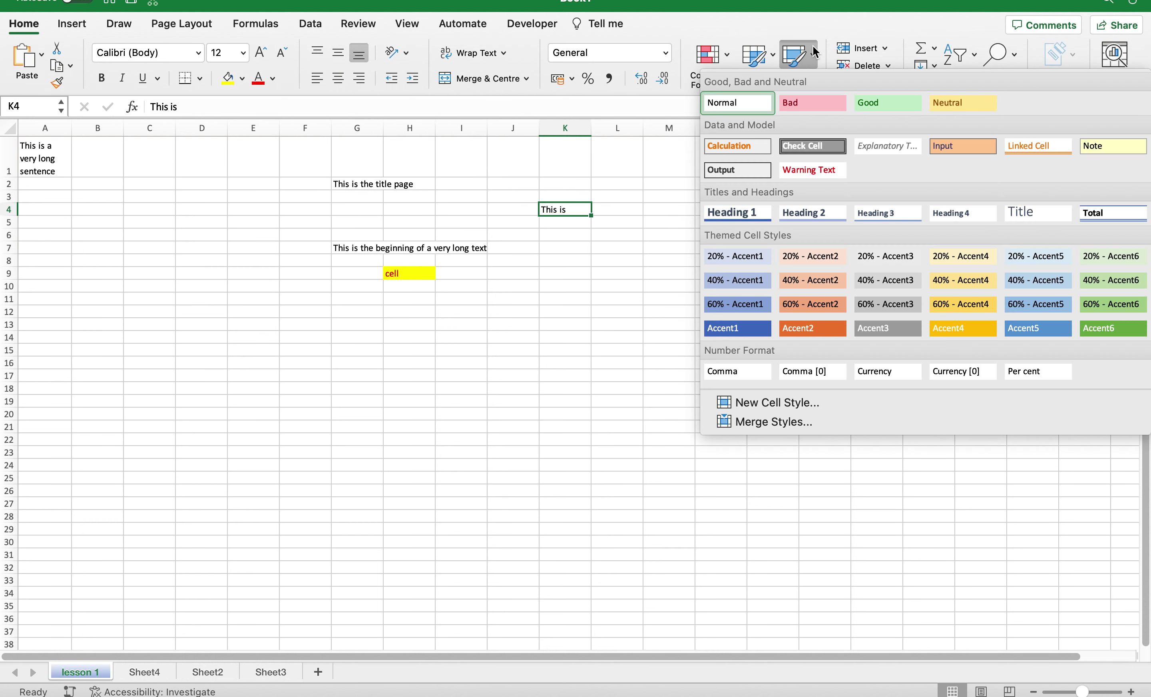
pyautogui.click(910, 107)
pyautogui.click(715, 296)
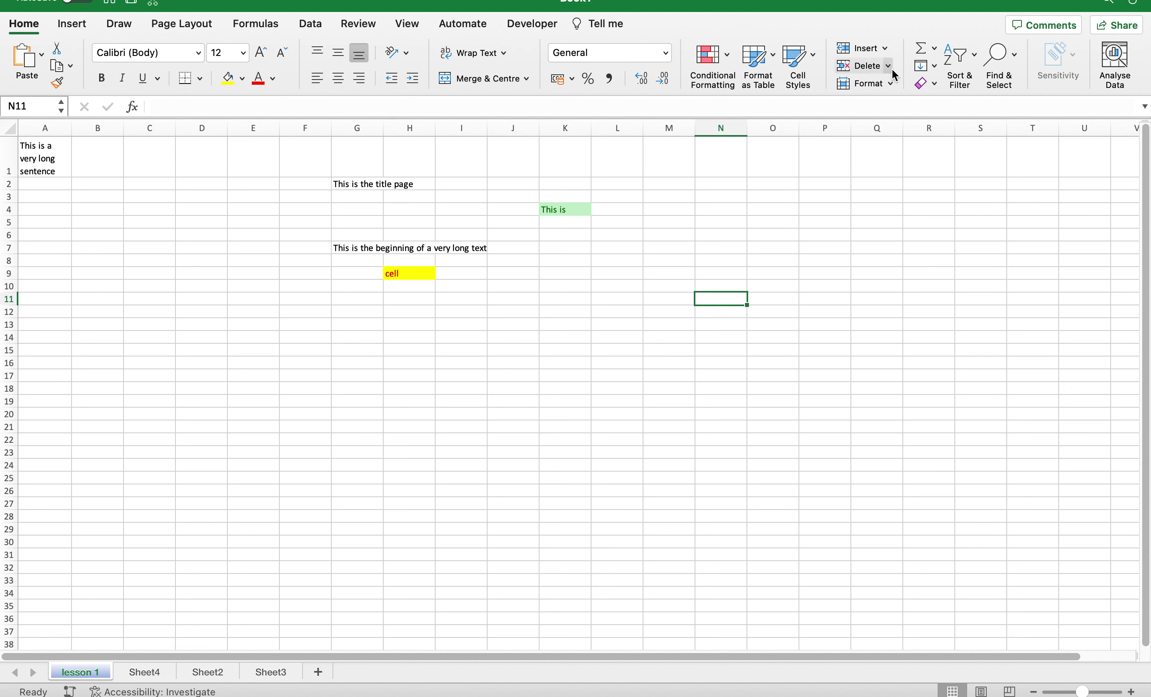
pyautogui.click(884, 48)
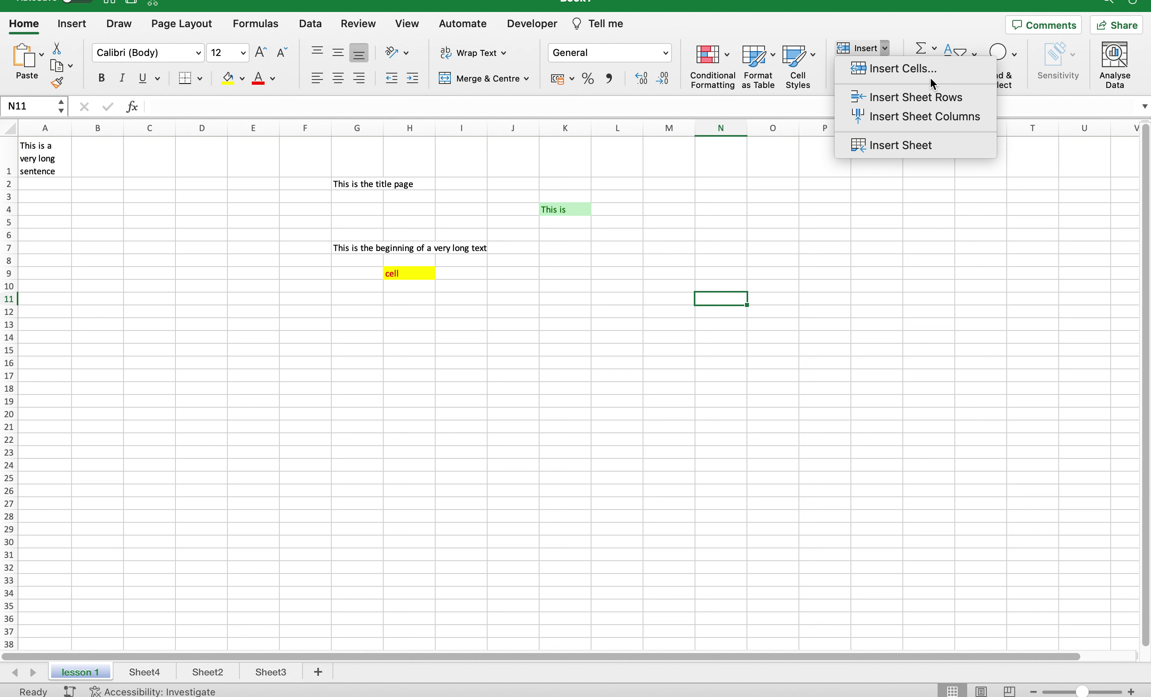
pyautogui.click(846, 242)
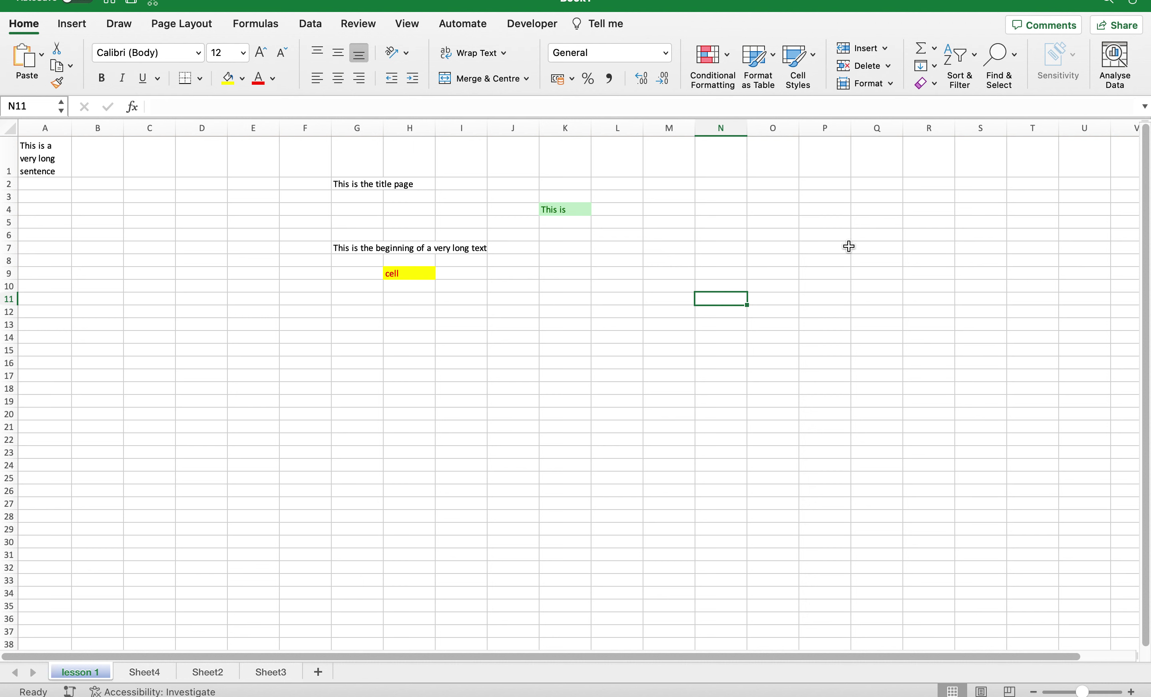
pyautogui.click(890, 67)
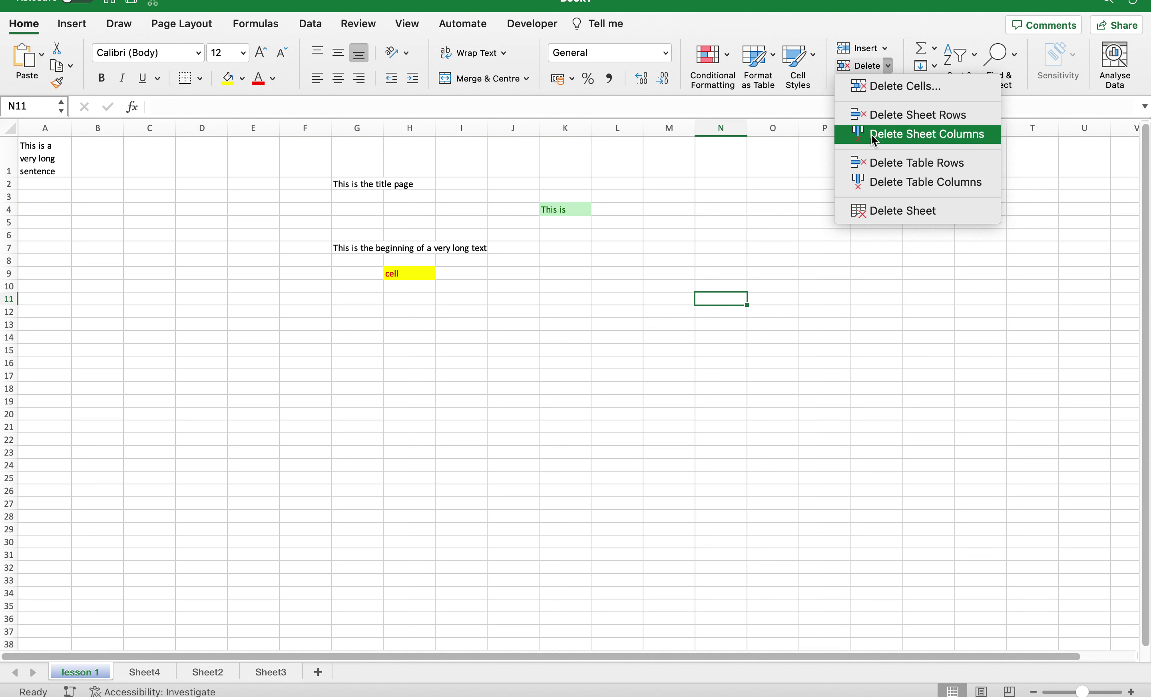
pyautogui.click(783, 155)
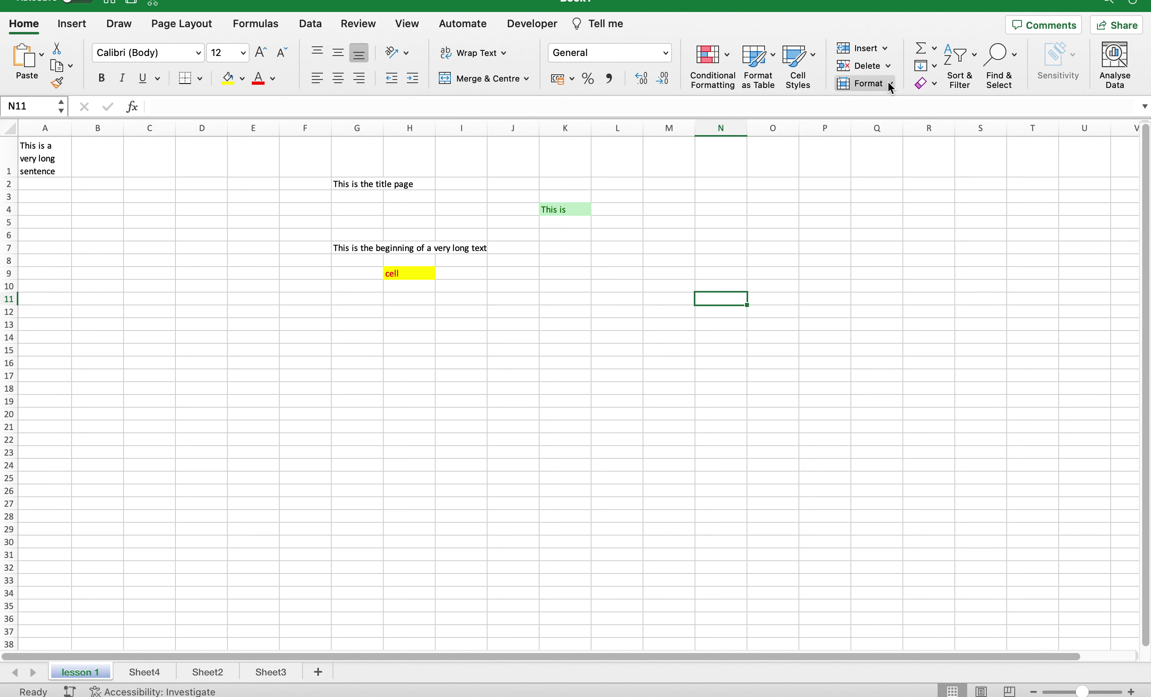
pyautogui.click(892, 85)
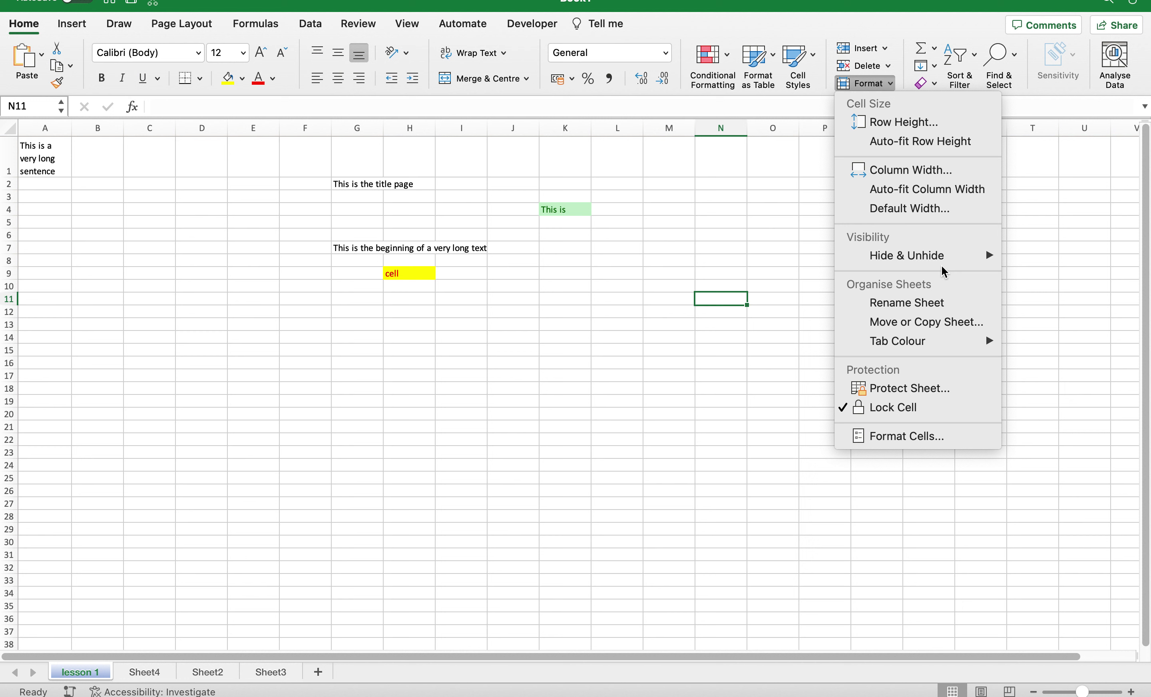
# Colour the lesson 1 sheet tab purple through the Format Tab Colour menu.
pyautogui.moveTo(942, 264)
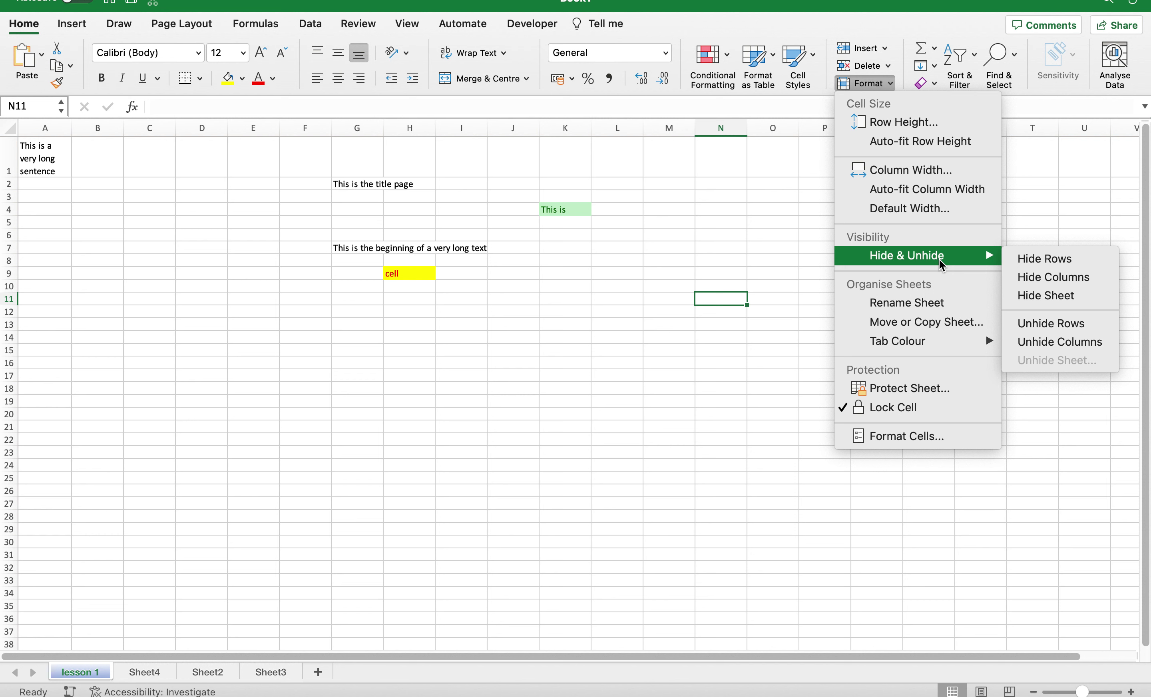
pyautogui.moveTo(921, 343)
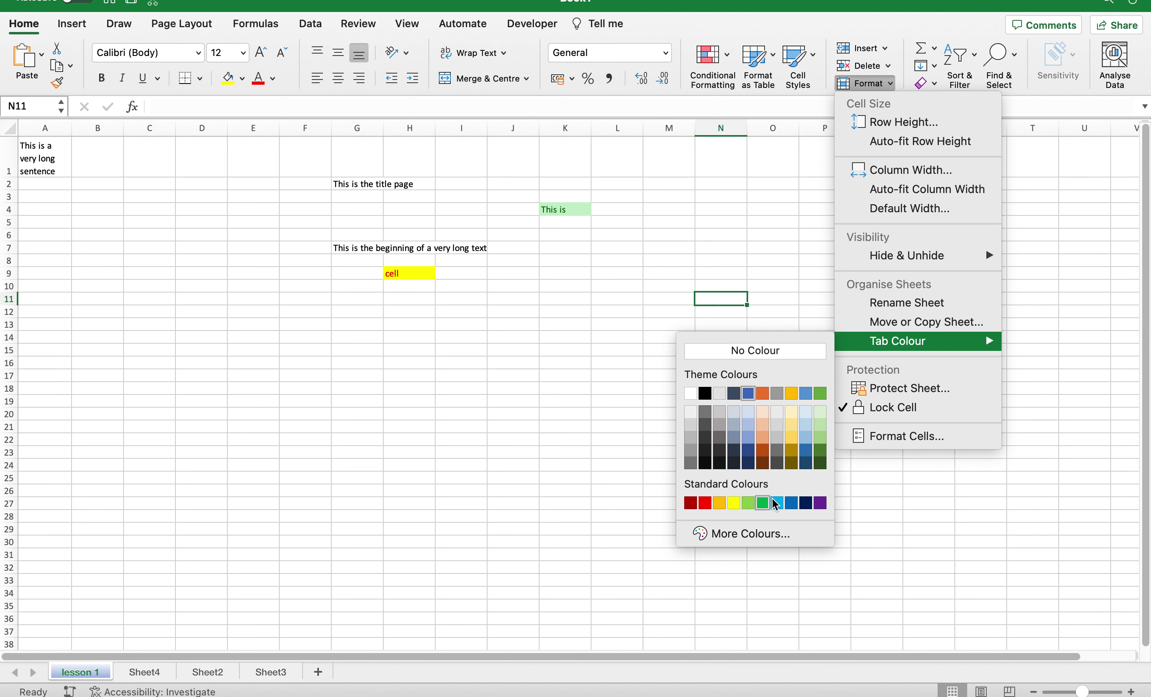
pyautogui.click(820, 502)
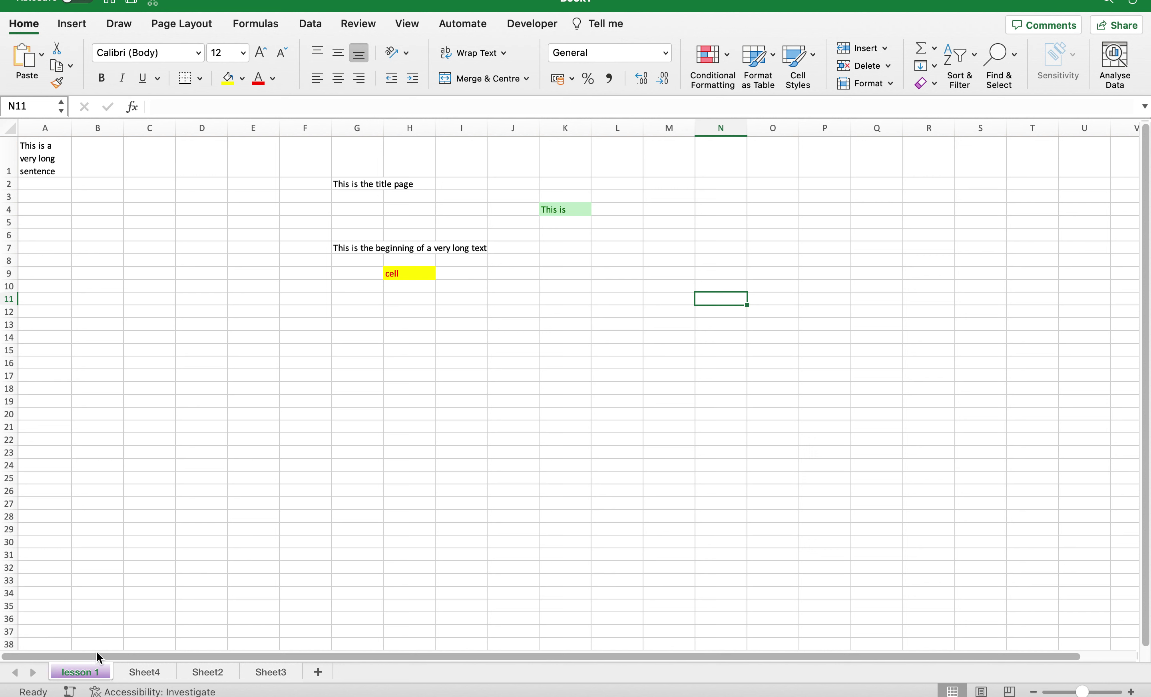
# Change the lesson 1 sheet tab colour to the red standard swatch.
pyautogui.click(890, 85)
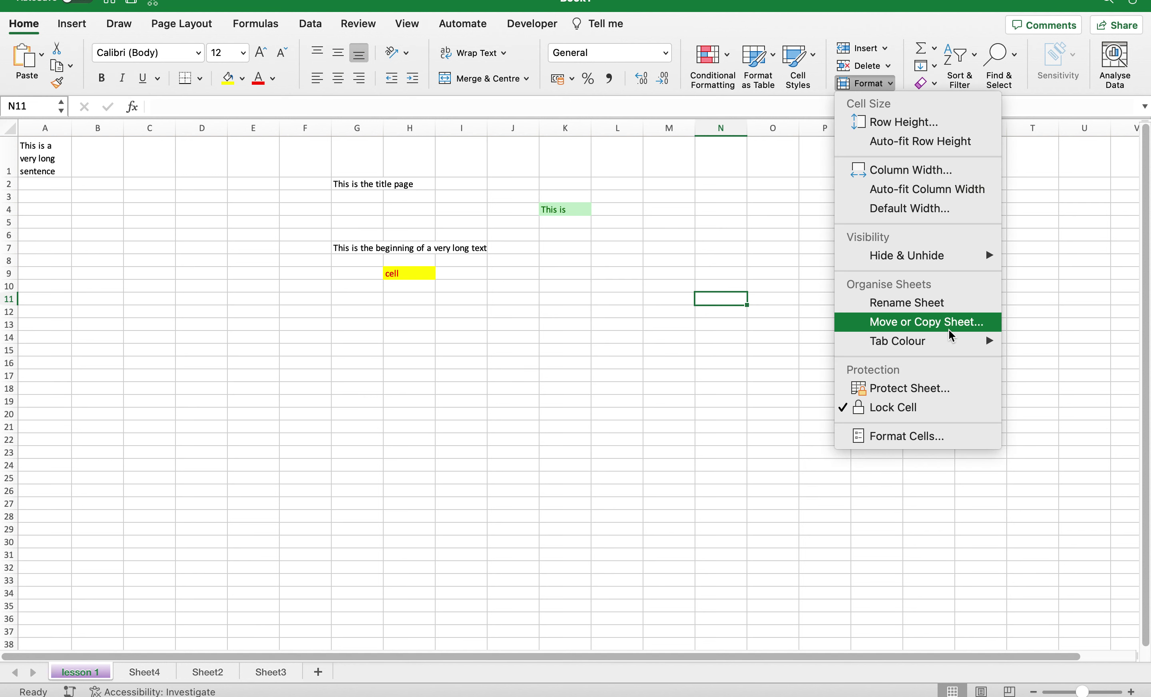
pyautogui.moveTo(961, 342)
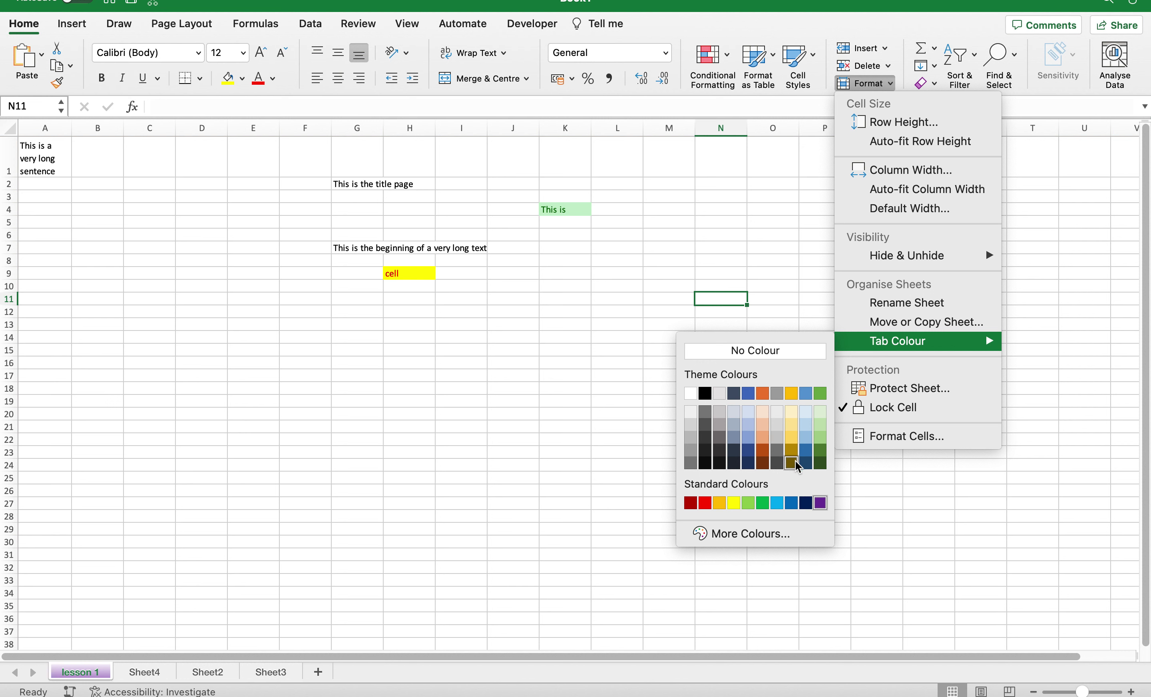
pyautogui.click(704, 501)
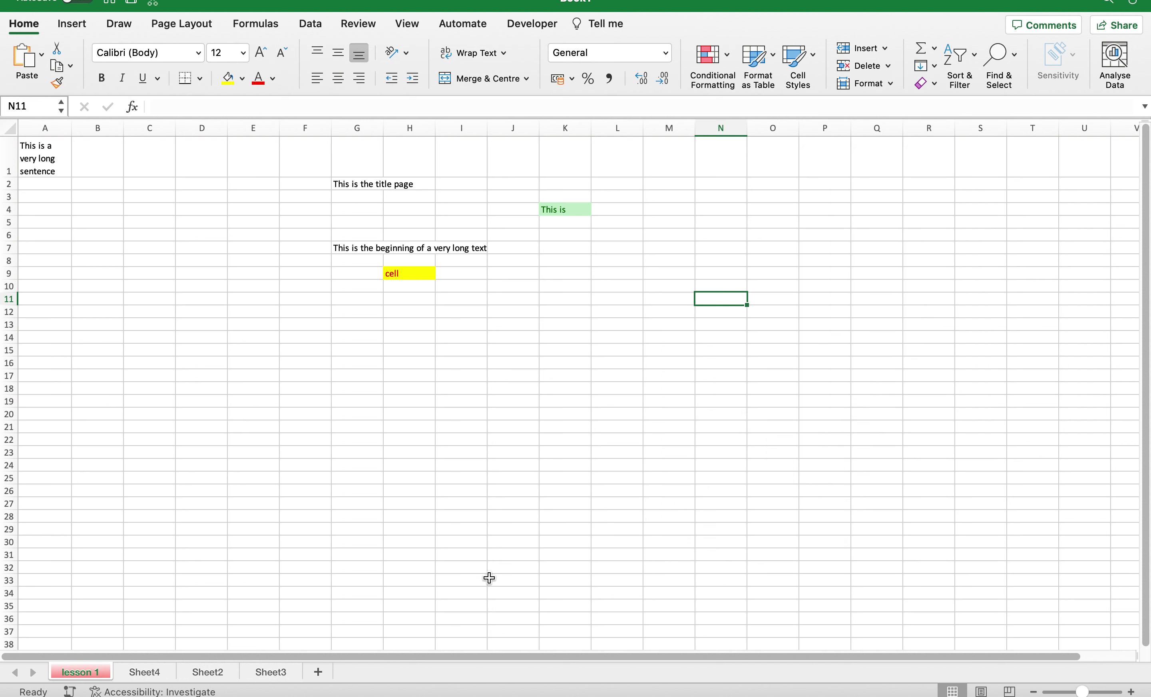
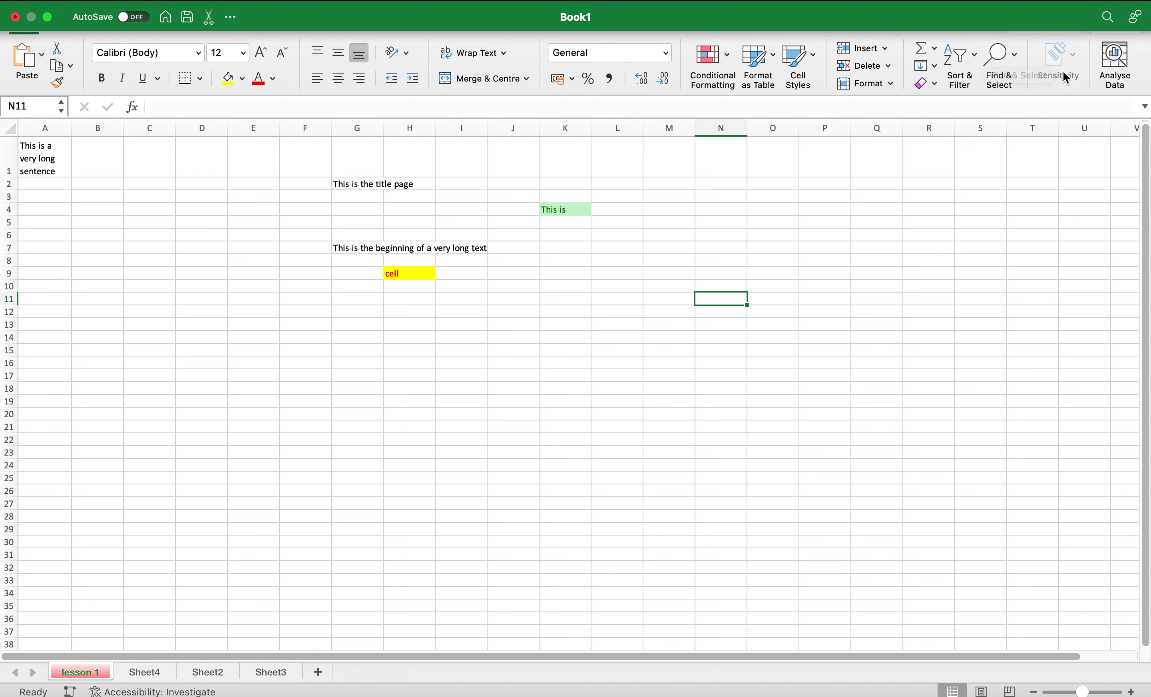
# Preview the AutoSum and Fill dropdowns without choosing any option.
pyautogui.click(934, 48)
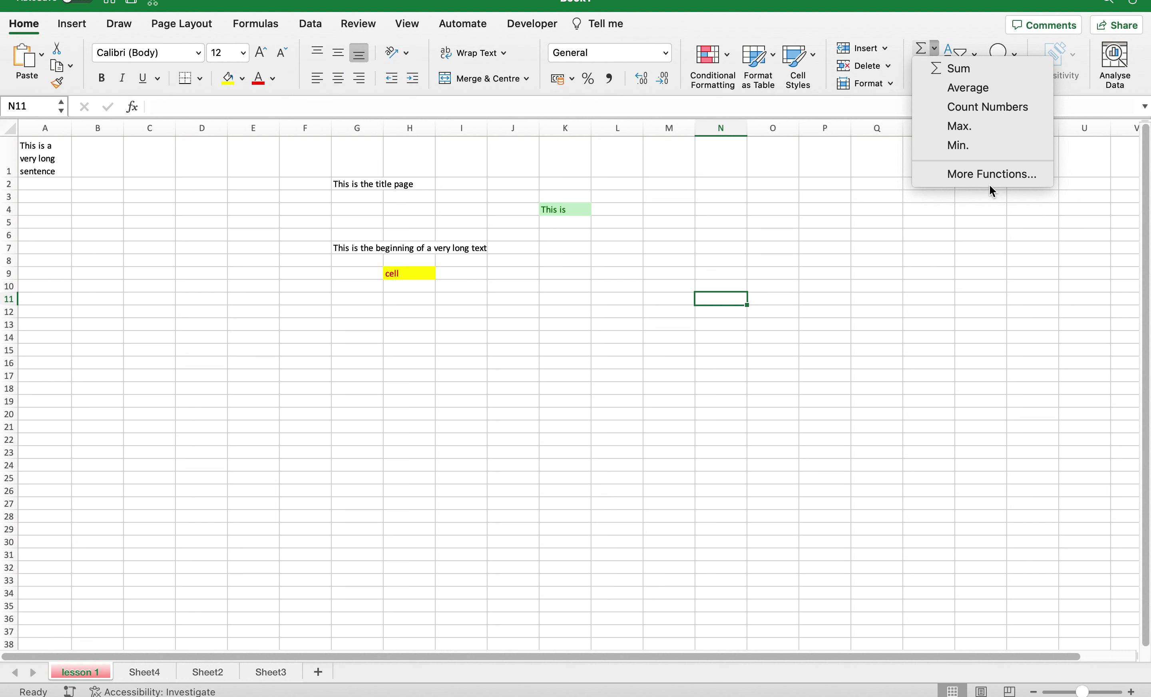
pyautogui.click(961, 218)
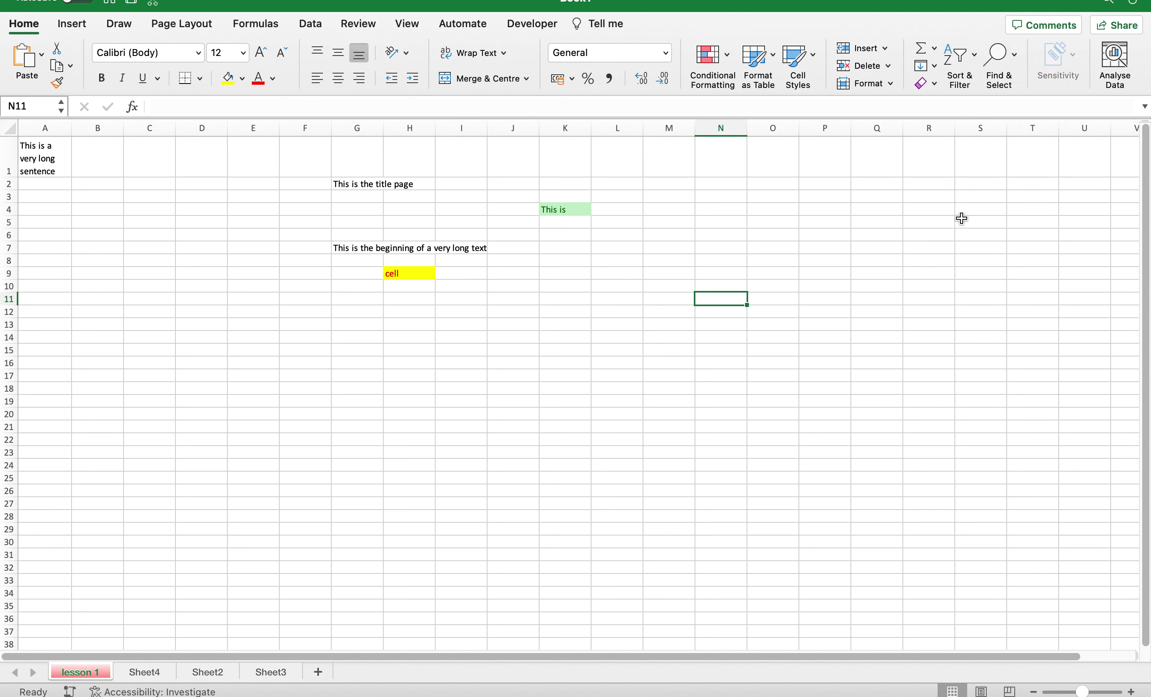
pyautogui.click(931, 67)
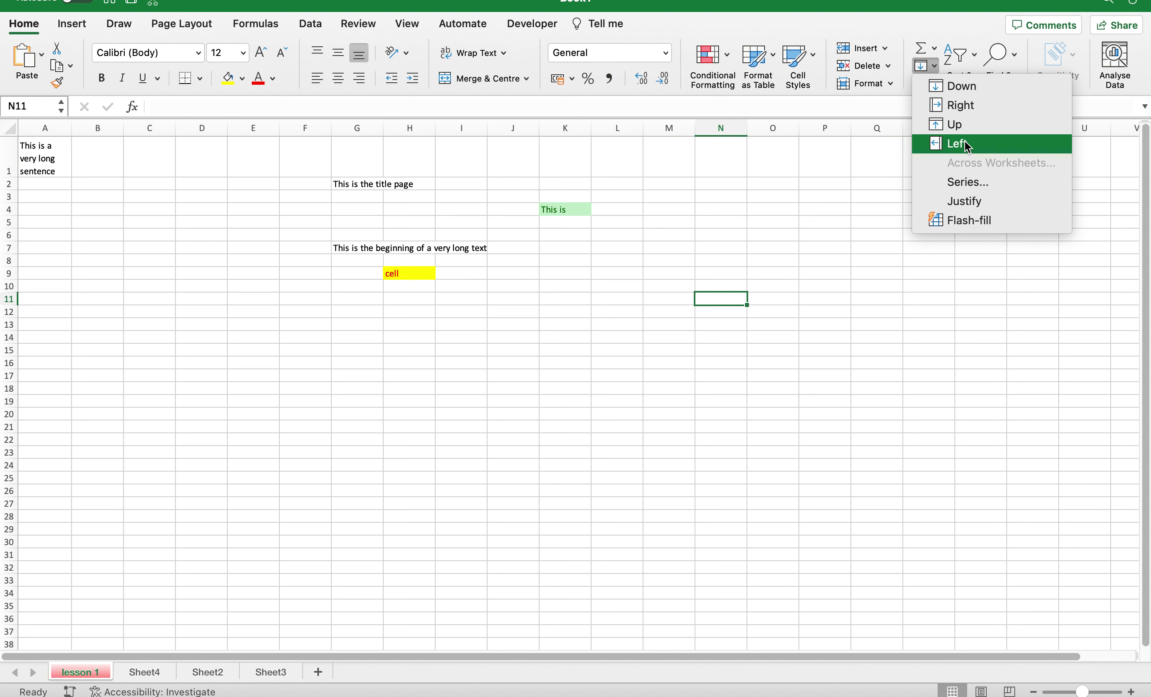
pyautogui.click(924, 296)
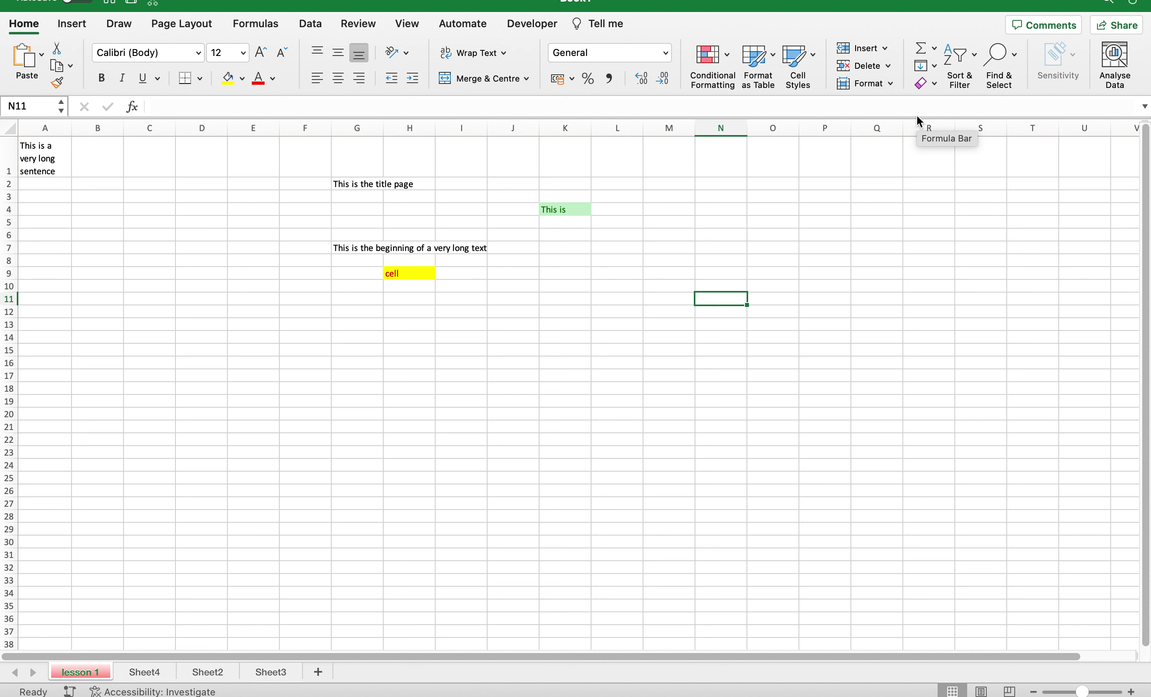
# Check A1's text, then undo the earlier text and formatting edits with Cmd+Z.
pyautogui.moveTo(920, 1)
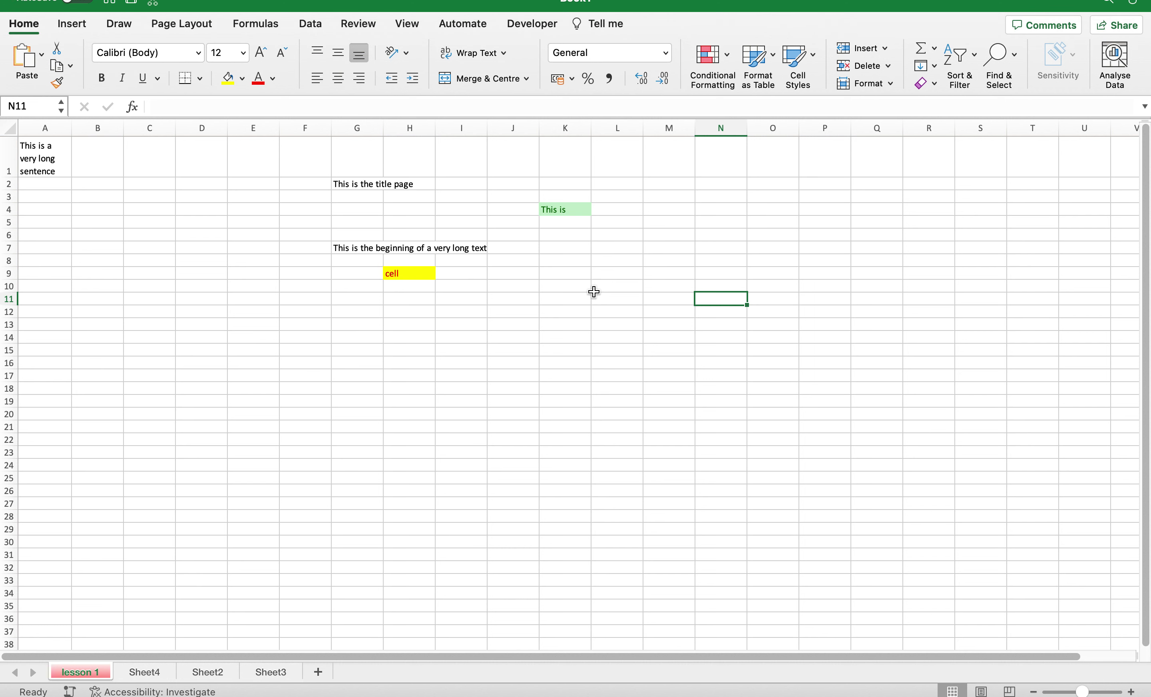
pyautogui.click(523, 302)
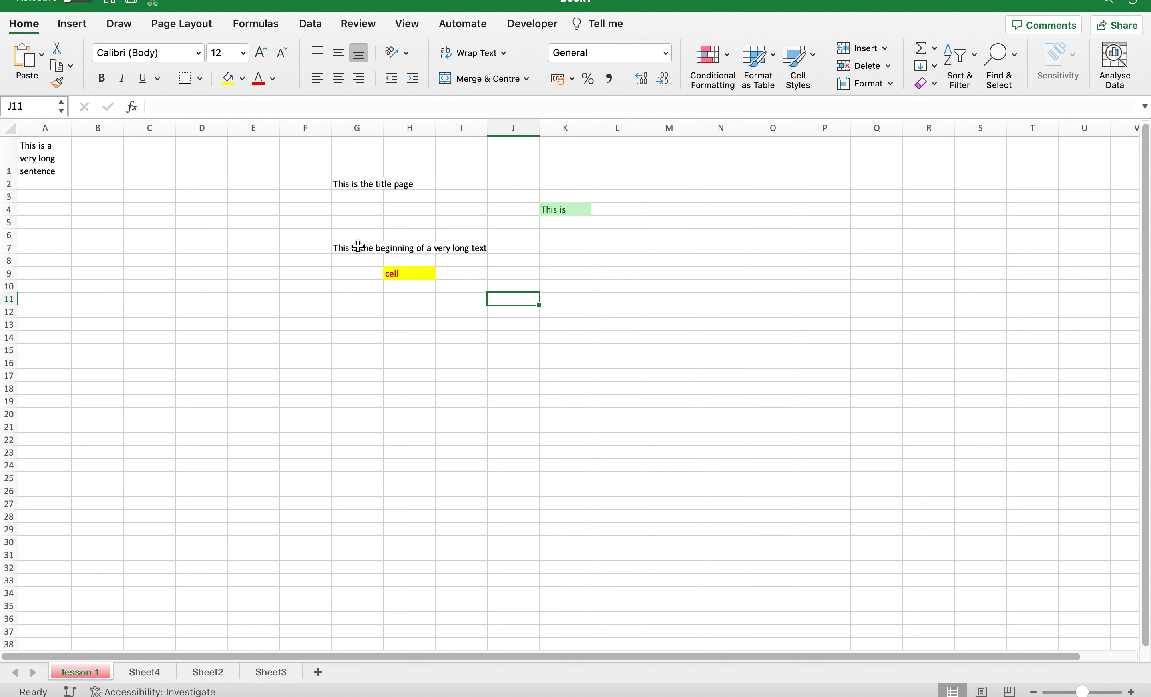
pyautogui.click(33, 165)
pyautogui.press('super+z')
pyautogui.press('super+z')
pyautogui.press('super+z')
pyautogui.press('super+z')
pyautogui.press('super+z')
pyautogui.press('super+z')
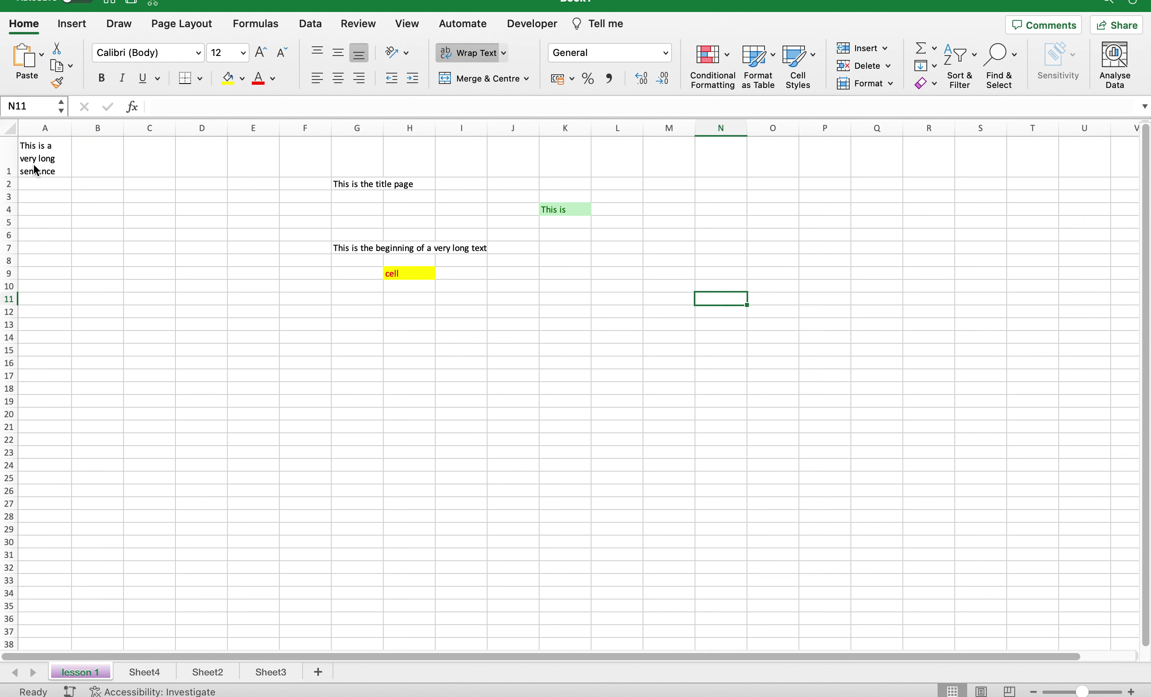
pyautogui.press('super+z')
pyautogui.press('super+z')
pyautogui.press('super+z')
pyautogui.press('super+z')
pyautogui.press('super+z')
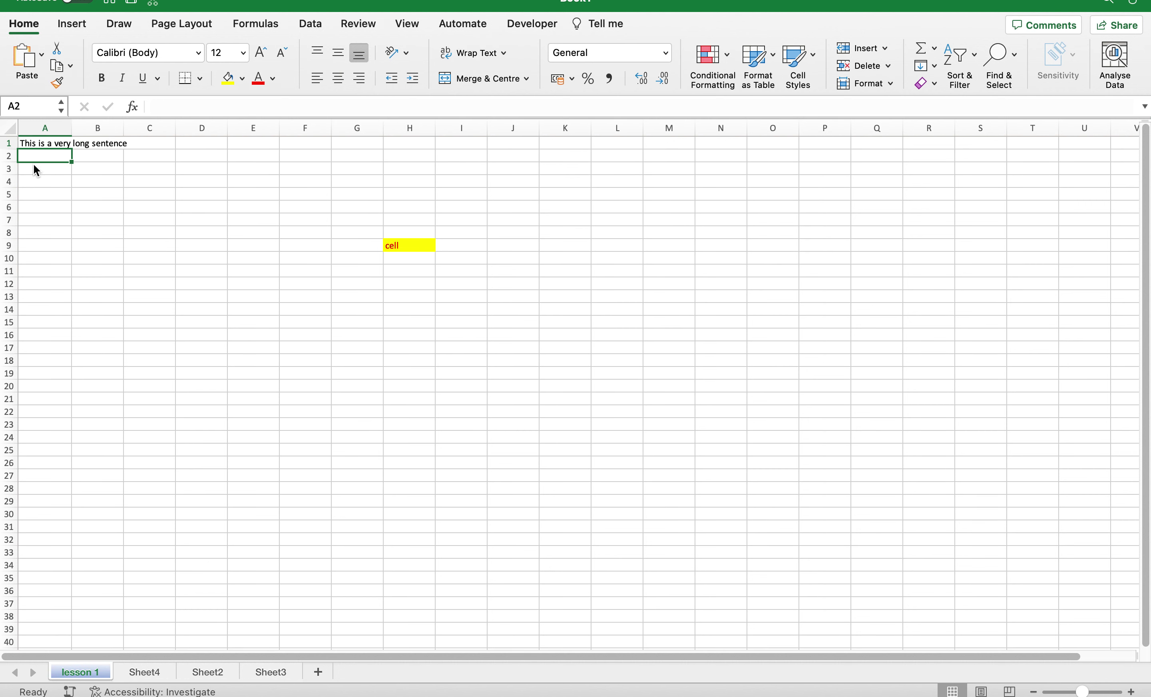
pyautogui.scroll(5, 59, 196)
pyautogui.scroll(8, 60, 198)
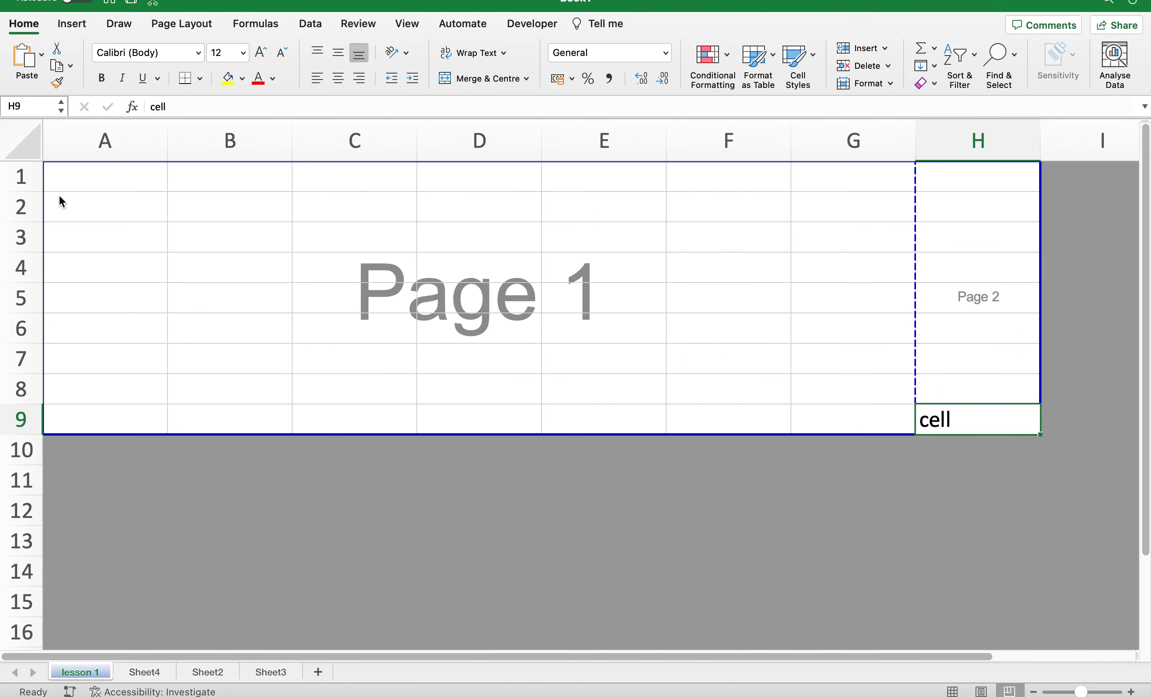
# Undo back to Normal view, removing 'cell' from H9, and select A1.
pyautogui.scroll(-10, 60, 201)
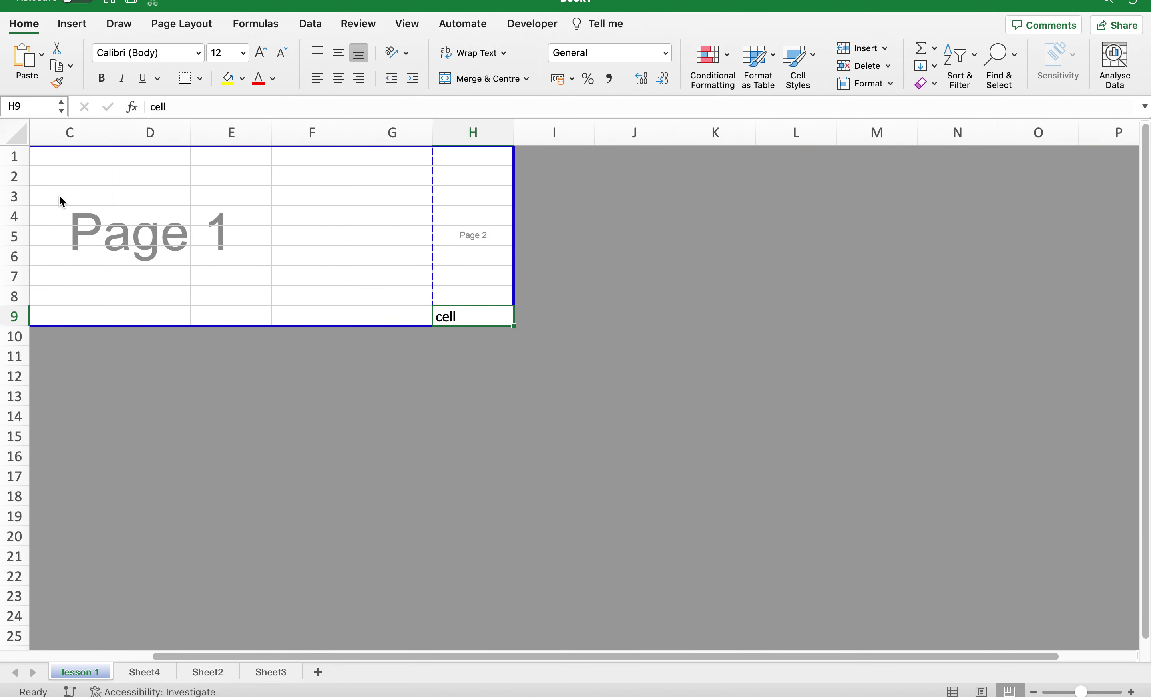
pyautogui.scroll(4, 60, 201)
pyautogui.scroll(-4, 59, 196)
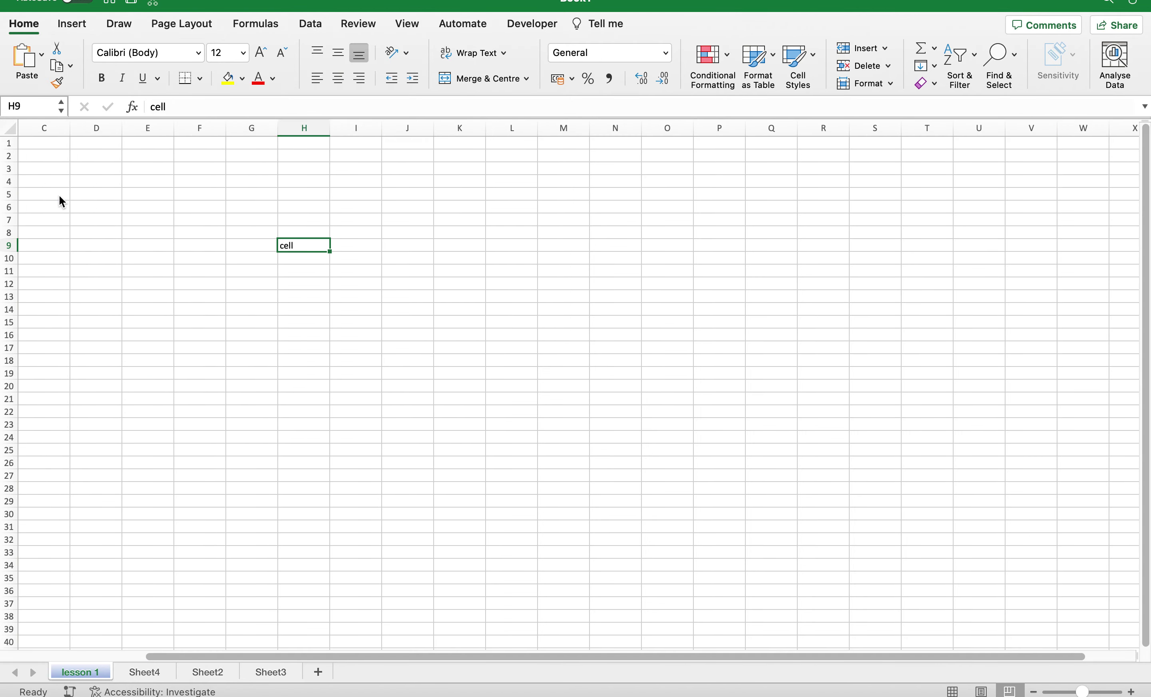
pyautogui.press('Left')
pyautogui.press('Left')
pyautogui.press('Left')
pyautogui.scroll(-3, 59, 195)
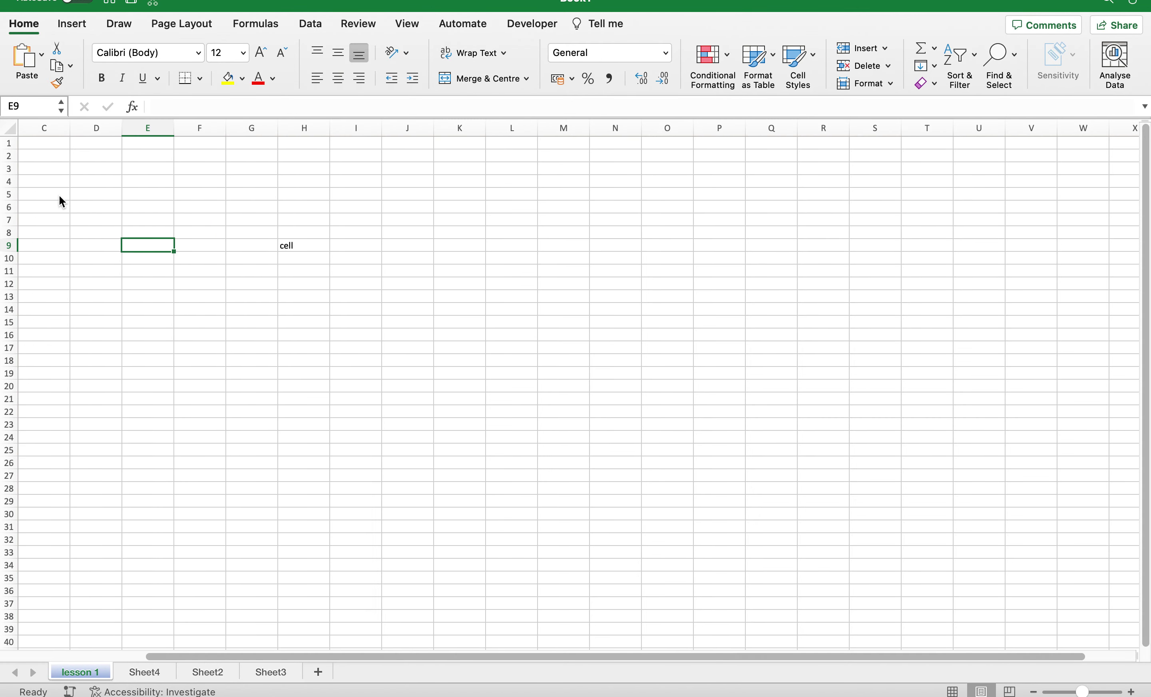
pyautogui.hotkey('ctrl', 'z')
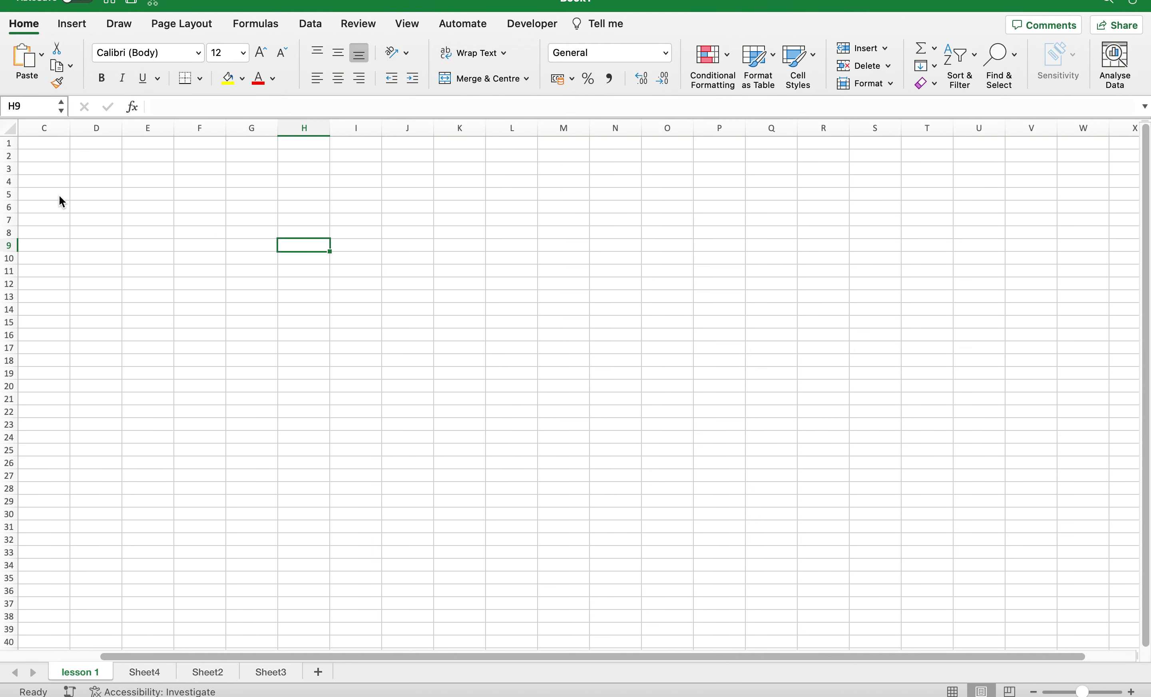
pyautogui.hscroll(-3, 59, 196)
pyautogui.click(63, 144)
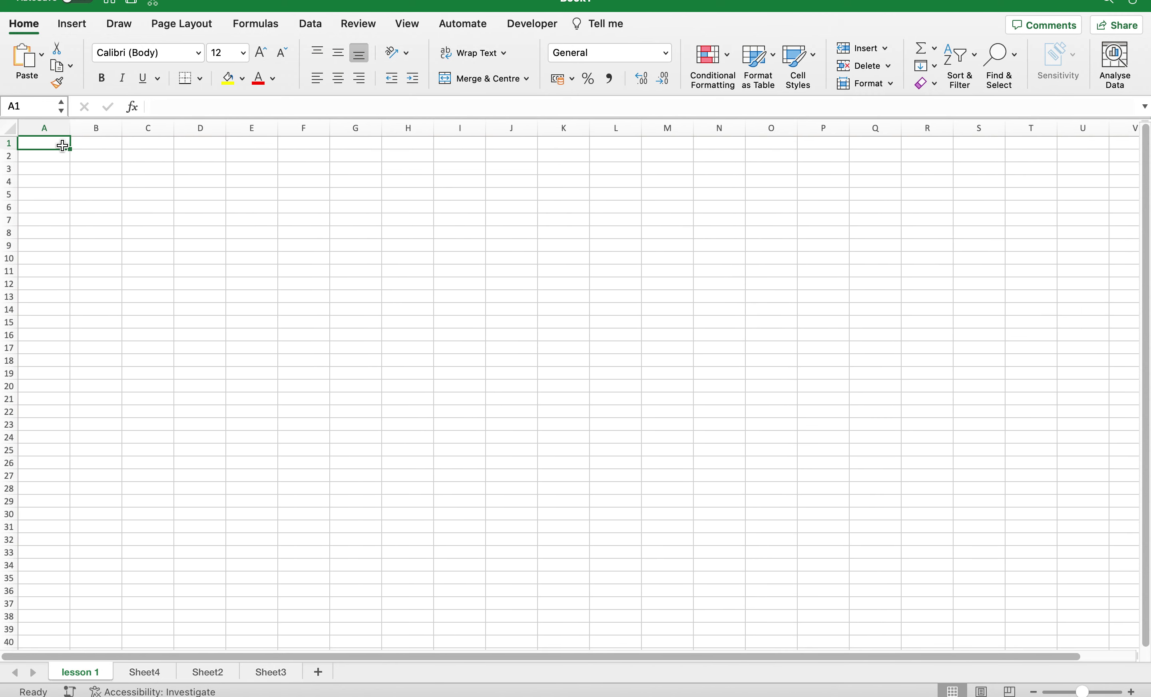
# Enter 'Monday' in A1 and 'Tuesday' in A2, then select A1:A2.
pyautogui.doubleClick(62, 145)
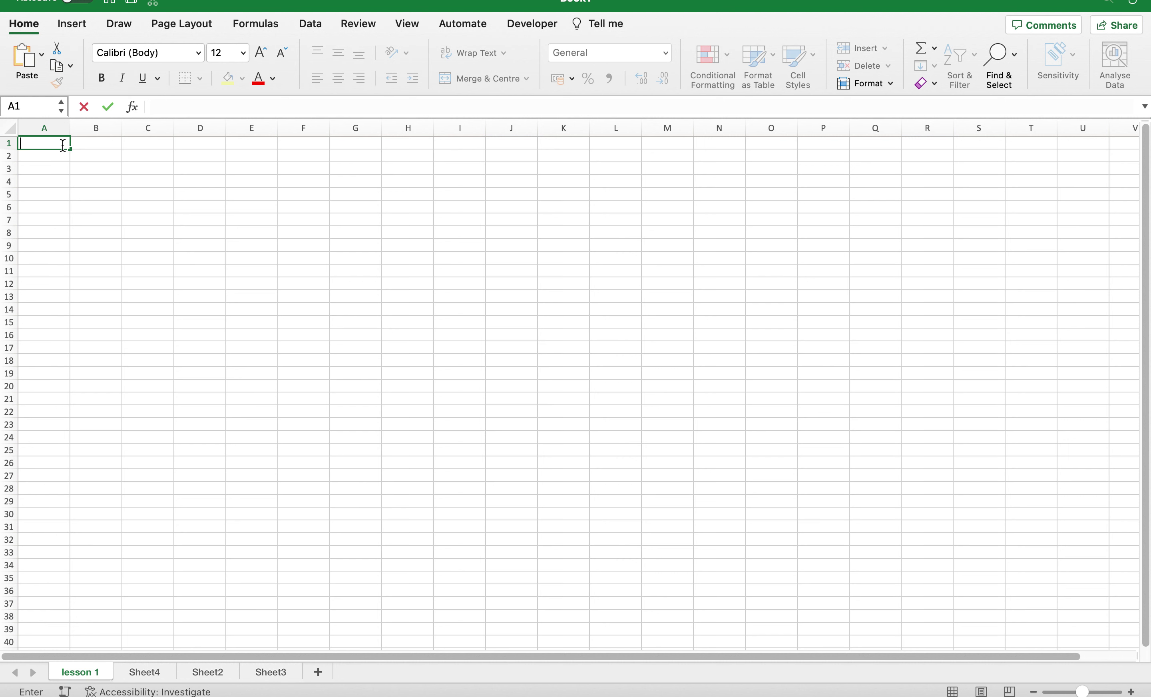
pyautogui.press('Escape')
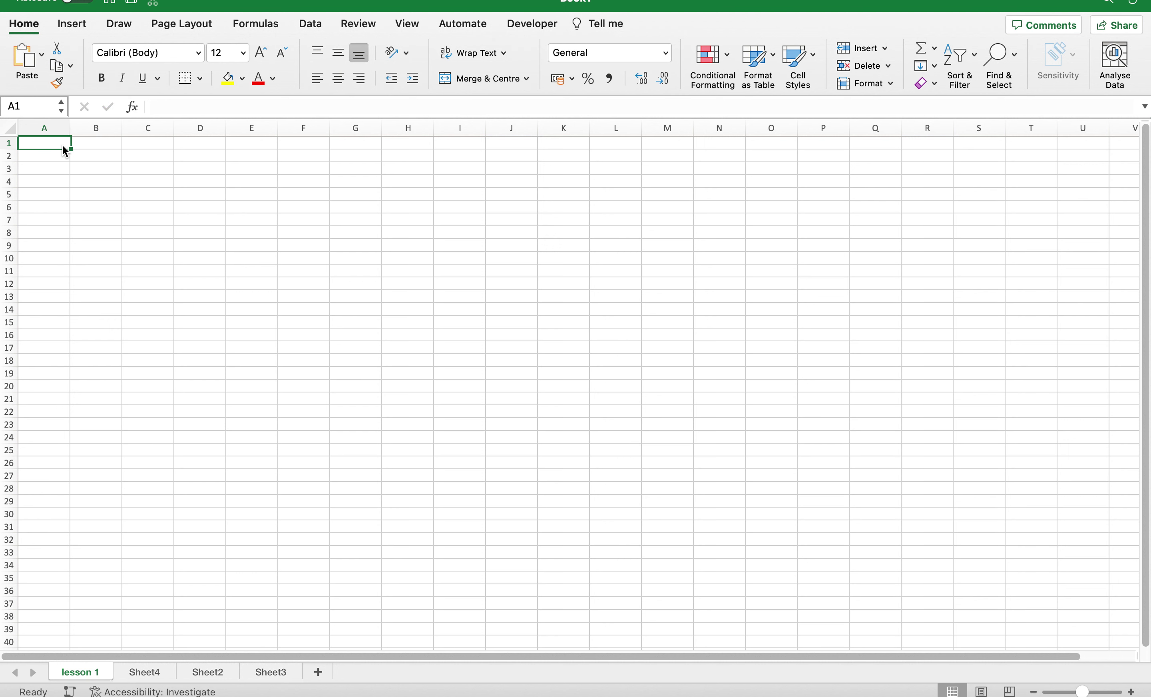
pyautogui.write('M')
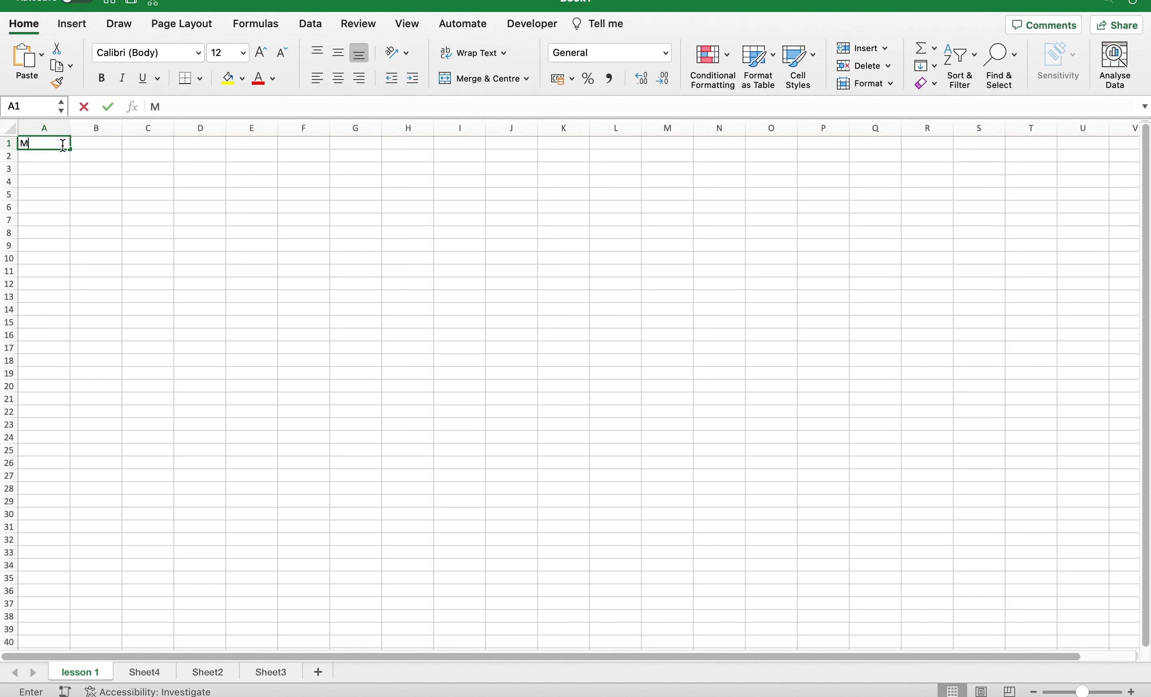
pyautogui.write('onday')
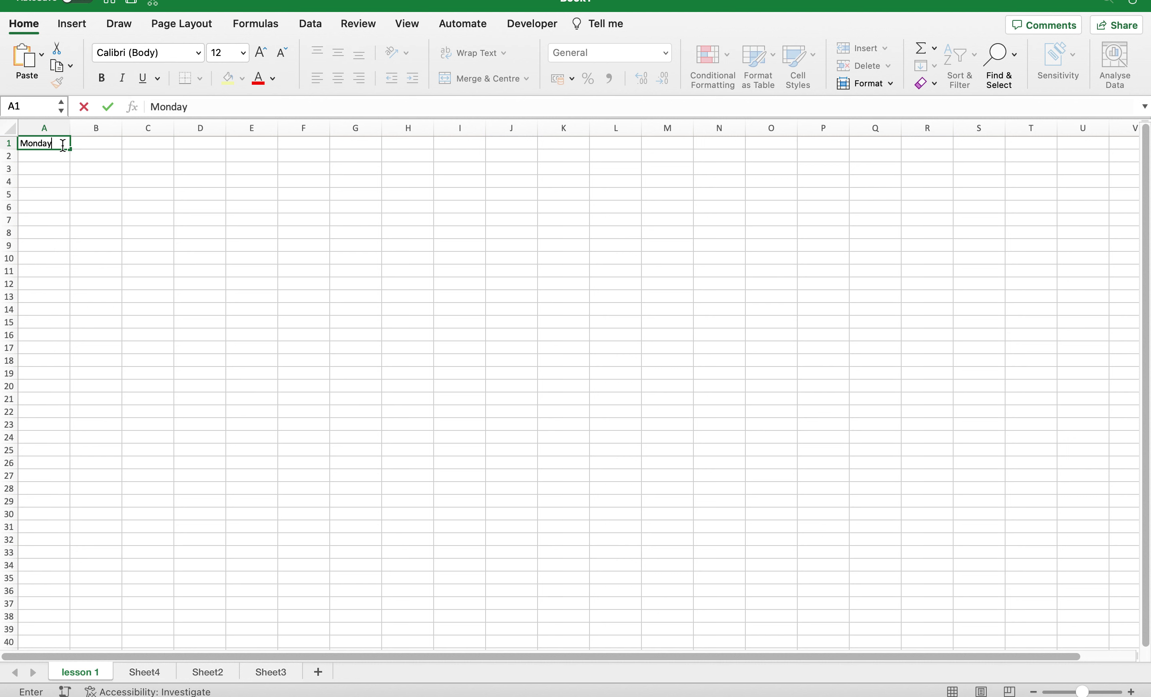
pyautogui.press('Return')
pyautogui.write('Tur\\')
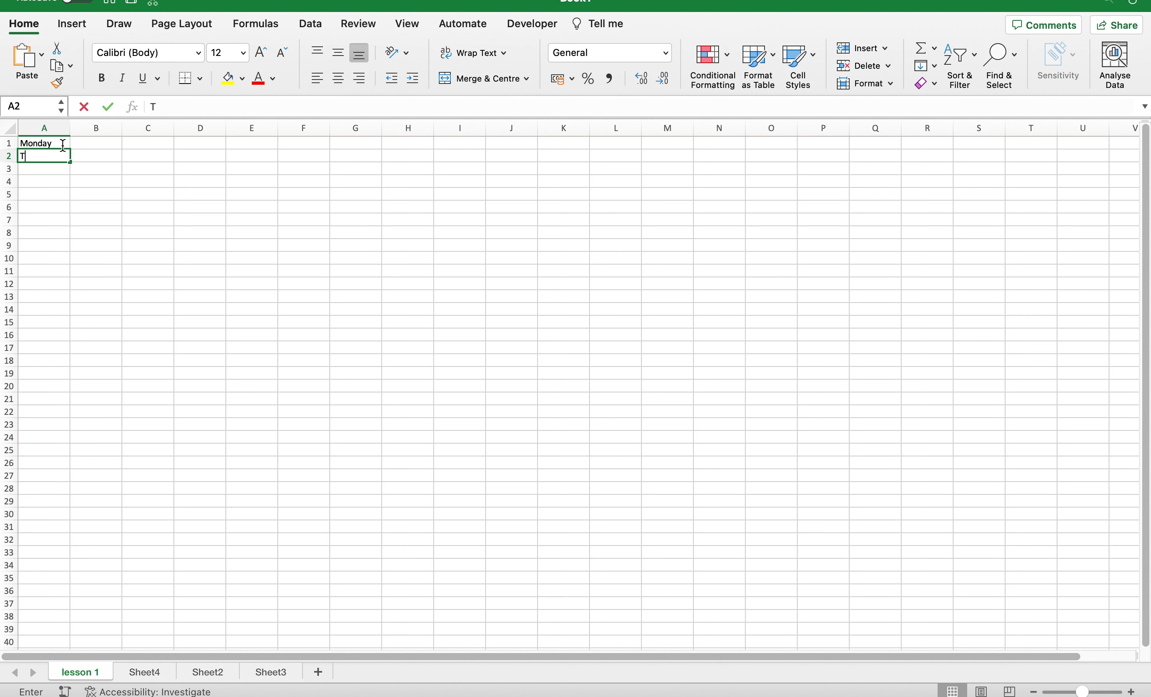
pyautogui.press('BackSpace')
pyautogui.press('BackSpace')
pyautogui.write('esday')
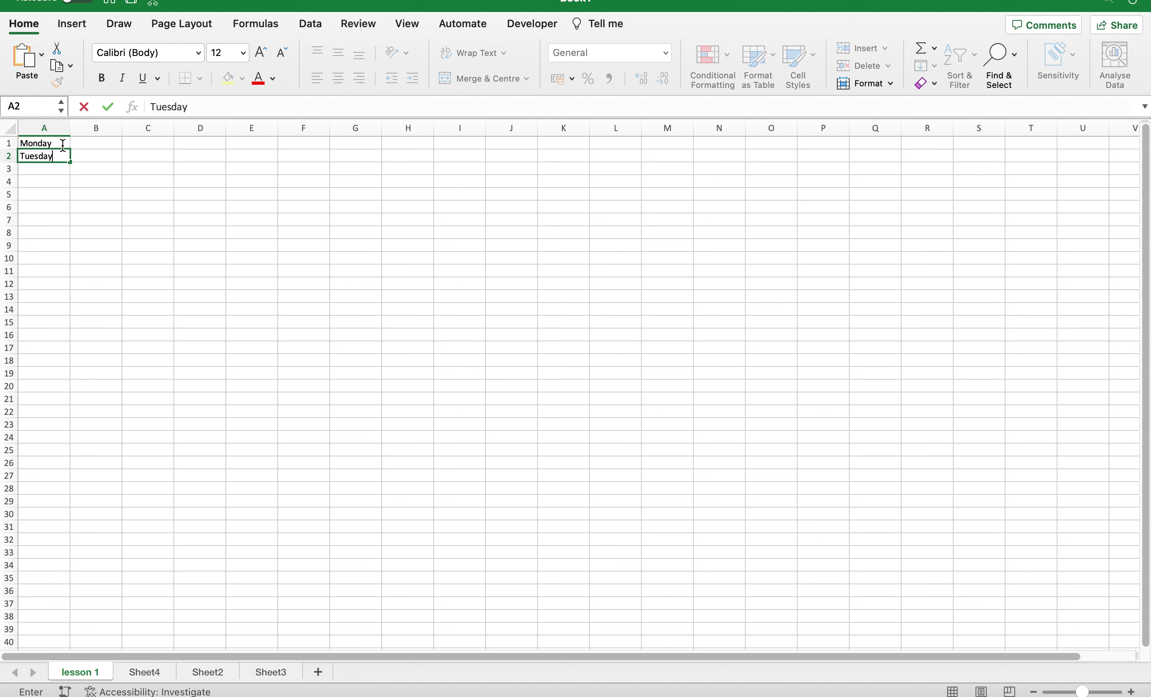
pyautogui.press('Return')
pyautogui.moveTo(51, 145); pyautogui.dragTo(48, 158)
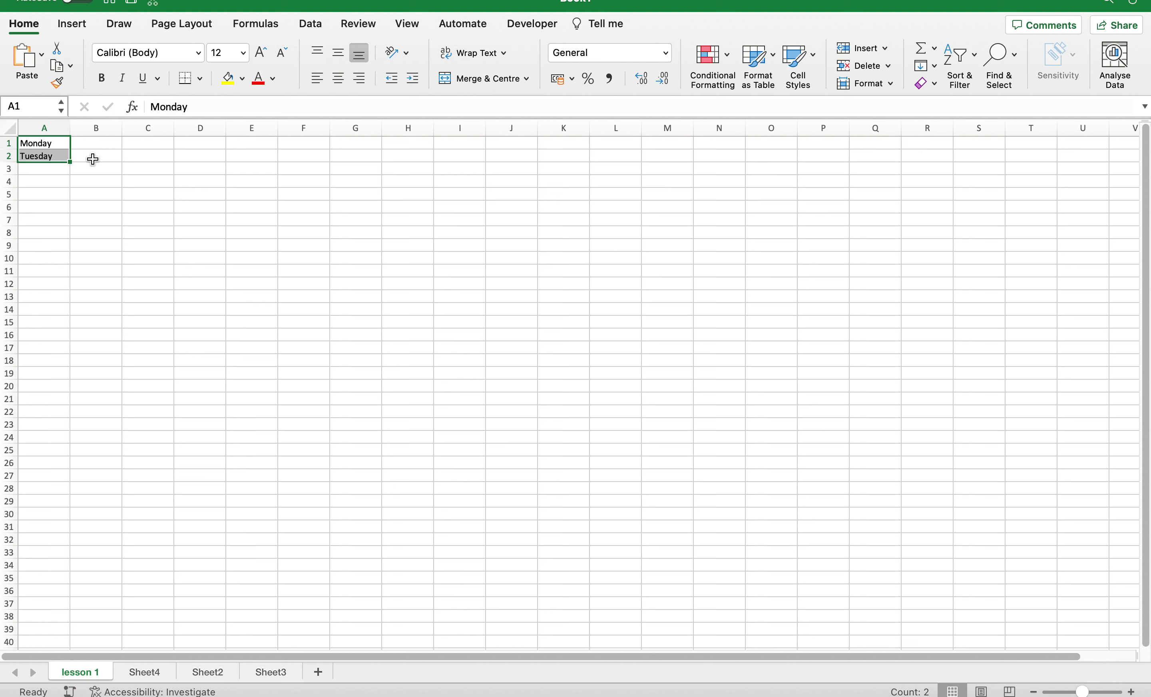
# AutoFill the weekday series down to Sunday in row 7 and inspect its fill options.
pyautogui.moveTo(70, 162); pyautogui.dragTo(70, 163)
pyautogui.moveTo(69, 160); pyautogui.dragTo(69, 226)
pyautogui.click(114, 268)
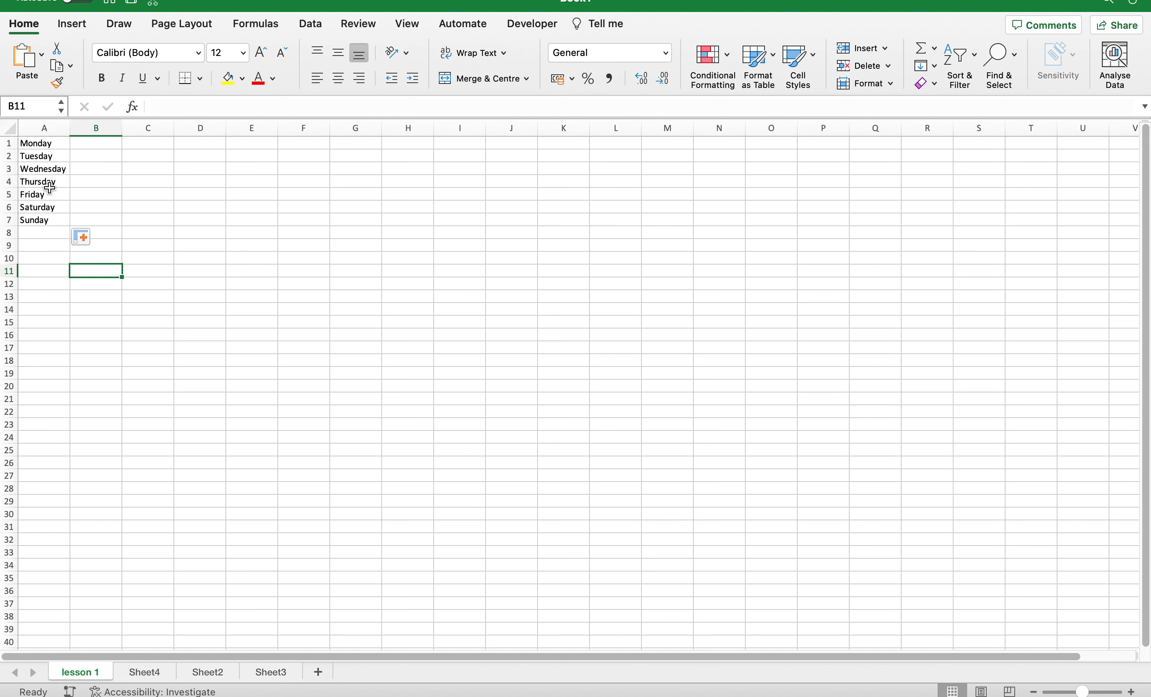
pyautogui.click(93, 239)
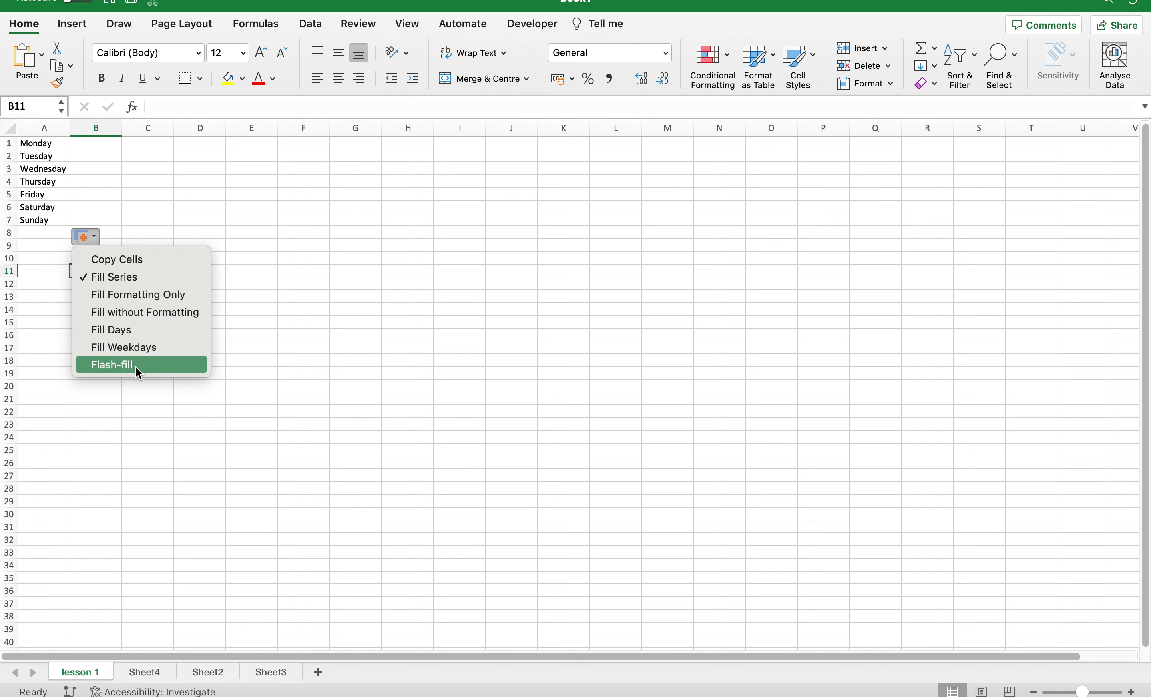
pyautogui.click(37, 151)
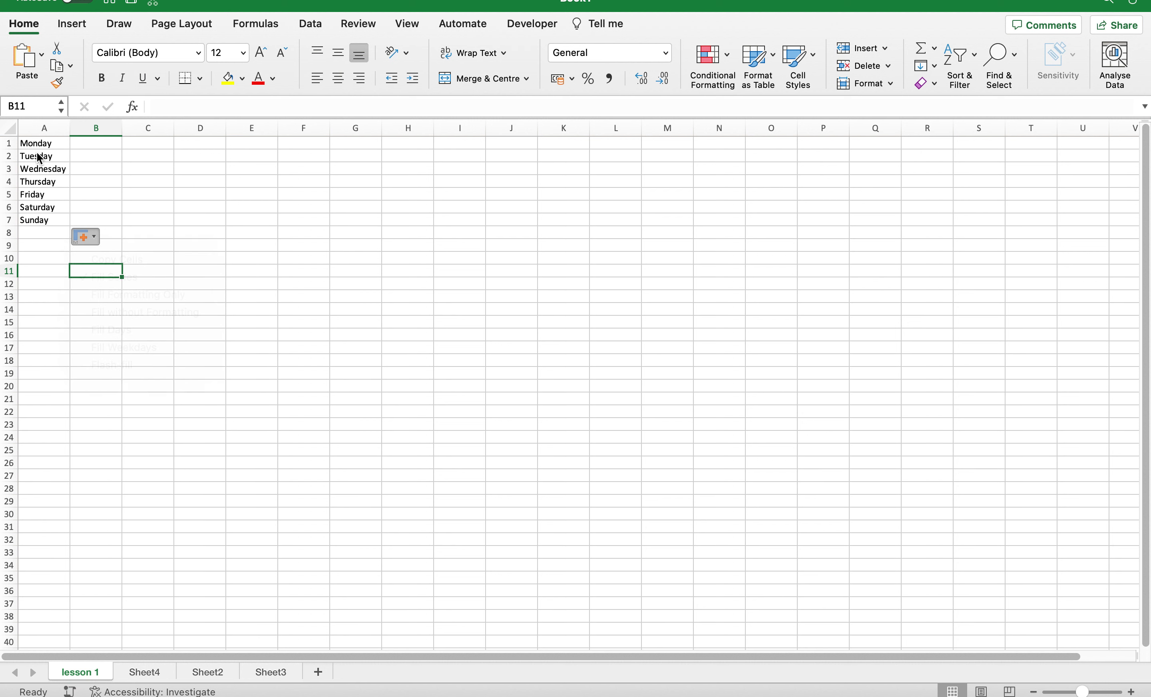
# Revisit the fill options, then undo the AutoFill, leaving only Monday and Tuesday.
pyautogui.moveTo(38, 142); pyautogui.dragTo(43, 222)
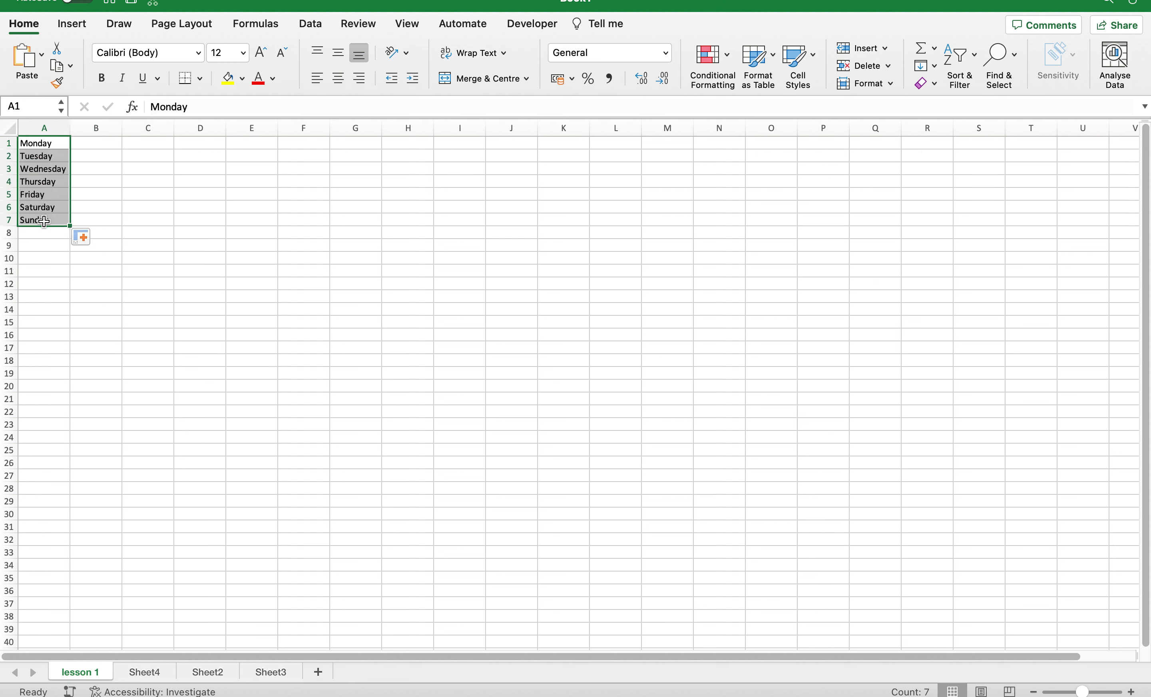
pyautogui.click(92, 238)
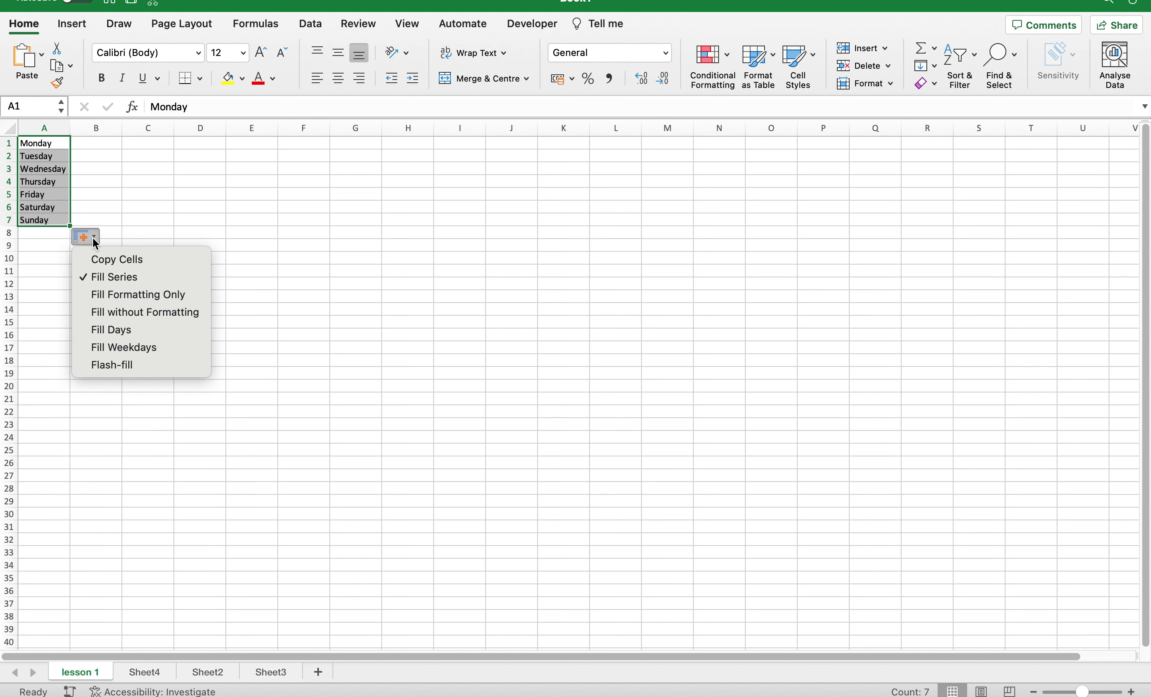
pyautogui.click(105, 179)
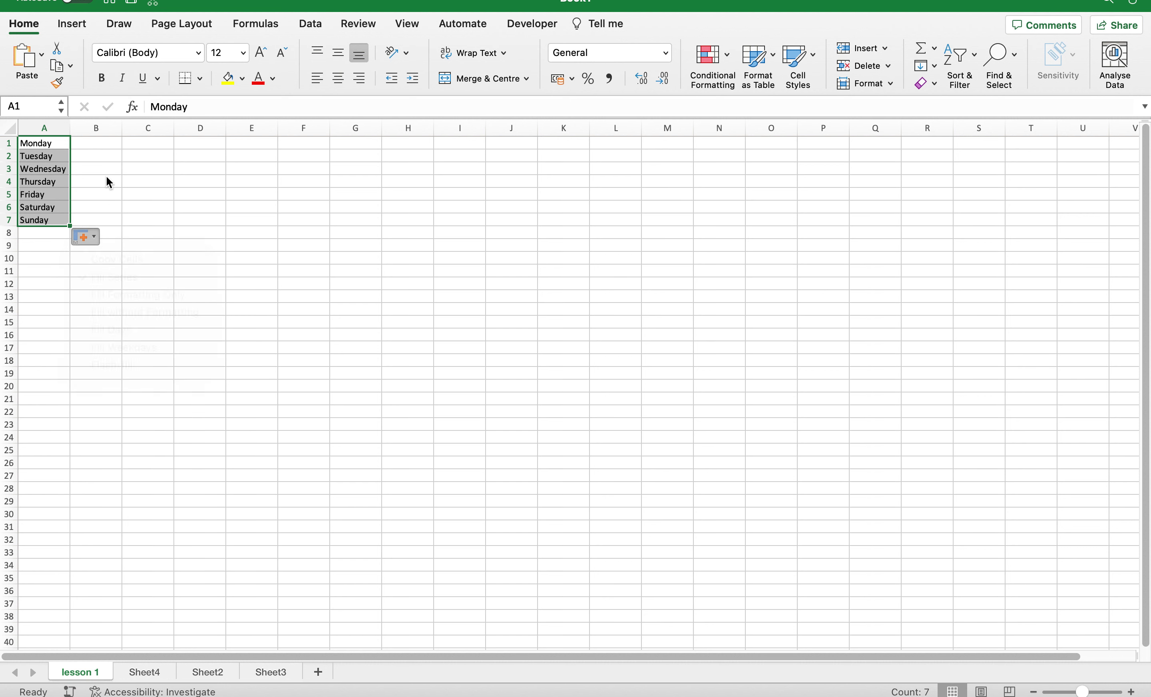
pyautogui.click(78, 144)
pyautogui.moveTo(60, 156); pyautogui.dragTo(60, 219)
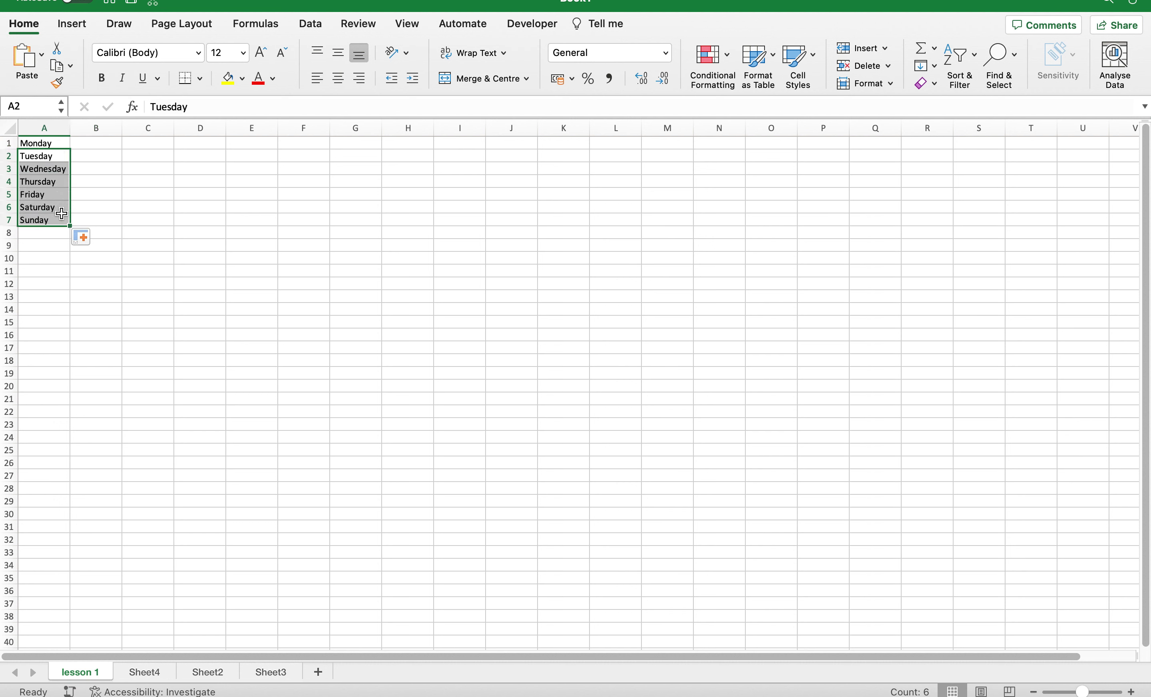
pyautogui.click(60, 217)
pyautogui.press('super+z')
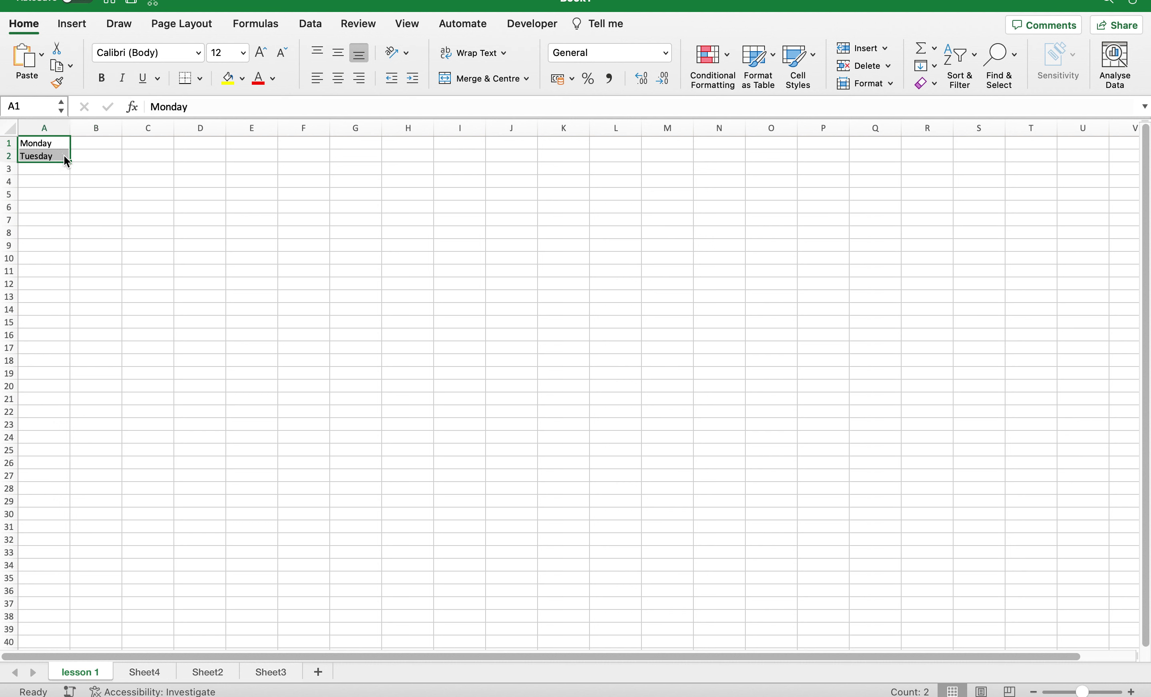
# Extend the series to row 8, test Flash Fill, then fill down to Thursday in A18.
pyautogui.moveTo(71, 162); pyautogui.dragTo(71, 235)
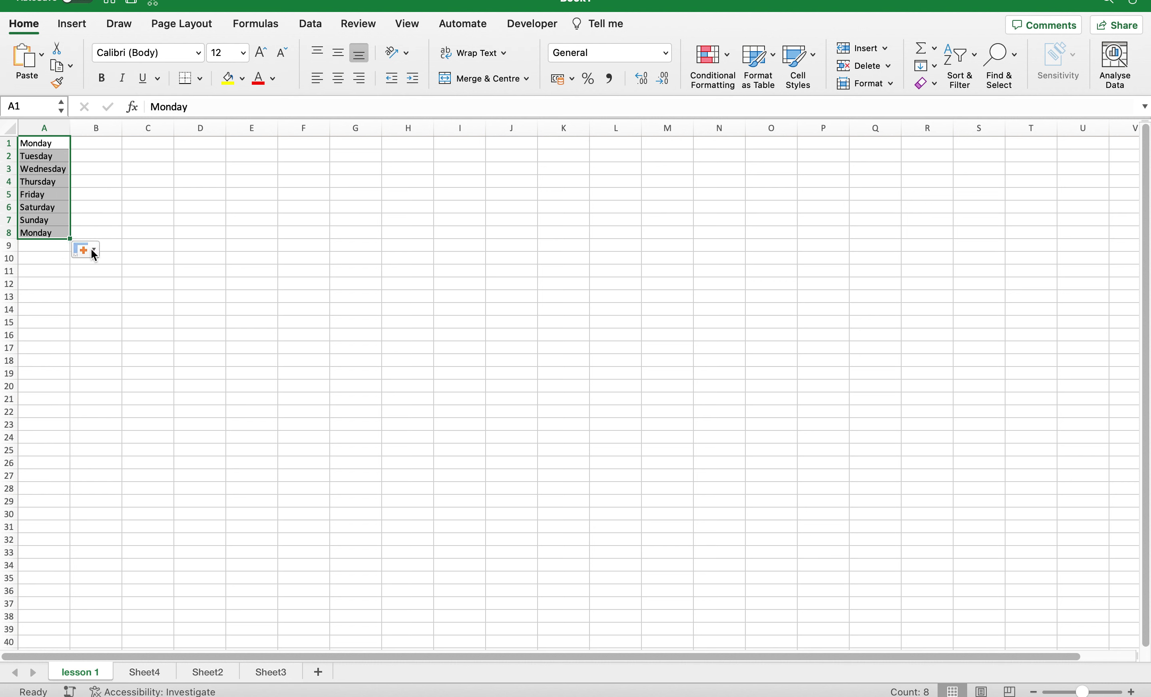
pyautogui.click(92, 249)
pyautogui.click(111, 375)
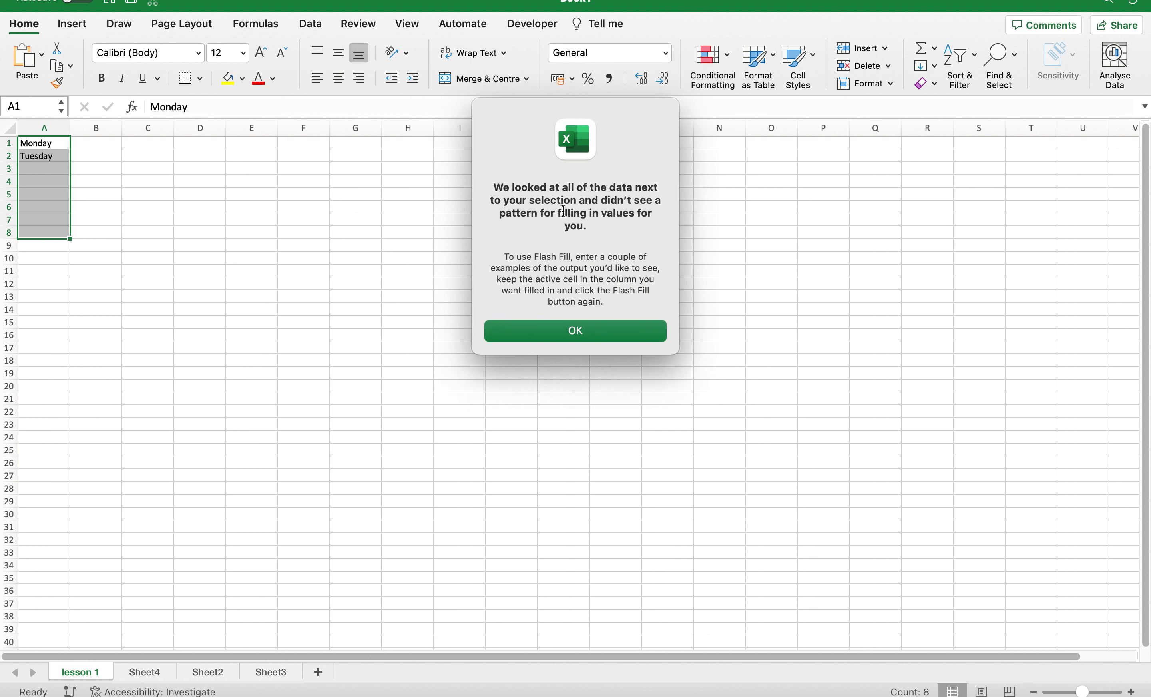
pyautogui.click(561, 332)
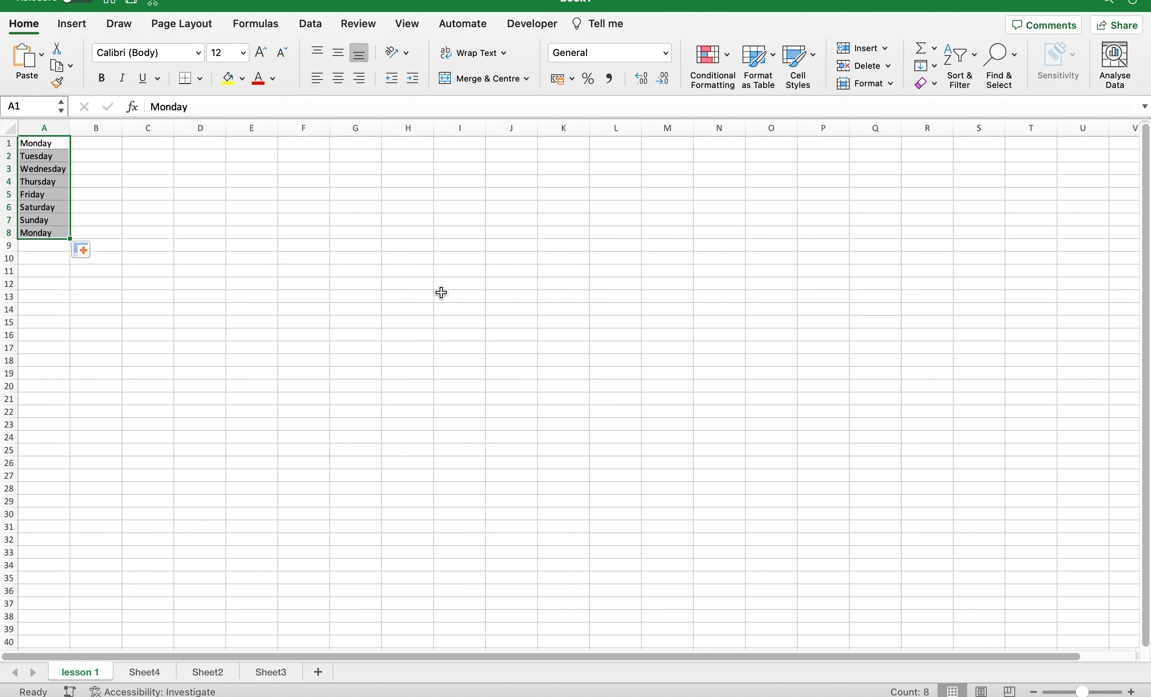
pyautogui.click(82, 249)
pyautogui.click(103, 396)
pyautogui.moveTo(70, 238); pyautogui.dragTo(68, 366)
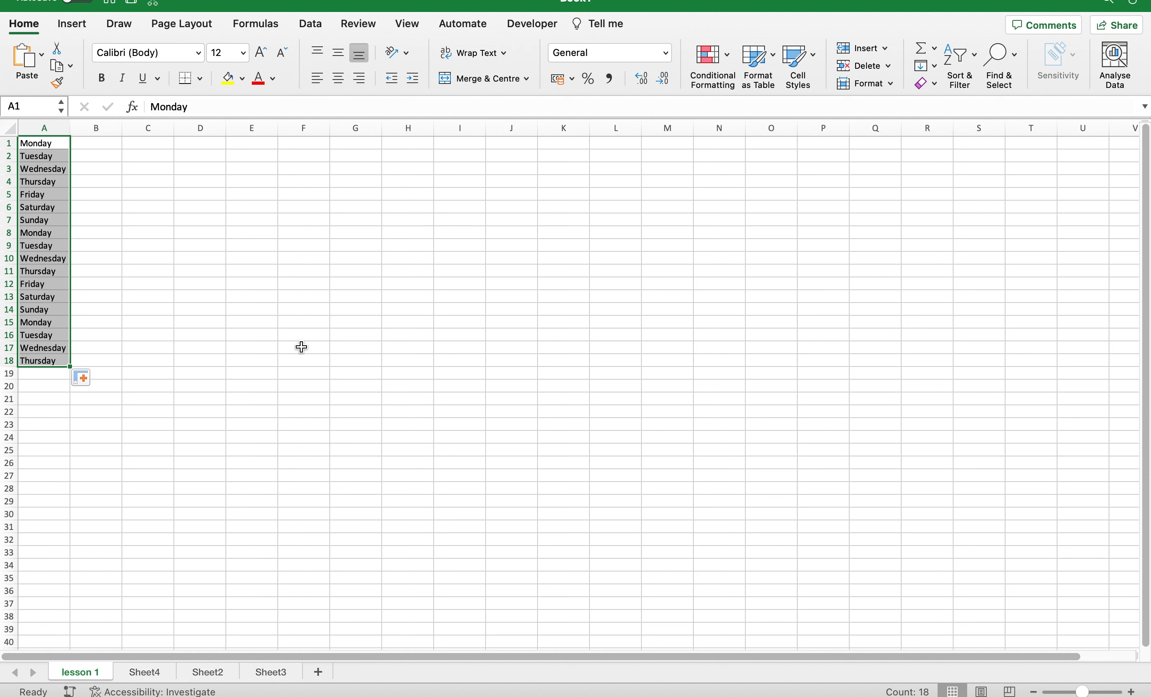
# Compare Fill Weekdays and Fill Days on the series, settling on Fill Weekdays.
pyautogui.click(94, 383)
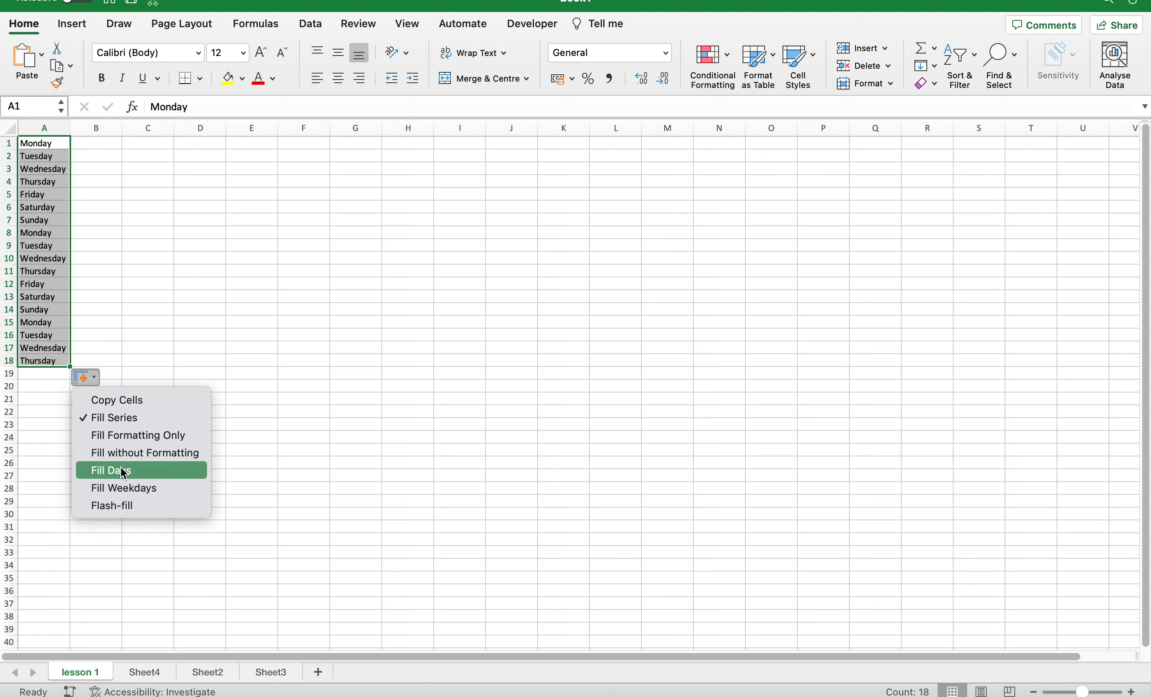
pyautogui.click(141, 489)
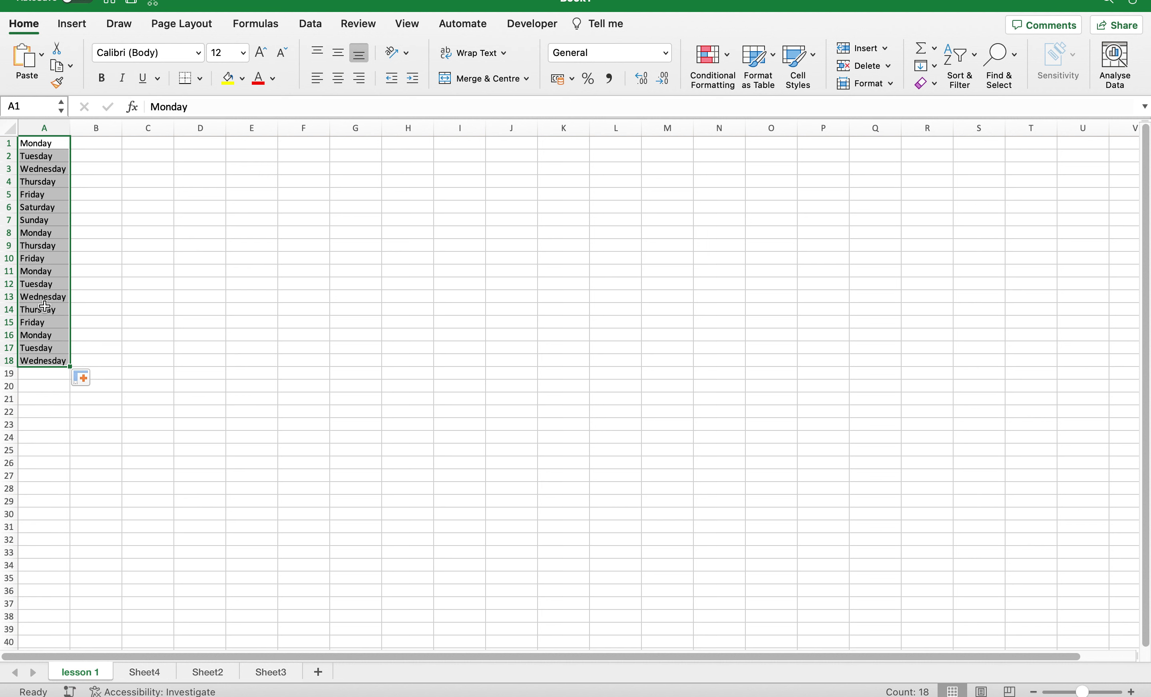
pyautogui.click(91, 380)
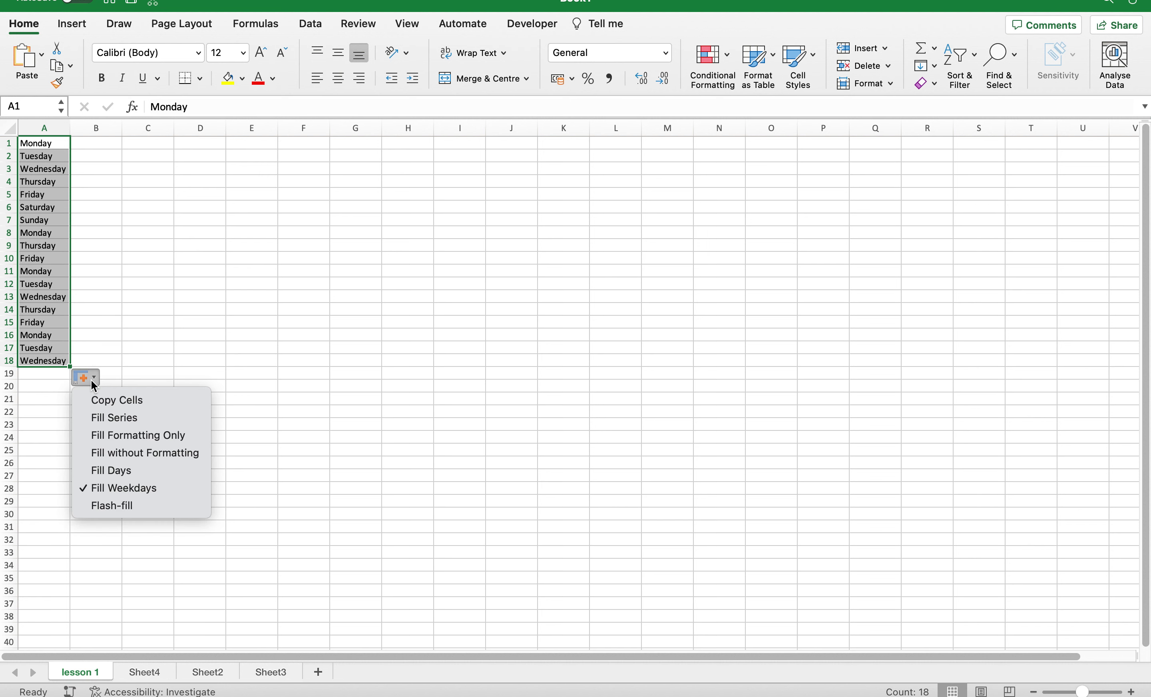
pyautogui.click(107, 470)
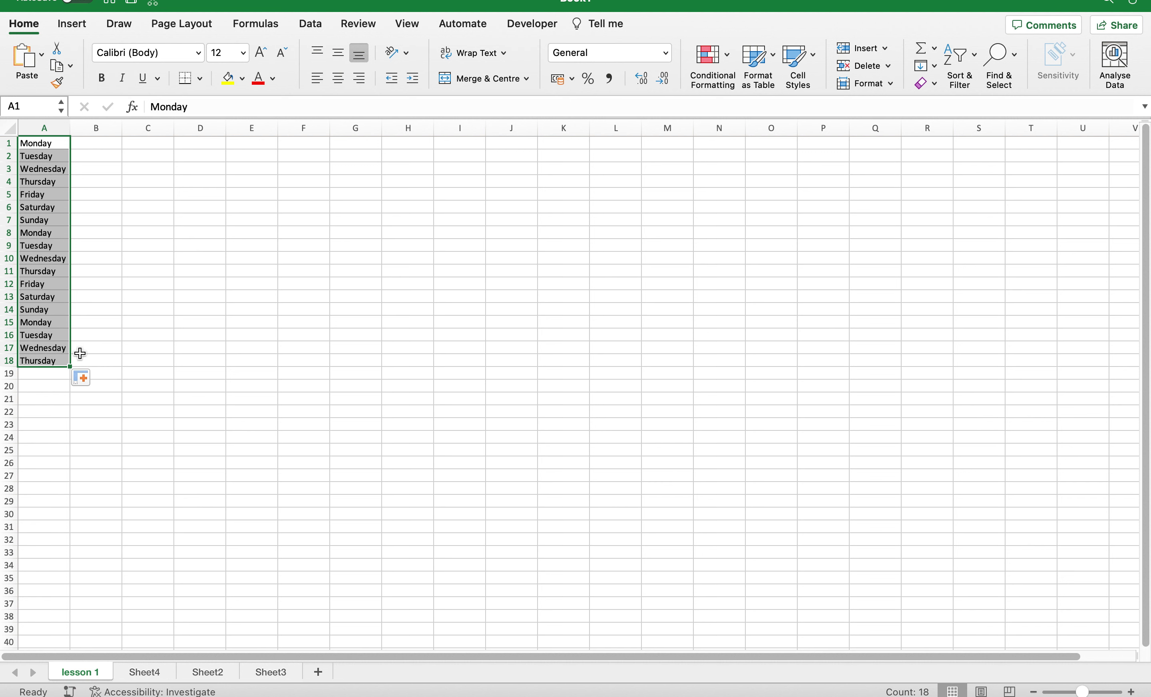
pyautogui.click(93, 377)
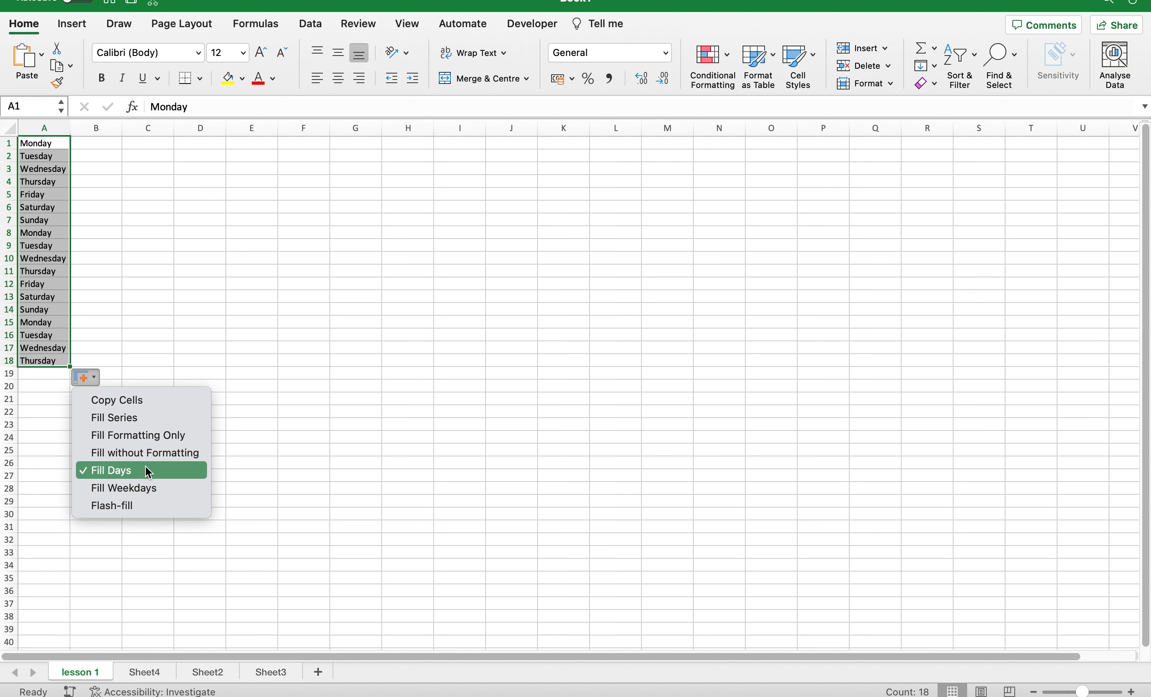
pyautogui.click(135, 489)
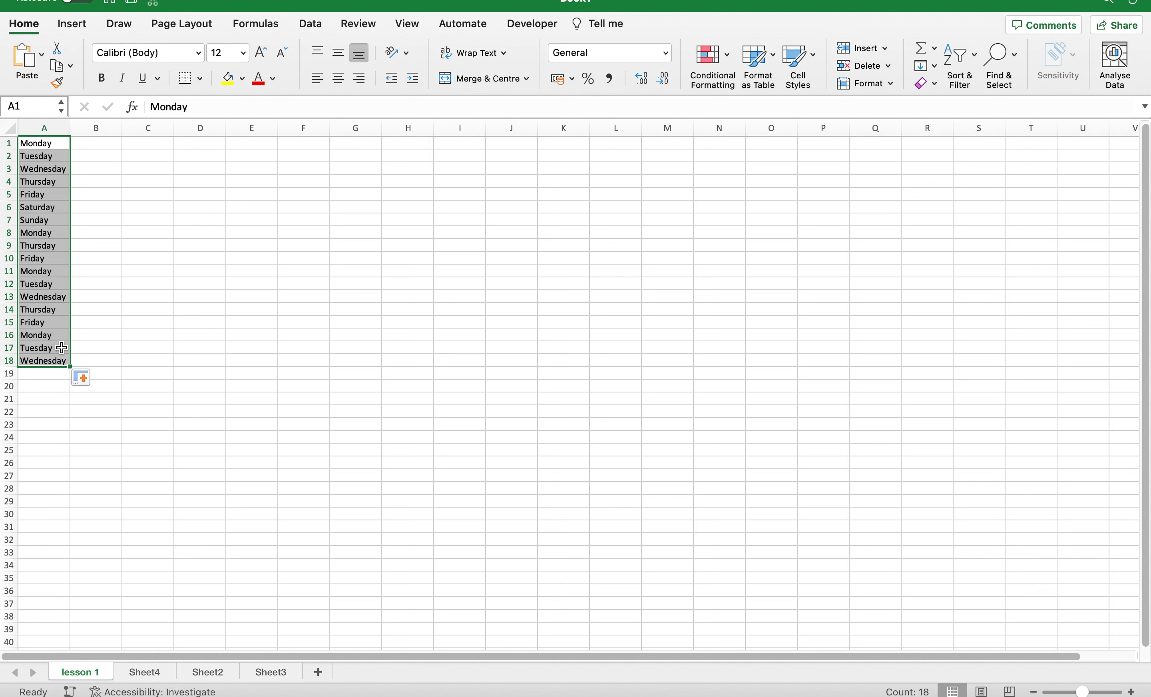
# Try Flash Fill on the series, dismiss its warning, and deselect the list.
pyautogui.click(91, 384)
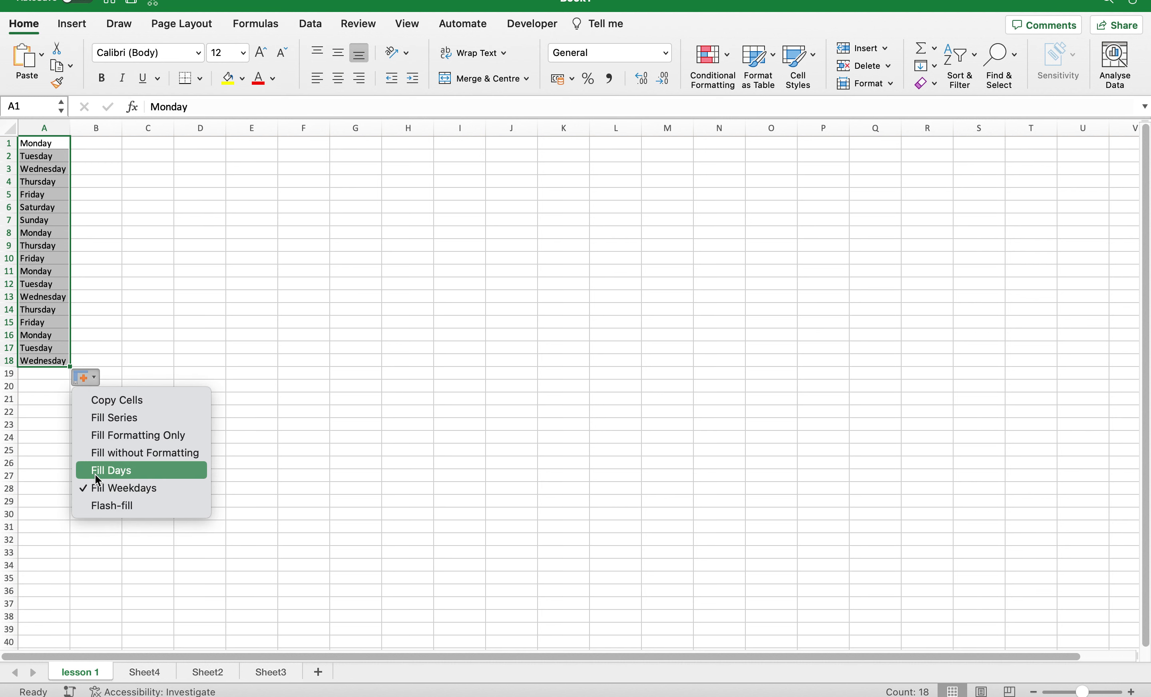
pyautogui.click(101, 506)
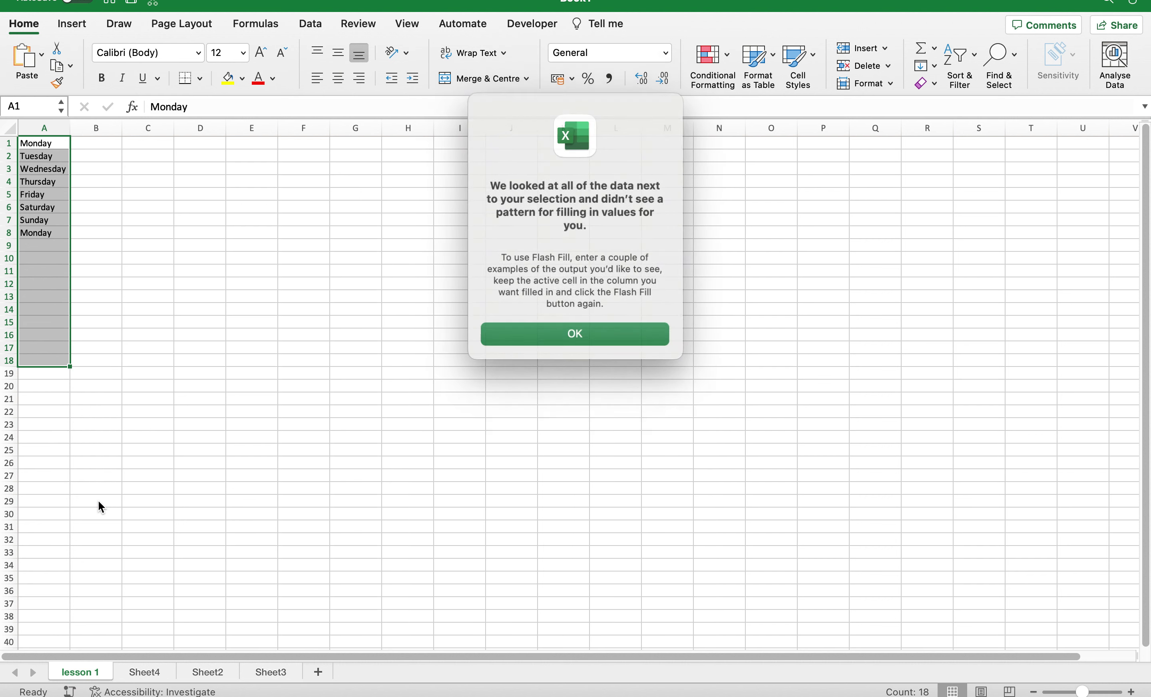
pyautogui.click(521, 334)
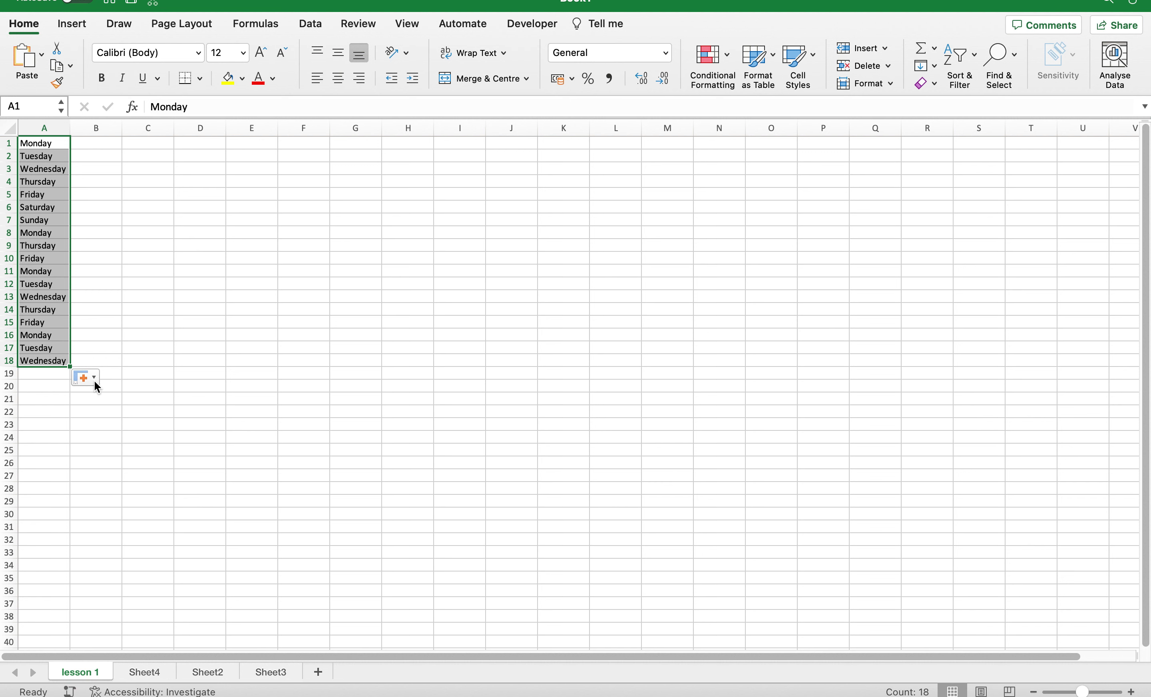
pyautogui.click(279, 361)
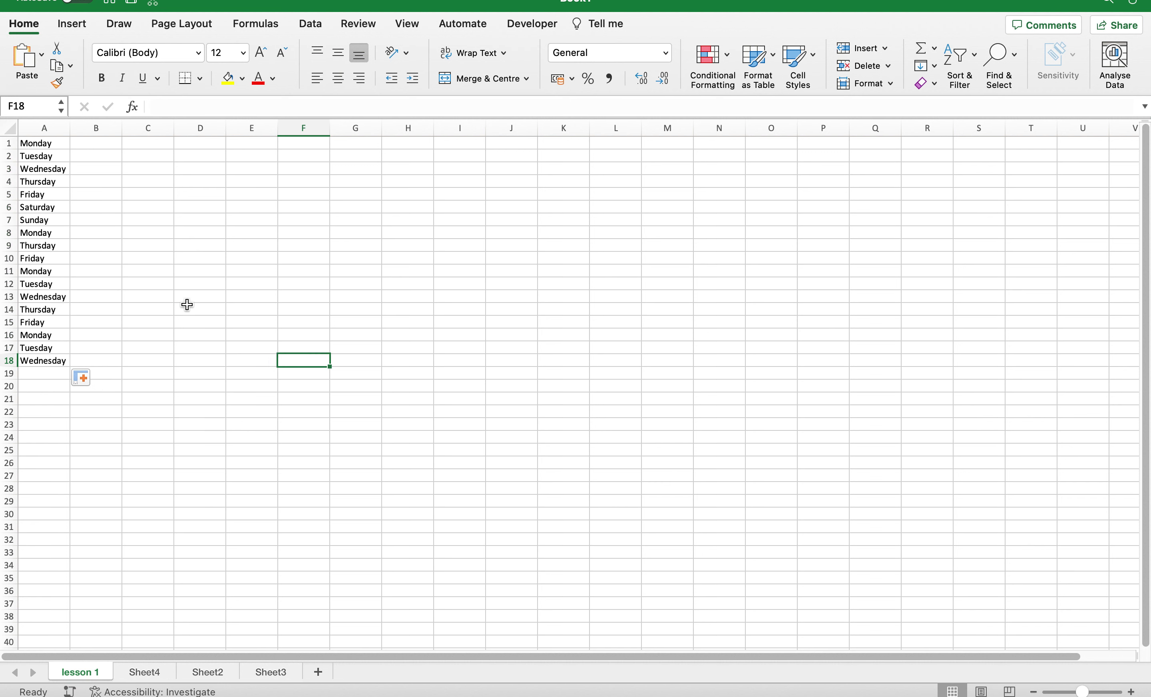
# Preview the Format options and attempt Custom Sort, dismissing the selected-range alert.
pyautogui.click(888, 85)
pyautogui.click(887, 85)
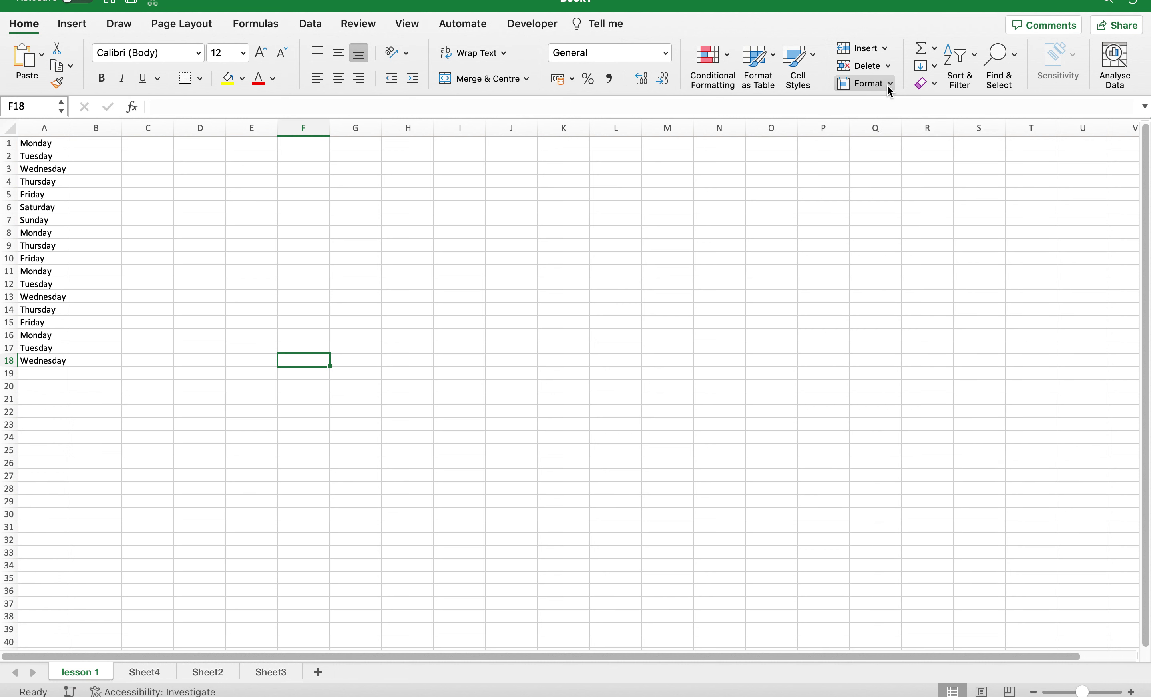
pyautogui.click(969, 79)
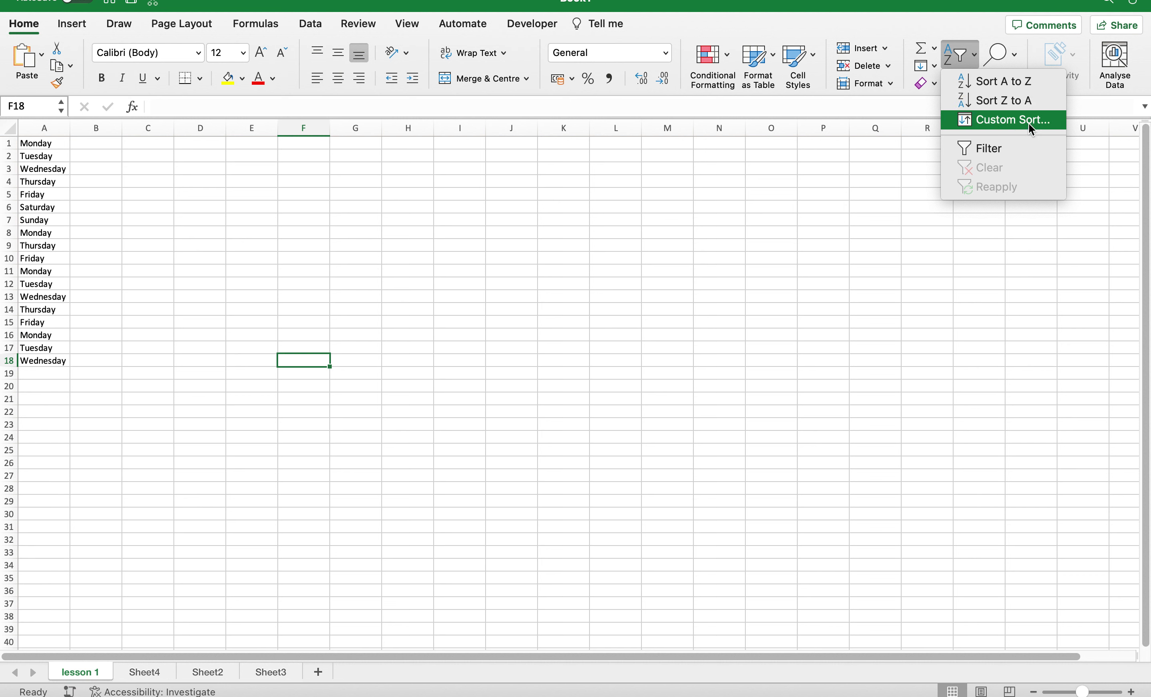
pyautogui.click(1039, 119)
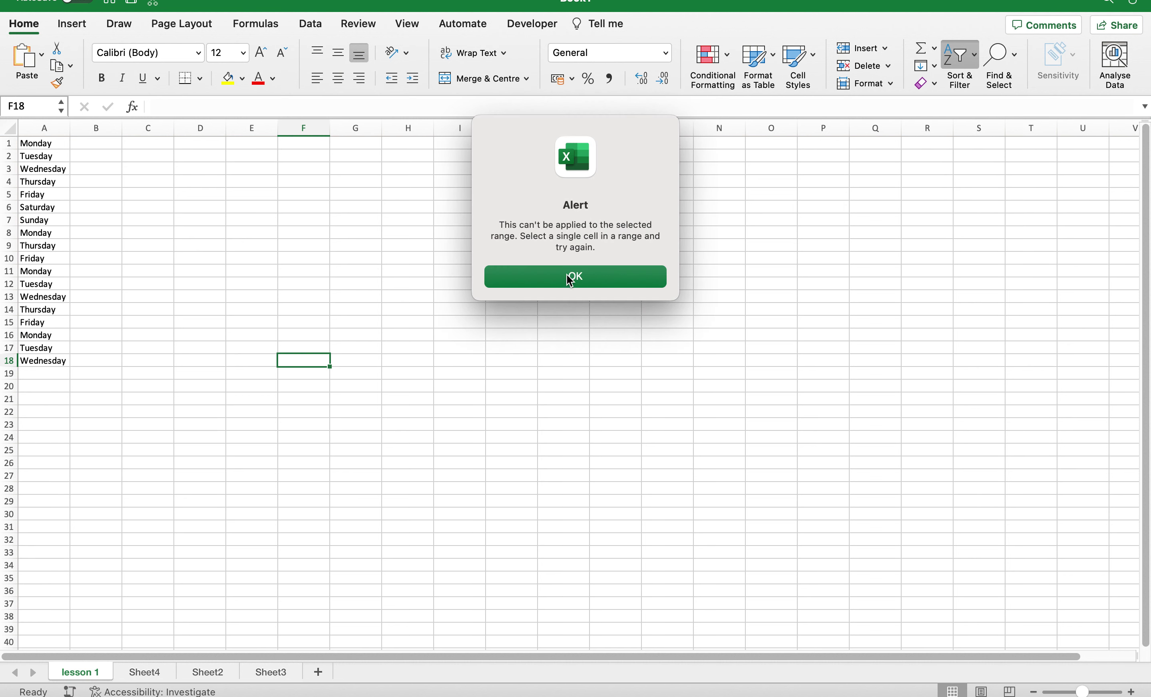
pyautogui.click(591, 269)
# Select A1:A18 and custom-sort column A on cell values, A to Z.
pyautogui.moveTo(64, 142); pyautogui.dragTo(59, 360)
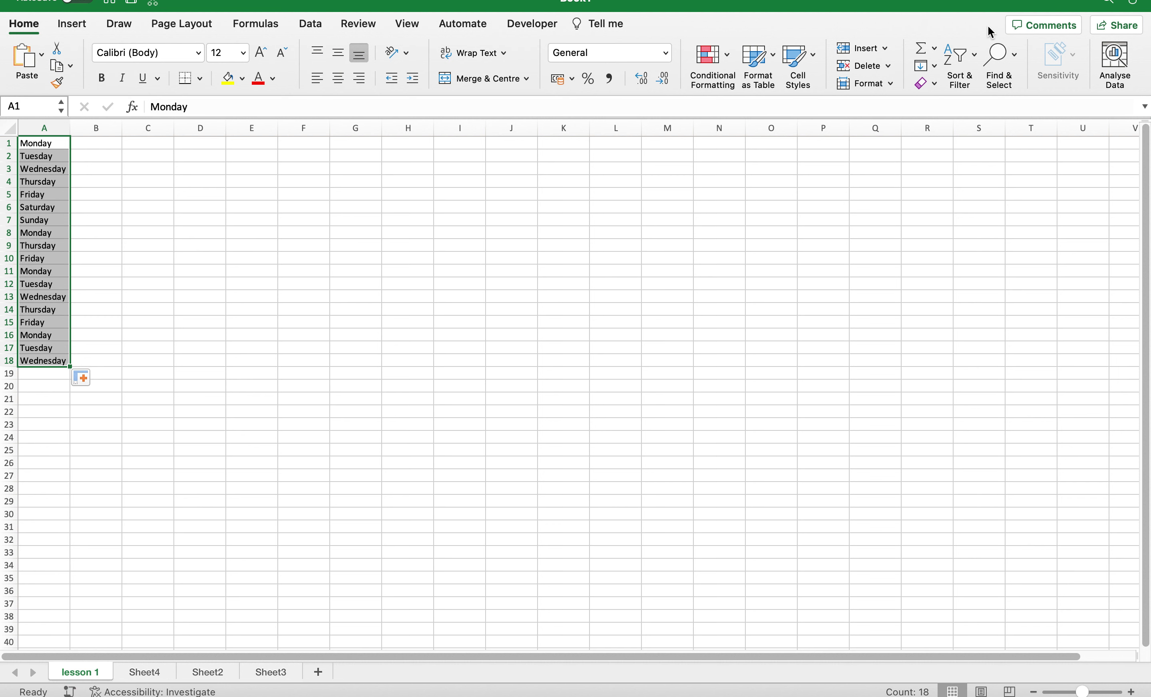
pyautogui.click(965, 50)
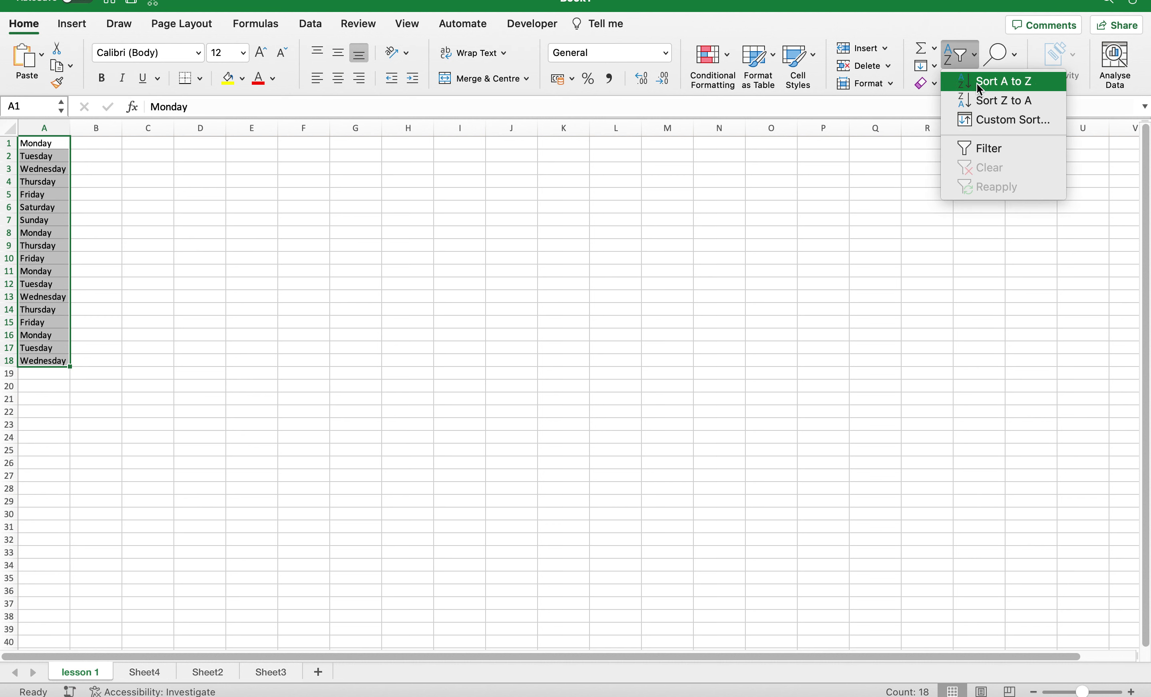
pyautogui.click(979, 123)
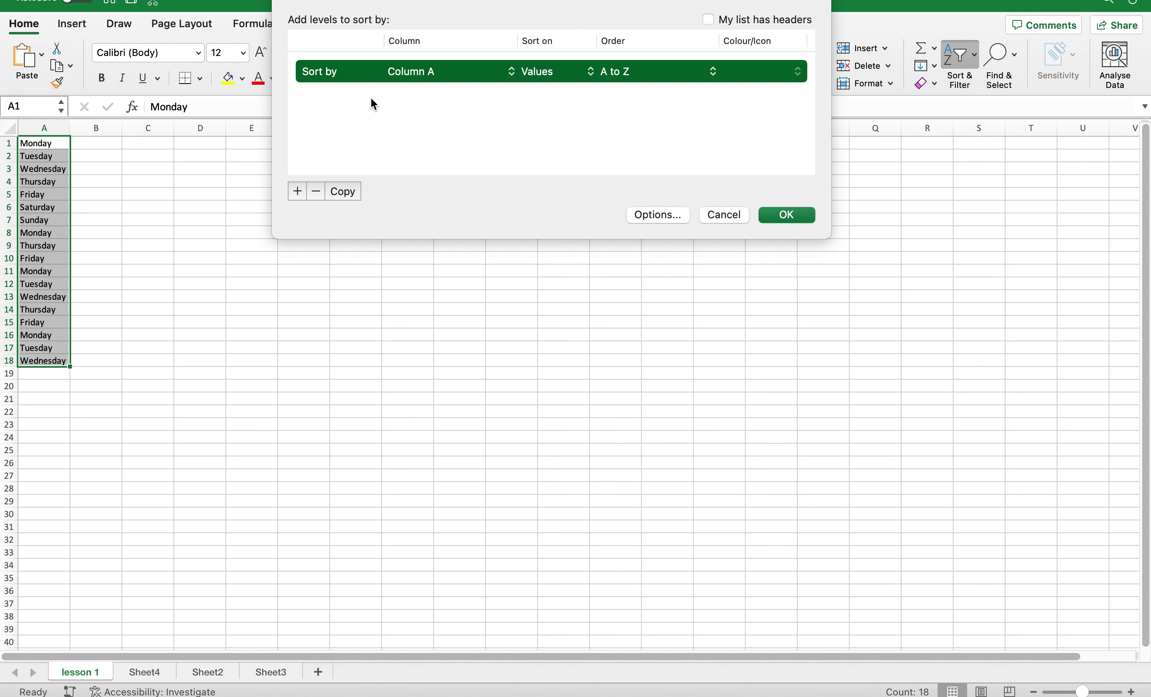
pyautogui.click(535, 71)
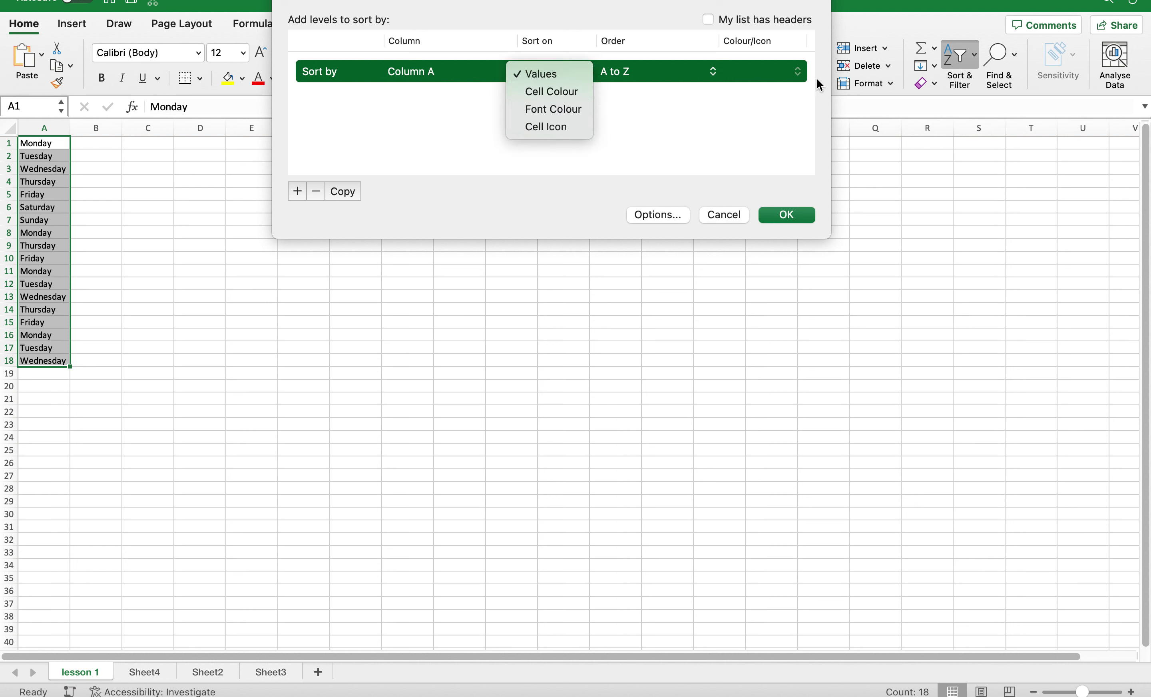
pyautogui.click(791, 207)
pyautogui.click(793, 214)
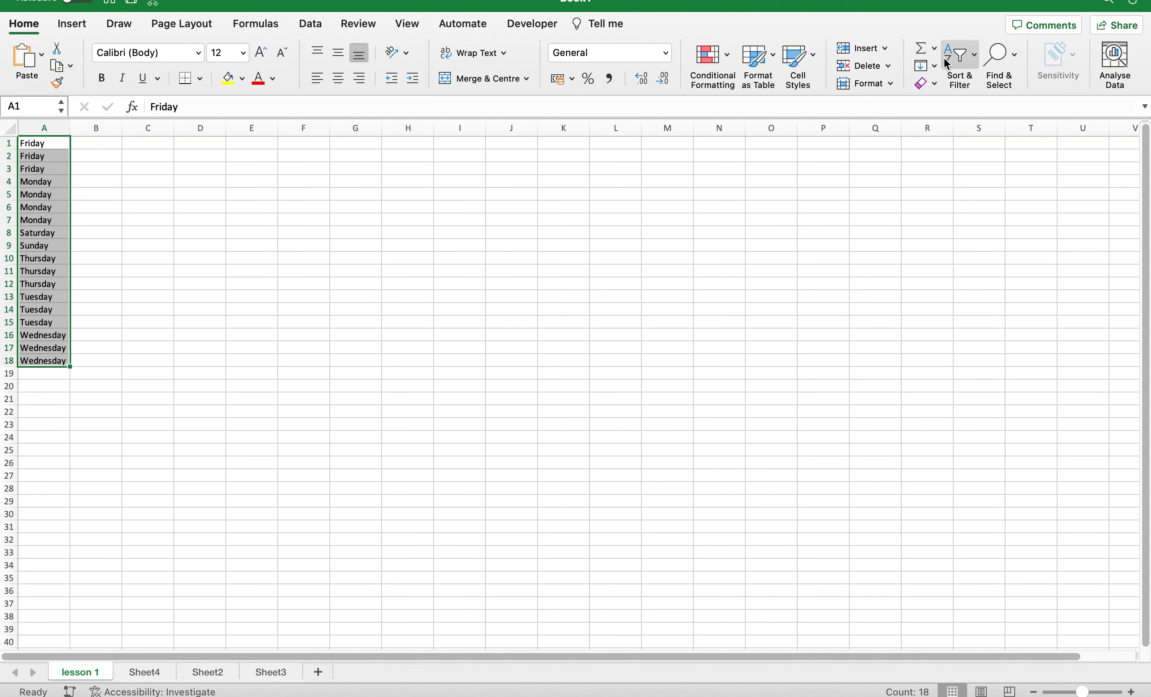
pyautogui.click(1014, 66)
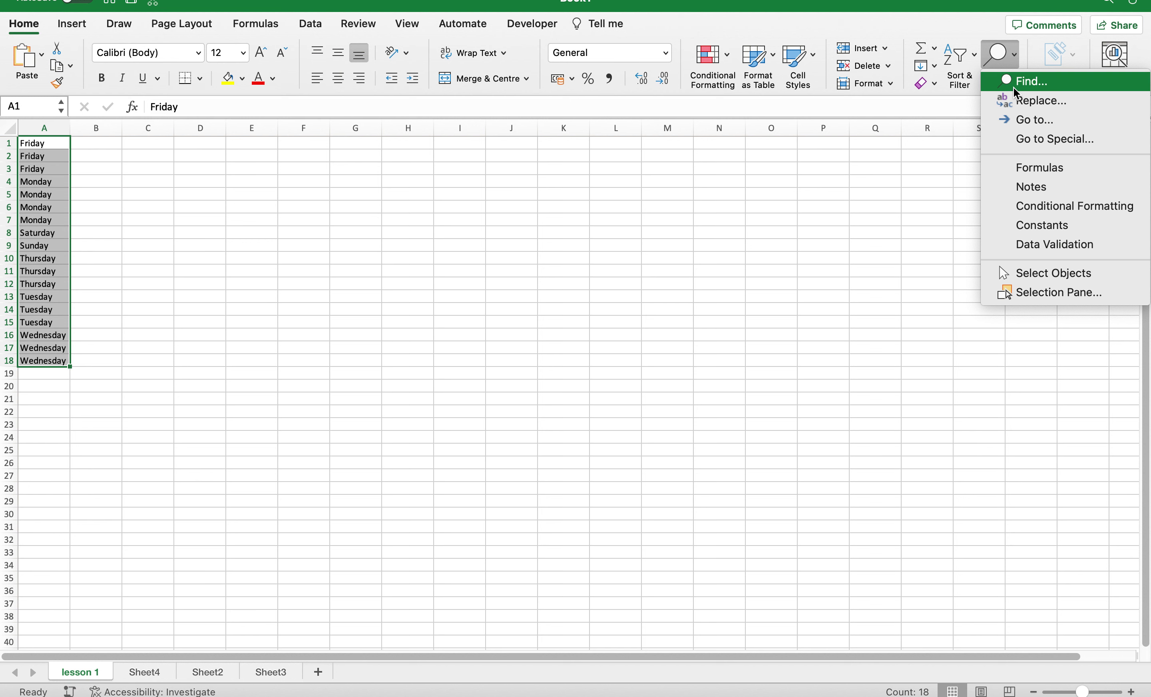
pyautogui.click(1014, 88)
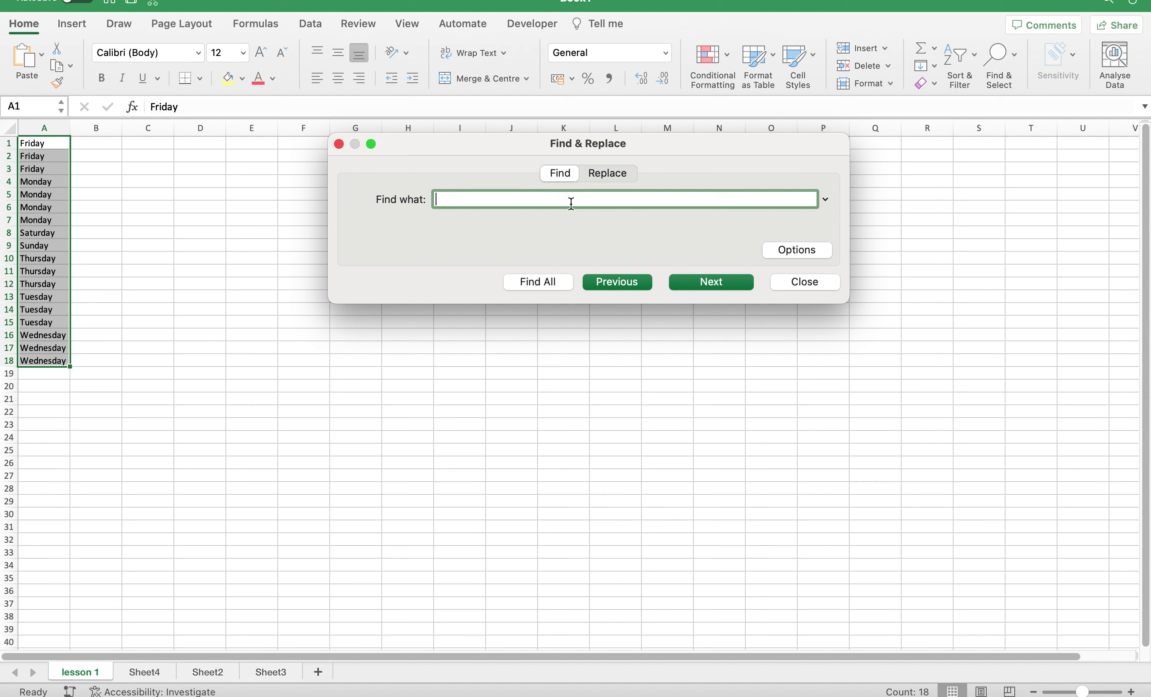
pyautogui.write('Monday')
pyautogui.press('Return')
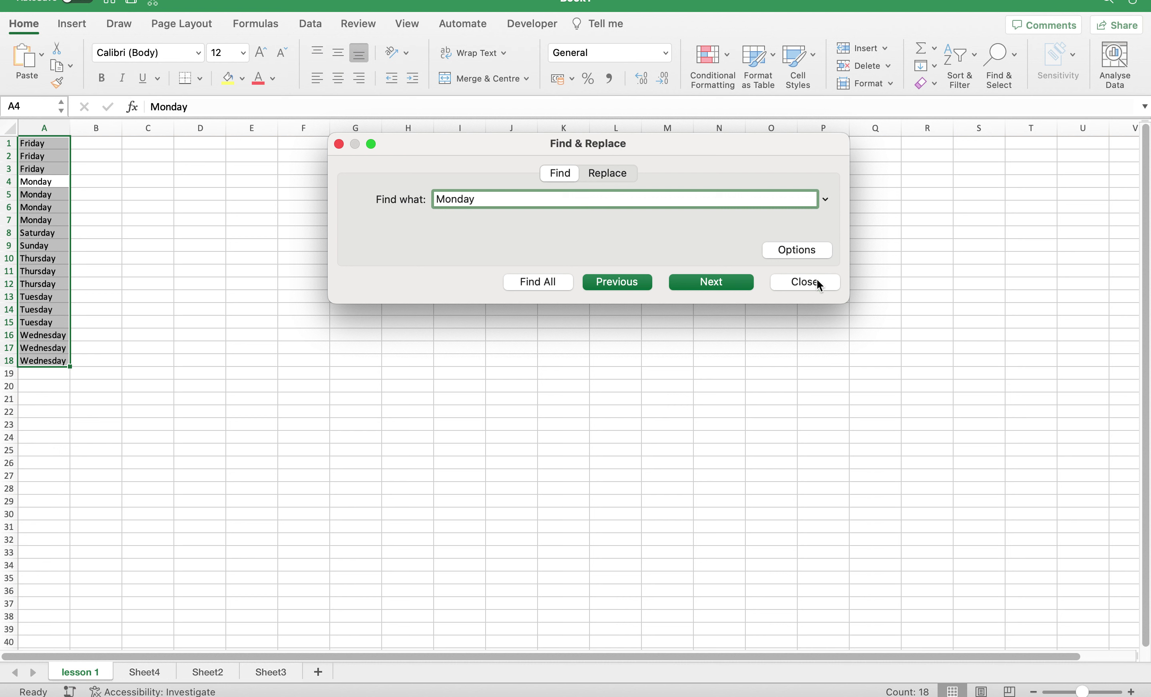
pyautogui.click(614, 170)
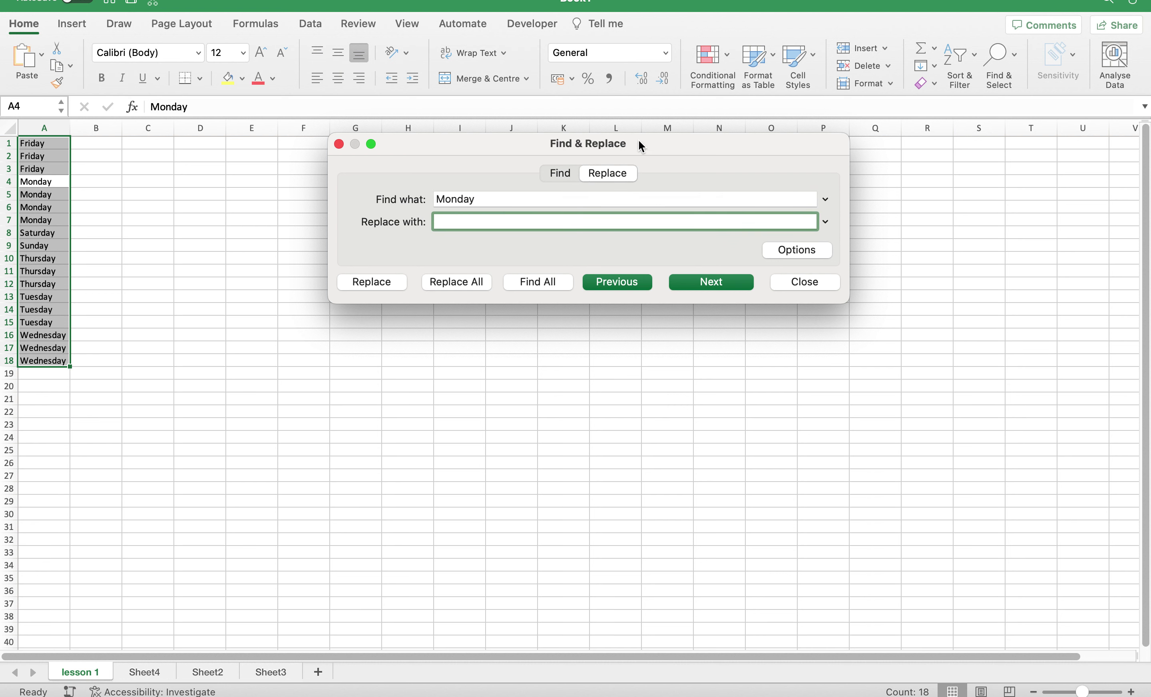
pyautogui.click(834, 281)
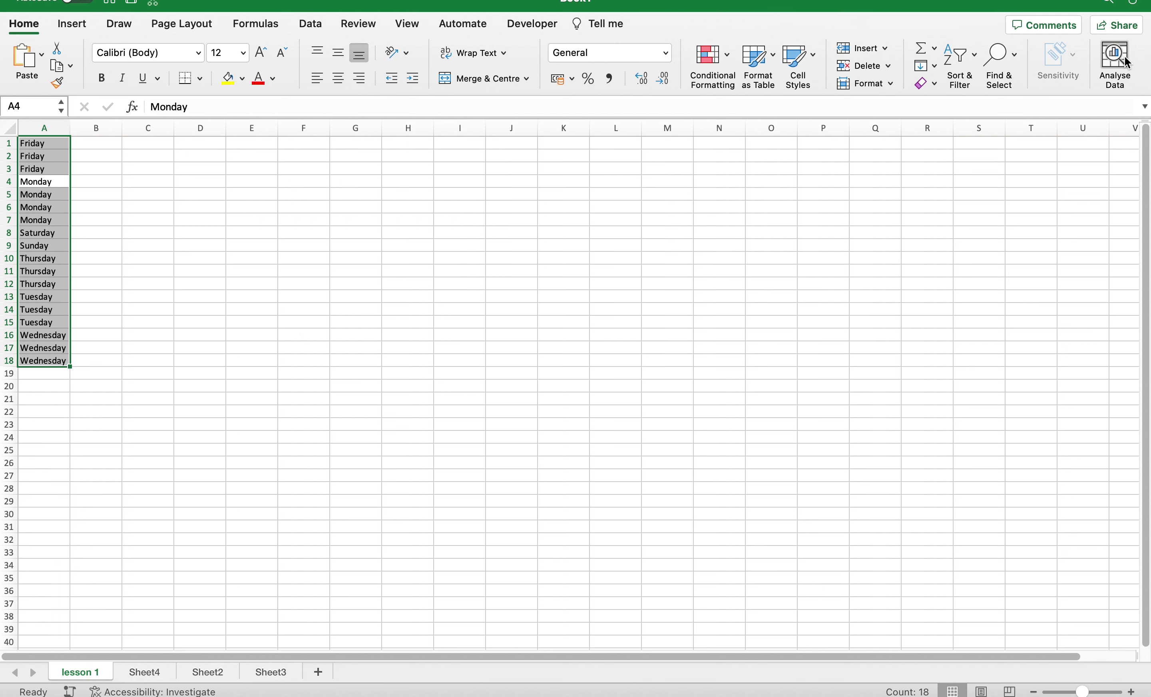
# Show the Insert ribbon tab's pictures, shapes, charts and add-ins options.
pyautogui.click(77, 26)
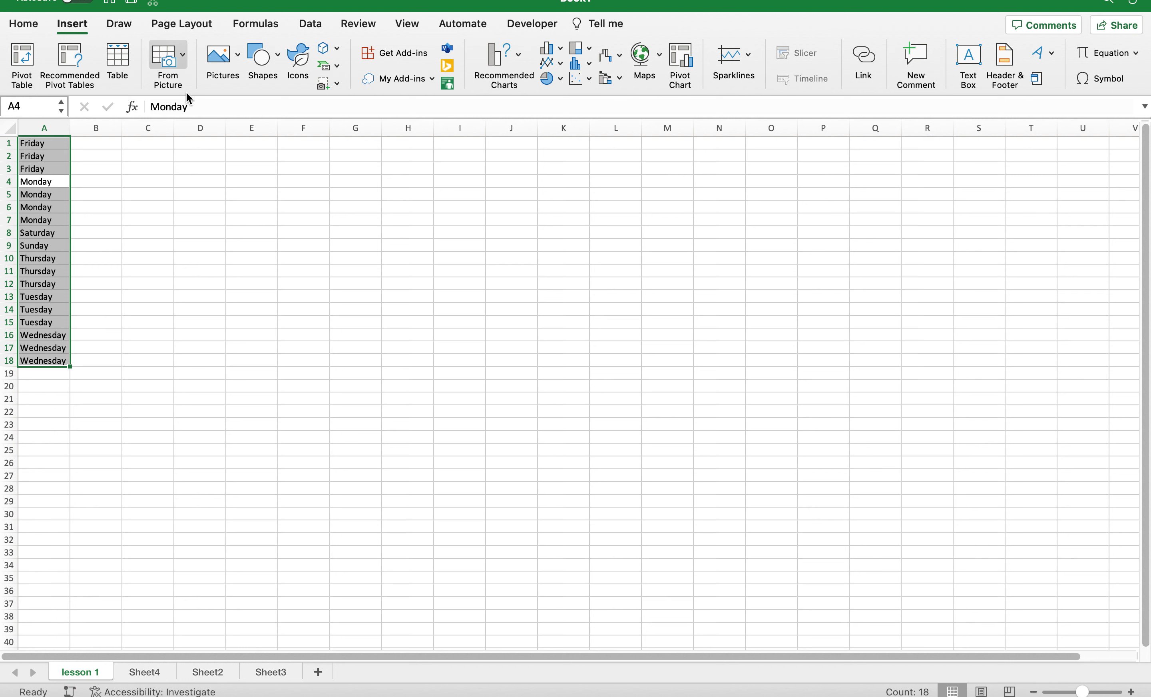
pyautogui.click(183, 59)
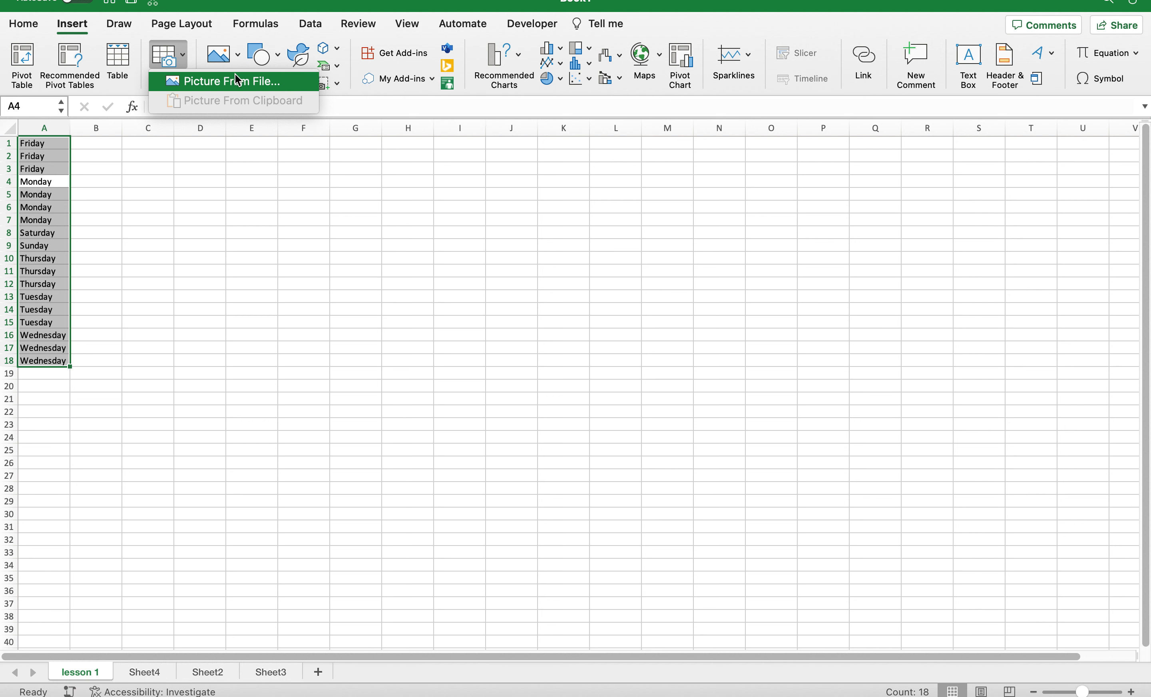
pyautogui.click(255, 145)
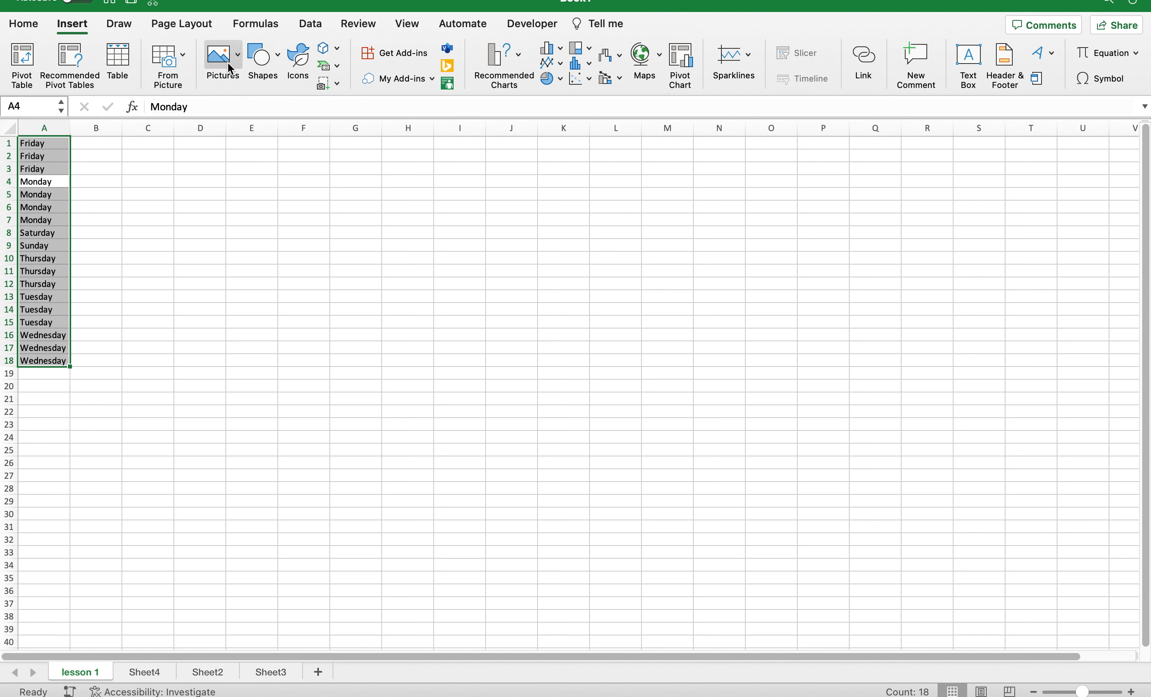
pyautogui.click(239, 56)
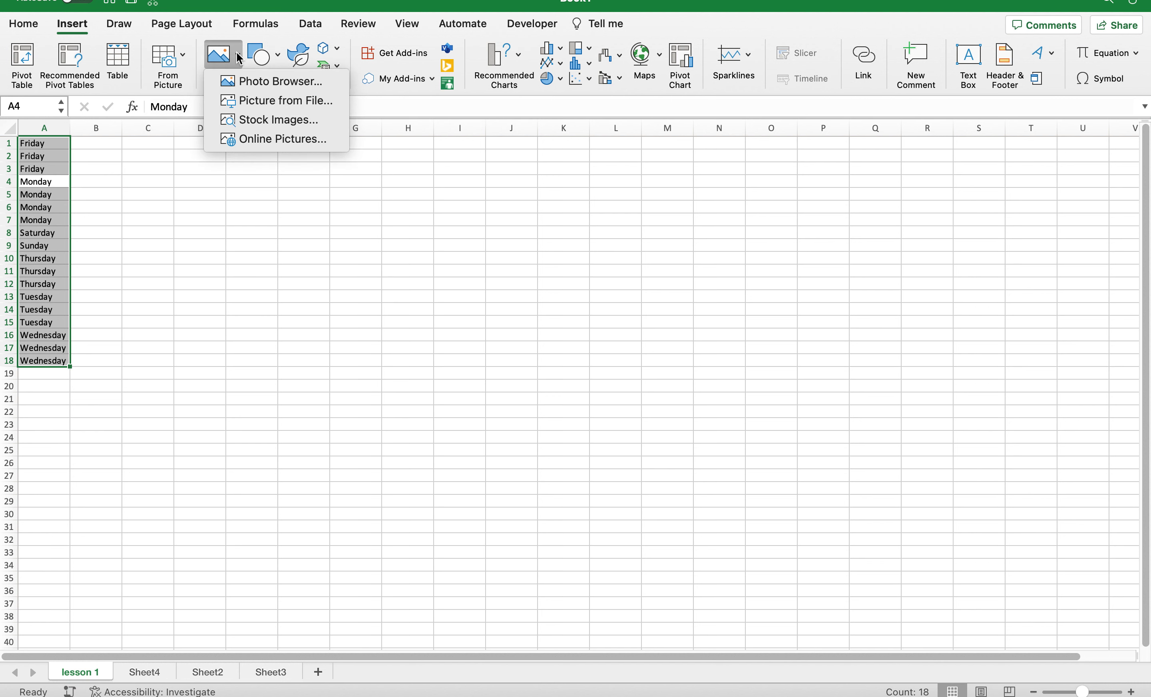
pyautogui.click(279, 59)
pyautogui.click(279, 58)
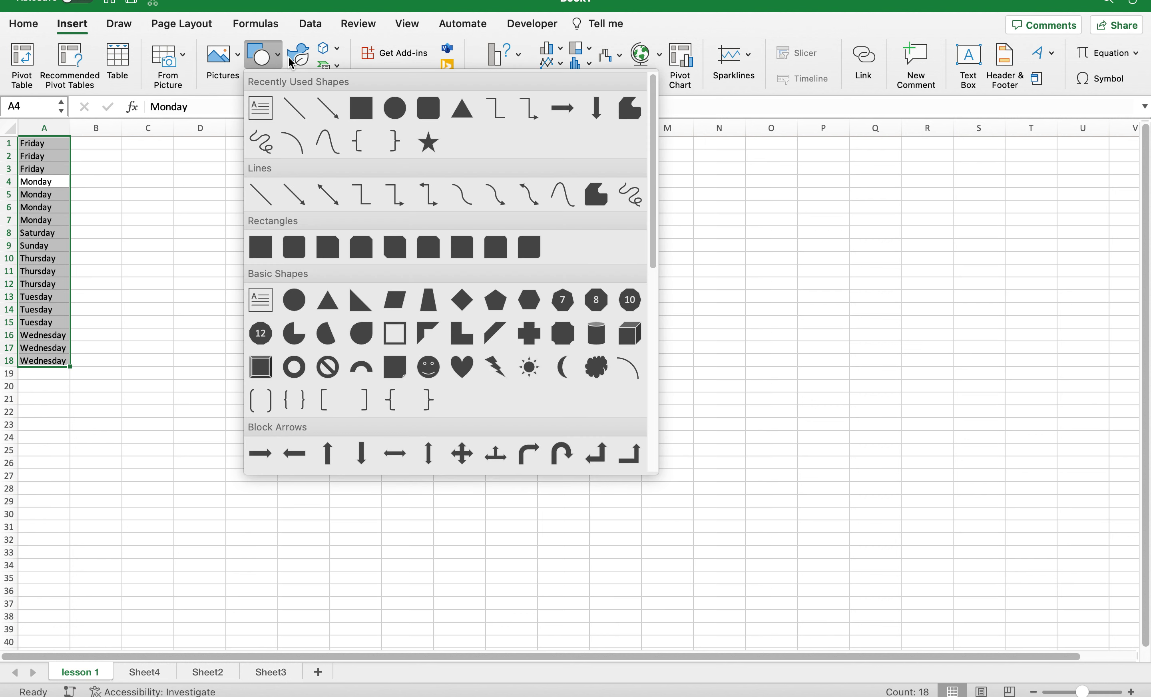
pyautogui.click(183, 152)
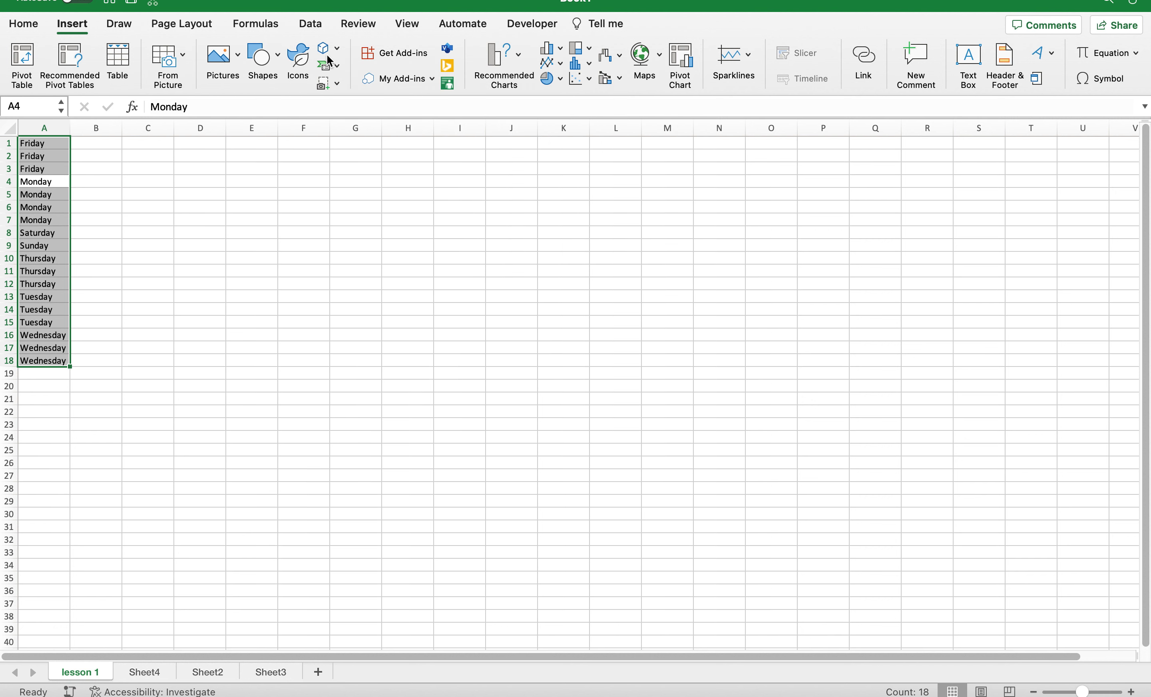
pyautogui.click(338, 49)
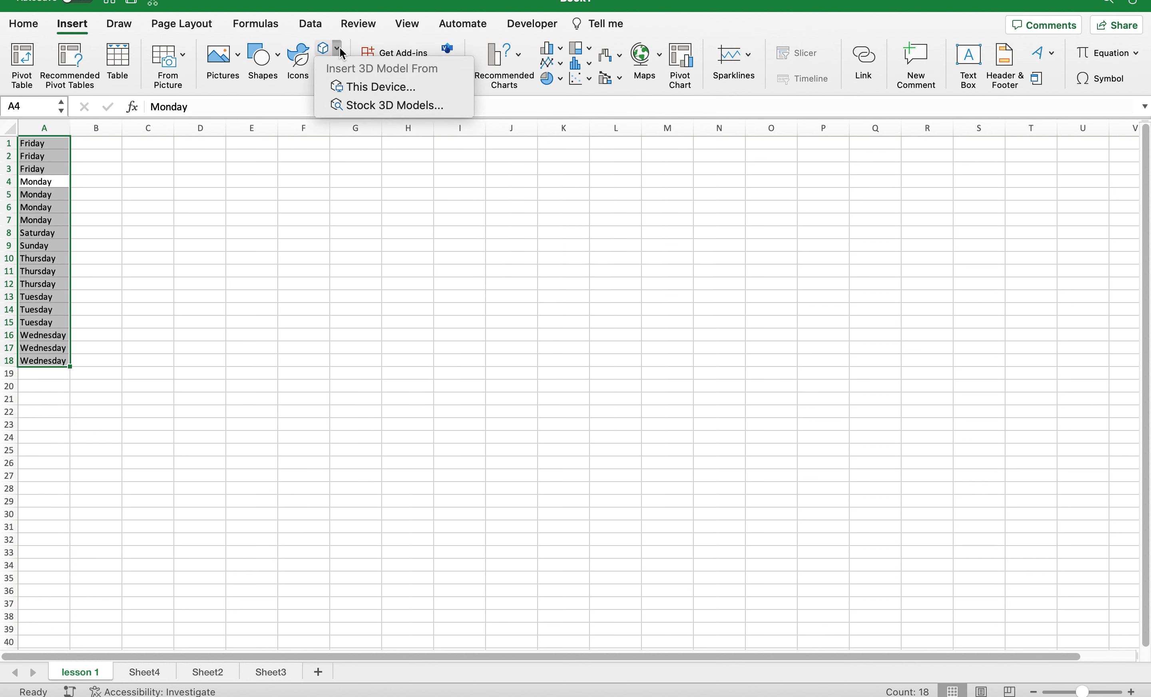
pyautogui.click(326, 207)
pyautogui.click(328, 65)
pyautogui.click(297, 196)
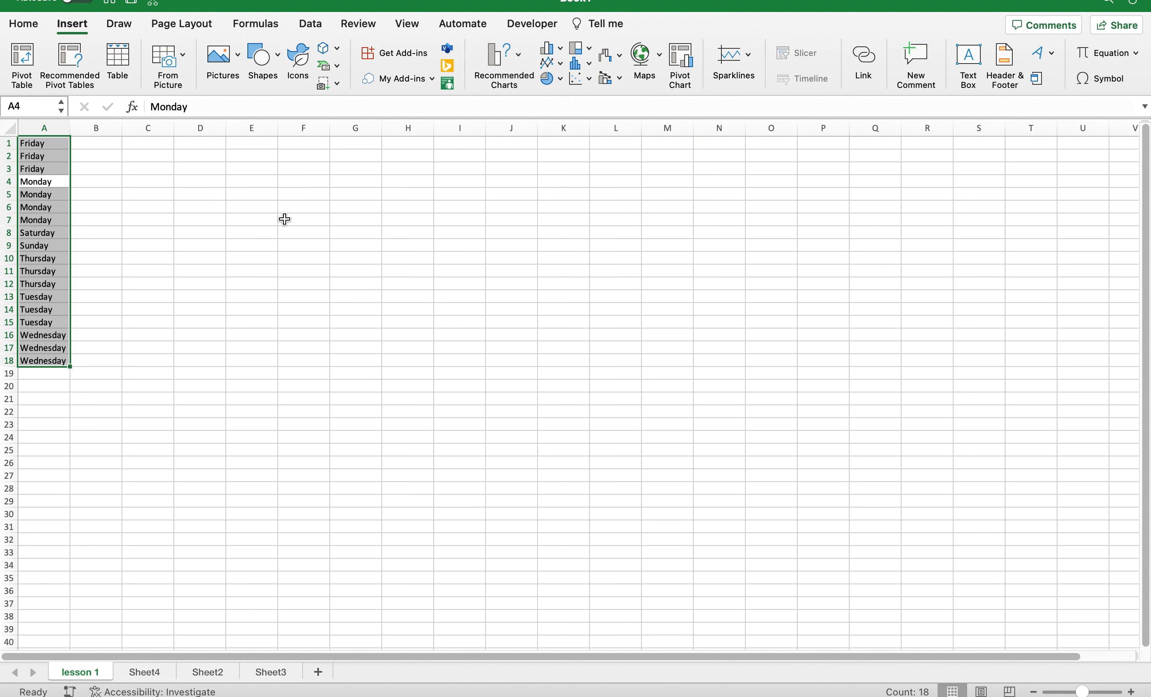
pyautogui.click(336, 80)
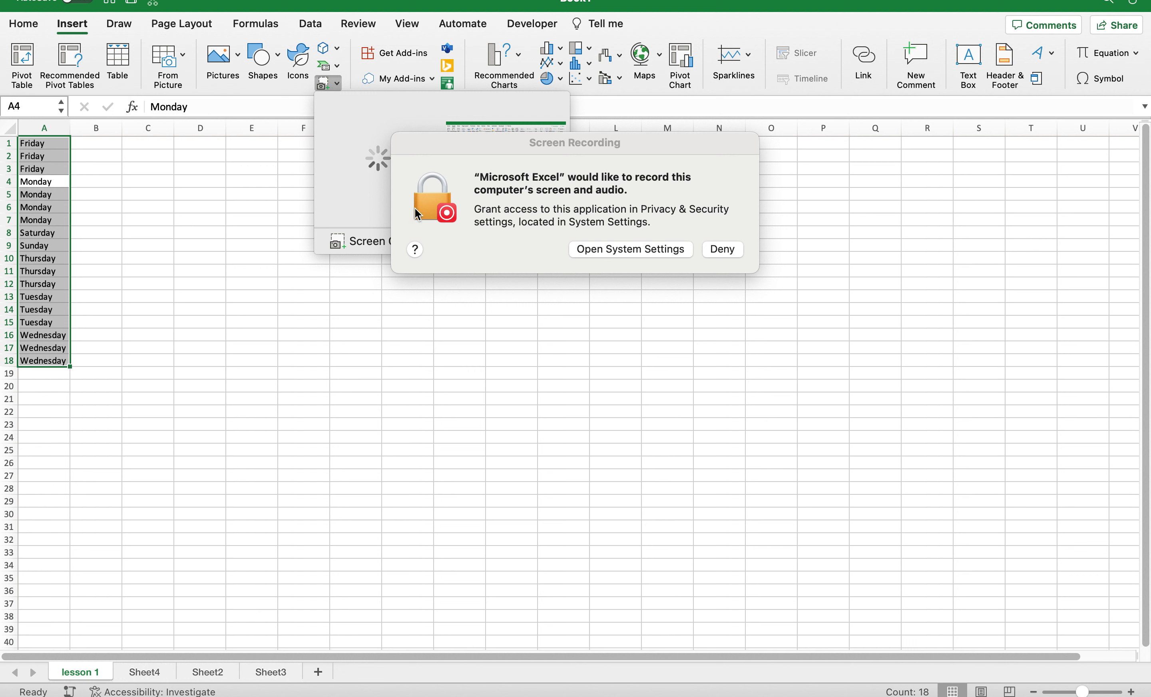
pyautogui.click(737, 254)
pyautogui.click(338, 84)
pyautogui.click(267, 190)
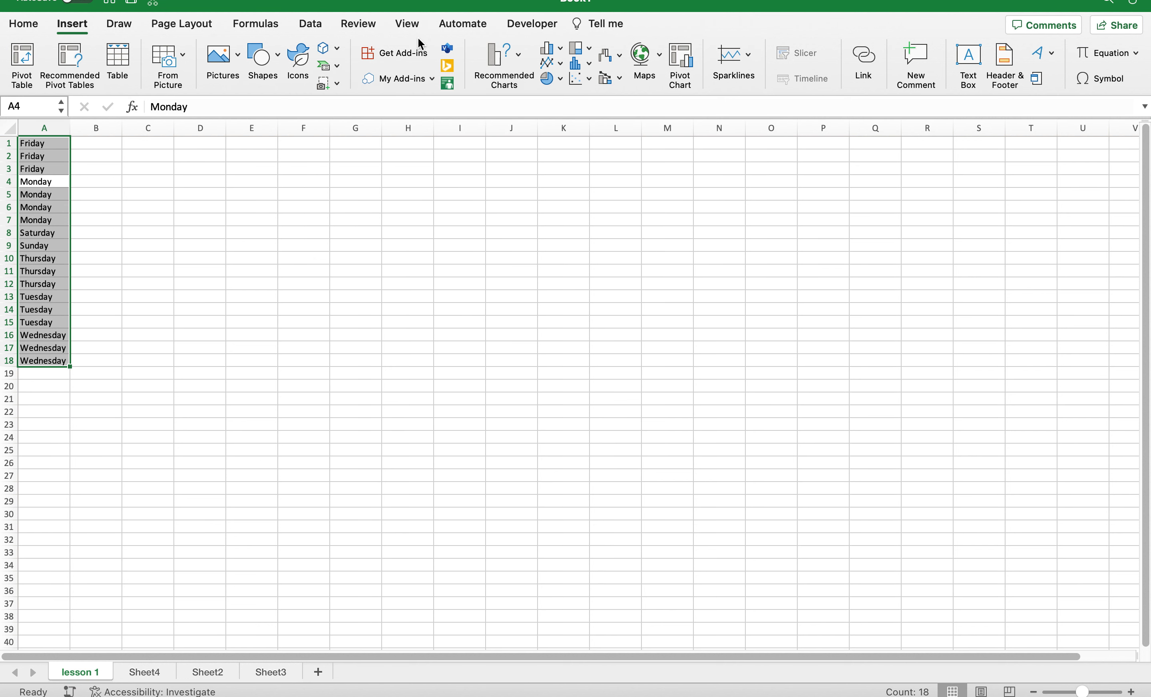
# Glance at My Add-ins, then launch Get Add-ins to load the AppSource store.
pyautogui.click(431, 79)
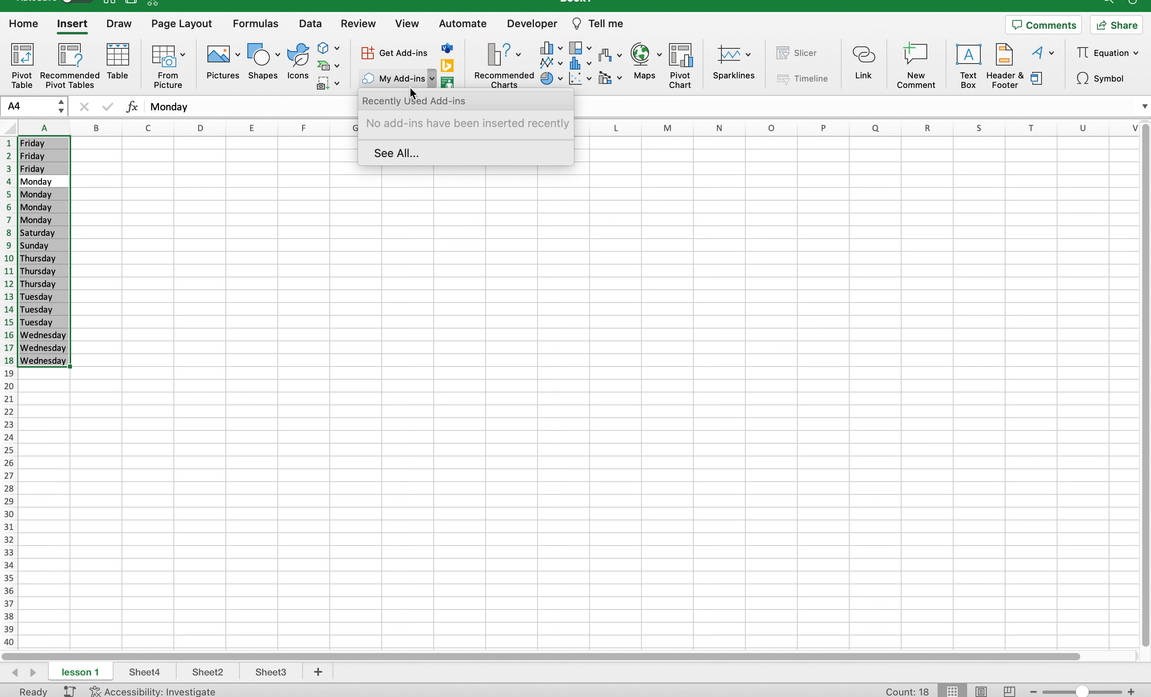
pyautogui.click(421, 51)
pyautogui.click(422, 53)
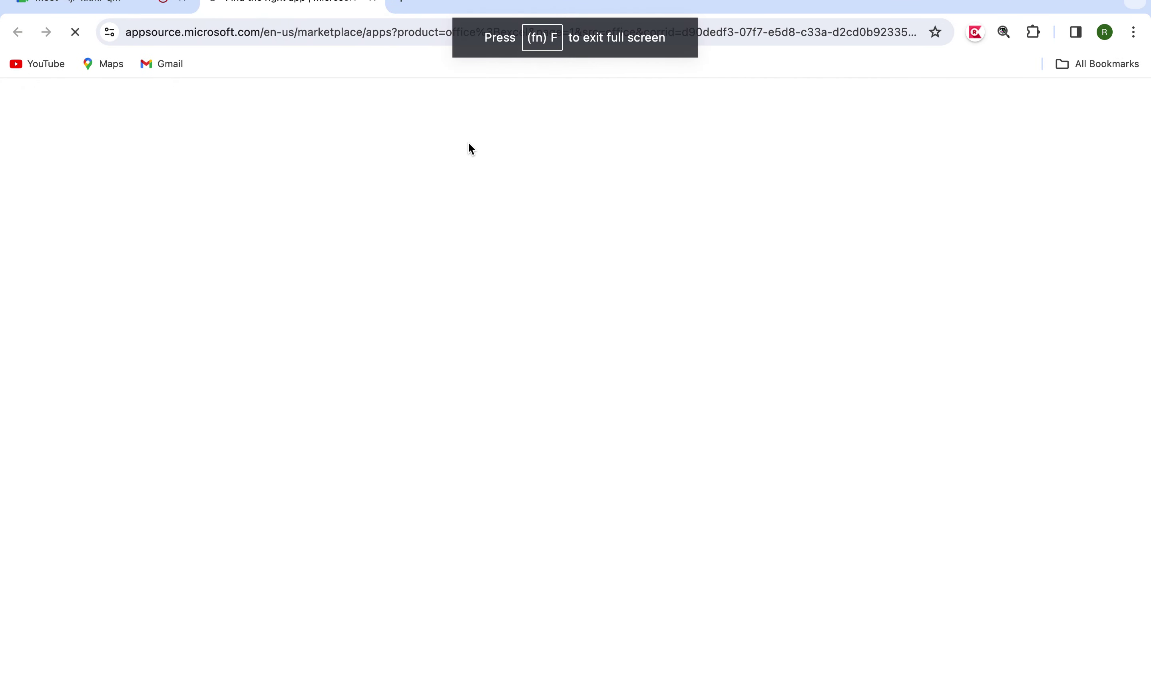
pyautogui.scroll(-3, 454, 353)
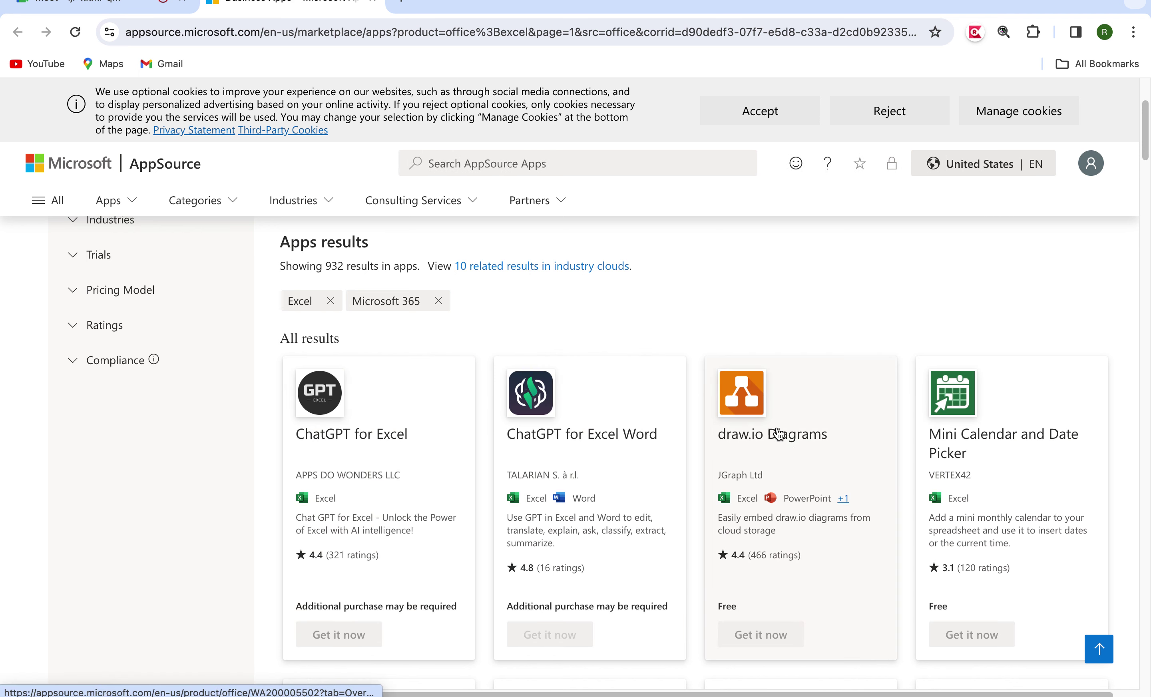
pyautogui.scroll(-2, 802, 486)
pyautogui.scroll(-4, 802, 483)
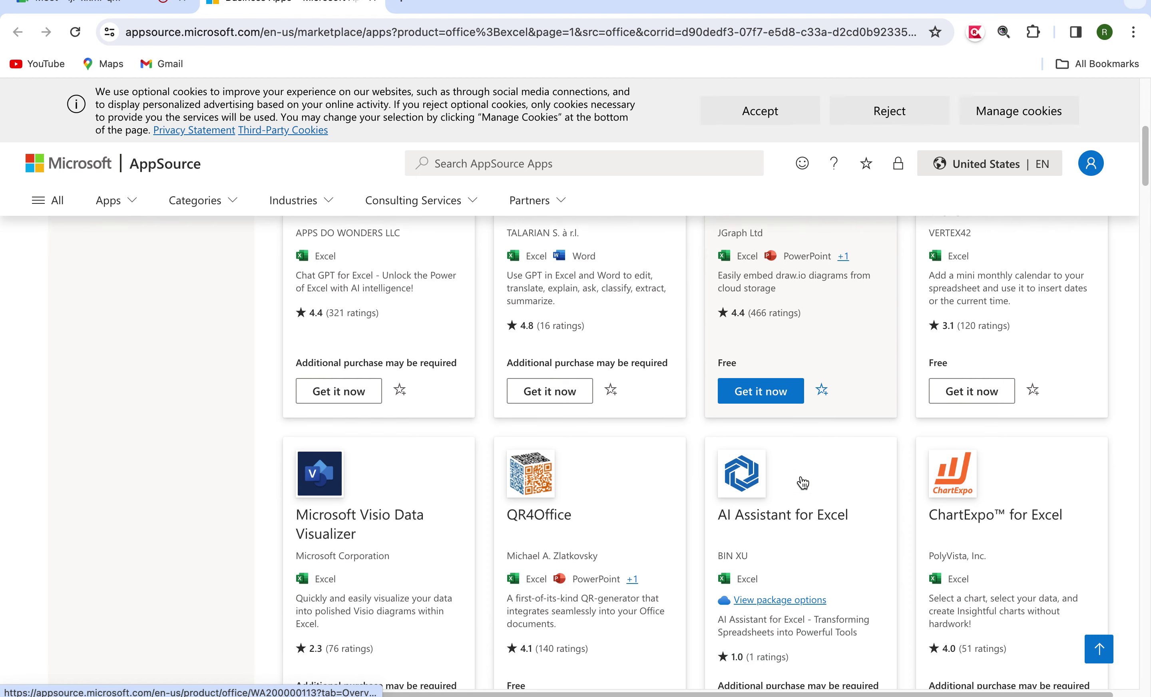
pyautogui.scroll(-4, 808, 543)
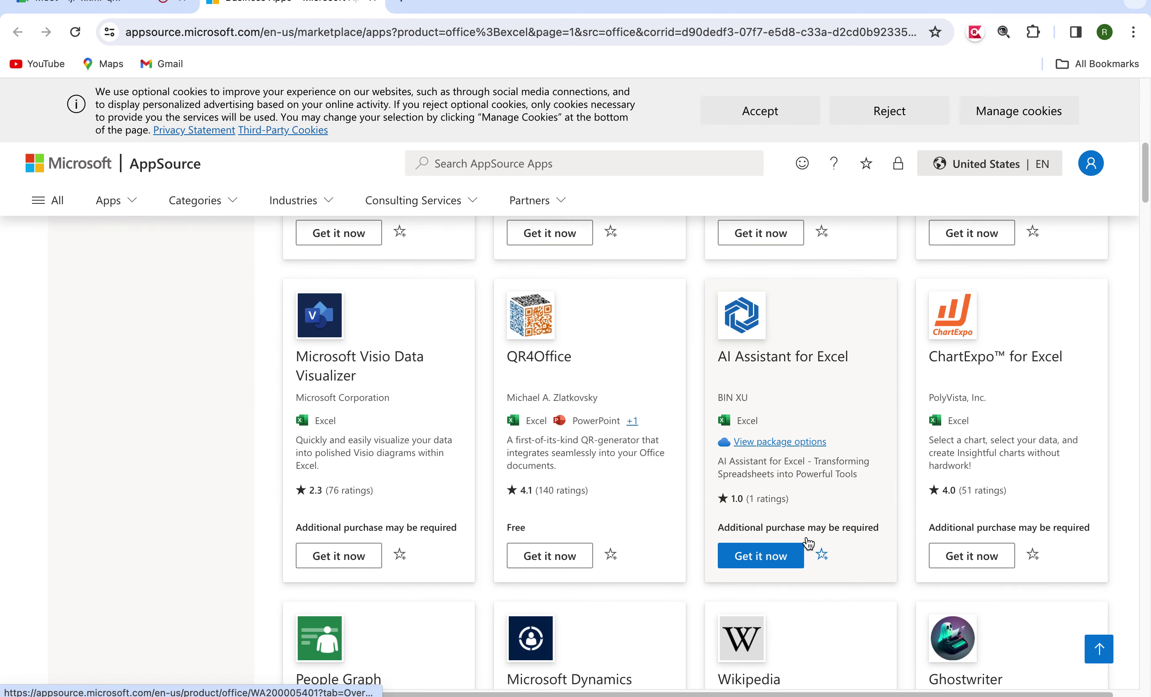
pyautogui.scroll(-10, 808, 543)
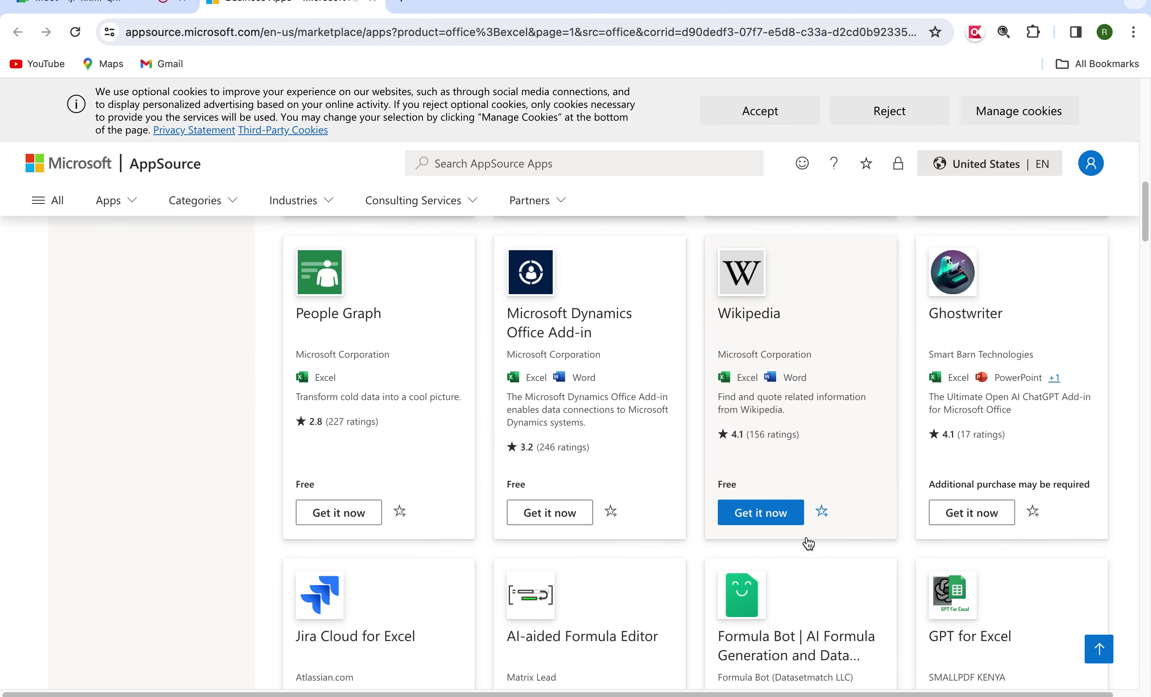
pyautogui.scroll(-10, 808, 543)
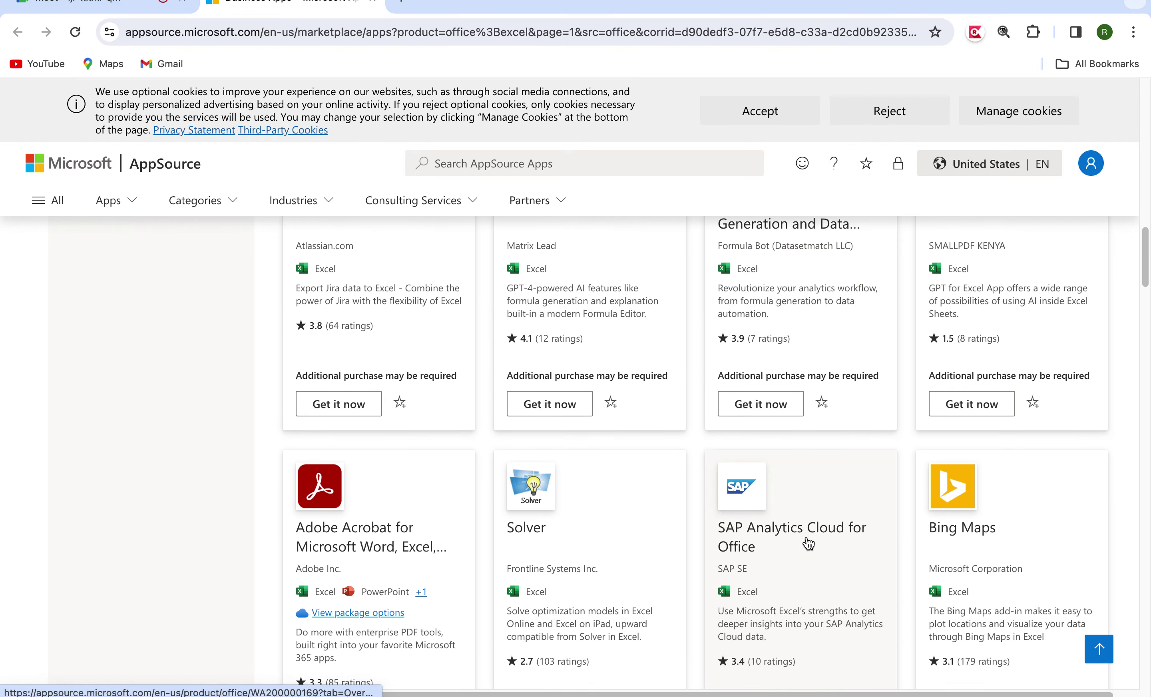
pyautogui.scroll(-3, 806, 542)
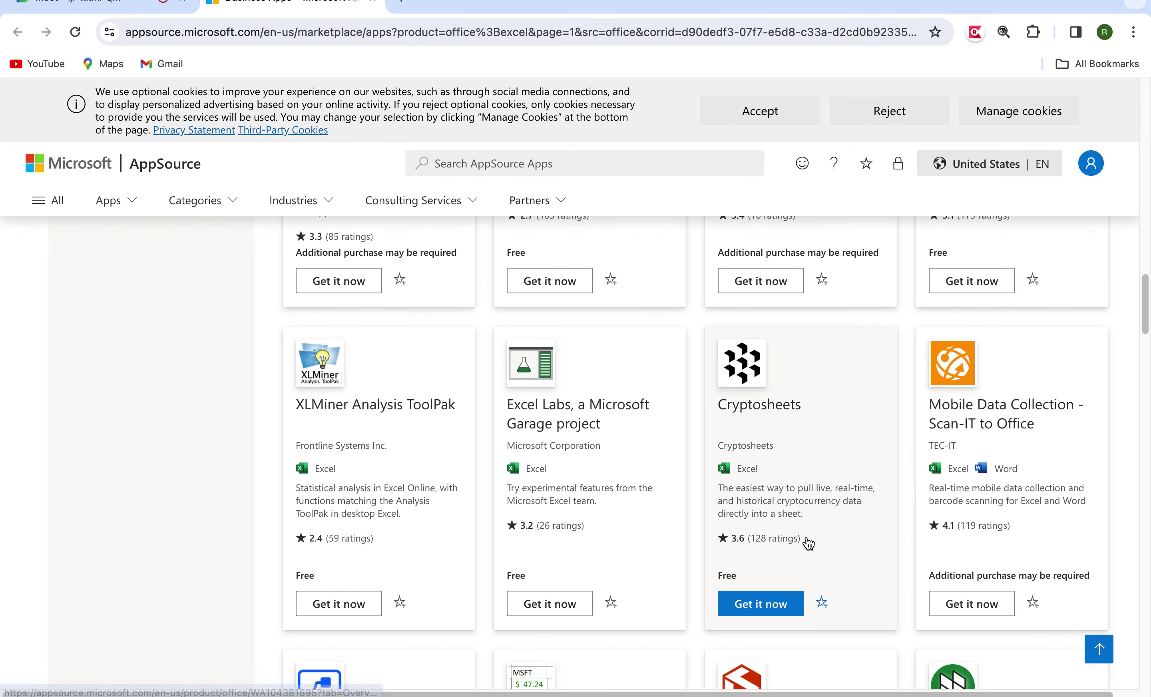
pyautogui.hotkey('ctrl', 'Left')
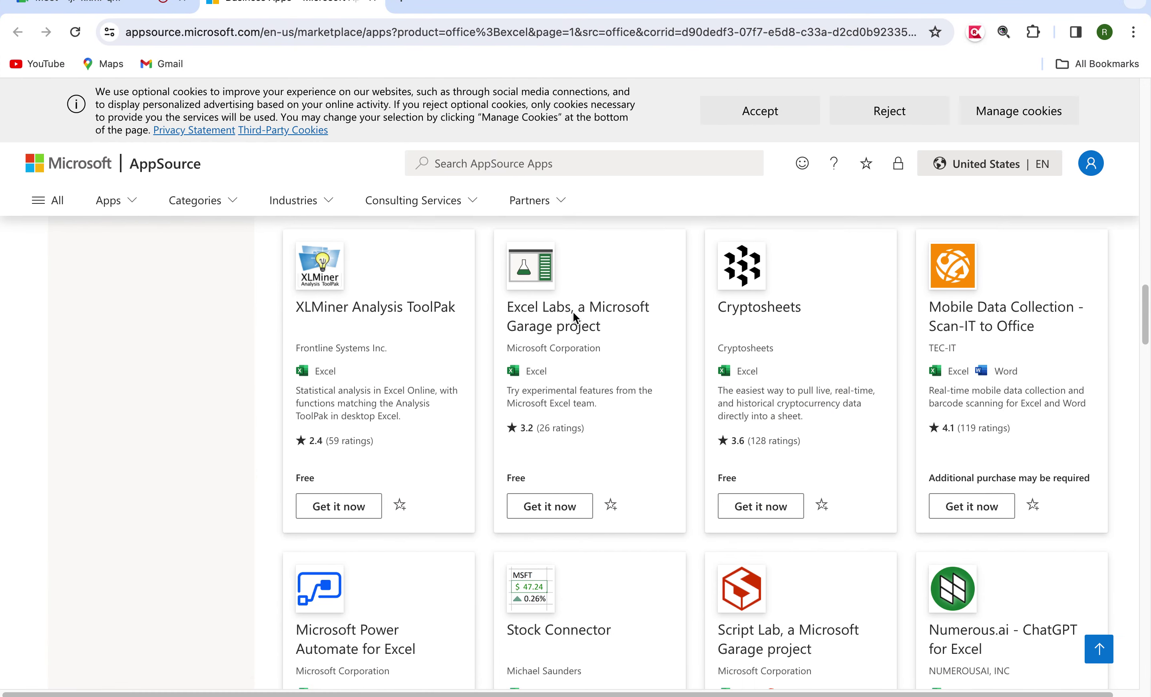
pyautogui.scroll(-10, 572, 313)
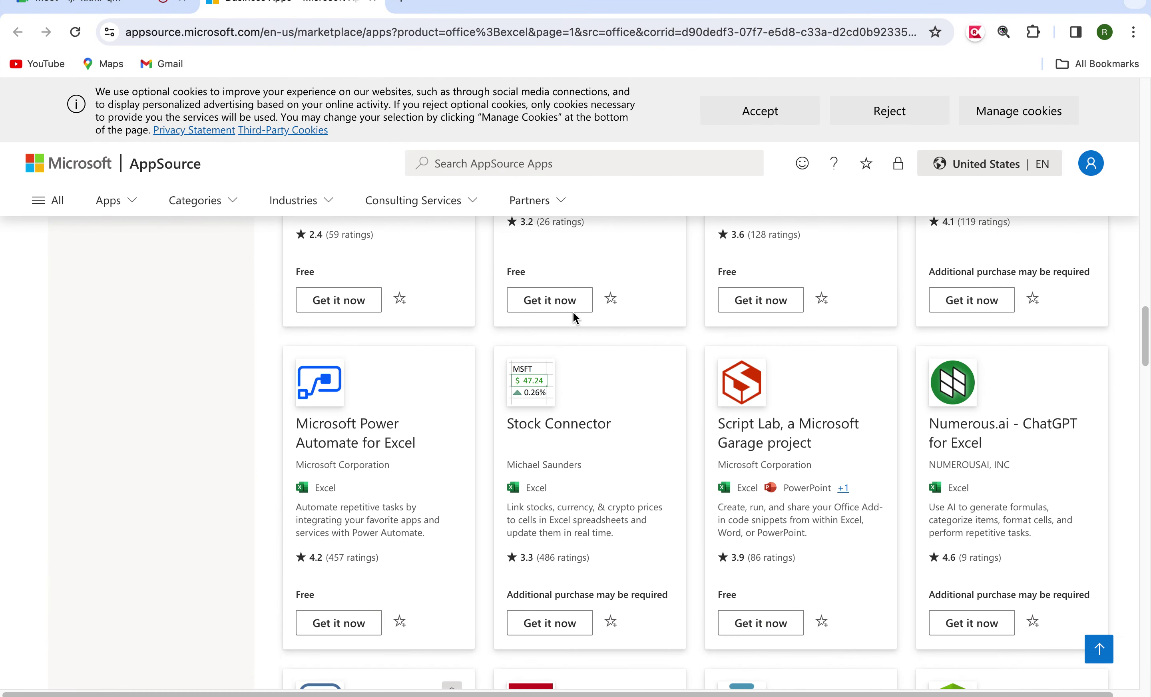
pyautogui.scroll(-15, 575, 319)
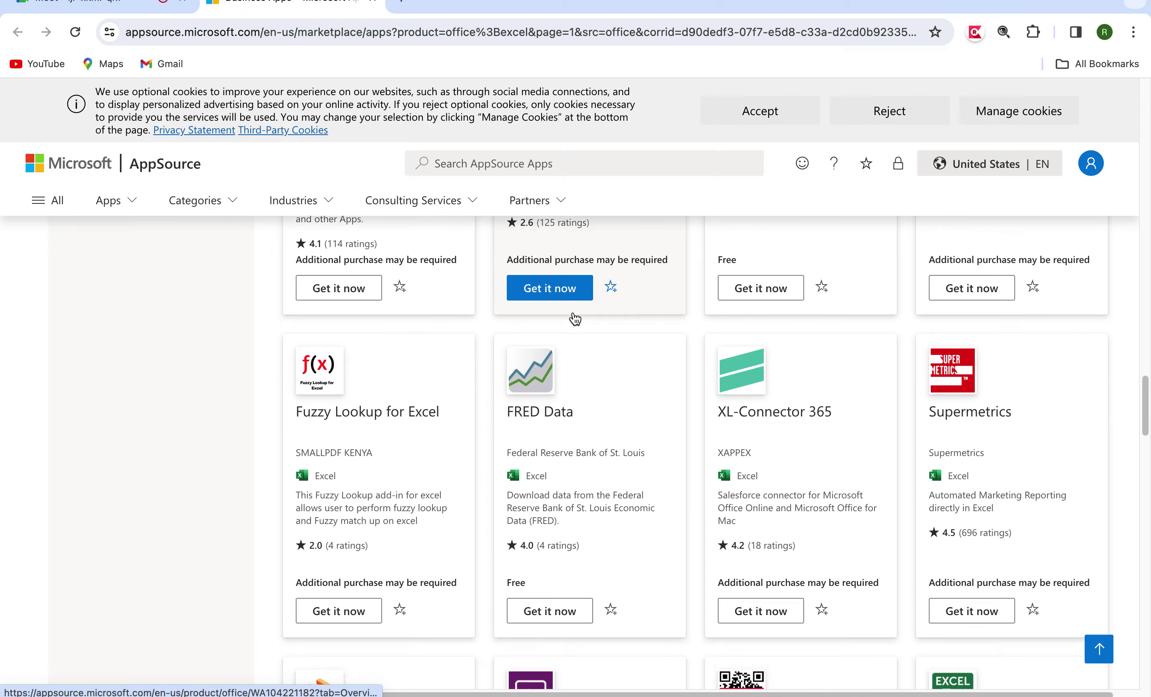
pyautogui.scroll(20, 575, 319)
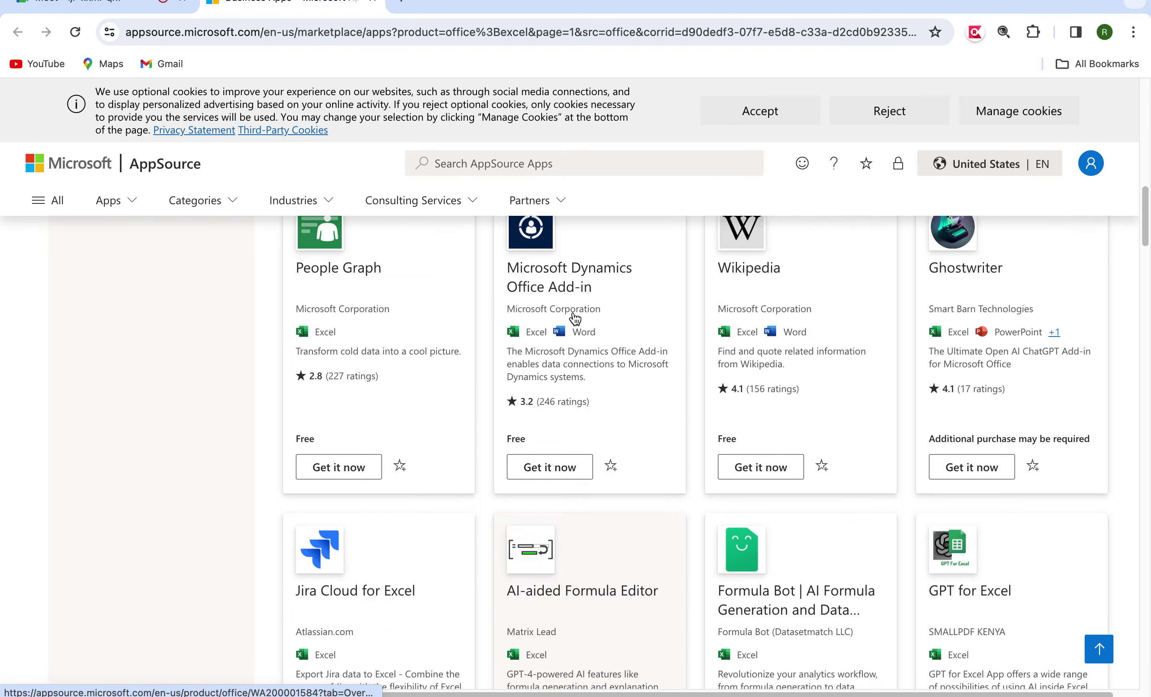
pyautogui.hotkey('ctrl', 'Left')
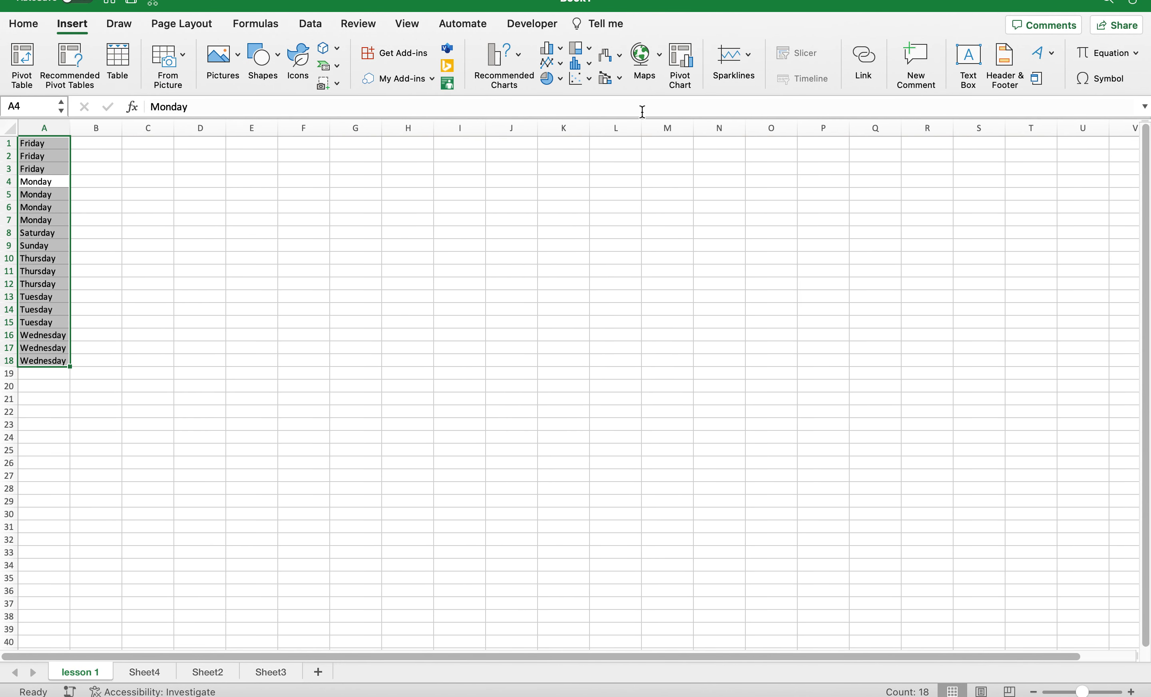
# Try Recommended Charts on the day list and A1:D18, then view the Filled Map option.
pyautogui.click(525, 56)
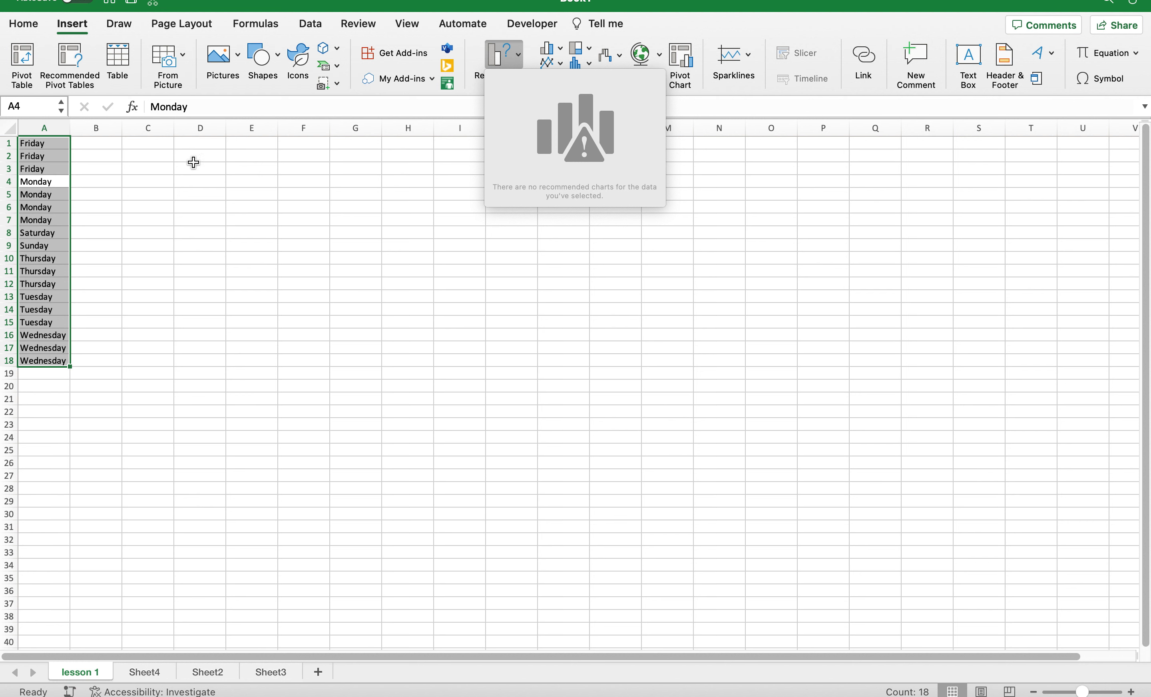
pyautogui.click(112, 136)
pyautogui.click(68, 155)
pyautogui.moveTo(66, 143); pyautogui.dragTo(218, 361)
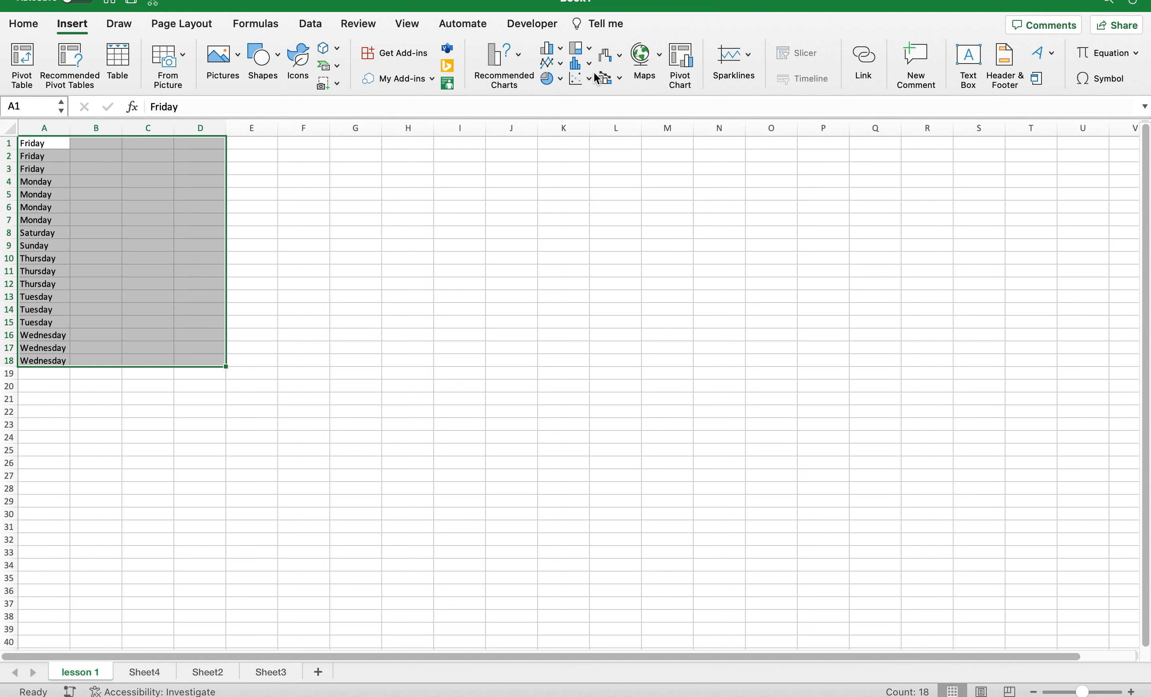
pyautogui.click(519, 54)
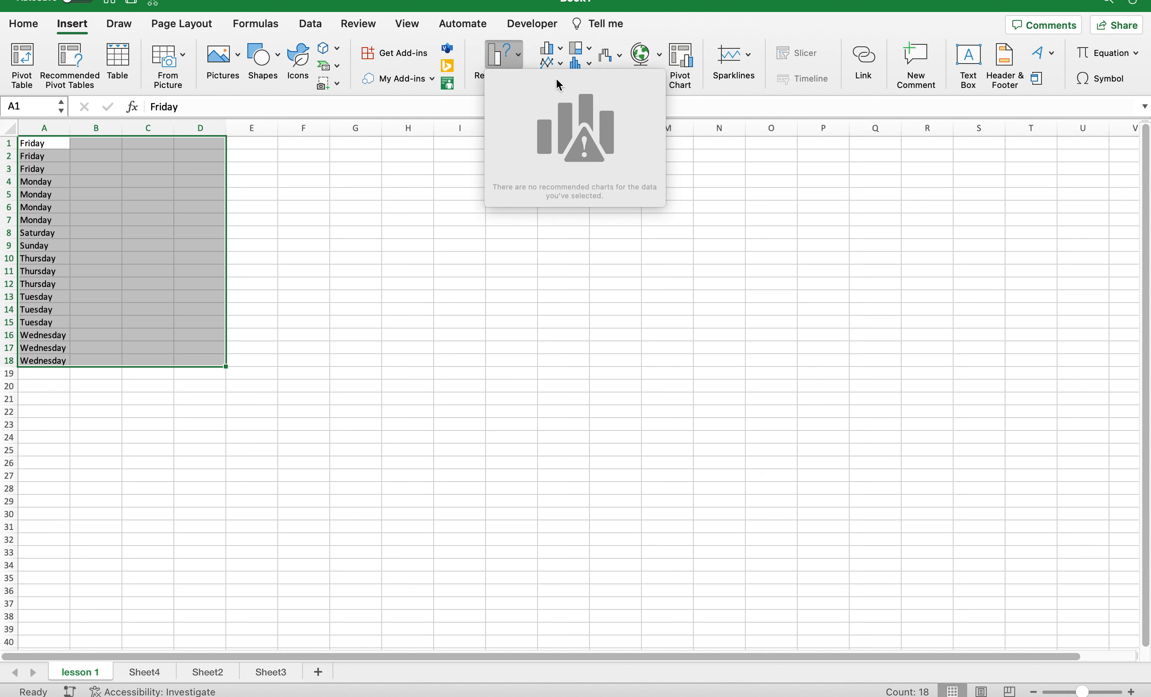
pyautogui.click(463, 182)
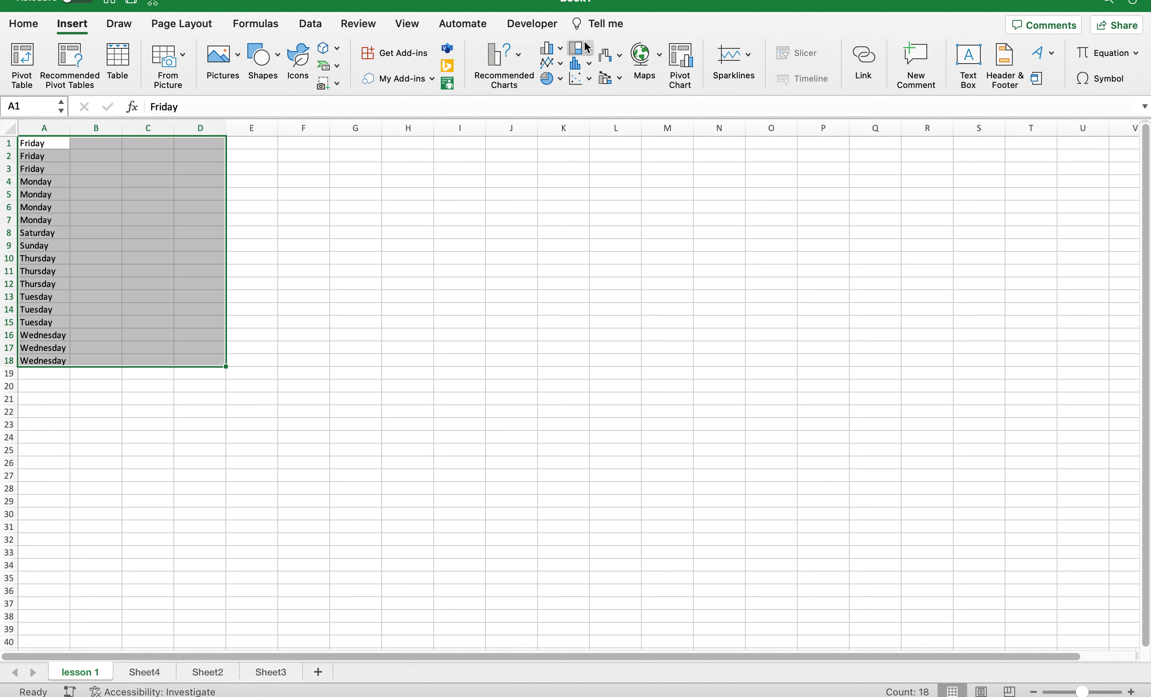
pyautogui.click(658, 53)
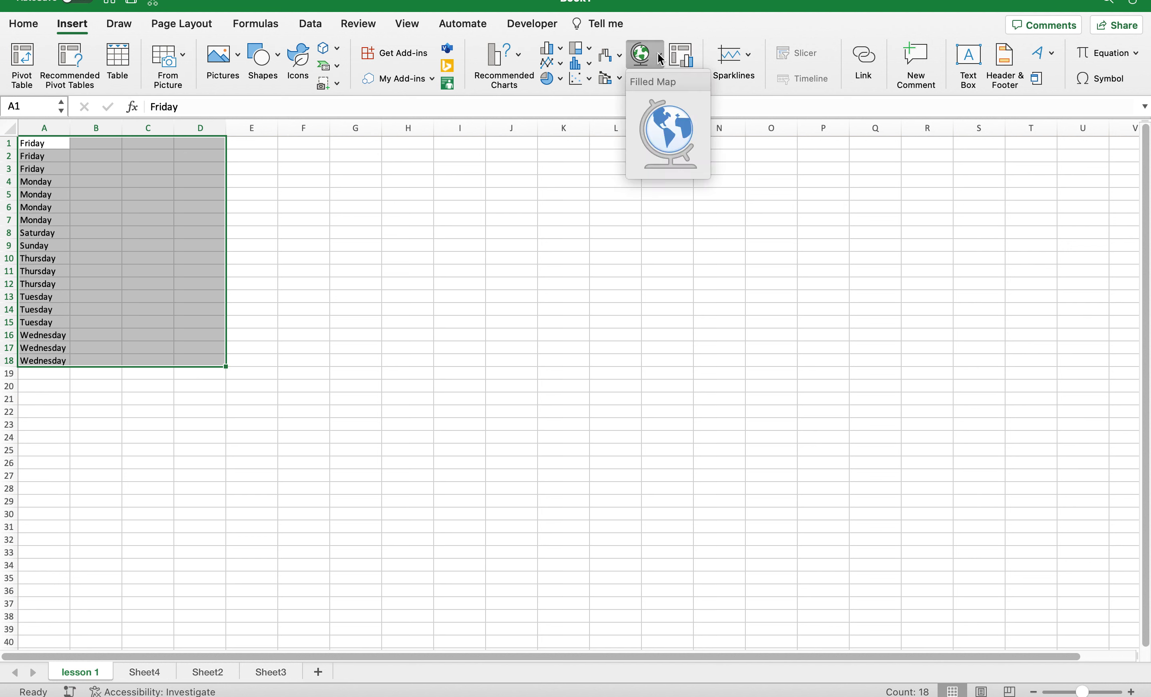
pyautogui.click(512, 210)
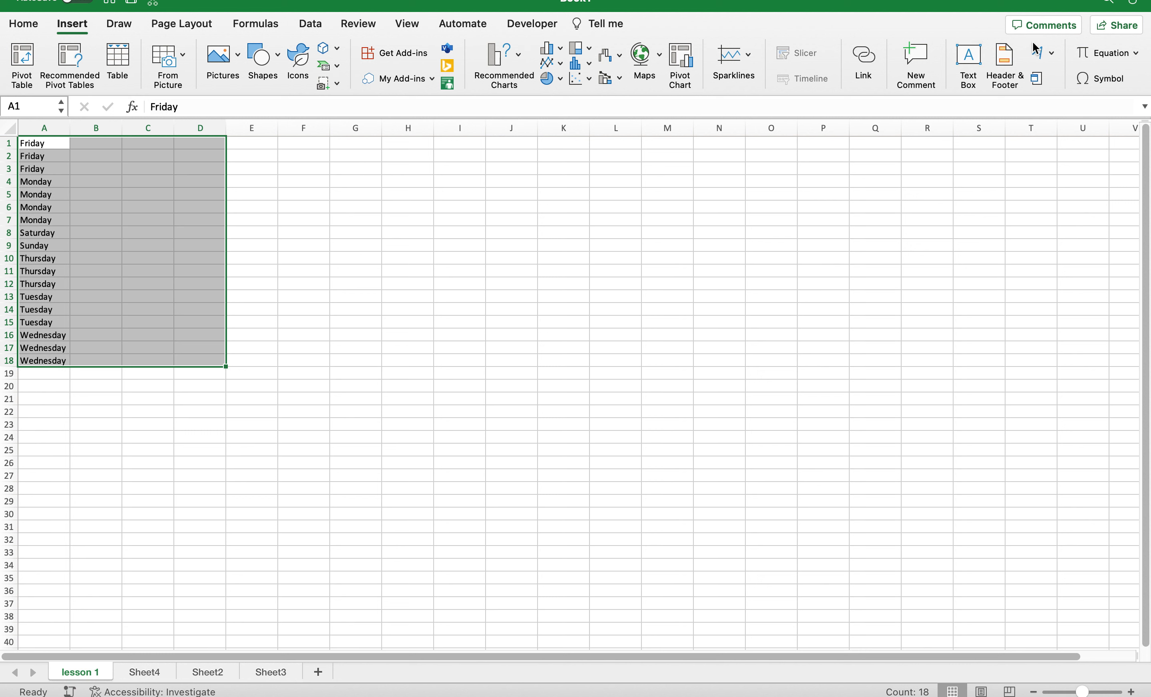
# Open the WordArt text style gallery beside the sorted day list.
pyautogui.click(1054, 55)
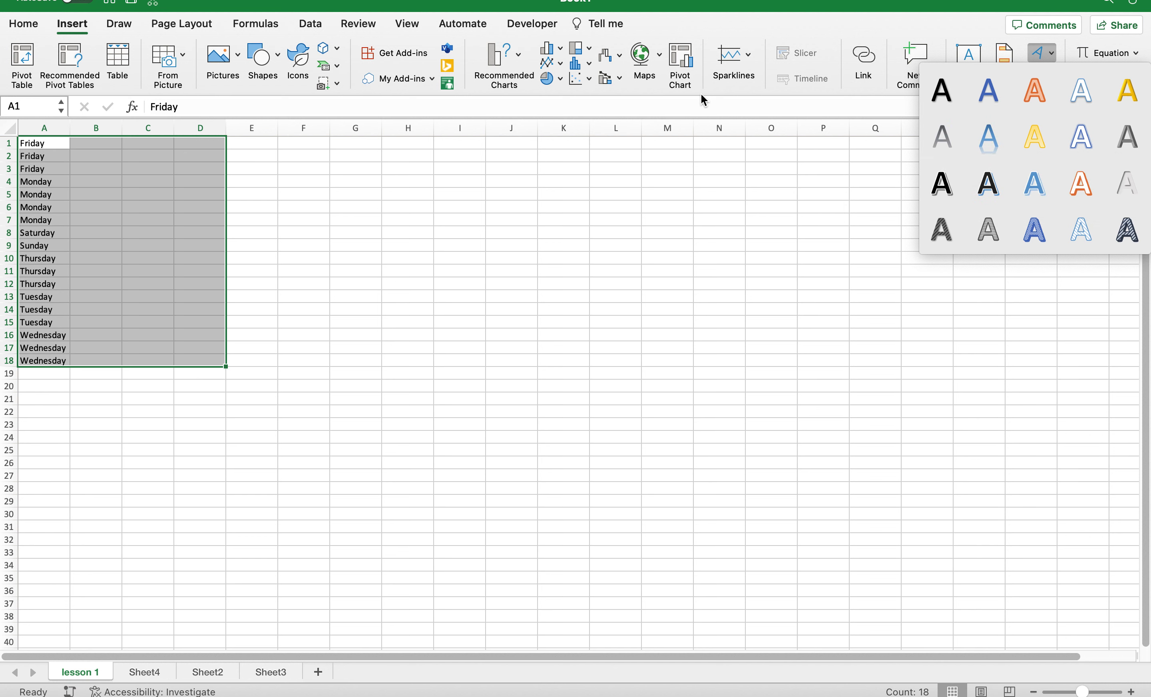
# Dismiss the WordArt styles and browse the equation gallery without inserting, then show Draw and Page Layout.
pyautogui.click(725, 193)
pyautogui.click(1137, 55)
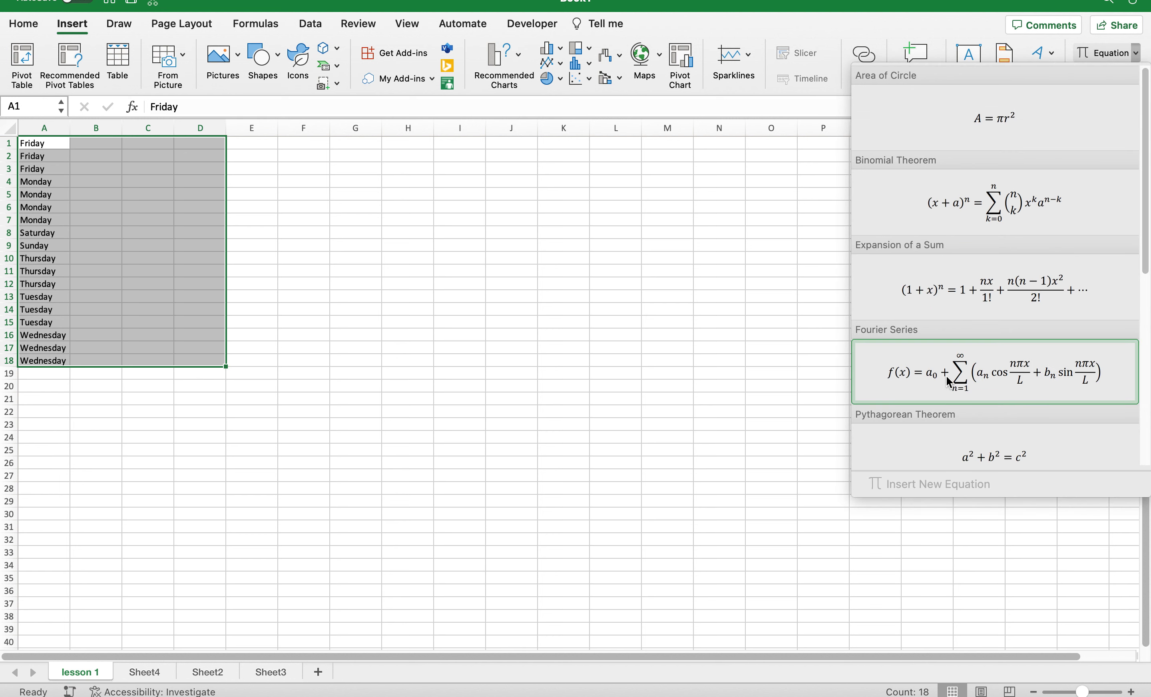
pyautogui.scroll(-2, 935, 386)
pyautogui.scroll(-10, 935, 387)
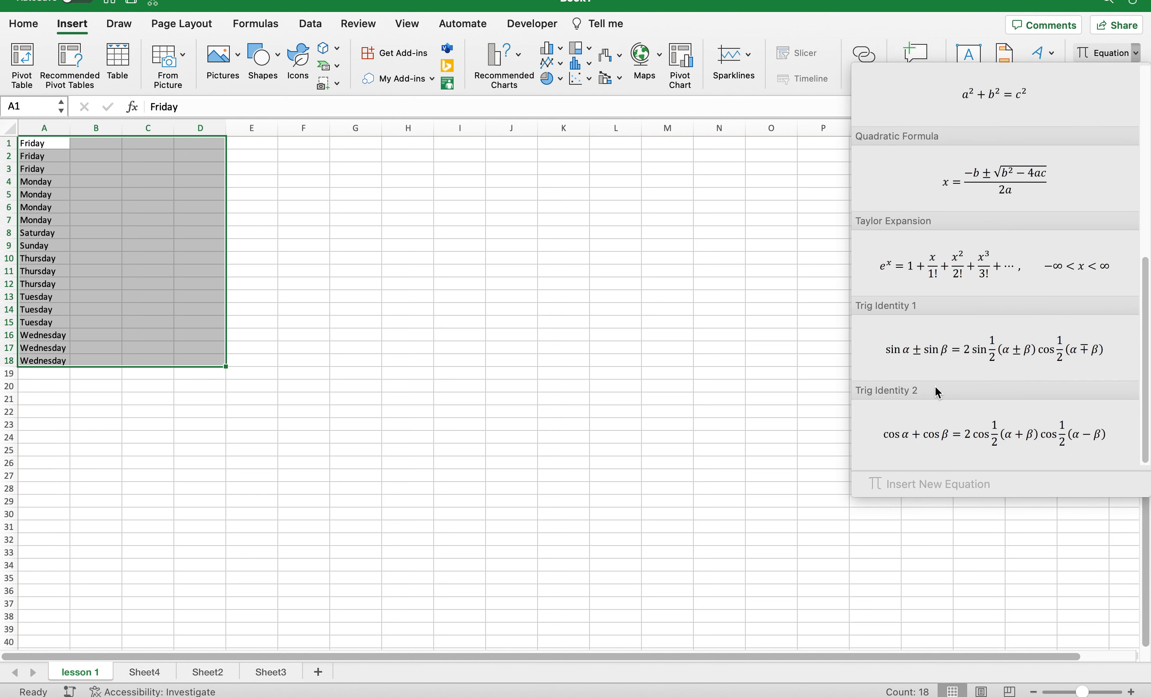
pyautogui.scroll(12, 935, 387)
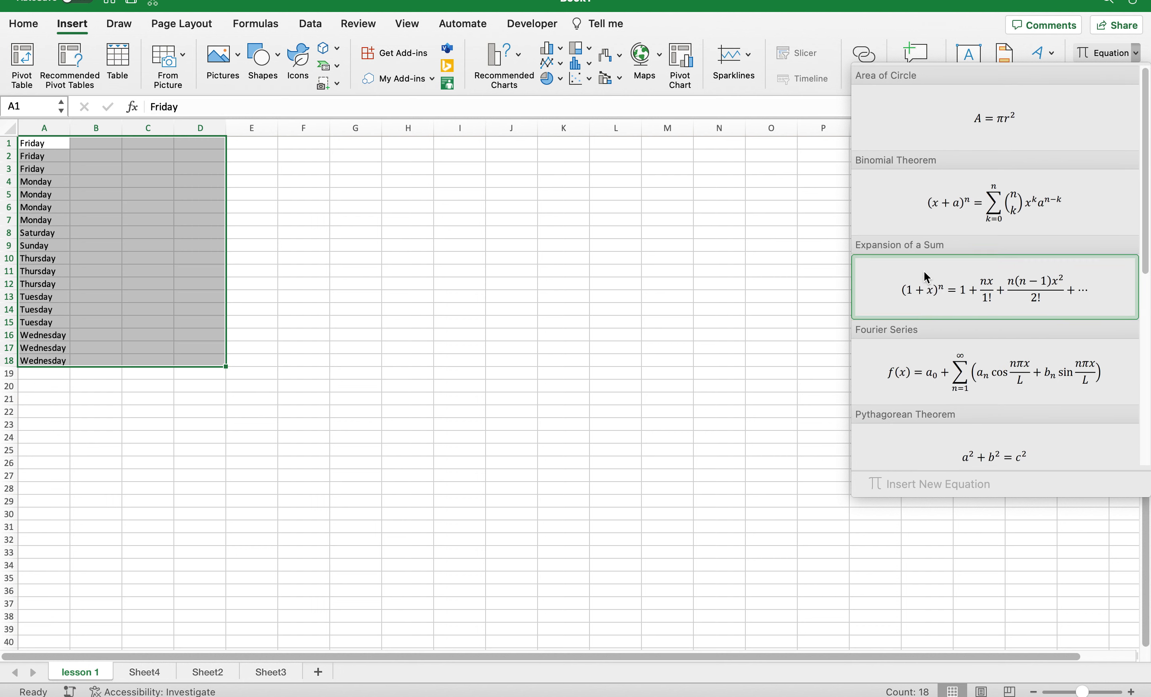
pyautogui.click(746, 271)
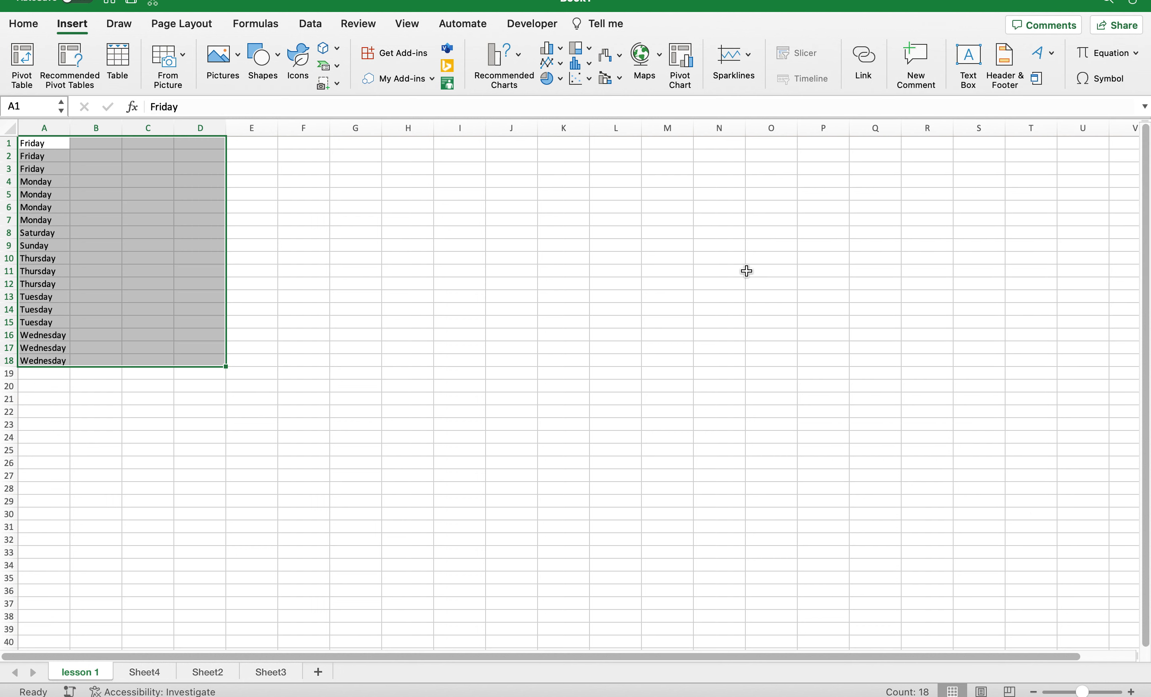
pyautogui.click(127, 29)
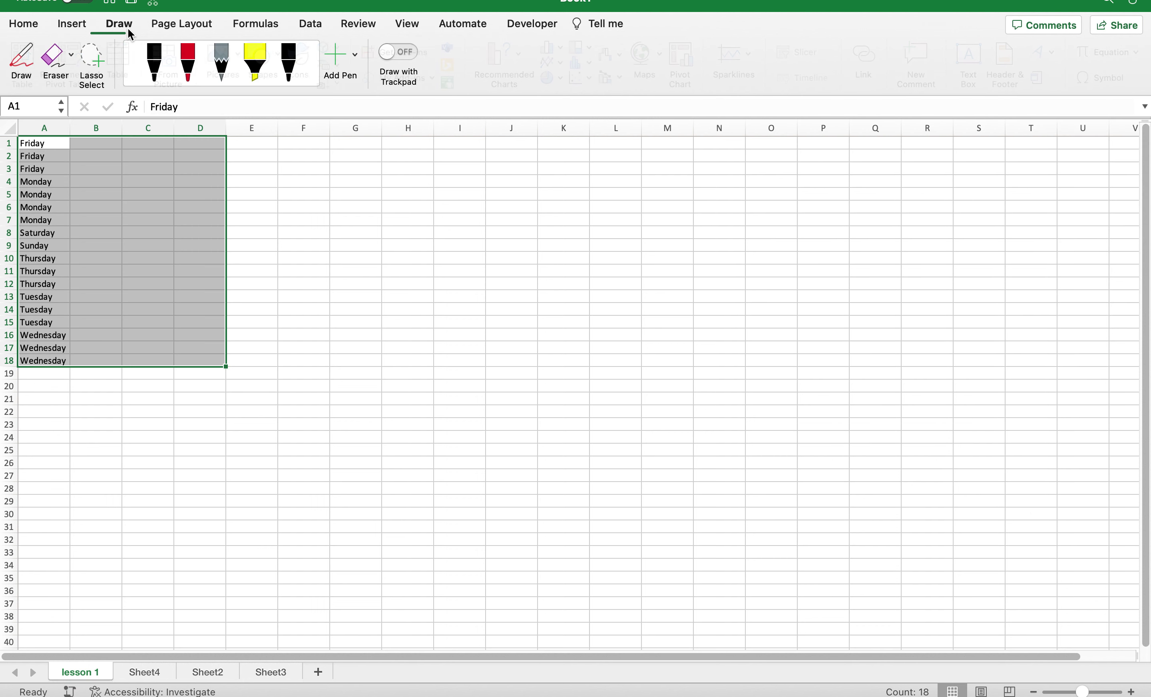
pyautogui.click(193, 29)
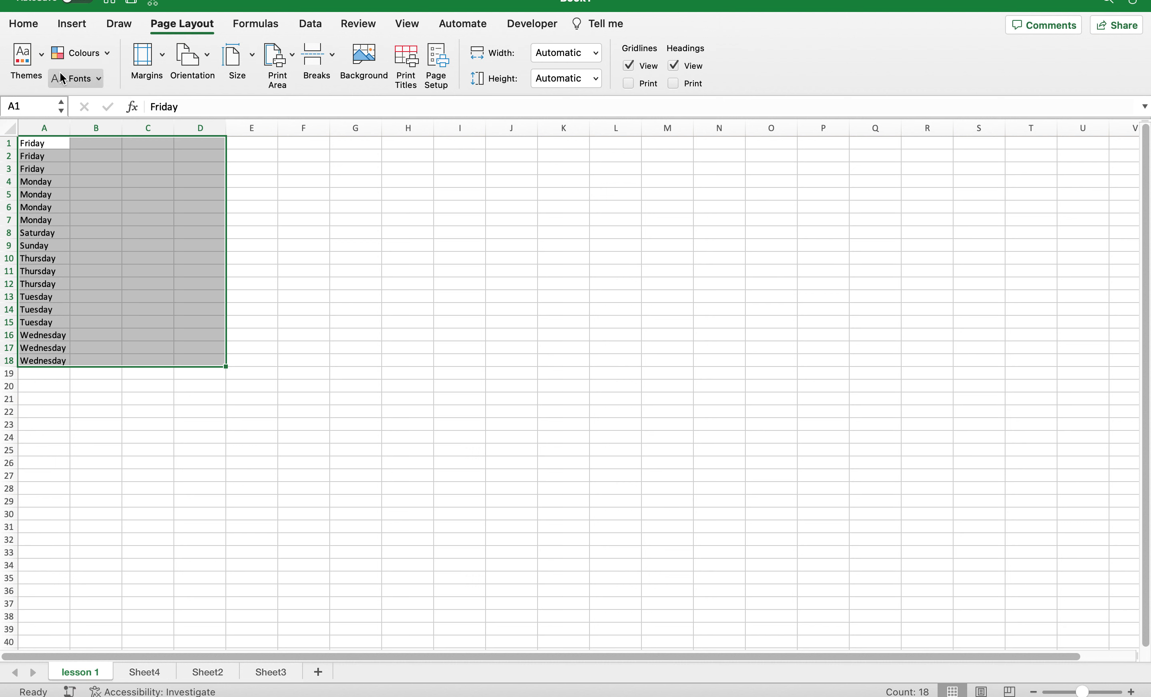
# Browse the document themes, keeping the default Office theme, then bring up the Draw tab pens.
pyautogui.click(40, 59)
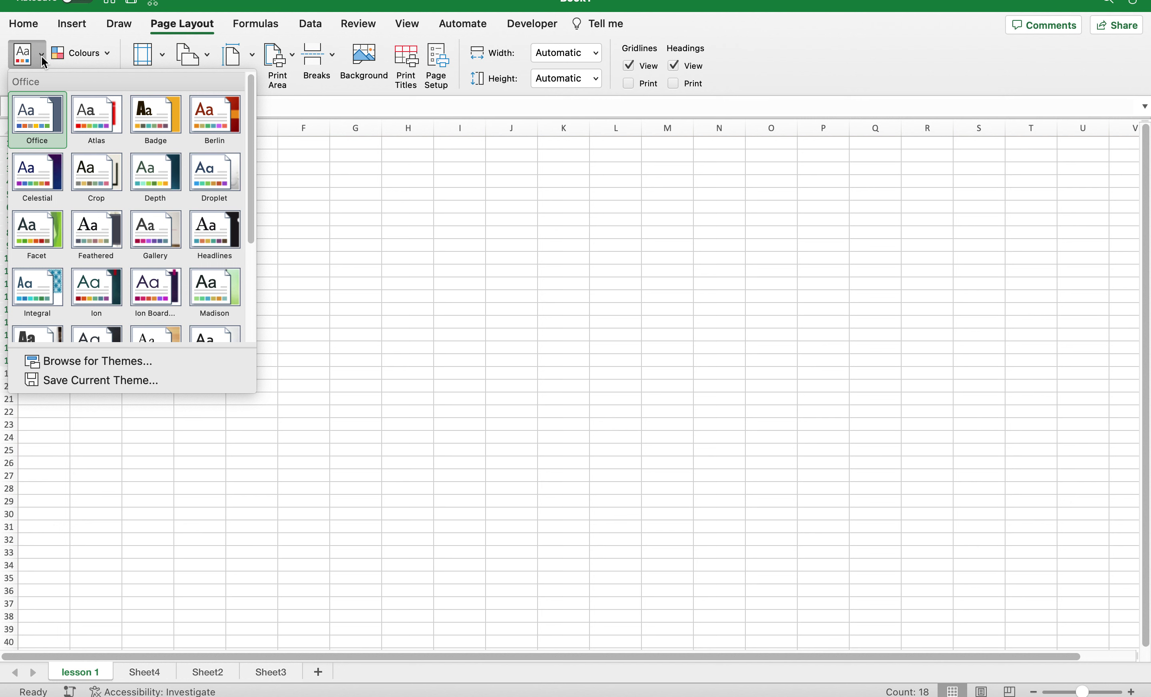
pyautogui.click(43, 61)
pyautogui.click(123, 26)
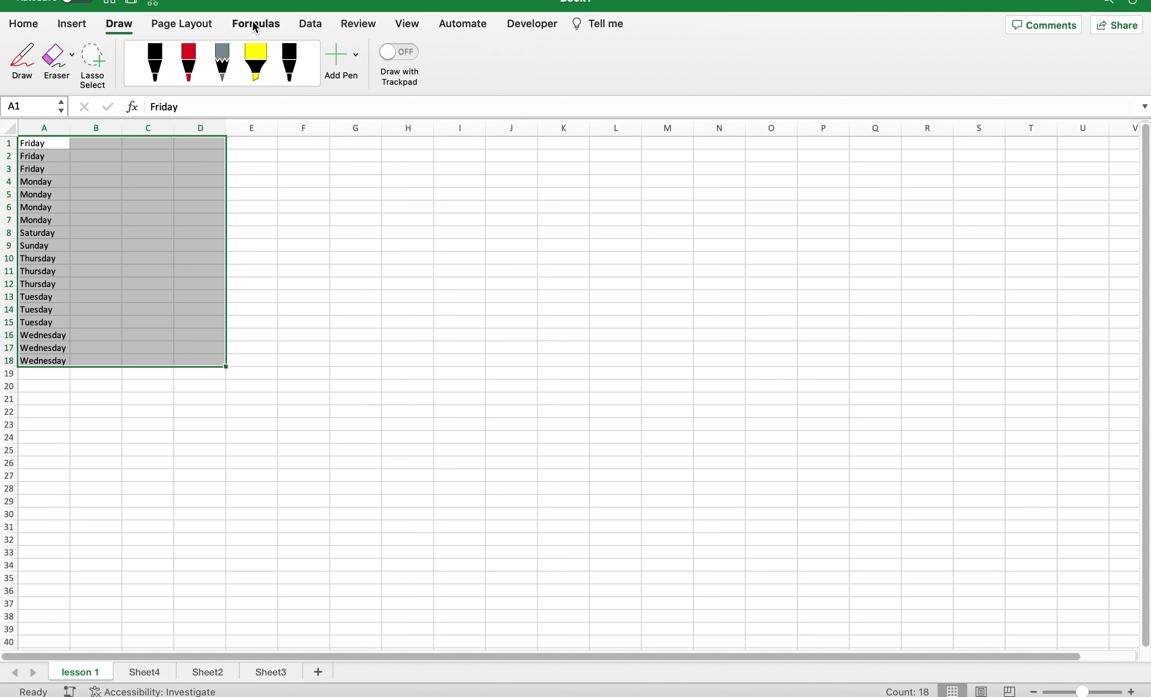
# On the Formulas tab, browse the AutoSum and Recently Used function lists.
pyautogui.click(275, 32)
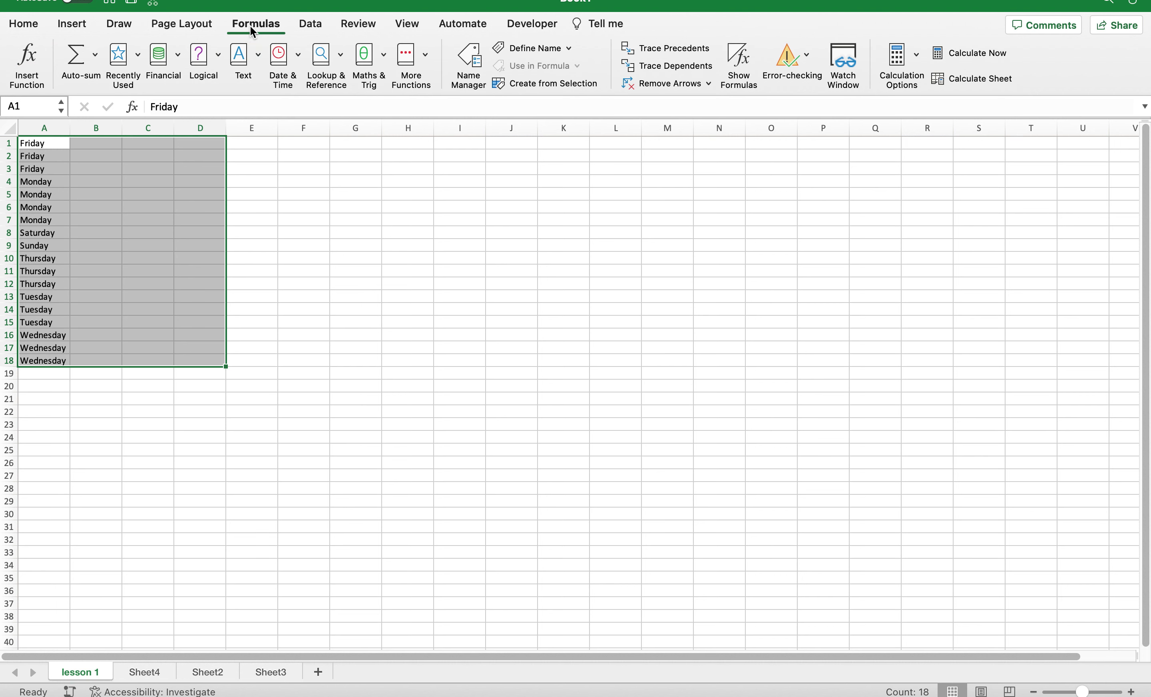
pyautogui.click(175, 27)
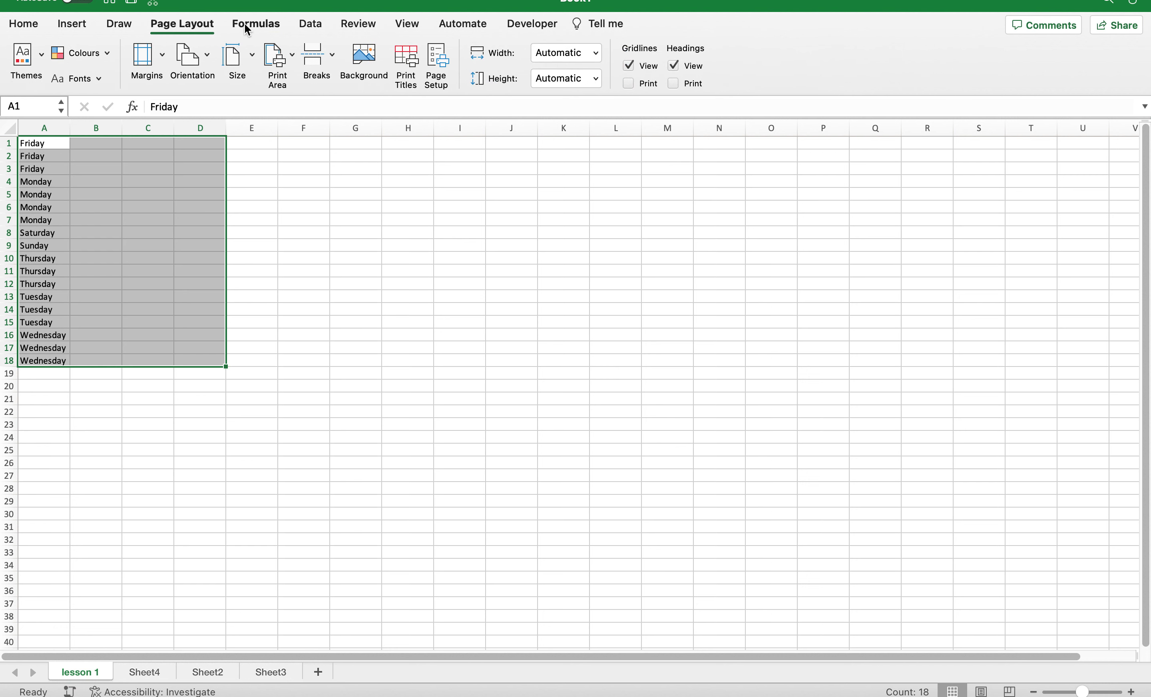
pyautogui.click(252, 30)
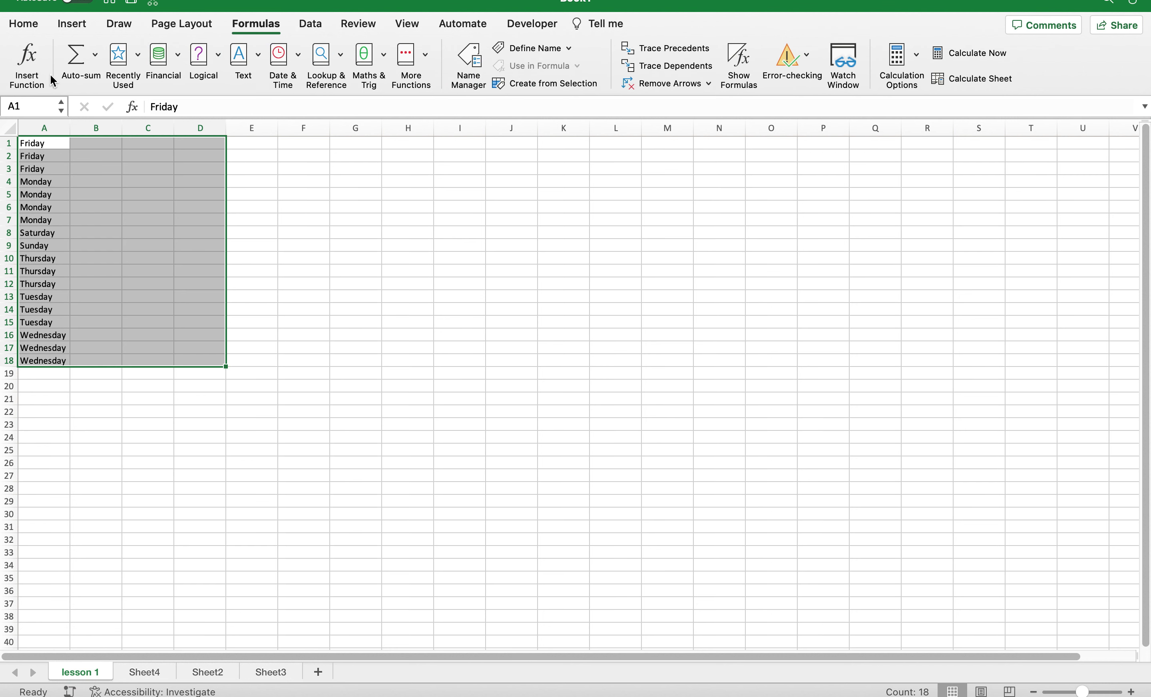
pyautogui.click(96, 55)
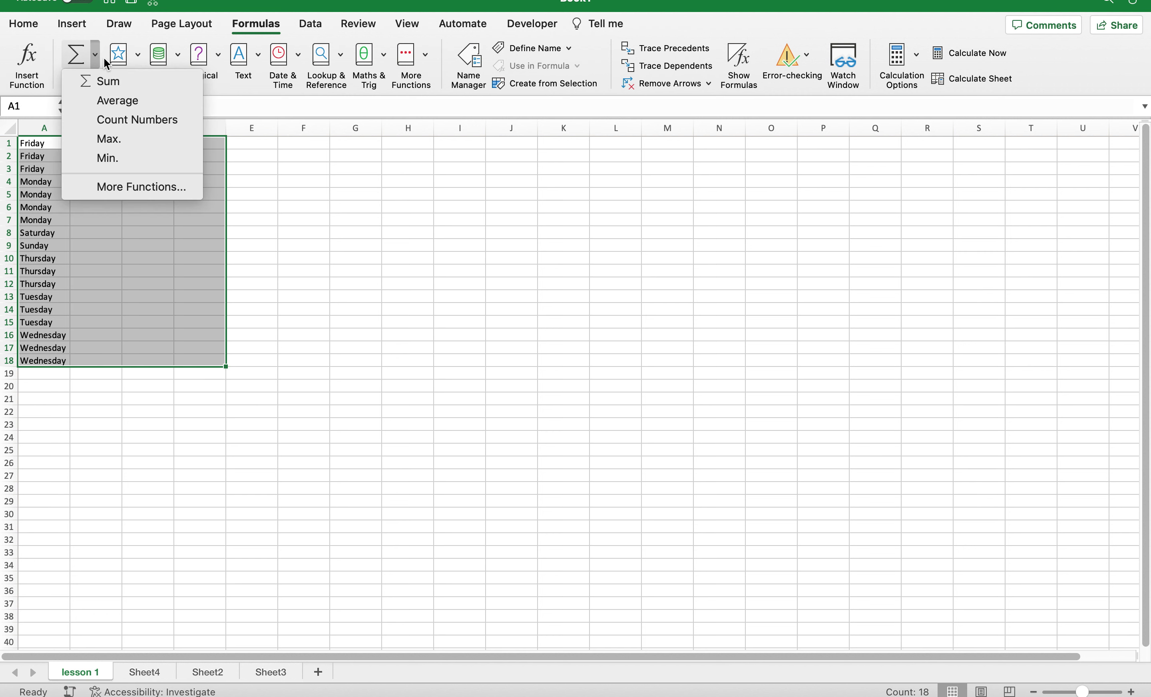
pyautogui.click(158, 61)
pyautogui.click(139, 55)
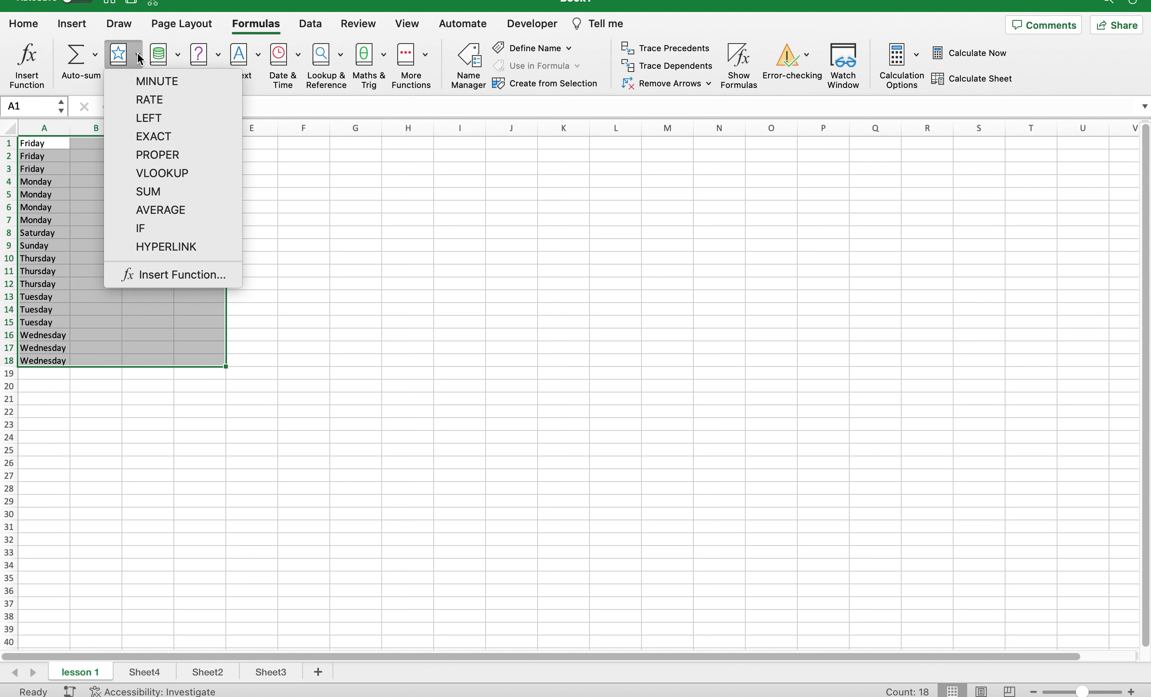
pyautogui.click(182, 59)
# Browse the Financial and Logical function lists, then move to the Data tab.
pyautogui.click(181, 60)
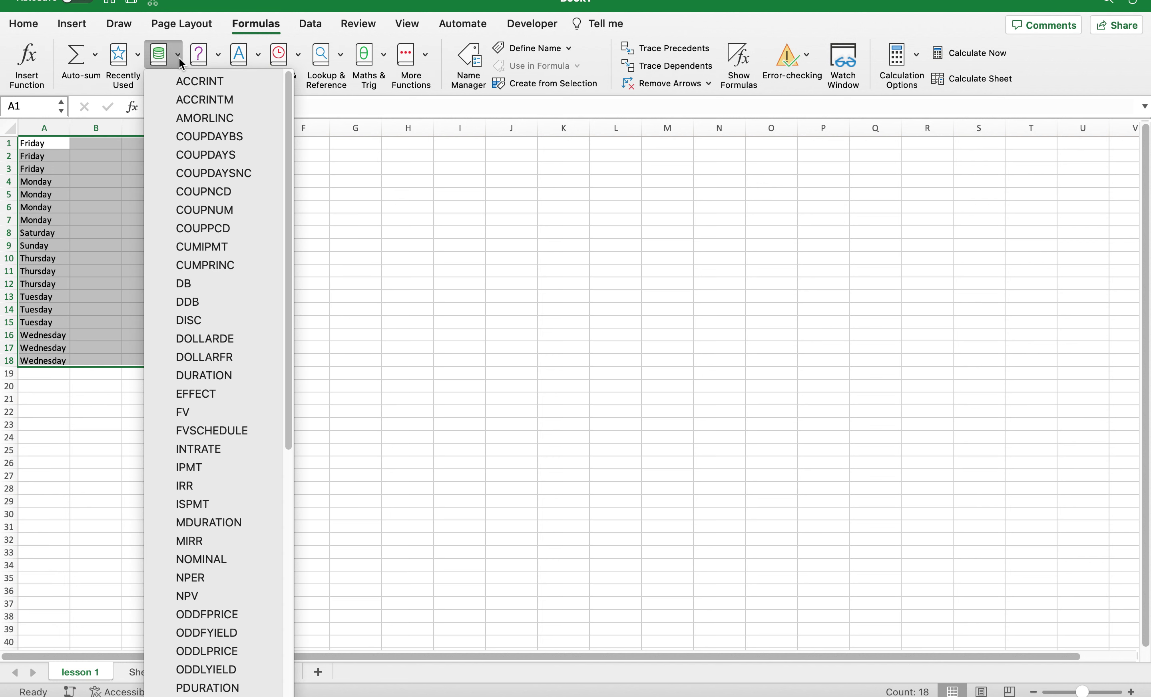
pyautogui.click(220, 53)
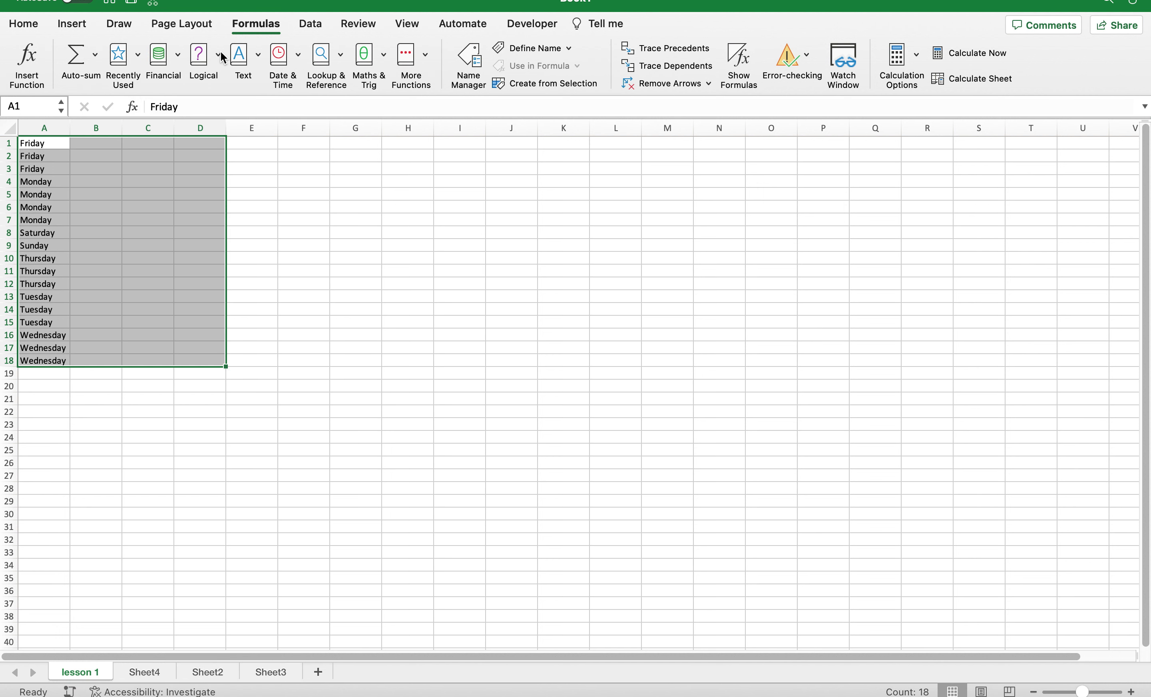
pyautogui.click(219, 56)
pyautogui.click(219, 56)
pyautogui.click(305, 29)
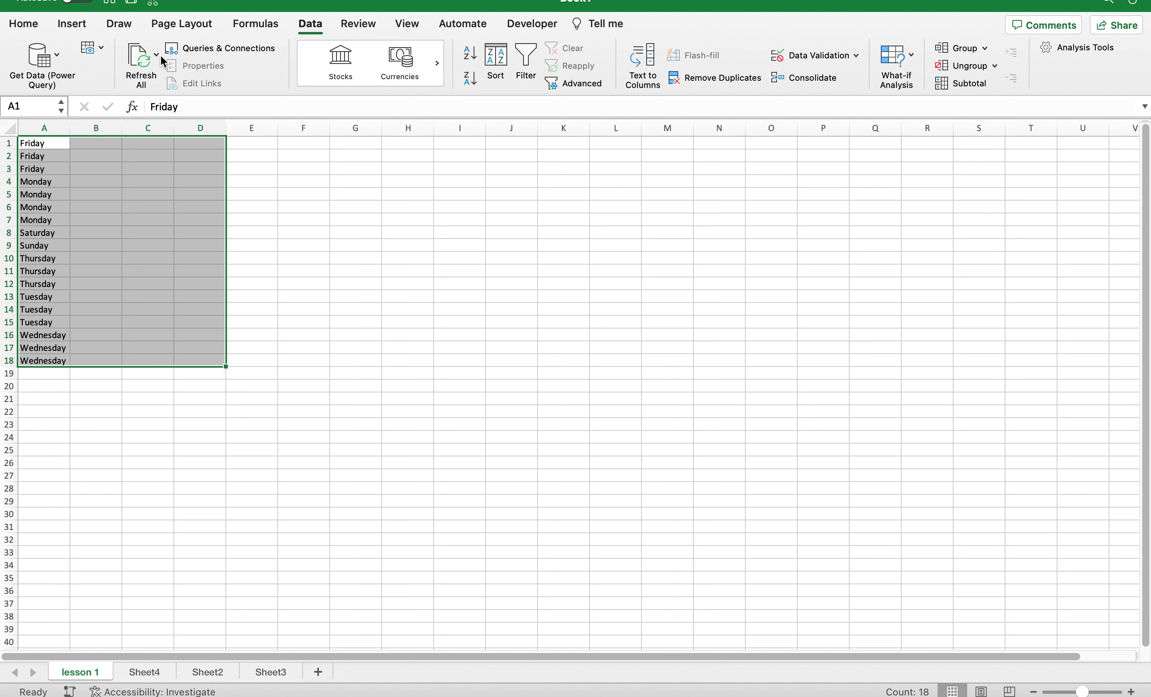
# Browse the Get Data, data-from-picture and Data Types options without applying any.
pyautogui.click(59, 54)
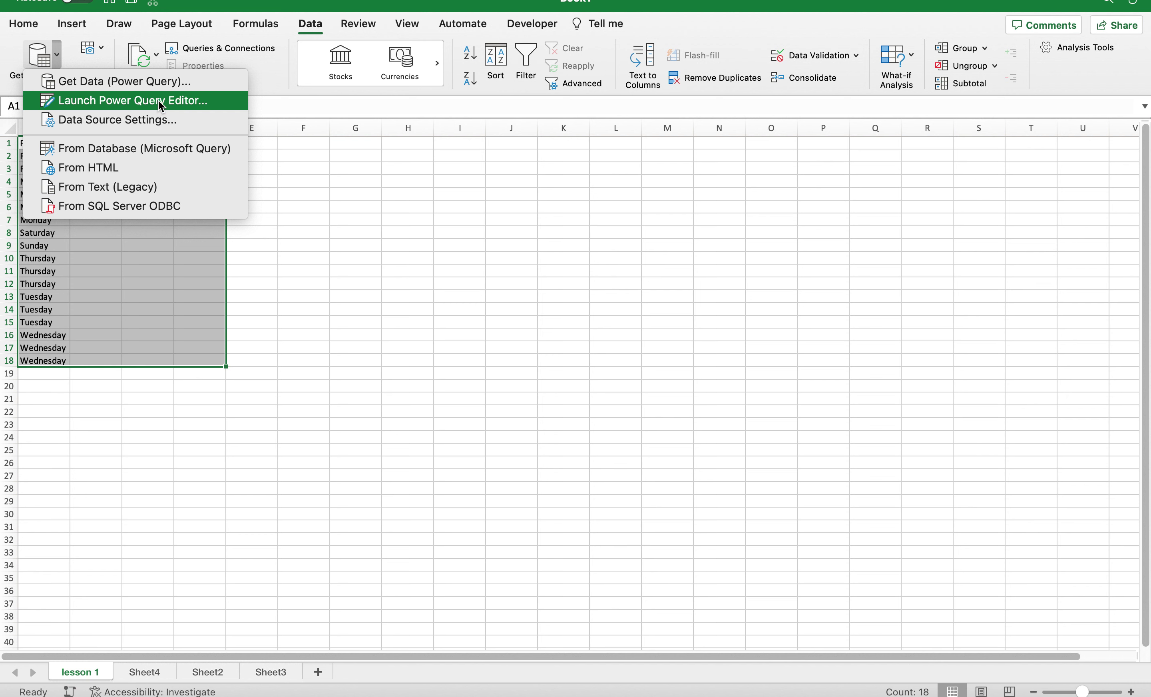
pyautogui.click(97, 47)
pyautogui.click(97, 47)
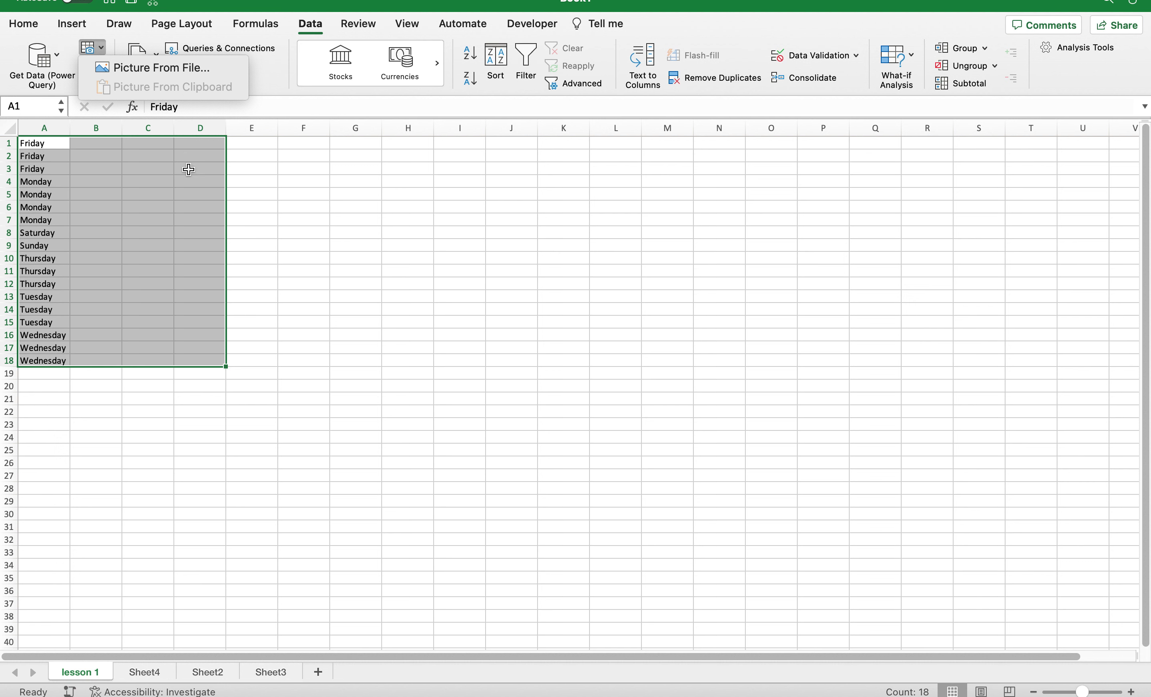
pyautogui.click(181, 153)
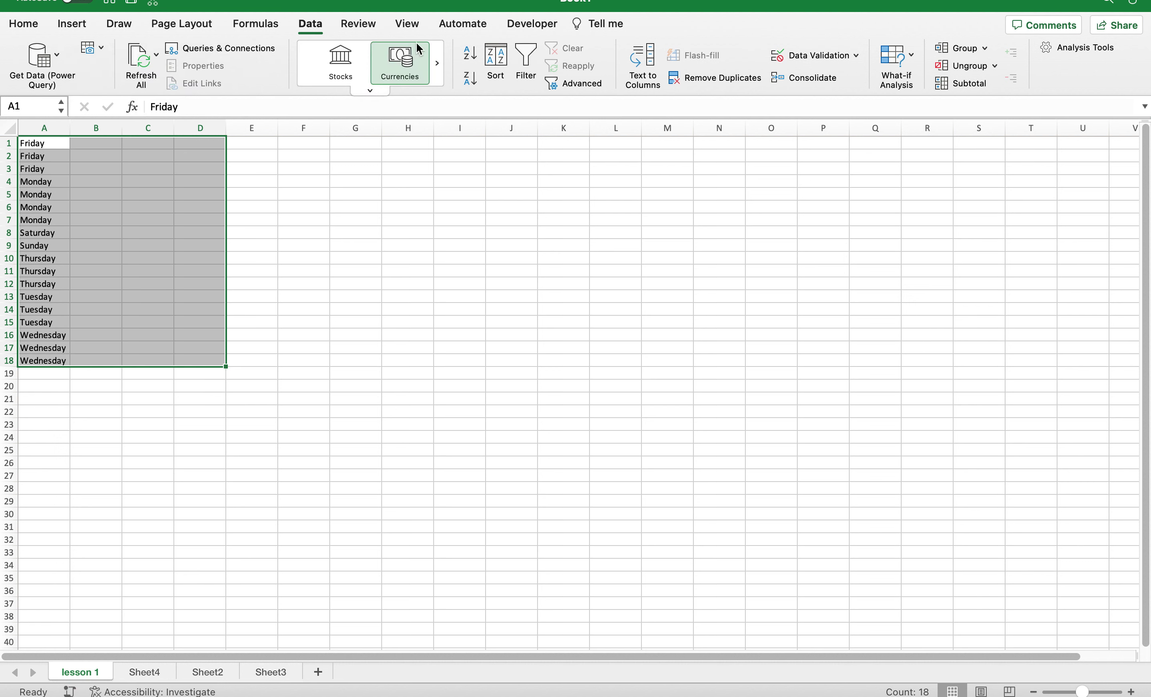
pyautogui.click(370, 90)
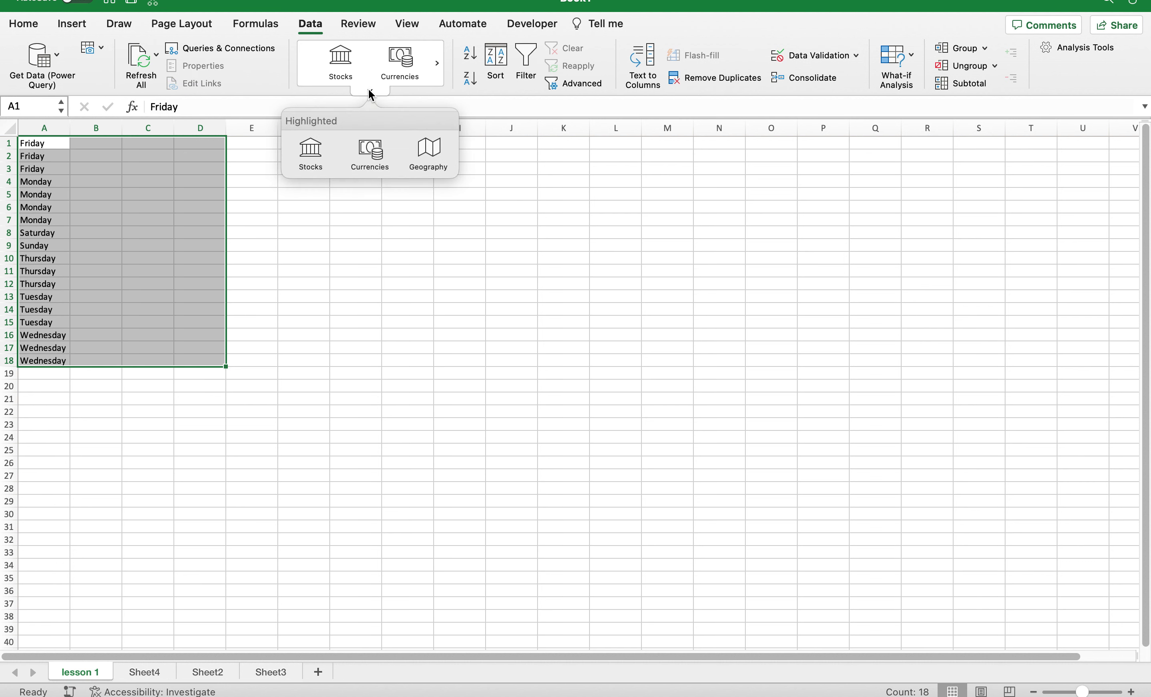
pyautogui.click(489, 160)
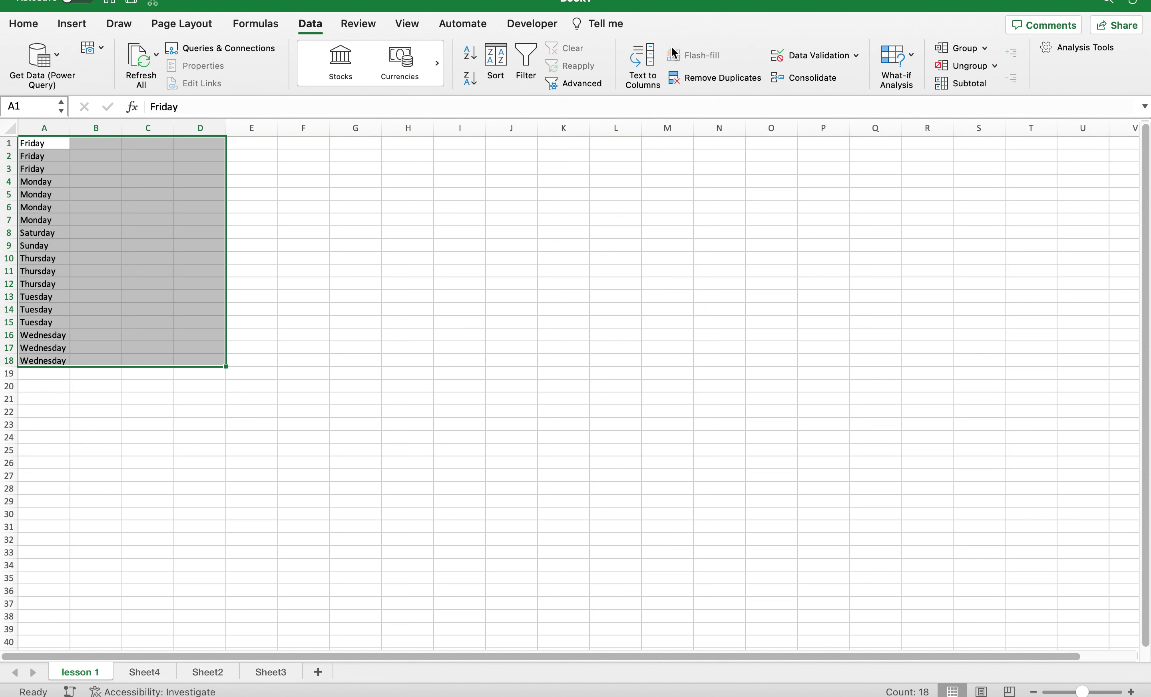
# Enter a person's full name into cell I5 and reselect it.
pyautogui.click(463, 200)
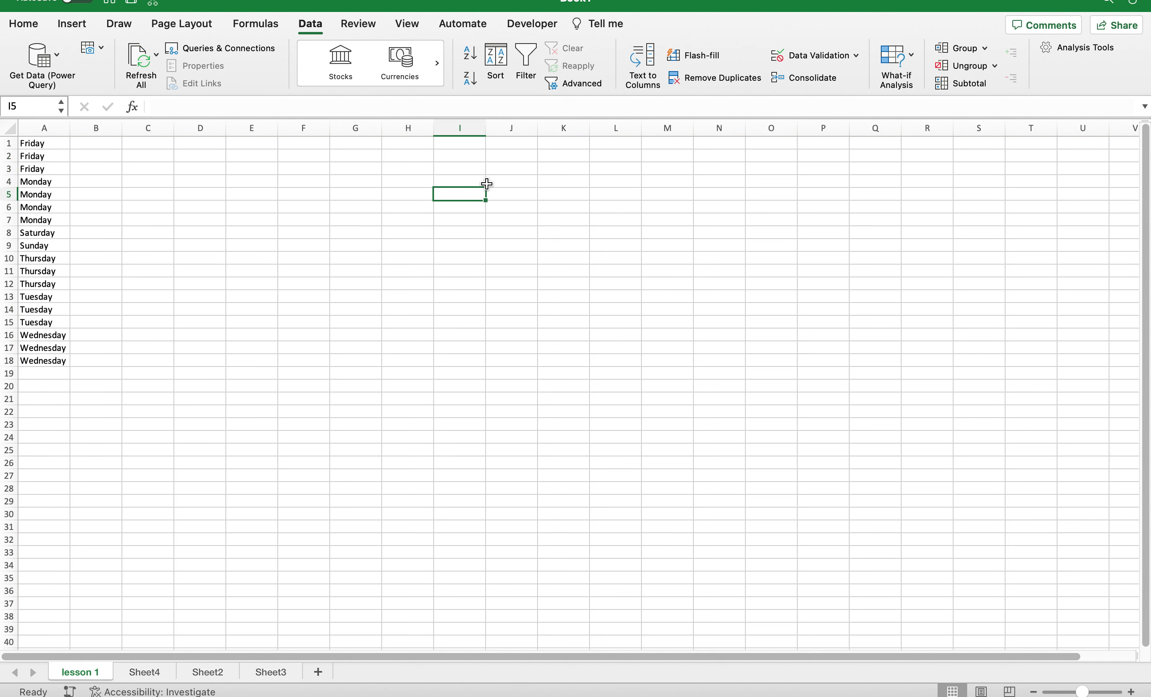
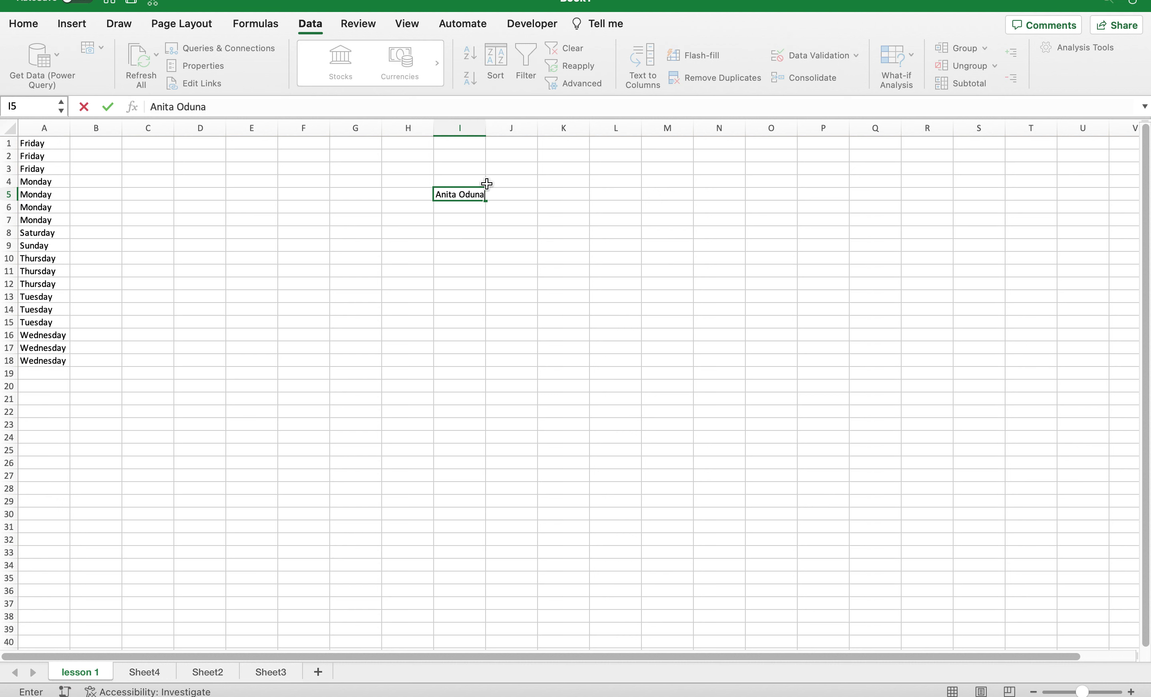
pyautogui.click(540, 194)
pyautogui.click(465, 192)
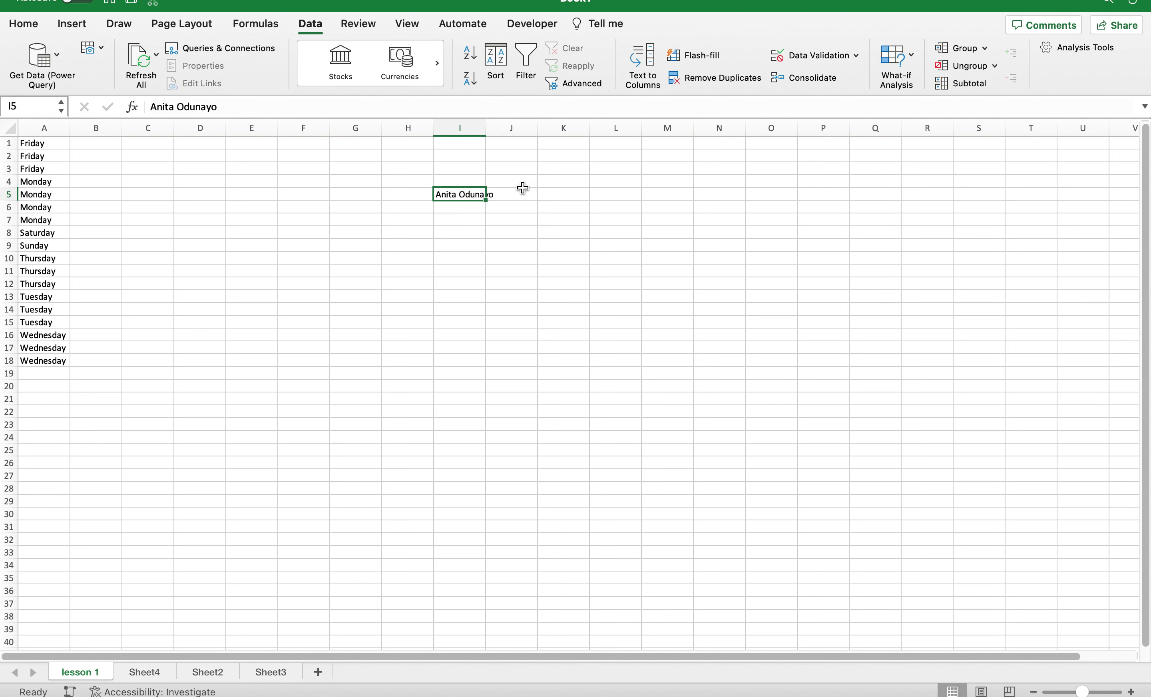
# Split I5 with Text to Columns using Space as delimiter, first name in I5, surname in J5.
pyautogui.click(652, 61)
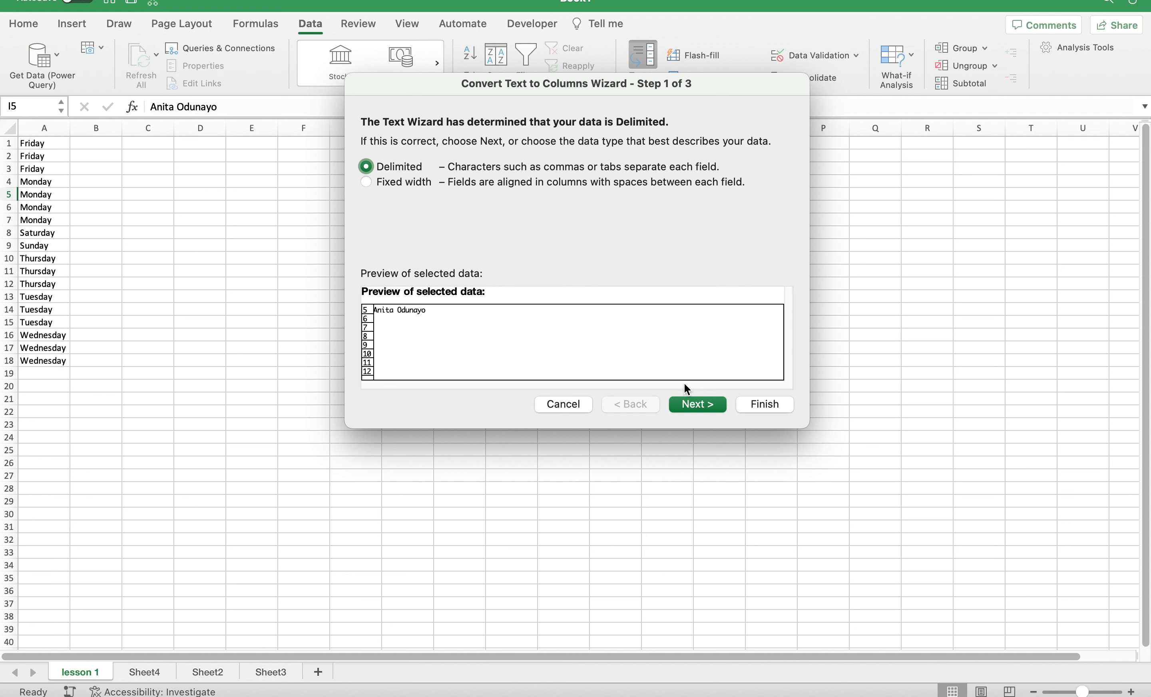
pyautogui.click(706, 408)
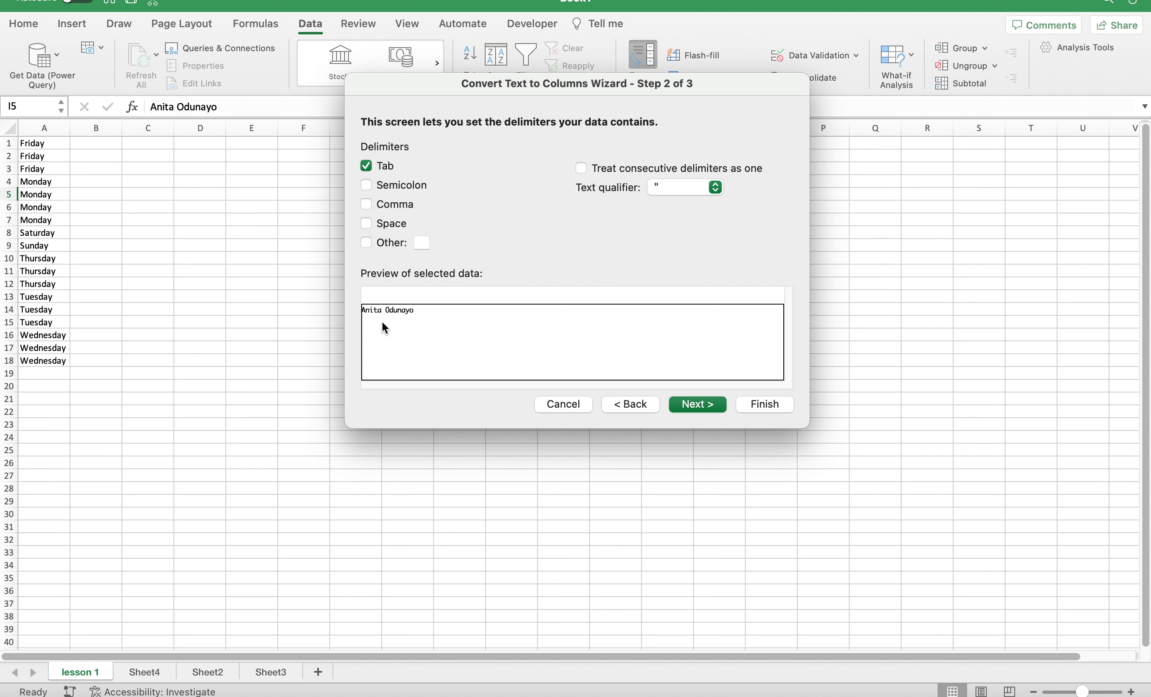
pyautogui.click(379, 223)
pyautogui.click(693, 408)
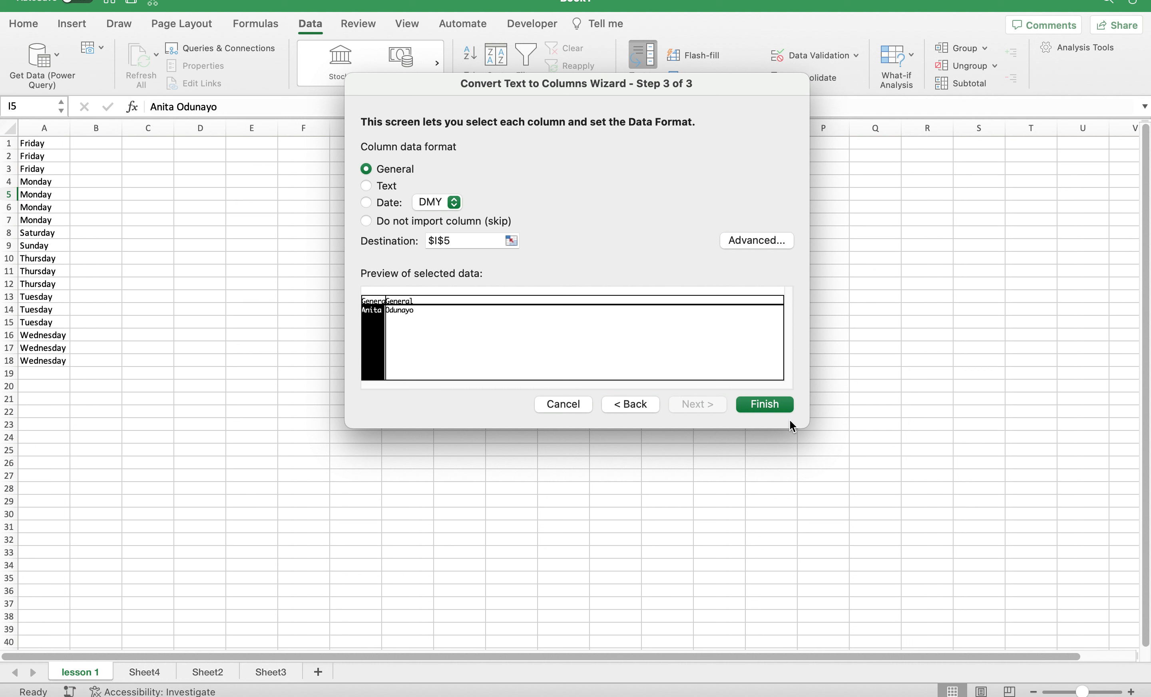
pyautogui.click(771, 403)
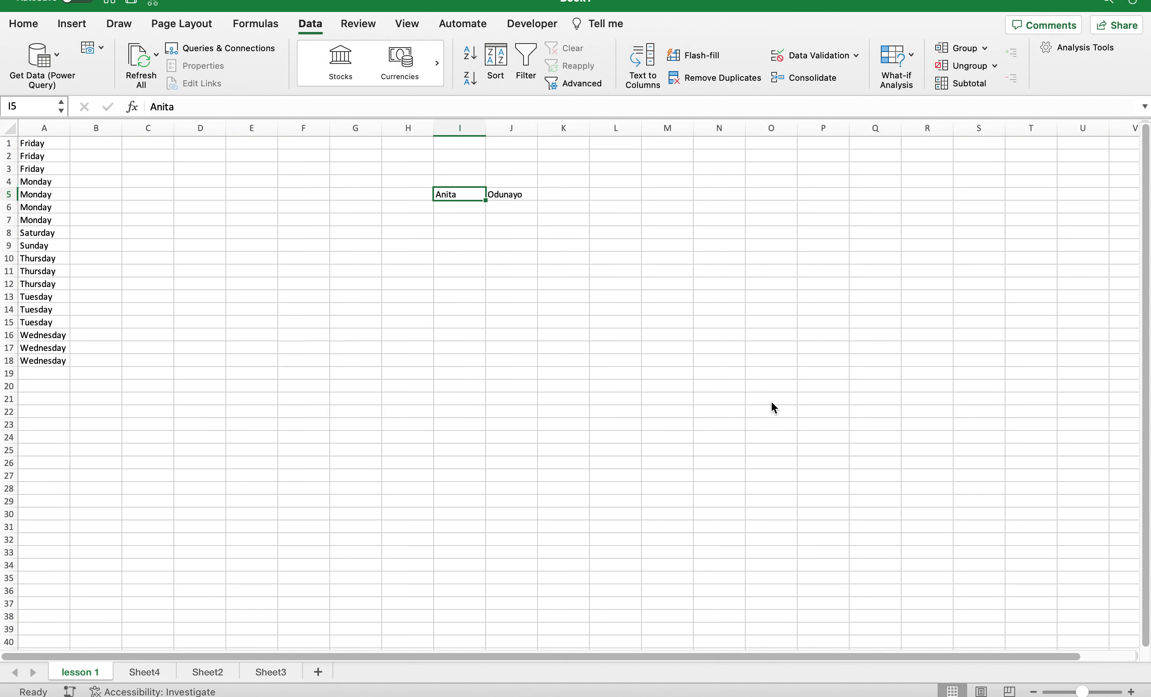
pyautogui.click(533, 194)
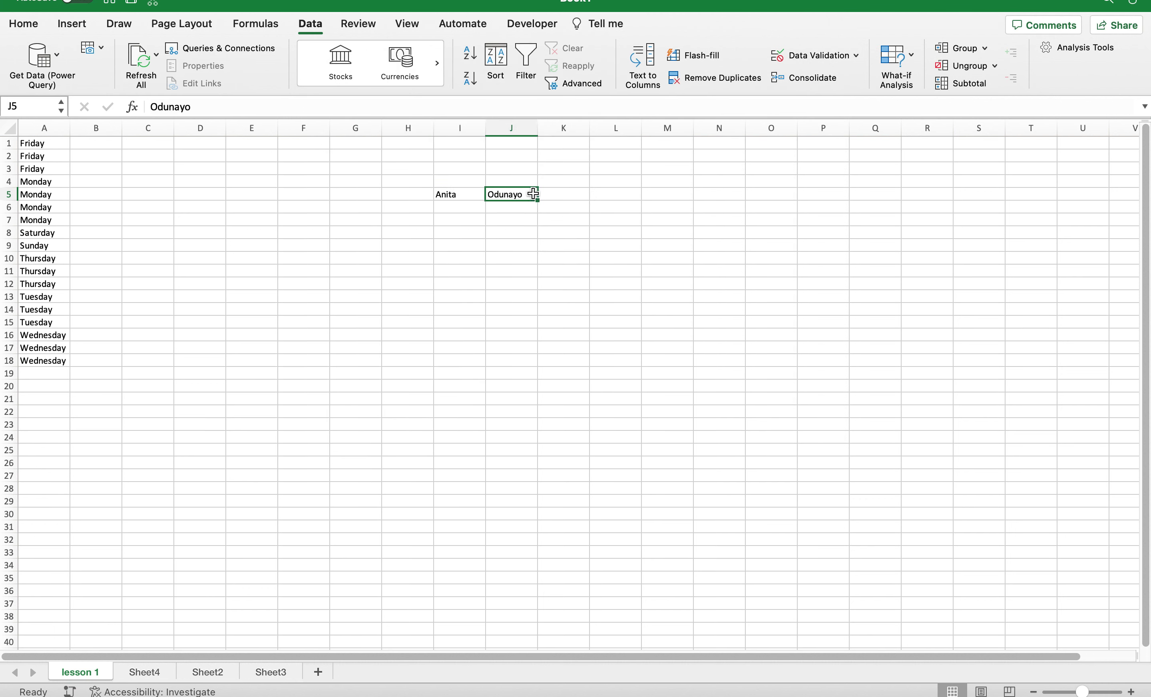
pyautogui.click(474, 207)
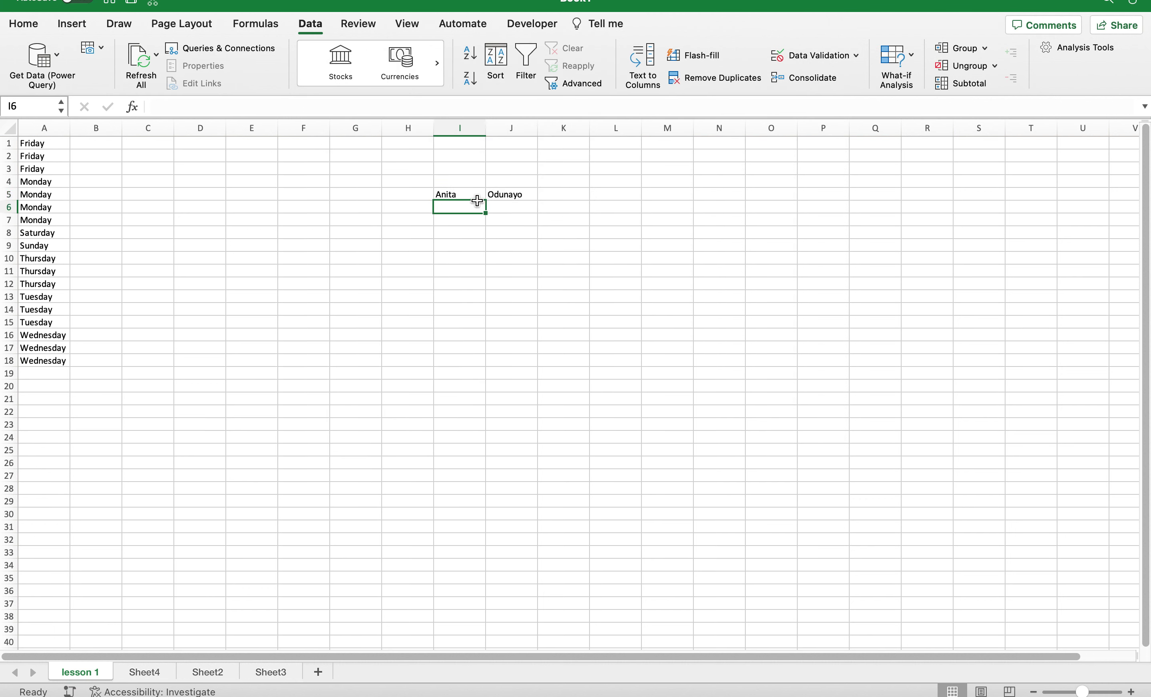
pyautogui.click(465, 194)
pyautogui.click(514, 195)
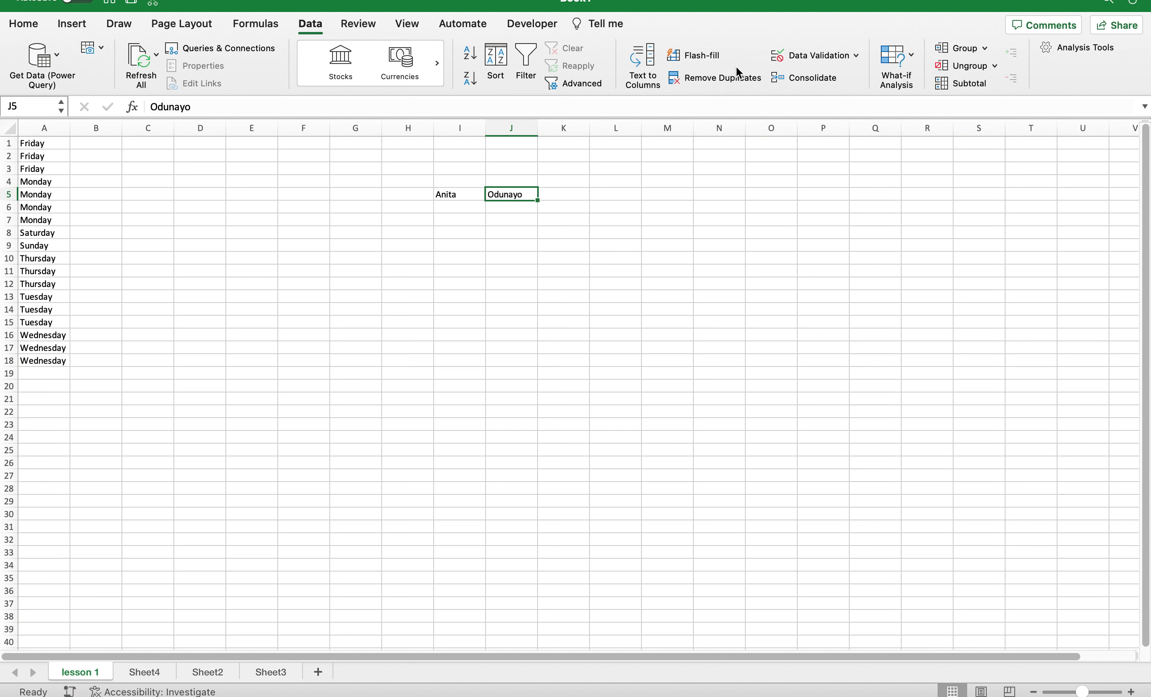
pyautogui.click(857, 56)
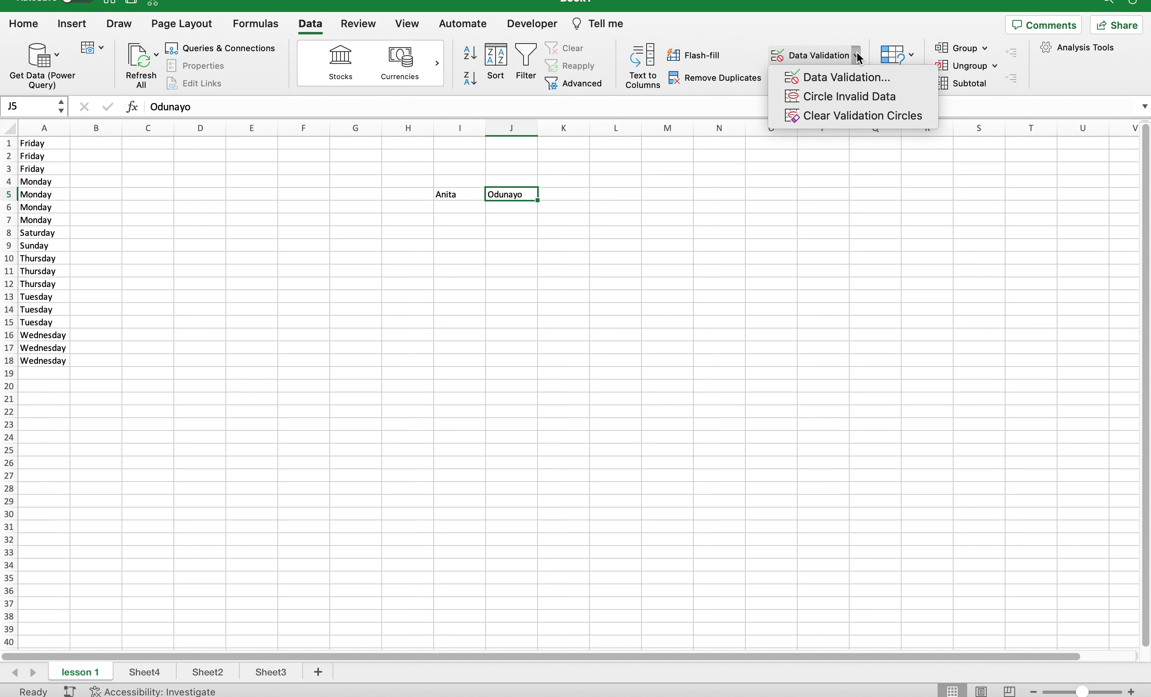
pyautogui.click(802, 179)
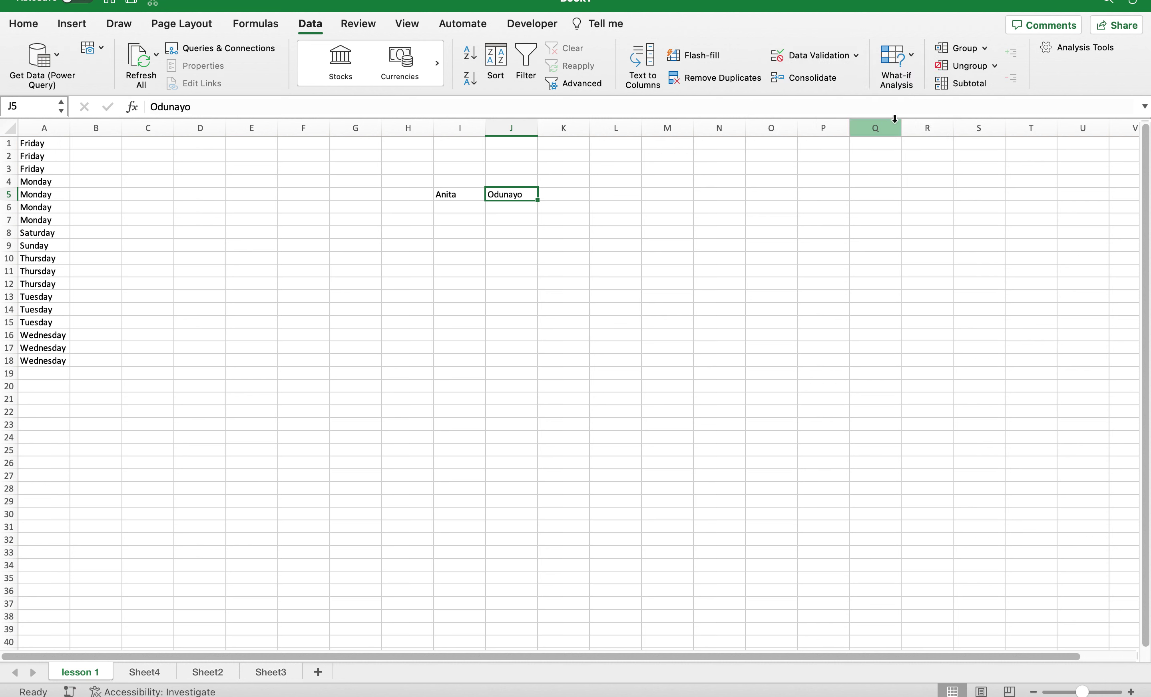
pyautogui.click(914, 58)
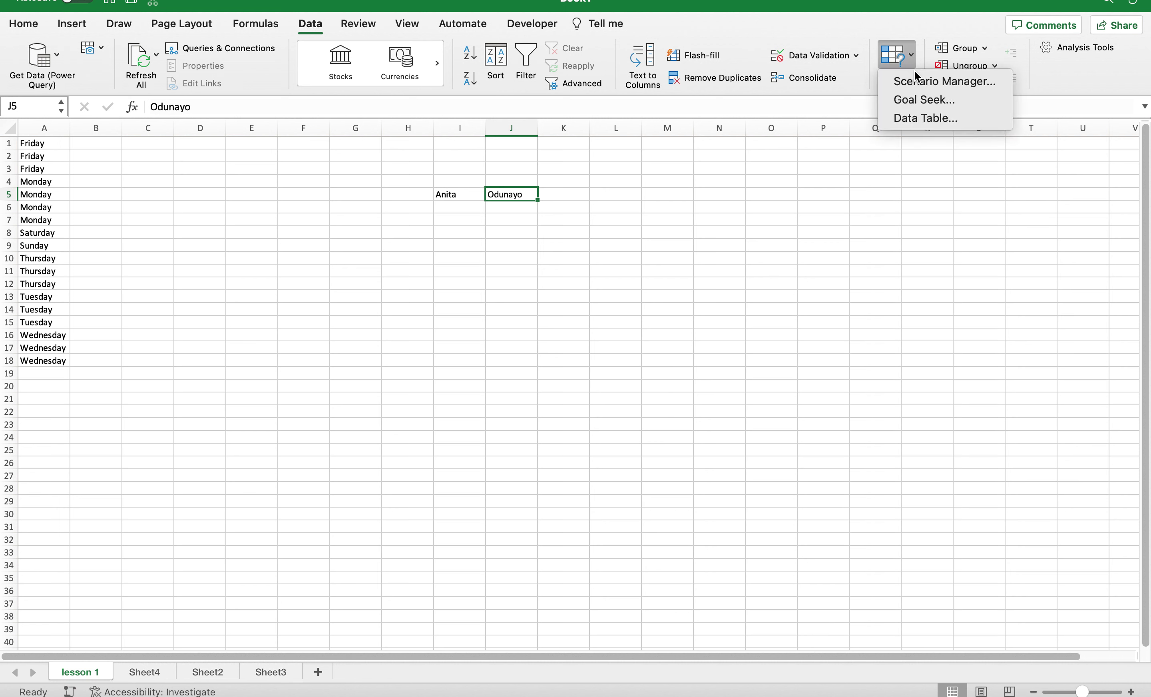
pyautogui.click(845, 162)
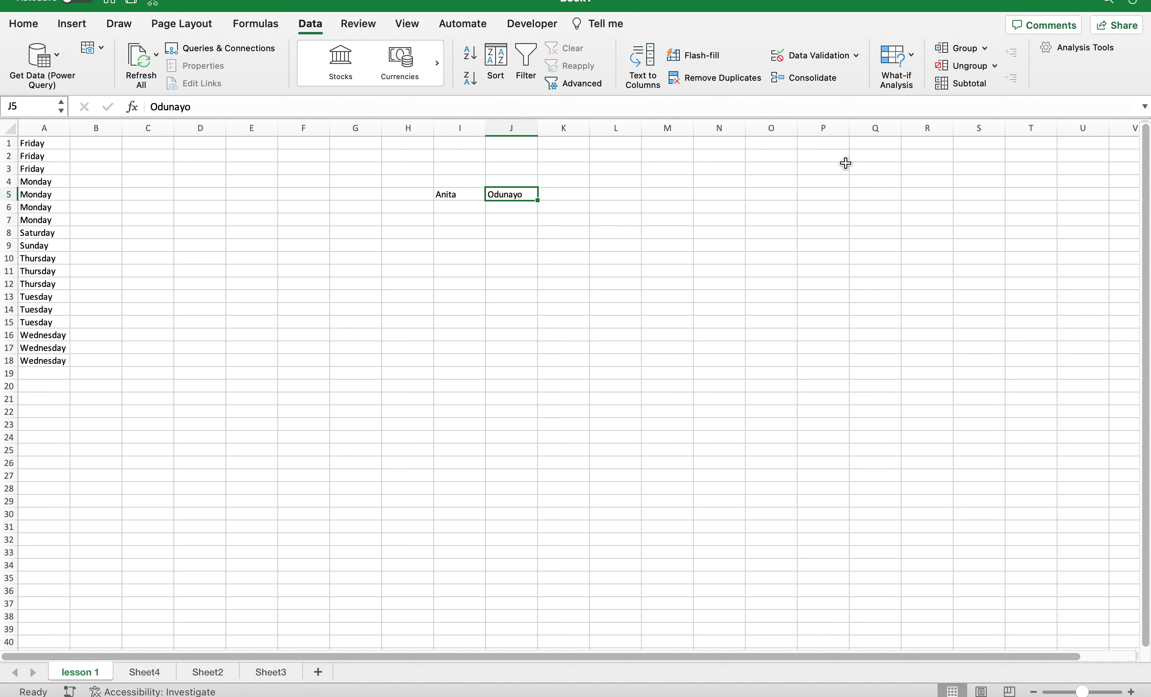
pyautogui.click(983, 49)
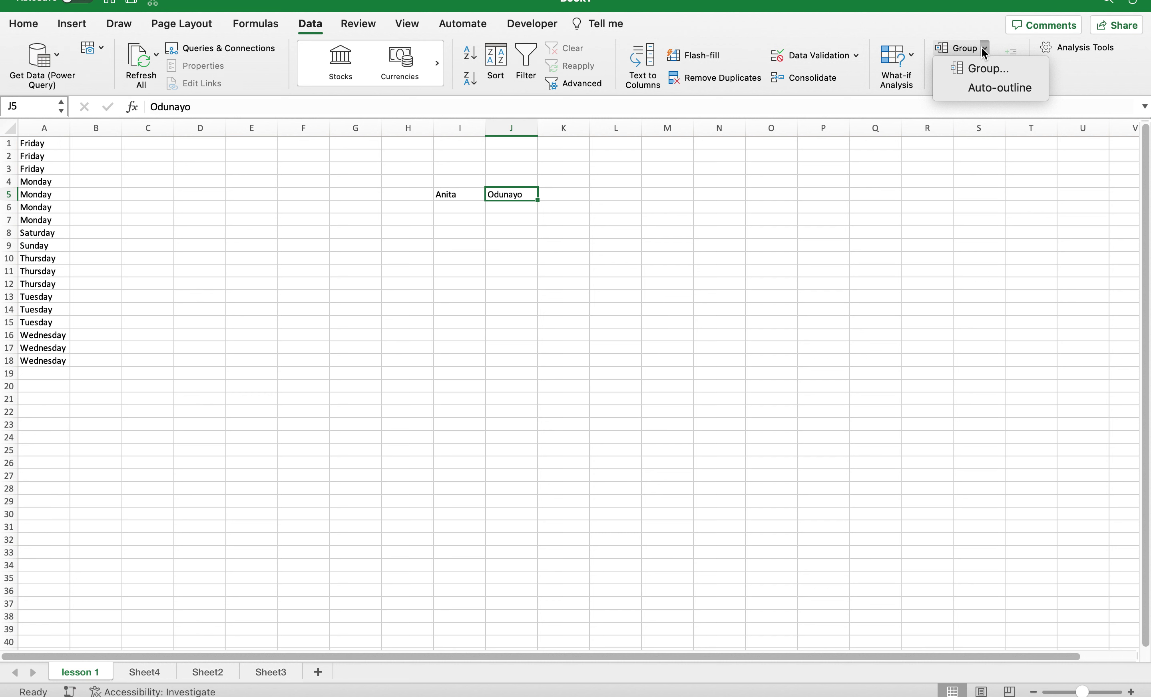
pyautogui.click(933, 187)
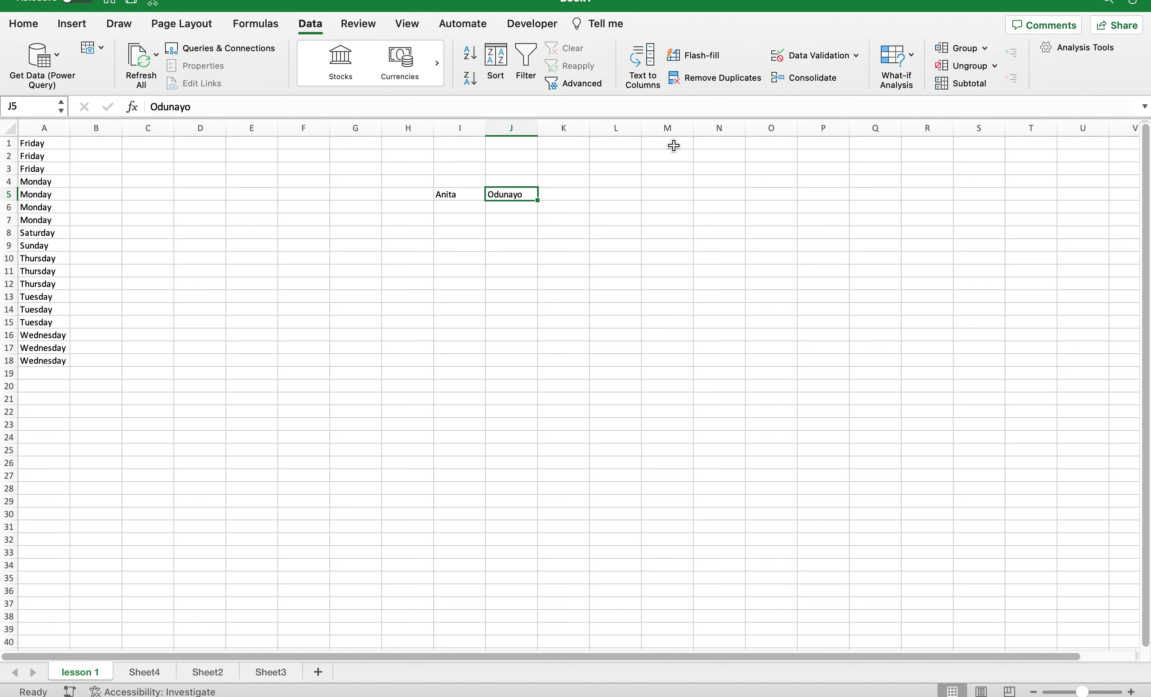
pyautogui.click(369, 30)
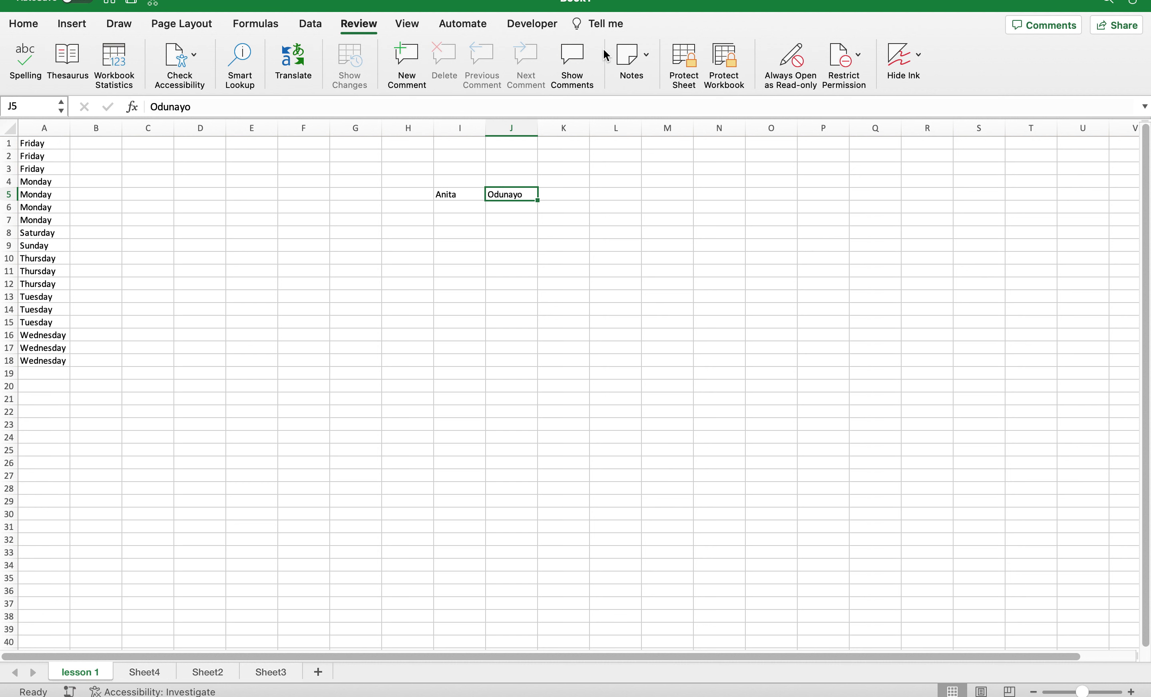
# Check Notes options, then attempt Restrict Permission > Restricted Access and dismiss the resulting error.
pyautogui.click(650, 56)
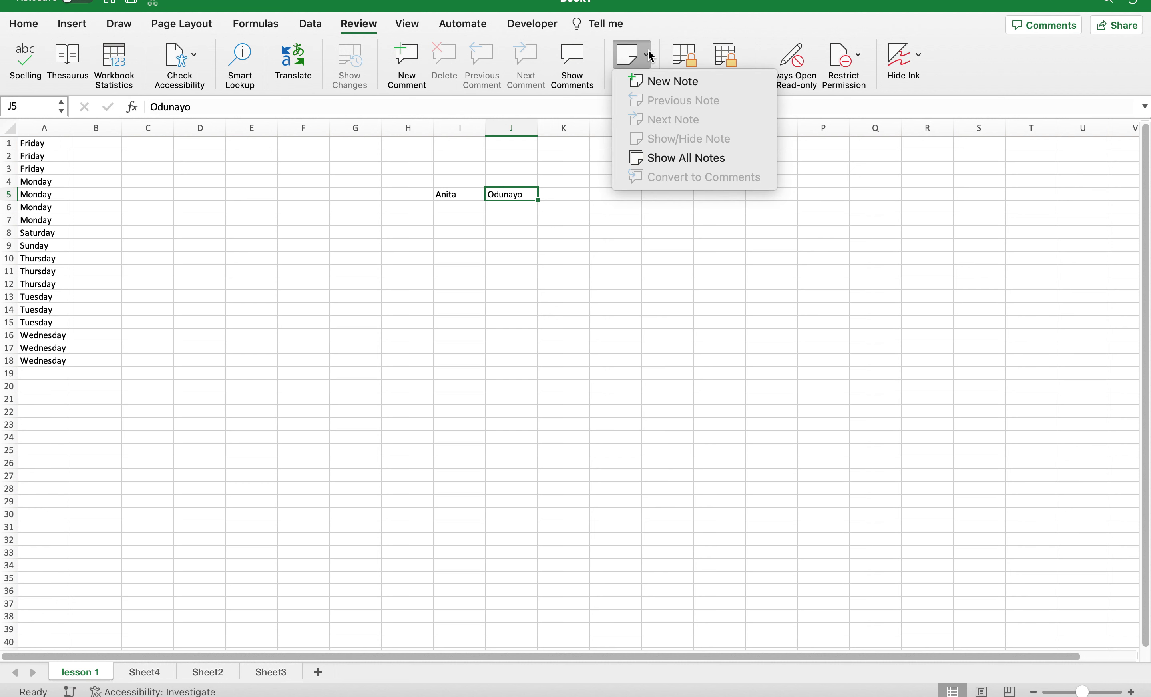
pyautogui.click(650, 56)
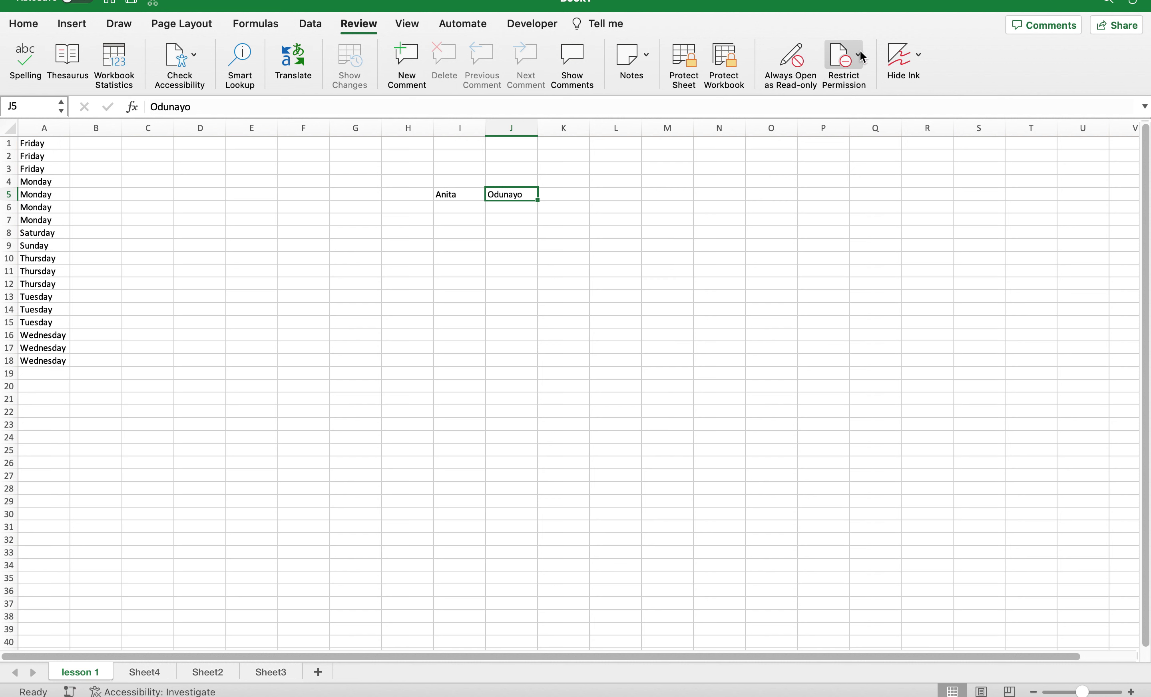
pyautogui.click(834, 68)
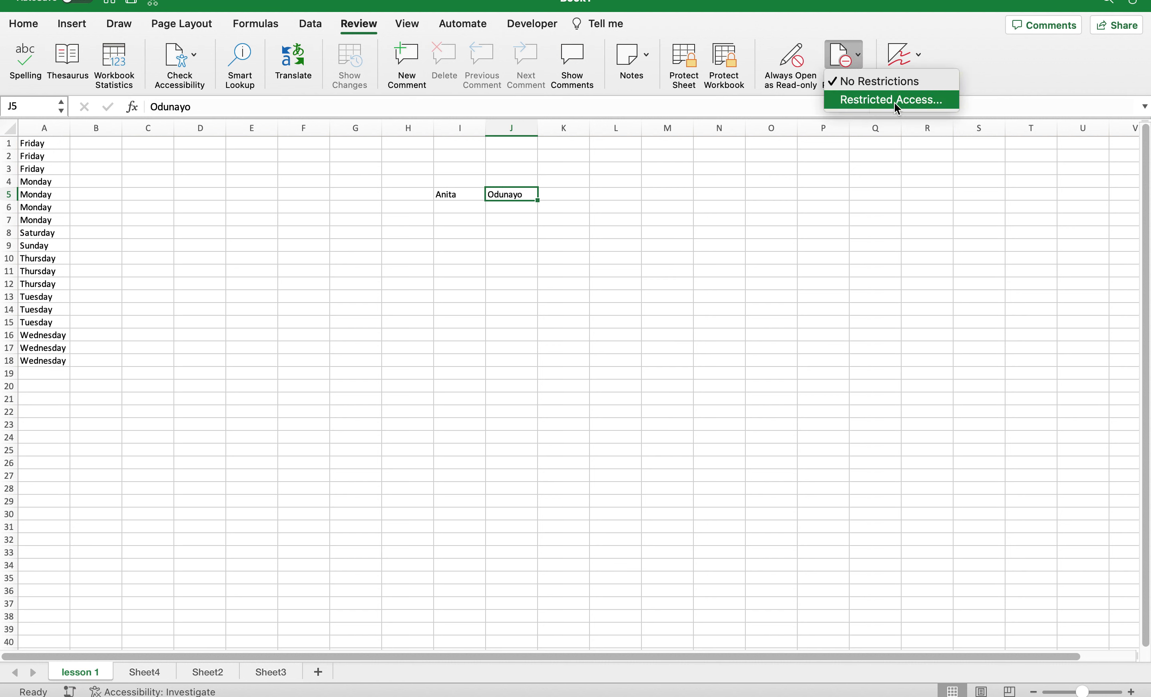
pyautogui.click(861, 109)
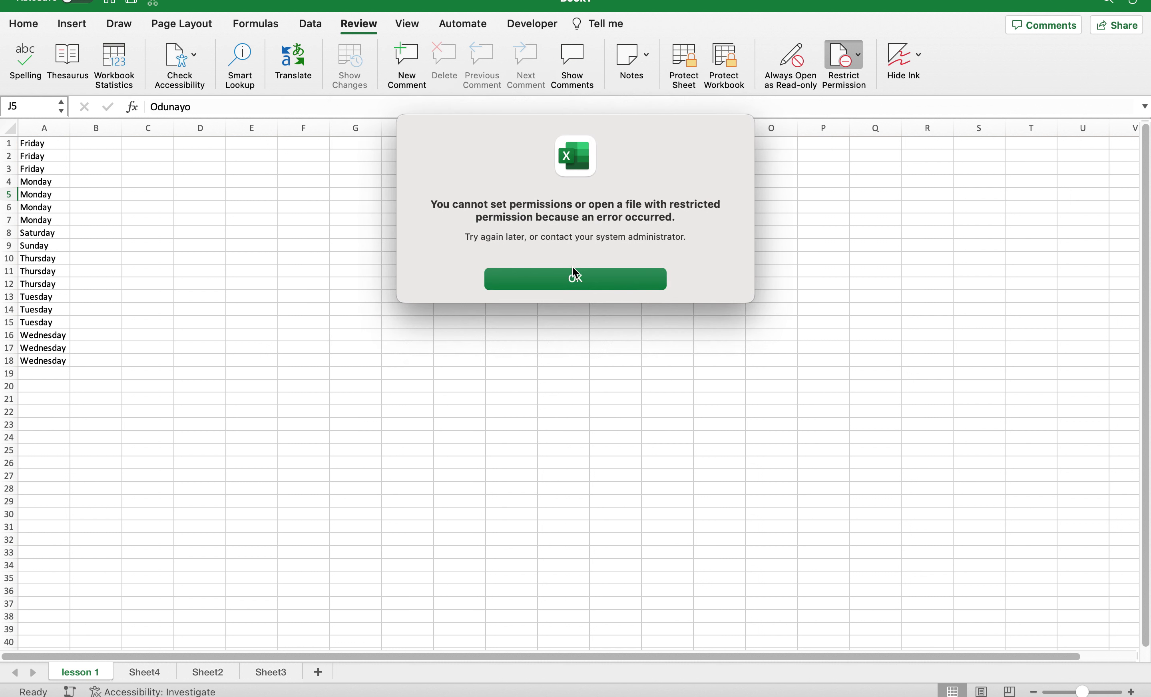
pyautogui.click(552, 277)
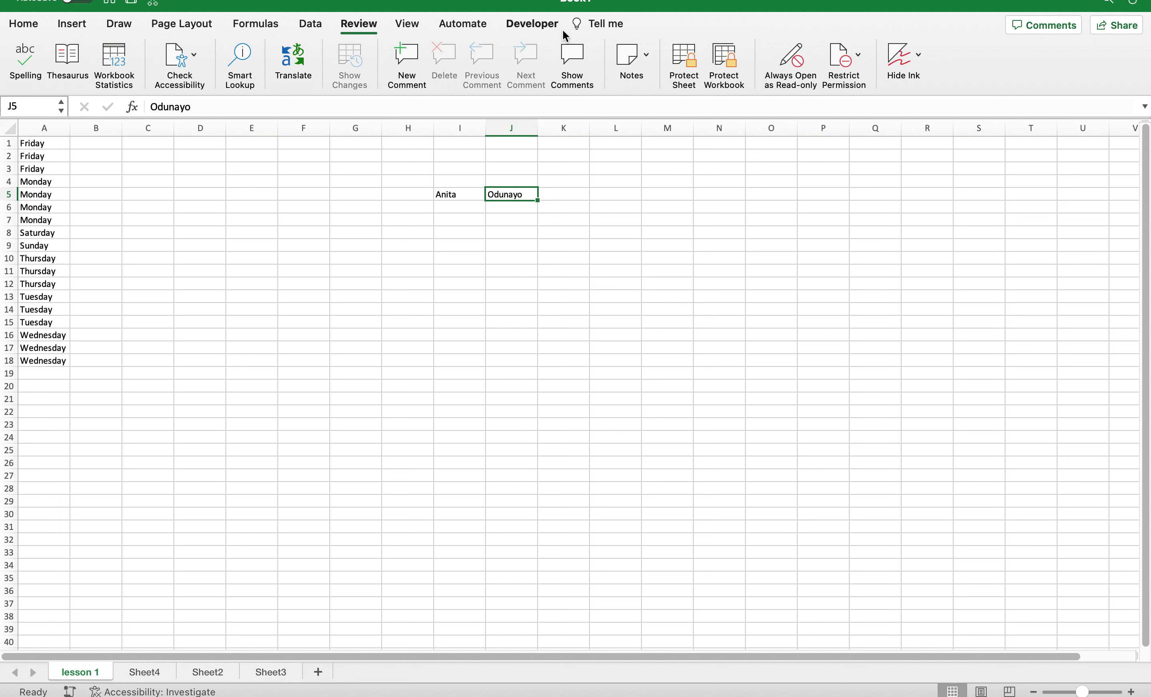
# Review the View tab's Macros options, then bring up the Automate tab's scripting tools.
pyautogui.click(413, 30)
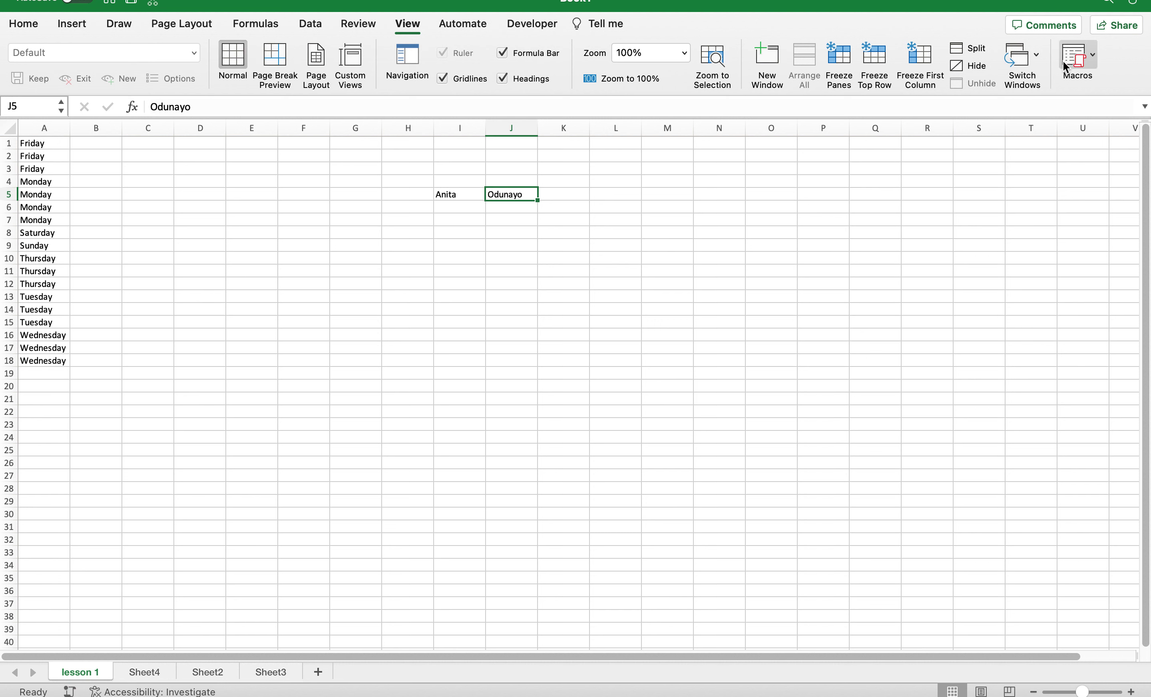
pyautogui.click(1093, 58)
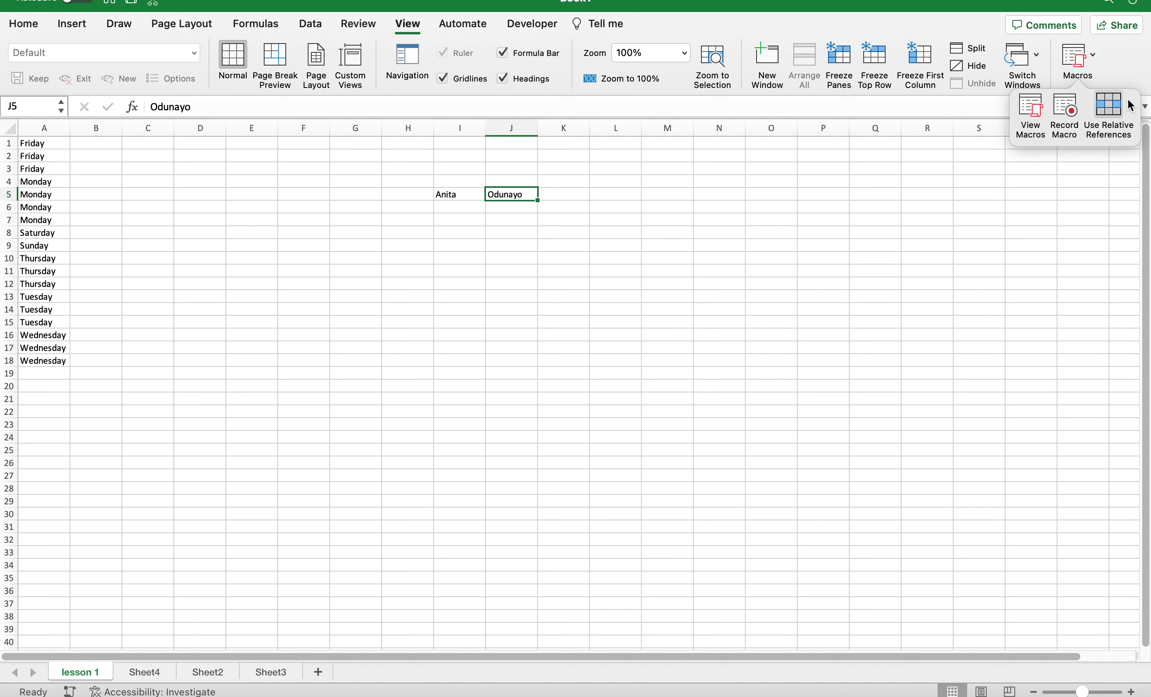
pyautogui.click(486, 28)
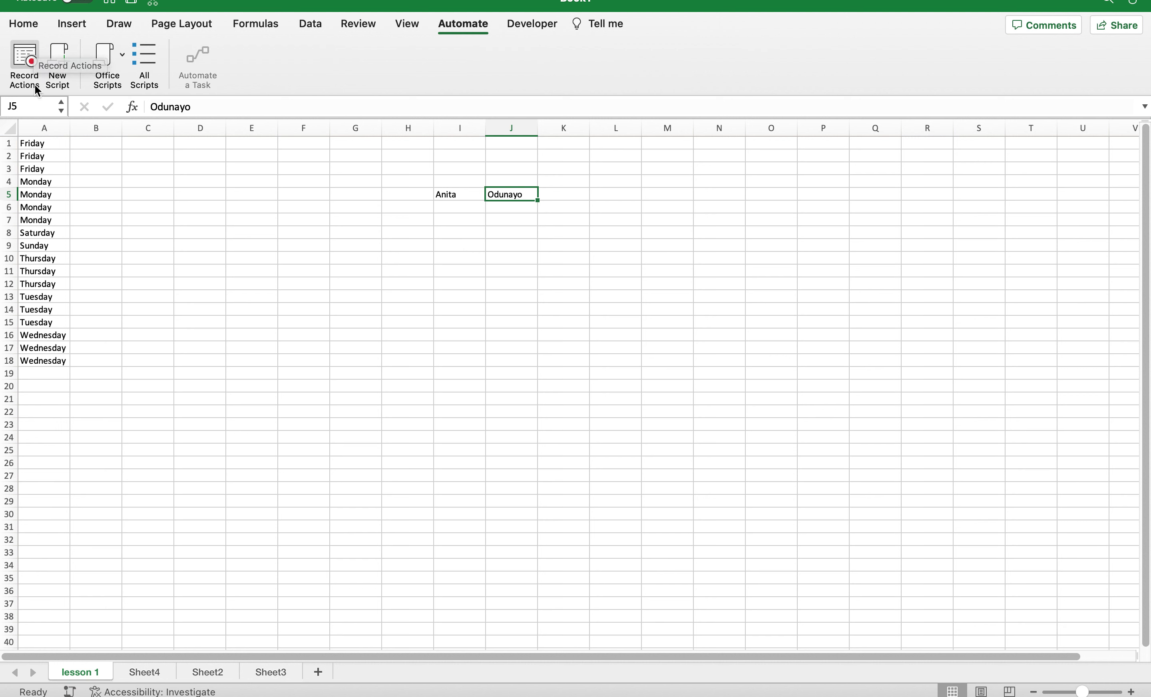
# Show the Developer tab, then switch to the Chrome window with Microsoft AppSource.
pyautogui.click(530, 24)
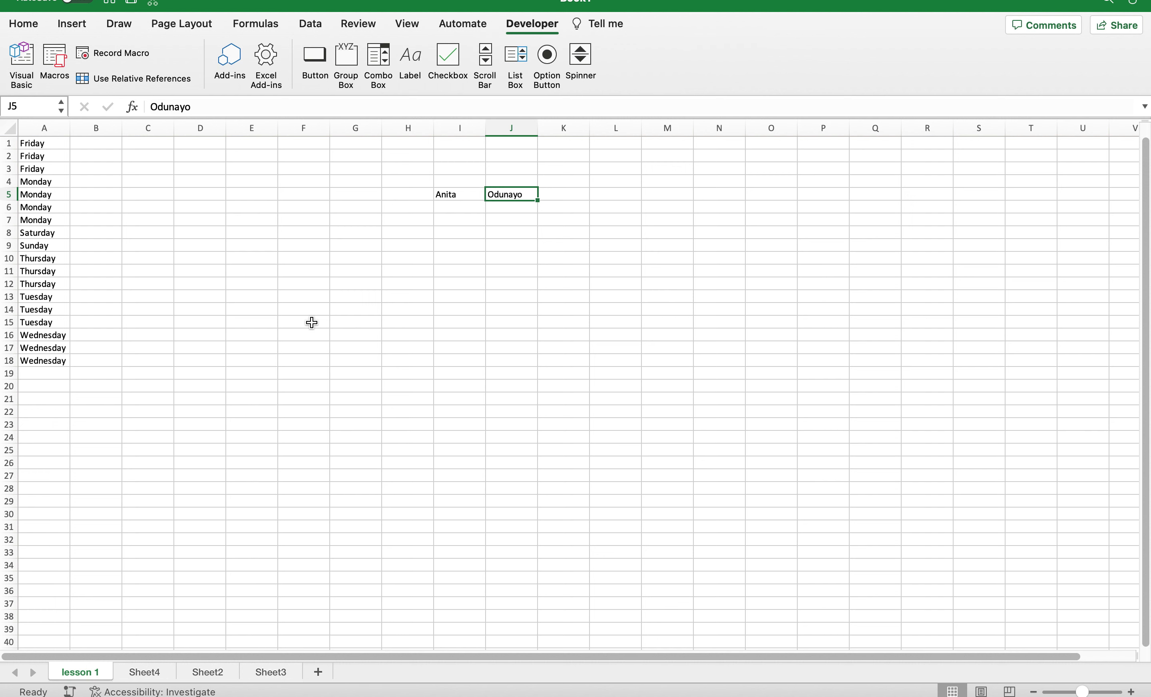
pyautogui.hotkey('ctrl', 'Right')
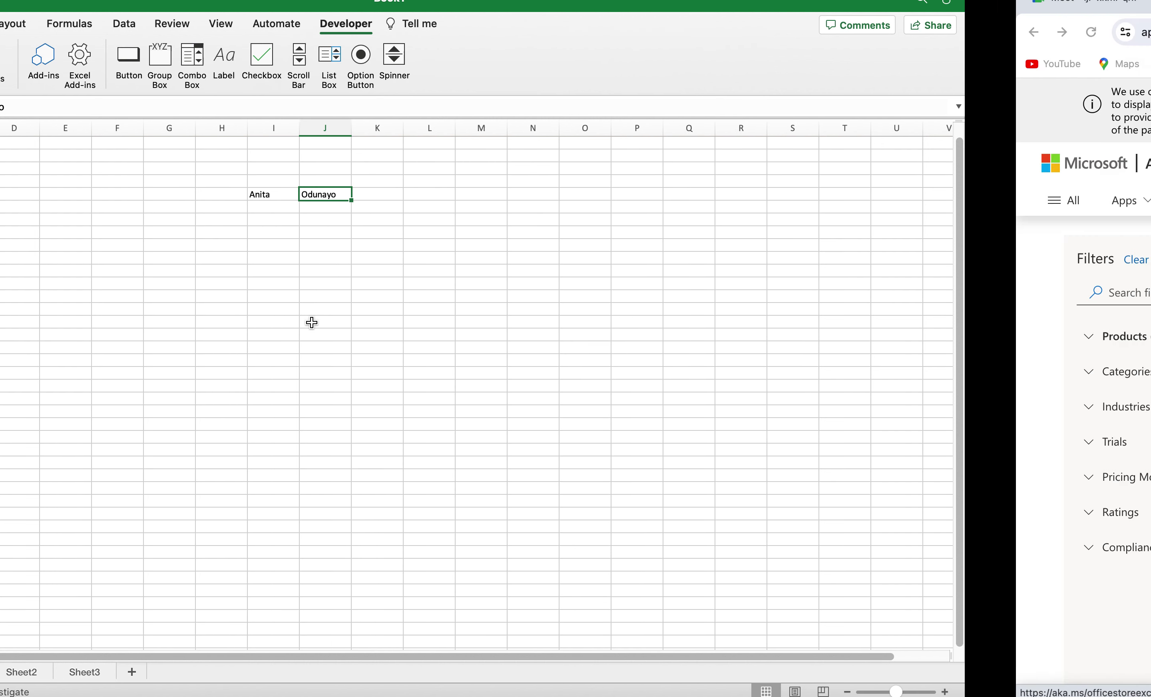